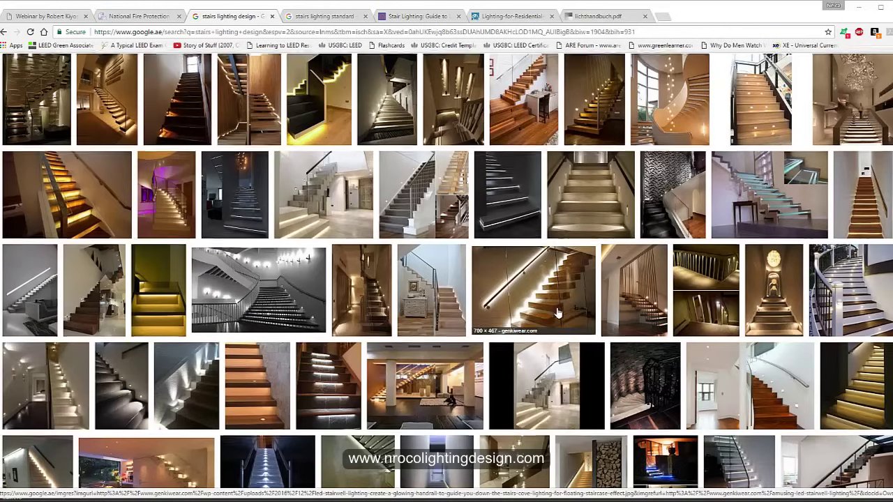
# Browse the image results for stairs lighting design and stairs lighting standard to compare staircase lighting approaches.
pyautogui.scroll(-1, 700, 363)
pyautogui.scroll(-2, 700, 363)
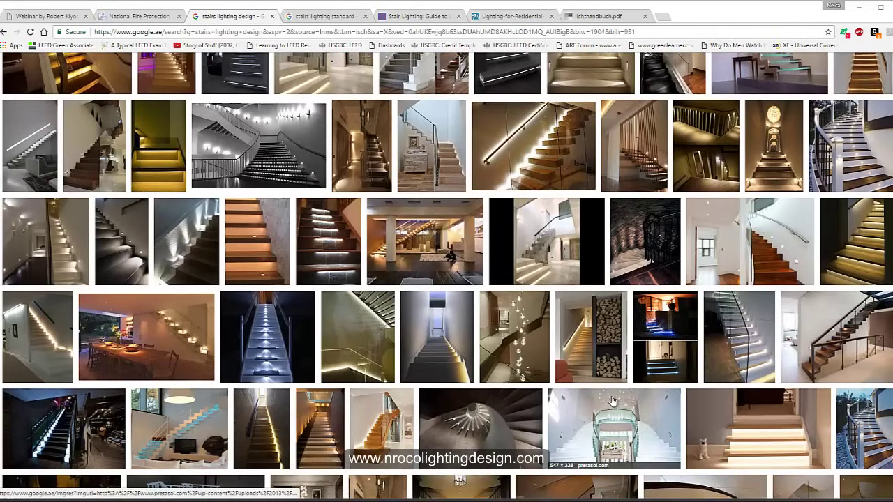
pyautogui.scroll(1, 599, 387)
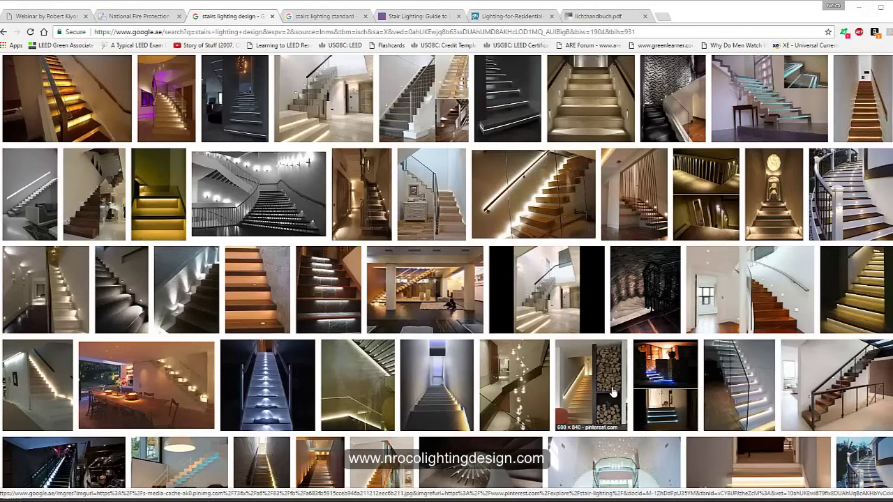
pyautogui.click(323, 19)
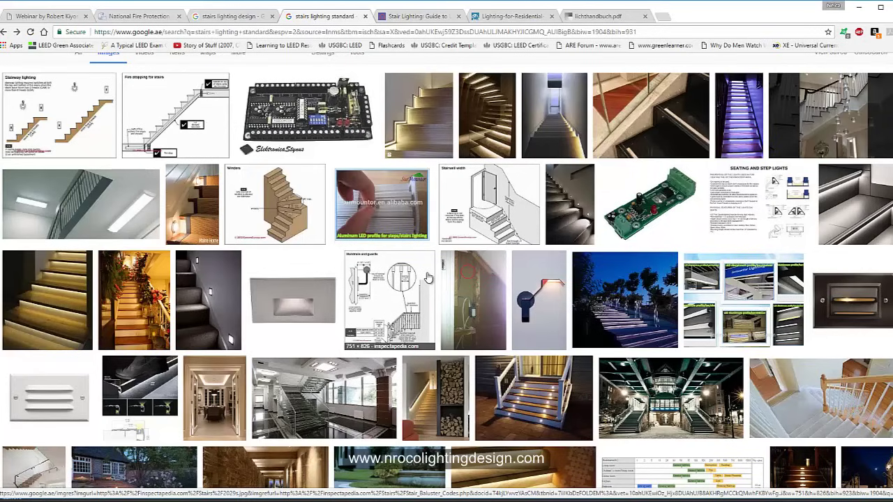
pyautogui.hotkey('ctrl', 'shift', 'Tab')
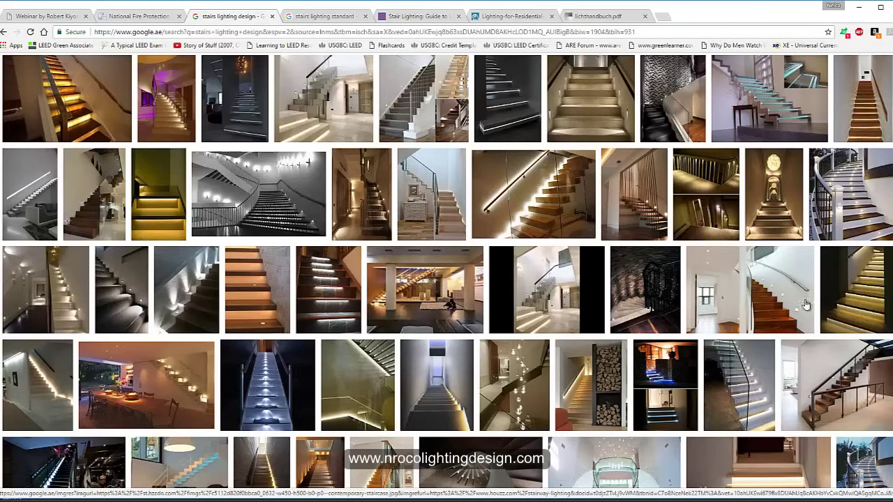
pyautogui.click(324, 16)
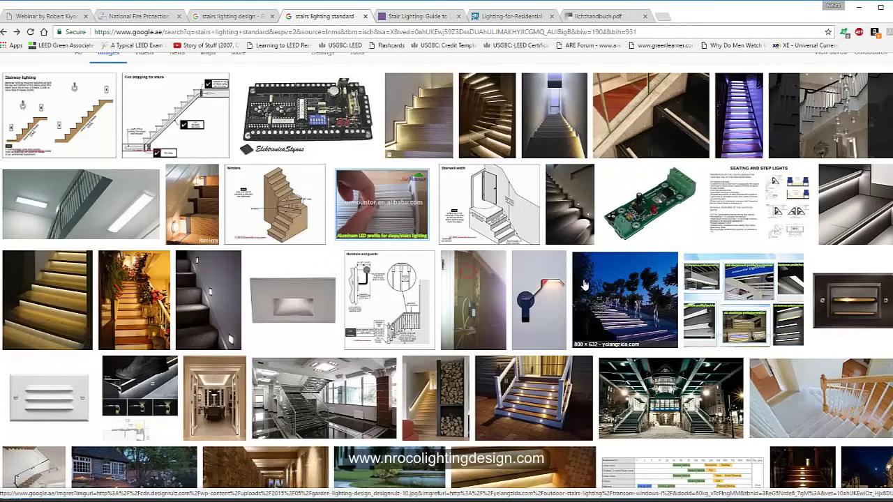
# Preview the stairwell image with ceiling luminaires, the illuminated stairway image and the related staircase with concealed linear lighting.
pyautogui.click(122, 215)
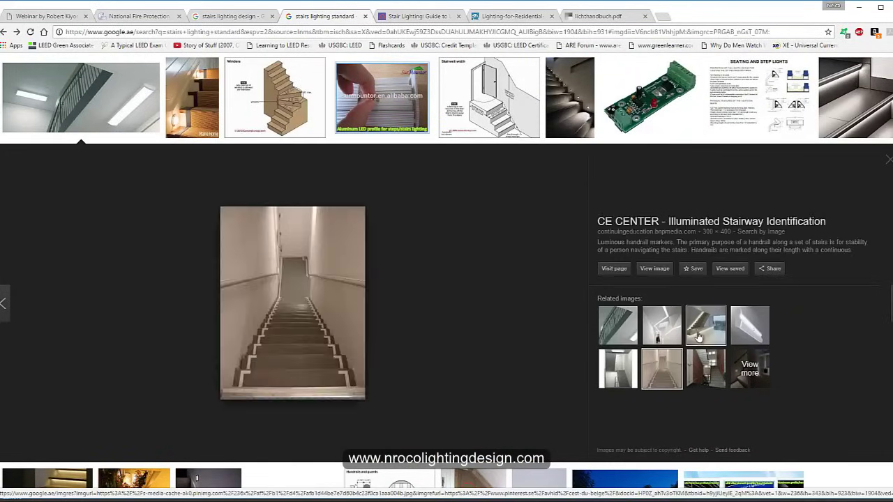
pyautogui.click(662, 365)
pyautogui.click(699, 335)
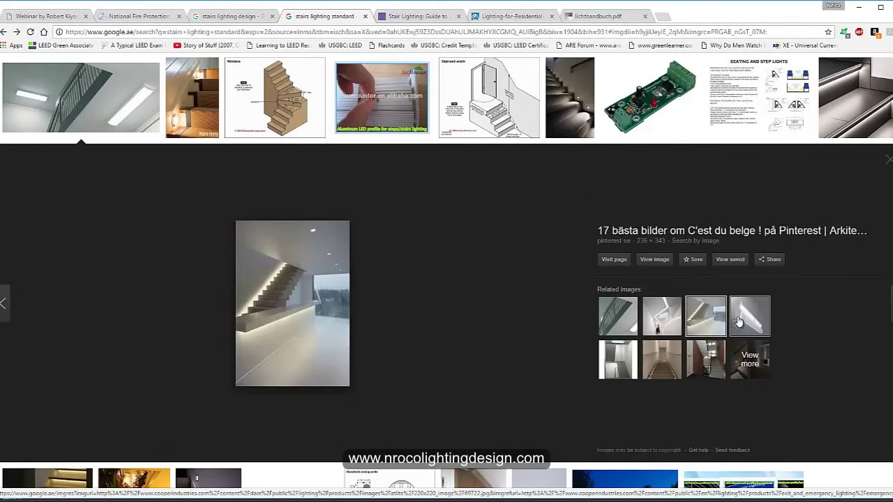
# Examine the stairs lighting requirements in lichthandbuch.pdf and the recommended tread illuminance in the Lighting for Residential Buildings (LG9) guide.
pyautogui.click(599, 15)
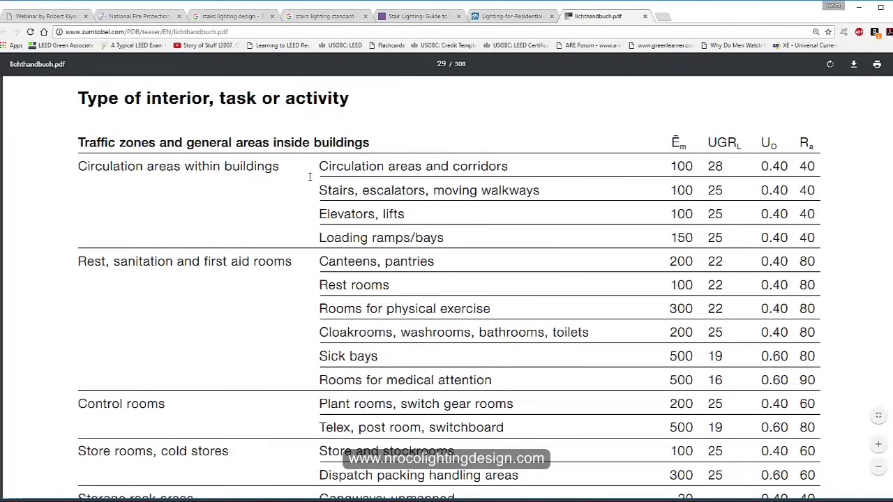
pyautogui.moveTo(318, 189); pyautogui.dragTo(807, 193)
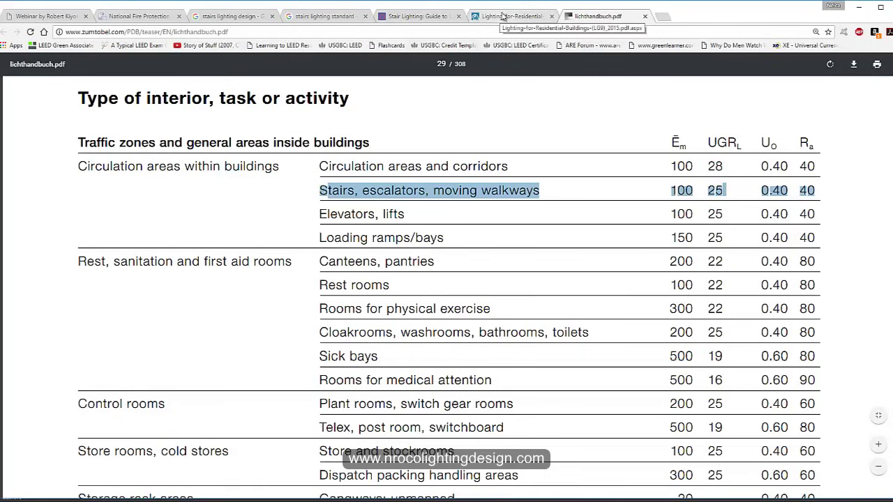
pyautogui.click(511, 208)
pyautogui.click(495, 18)
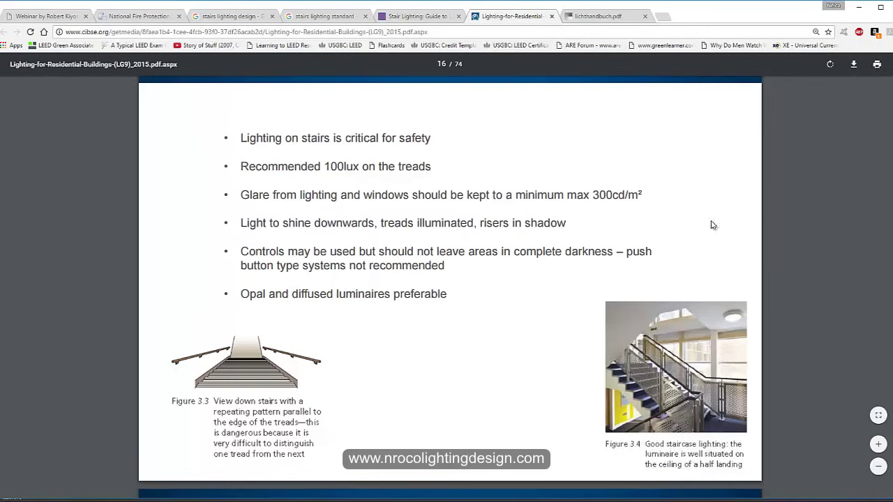
pyautogui.moveTo(240, 166); pyautogui.dragTo(428, 185)
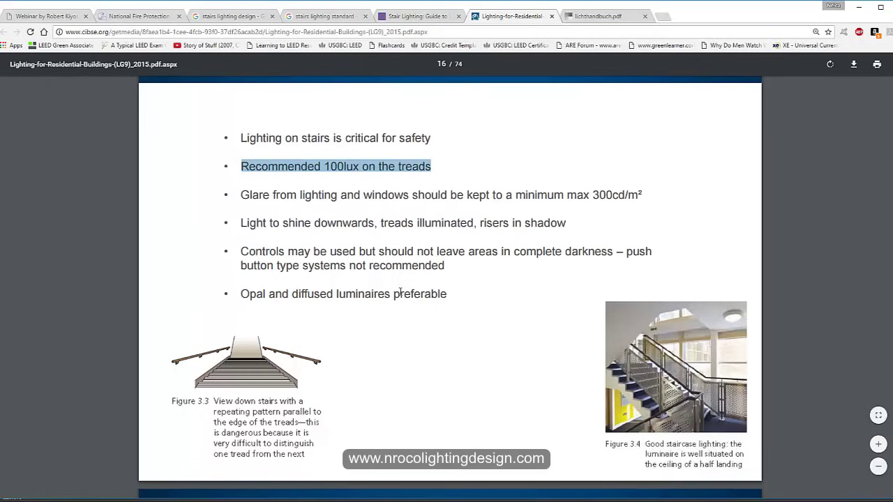
# Examine the IFC/IBC and NFPA lighting levels for new stairways in the InspectAPedia egress illumination table.
pyautogui.click(419, 17)
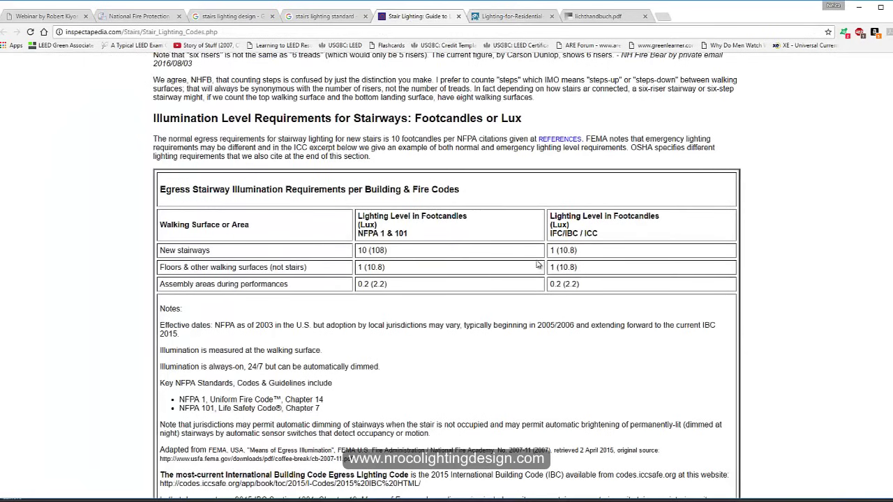
pyautogui.moveTo(578, 250); pyautogui.dragTo(548, 251)
pyautogui.click(769, 247)
pyautogui.moveTo(386, 250); pyautogui.dragTo(358, 253)
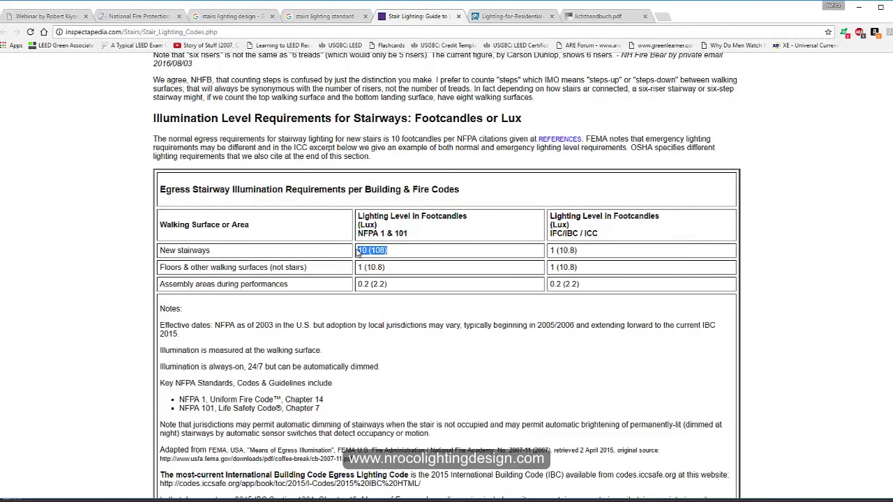
pyautogui.click(393, 253)
# Preview example staircase images with recessed wall lights, illuminated tread edges and LED-lit steps in the two stairs lighting image searches.
pyautogui.click(331, 16)
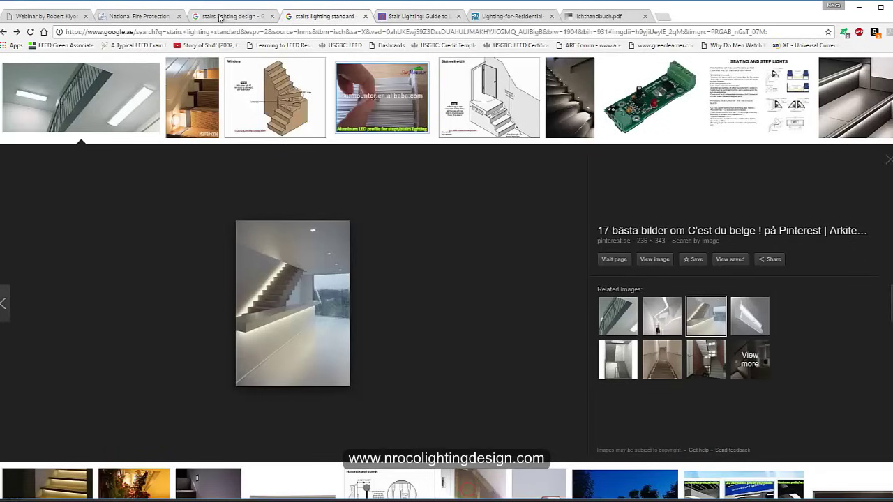
pyautogui.click(223, 17)
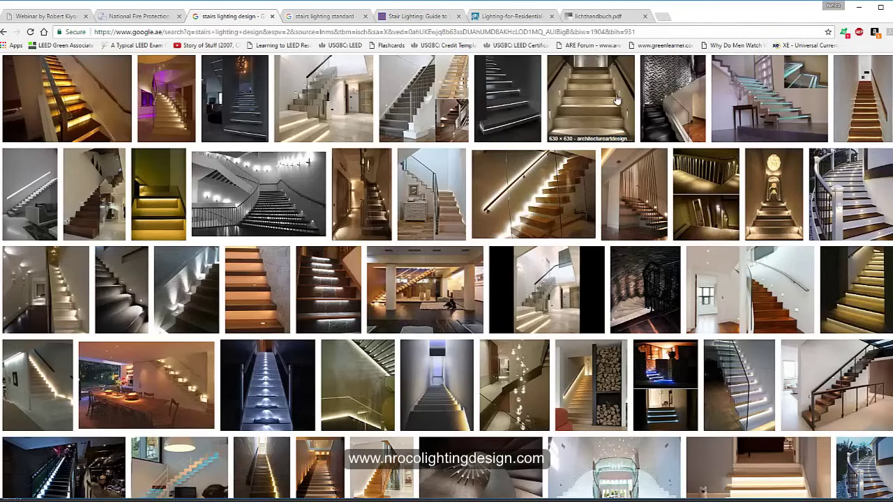
pyautogui.click(383, 216)
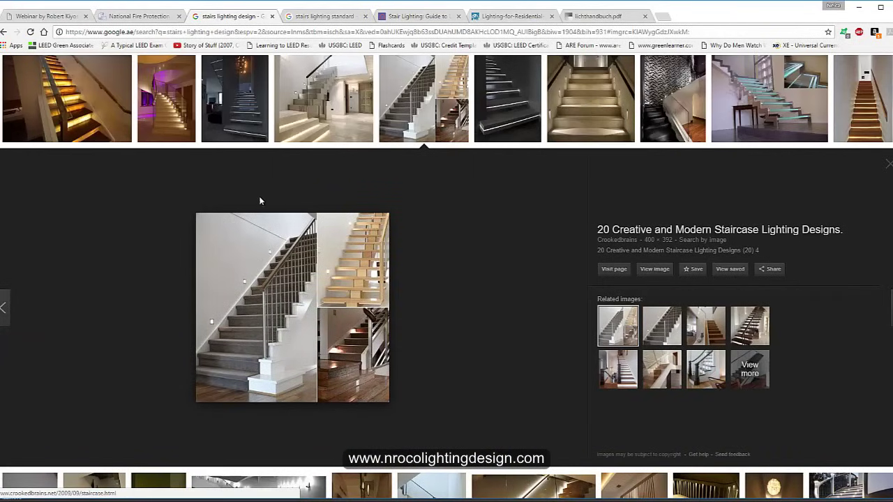
pyautogui.click(237, 119)
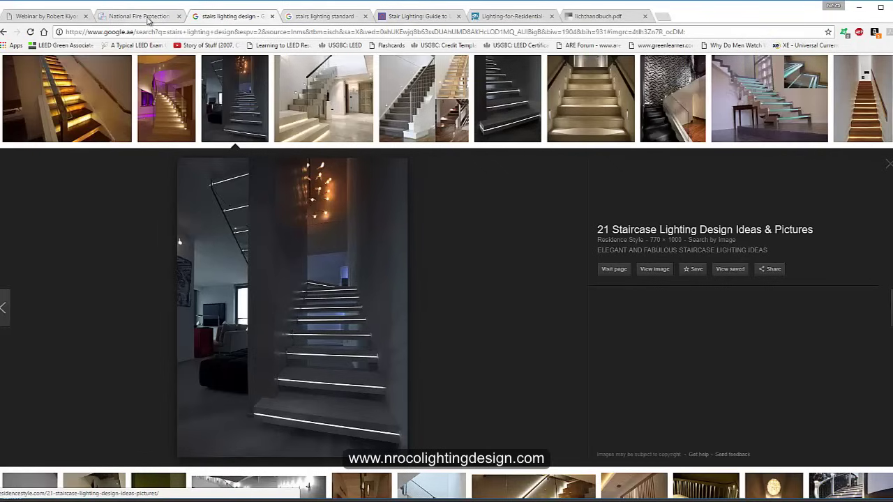
pyautogui.click(315, 15)
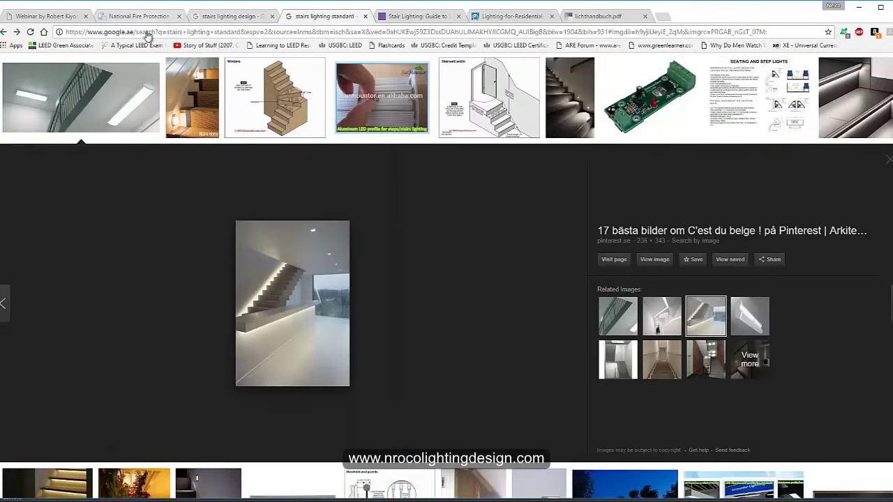
pyautogui.click(831, 113)
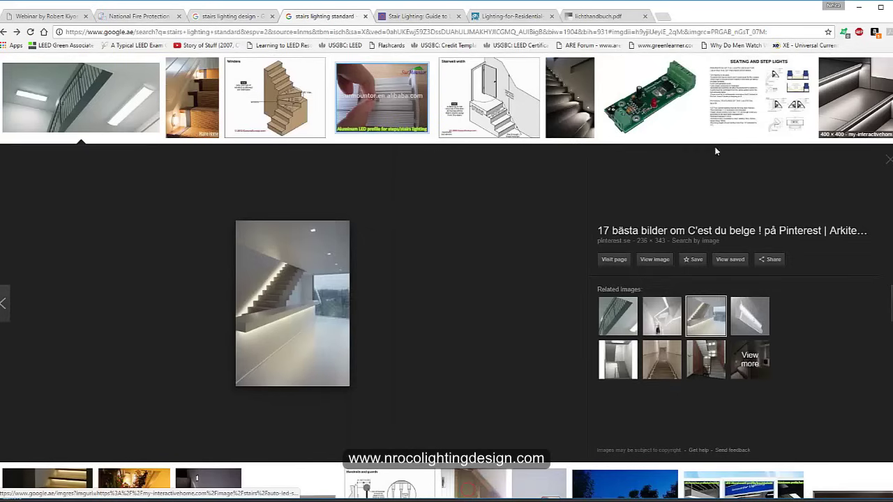
pyautogui.click(674, 365)
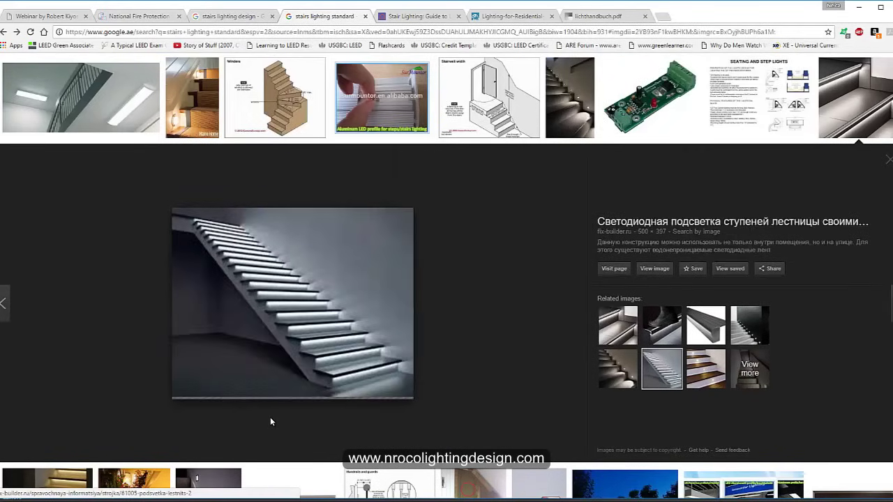
# Switch to DIALux evo and trace a closed building contour, about 5.2 by 6.9 m, around the staircase between columns C13, C14, C28 and C27.
pyautogui.scroll(-3, 271, 419)
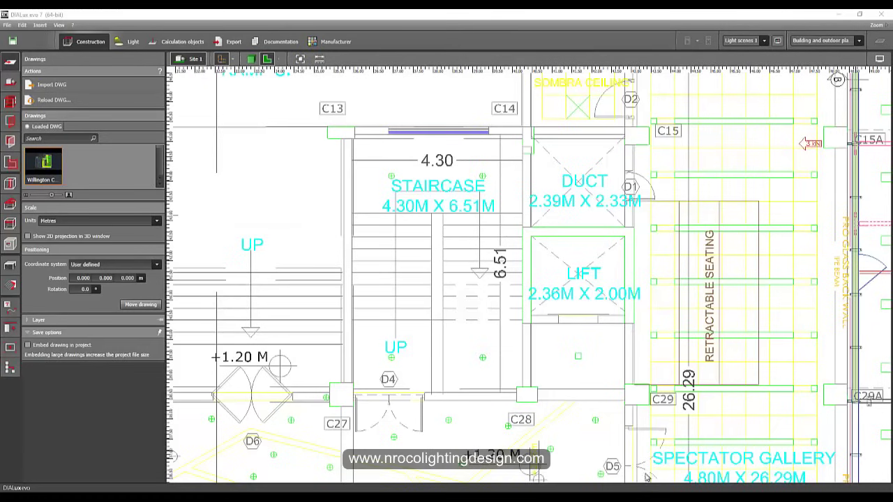
pyautogui.scroll(-3, 538, 284)
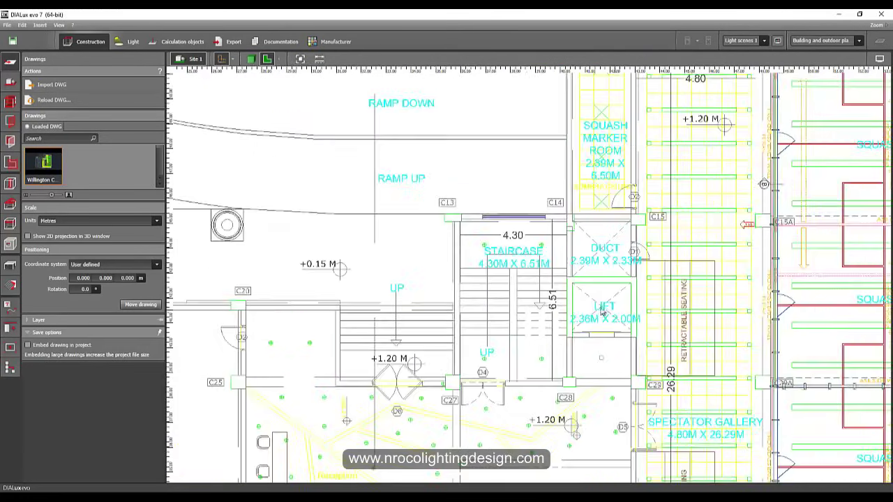
pyautogui.scroll(3, 502, 269)
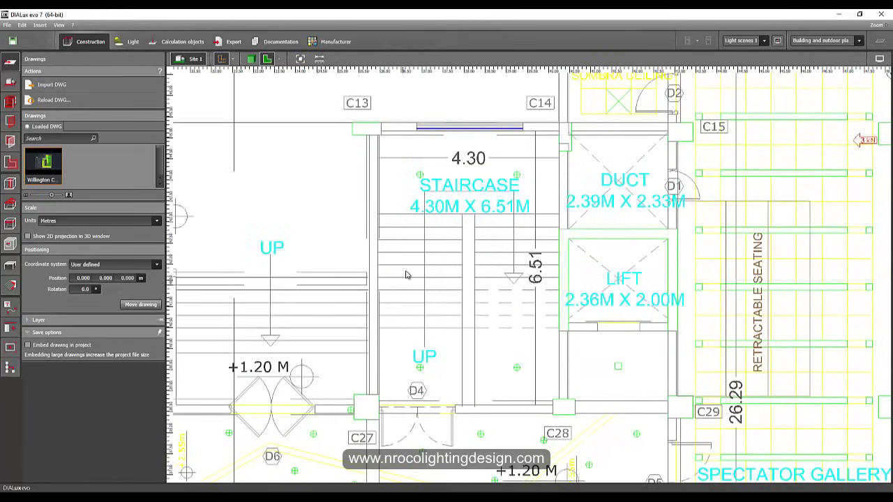
pyautogui.moveTo(470, 262); pyautogui.dragTo(453, 289, button='middle')
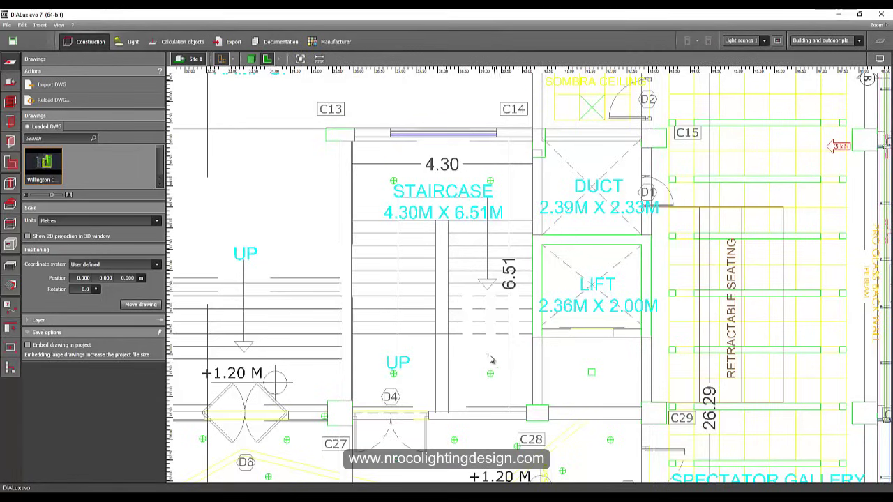
pyautogui.click(9, 82)
pyautogui.click(52, 86)
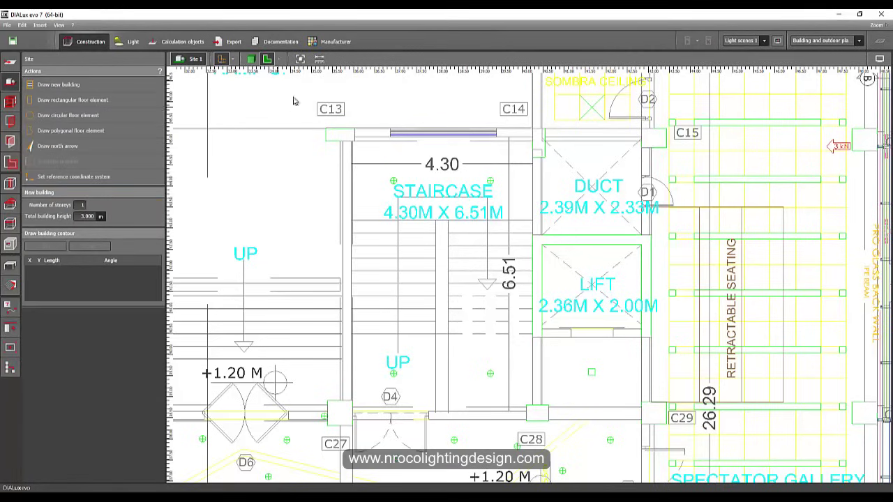
pyautogui.click(326, 129)
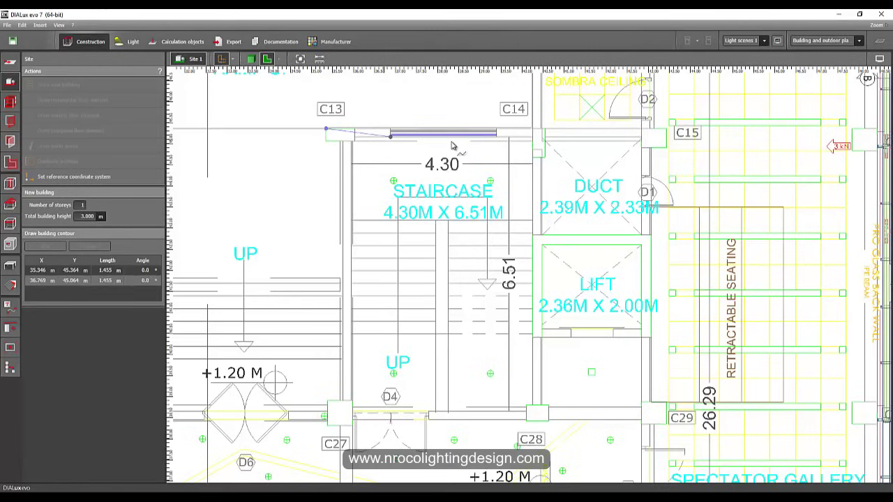
pyautogui.click(545, 129)
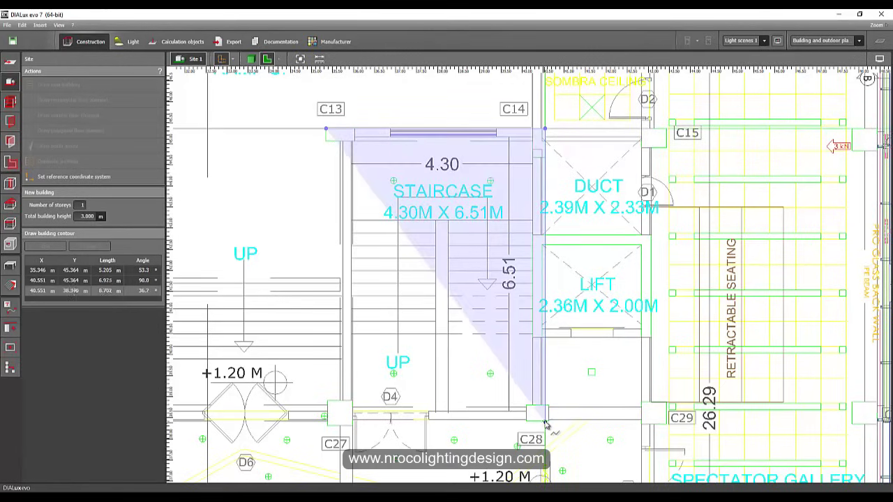
pyautogui.click(546, 422)
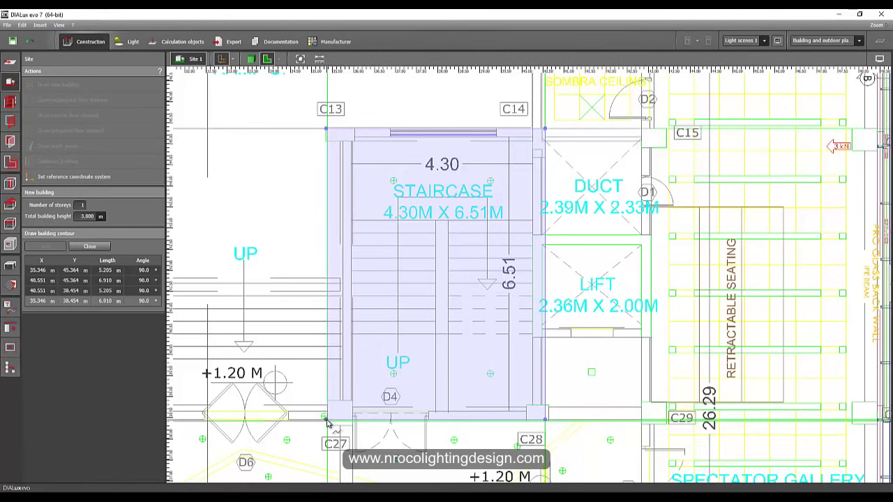
pyautogui.click(325, 421)
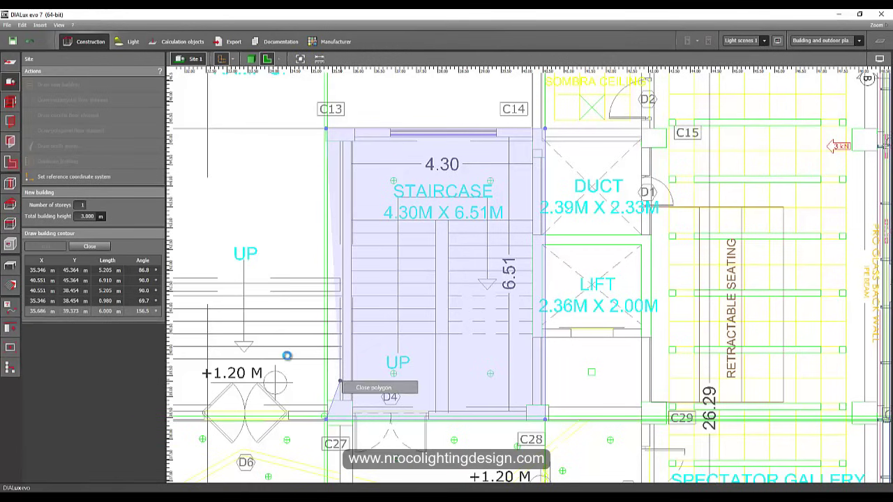
pyautogui.click(355, 389)
pyautogui.scroll(10, 475, 201)
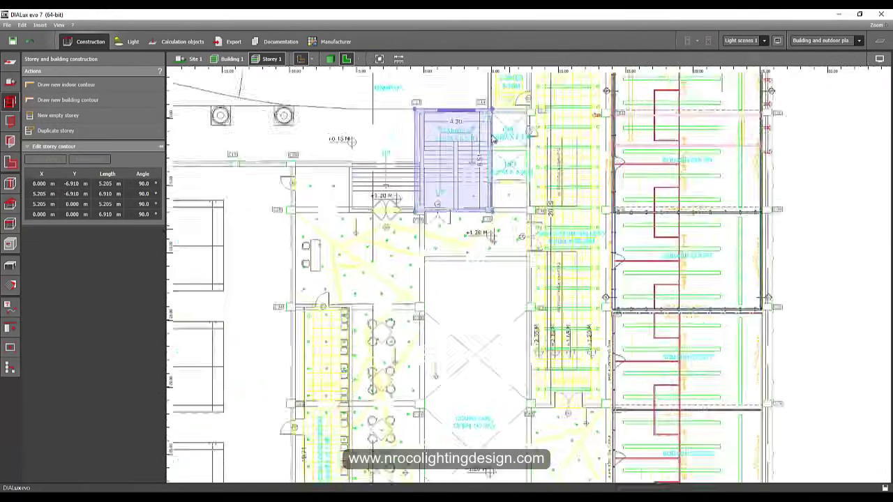
# Start a new indoor contour on Storey 1 for the staircase room, ready at the inner wall corner beside column C27.
pyautogui.click(7, 83)
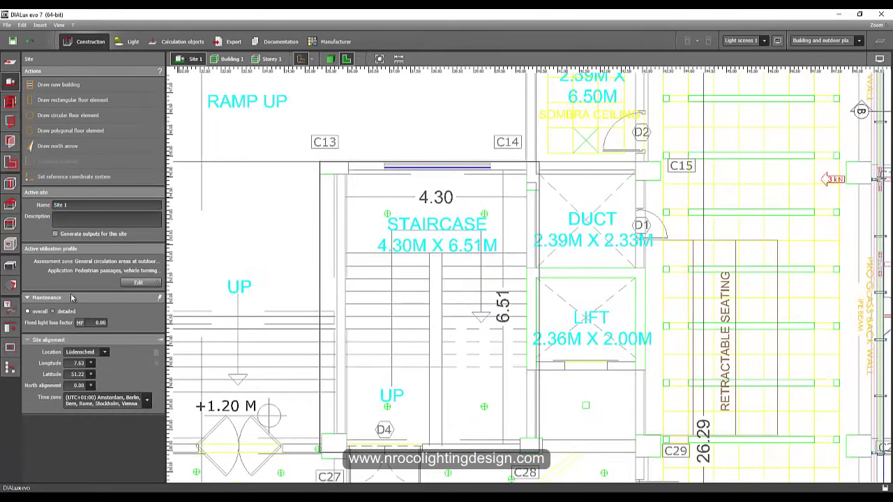
pyautogui.click(10, 62)
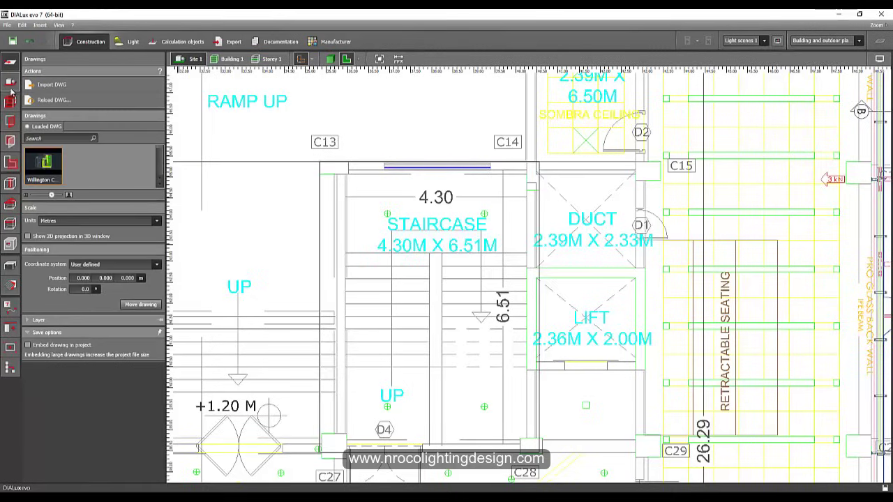
pyautogui.click(10, 99)
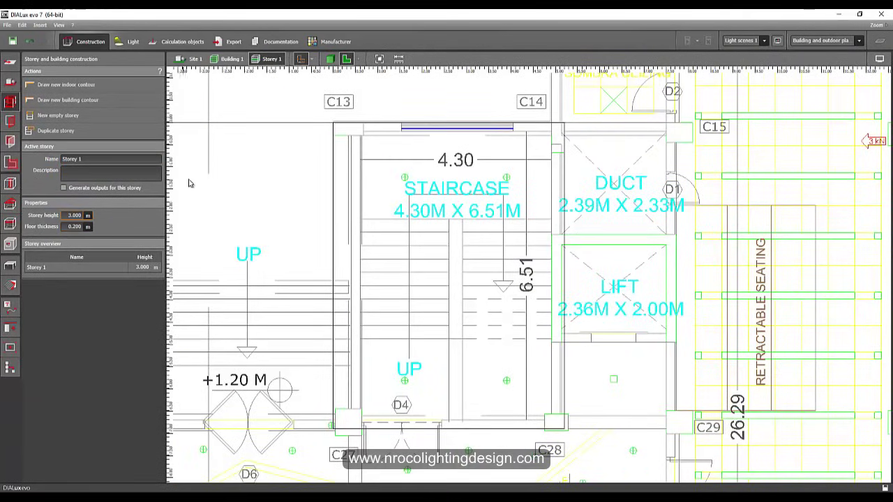
pyautogui.moveTo(256, 151); pyautogui.dragTo(244, 154, button='middle')
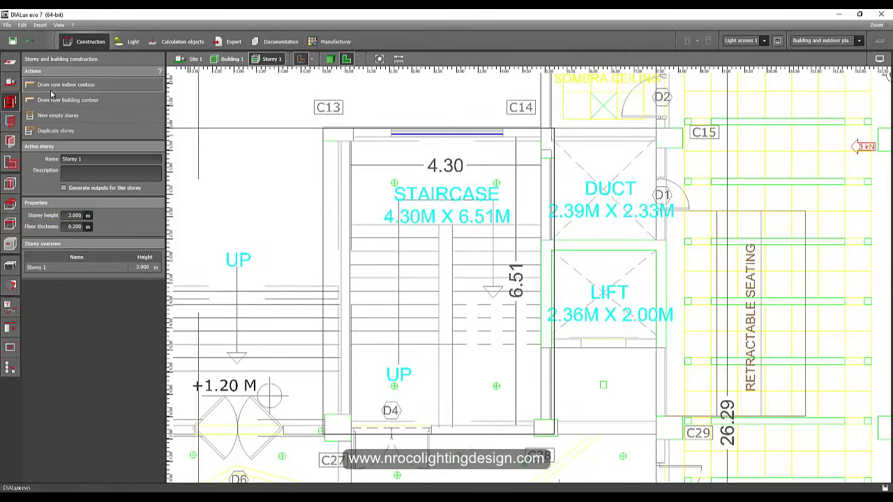
pyautogui.click(63, 89)
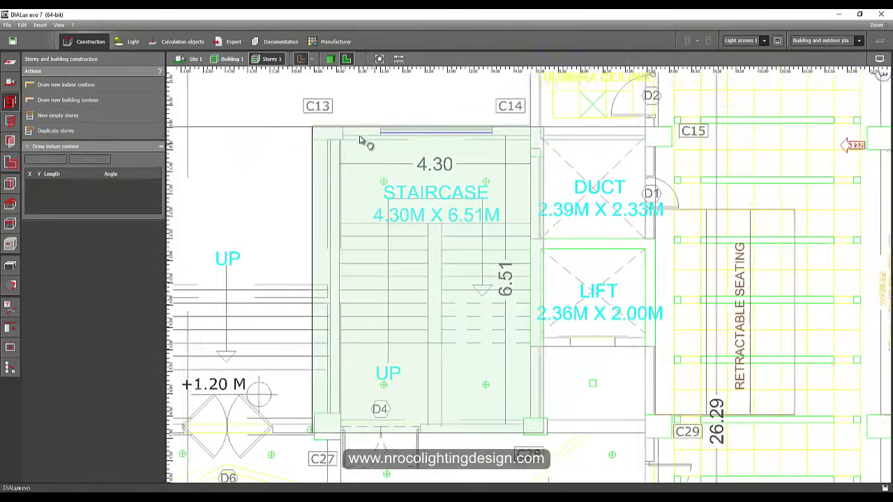
pyautogui.scroll(2, 500, 194)
pyautogui.scroll(2, 320, 139)
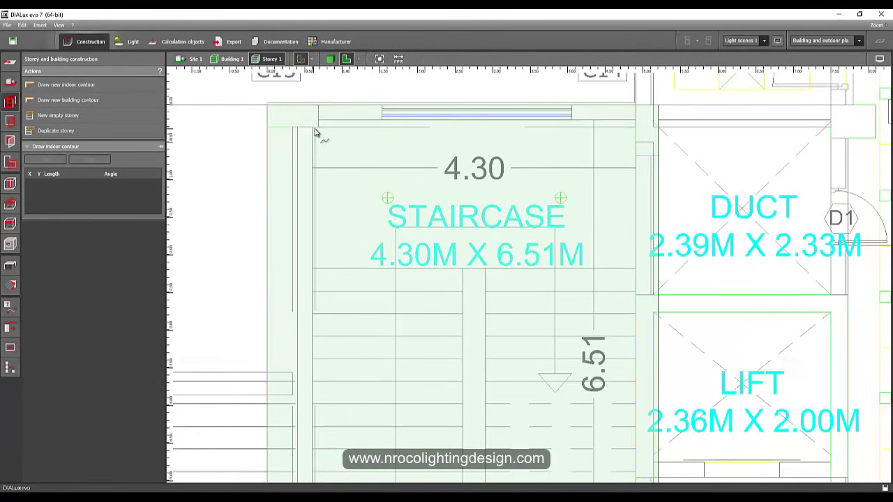
pyautogui.scroll(-2, 345, 171)
pyautogui.moveTo(356, 210); pyautogui.dragTo(347, 101, button='middle')
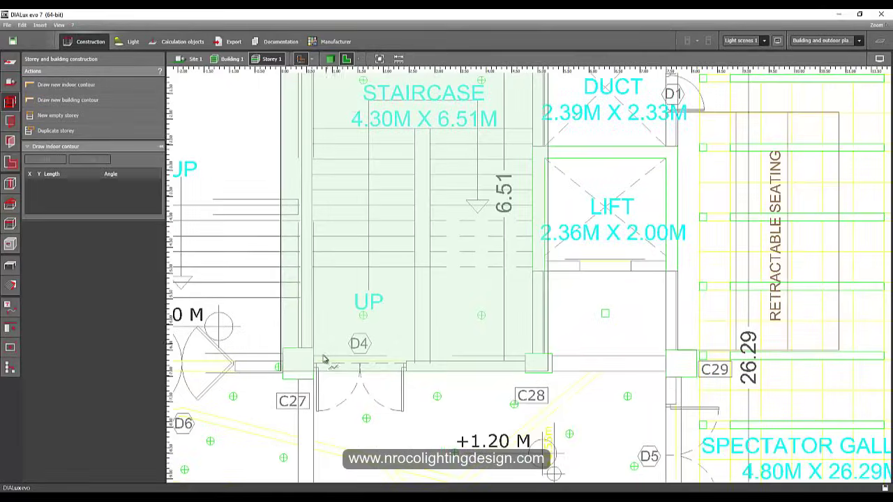
pyautogui.scroll(2, 323, 359)
pyautogui.scroll(1, 307, 357)
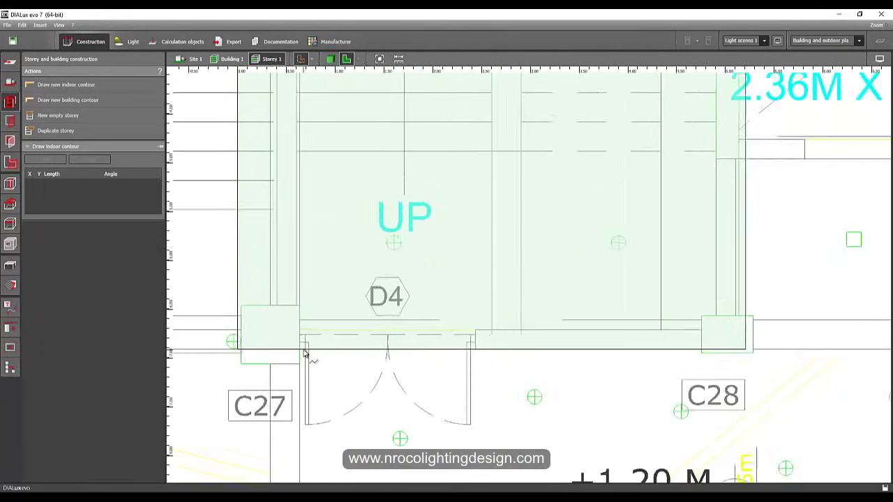
pyautogui.scroll(1, 304, 354)
pyautogui.click(303, 335)
pyautogui.scroll(-1, 303, 335)
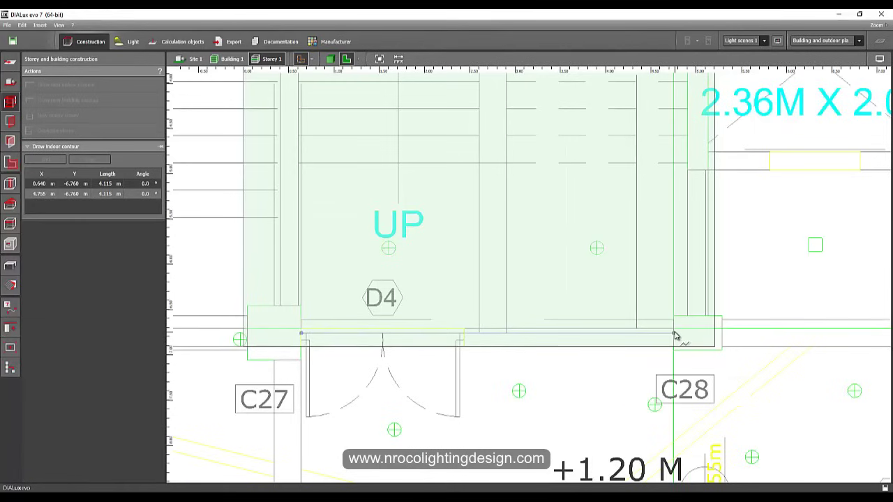
pyautogui.doubleClick(675, 335)
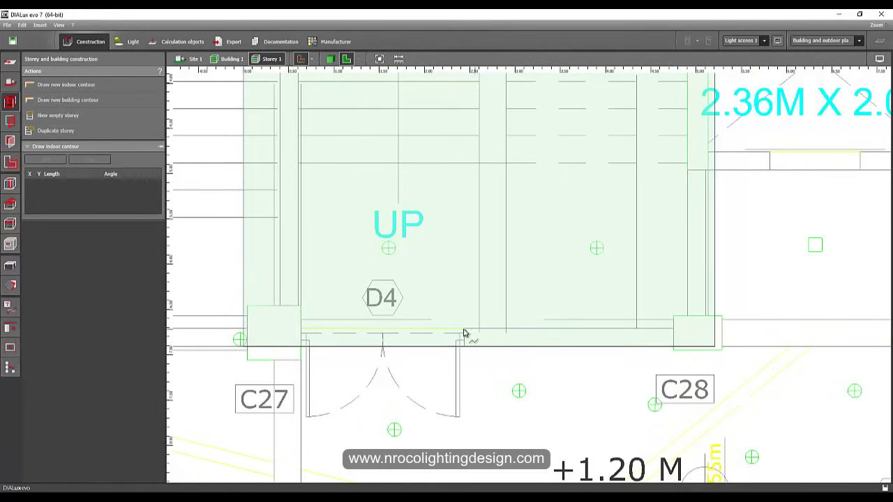
# Trace a closed indoor contour along the staircase's inner walls, about 4.3 by 6.4 m, notched around column C28.
pyautogui.click(674, 328)
pyautogui.click(674, 316)
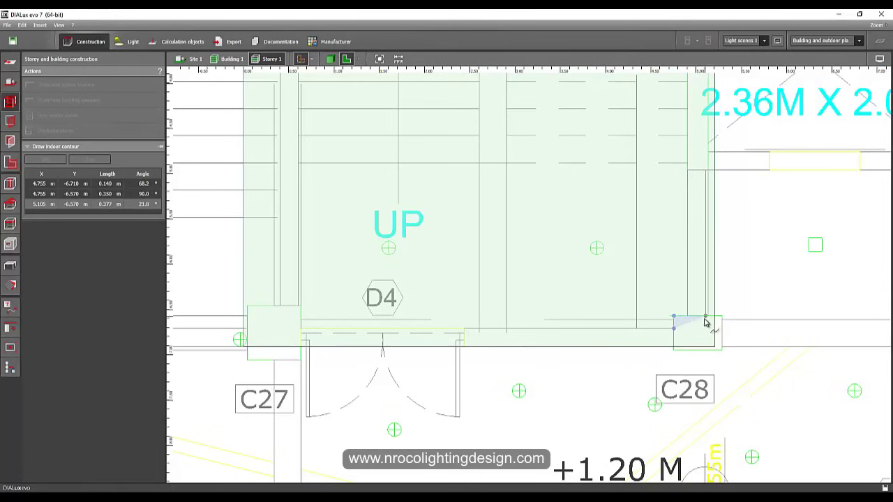
pyautogui.click(689, 316)
pyautogui.scroll(-4, 700, 240)
pyautogui.moveTo(705, 167); pyautogui.dragTo(657, 425, button='middle')
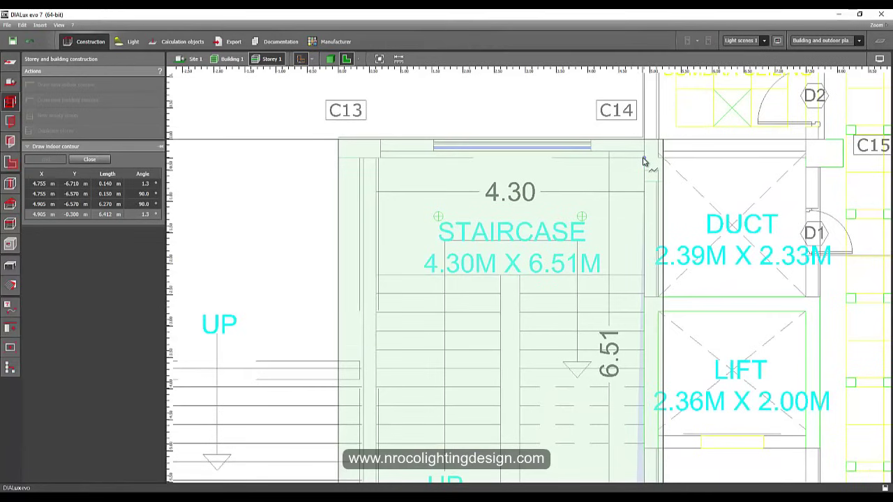
pyautogui.click(644, 160)
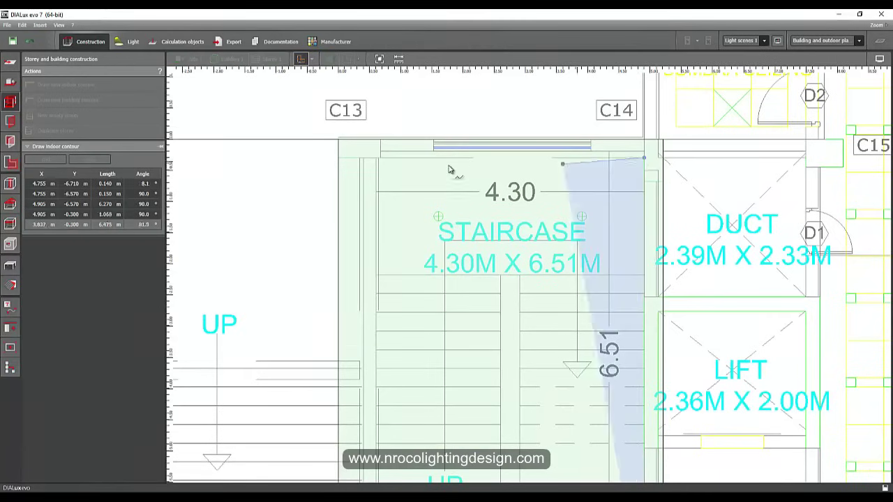
pyautogui.click(376, 159)
pyautogui.scroll(-3, 376, 163)
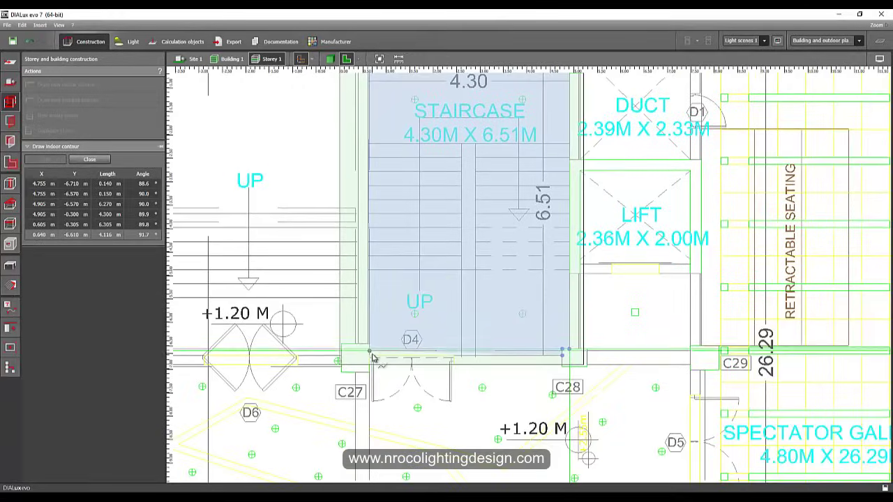
pyautogui.scroll(2, 370, 360)
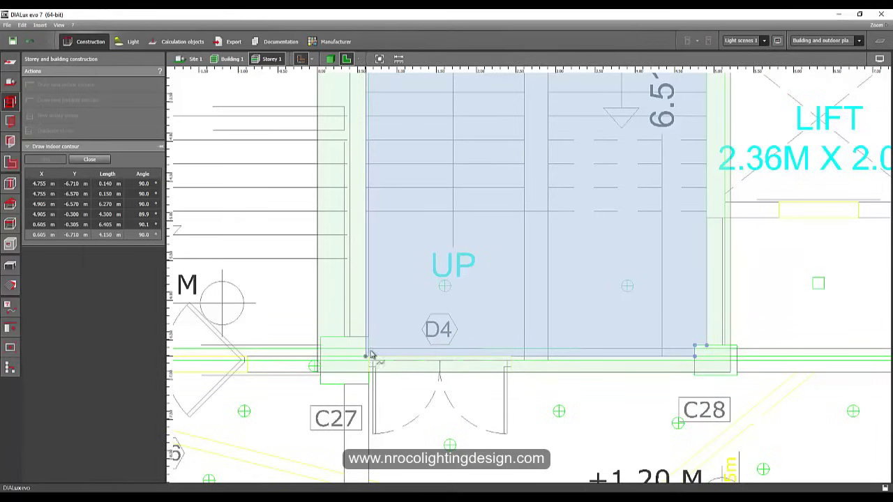
pyautogui.click(368, 355)
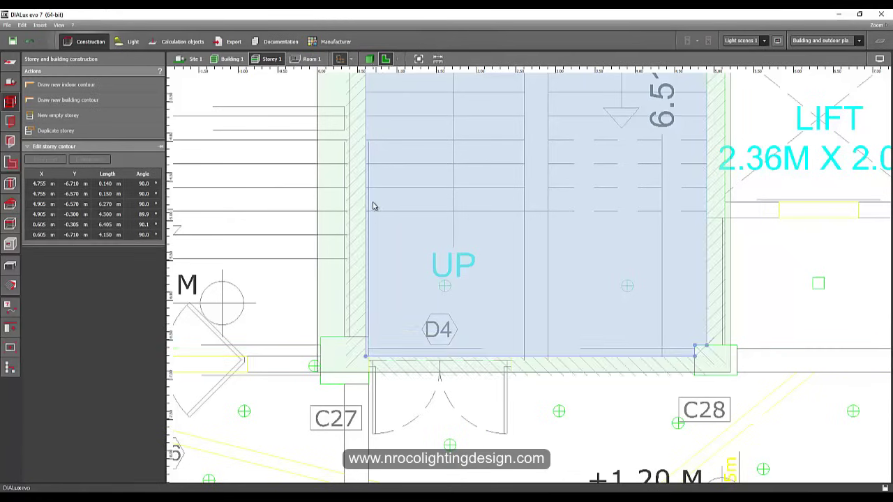
# In the 3D view, select the staircase room as an assessment zone and rename both the space and its workplane to Staircase.
pyautogui.scroll(-5, 372, 206)
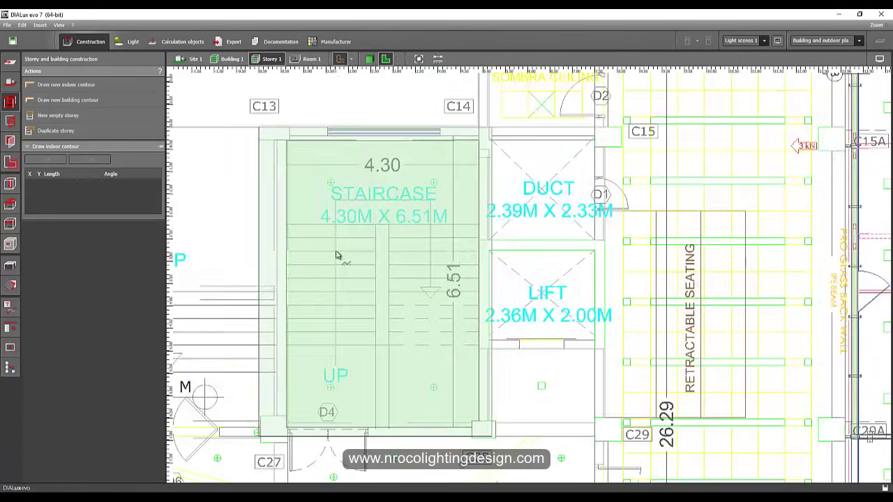
pyautogui.scroll(2, 336, 255)
pyautogui.click(370, 60)
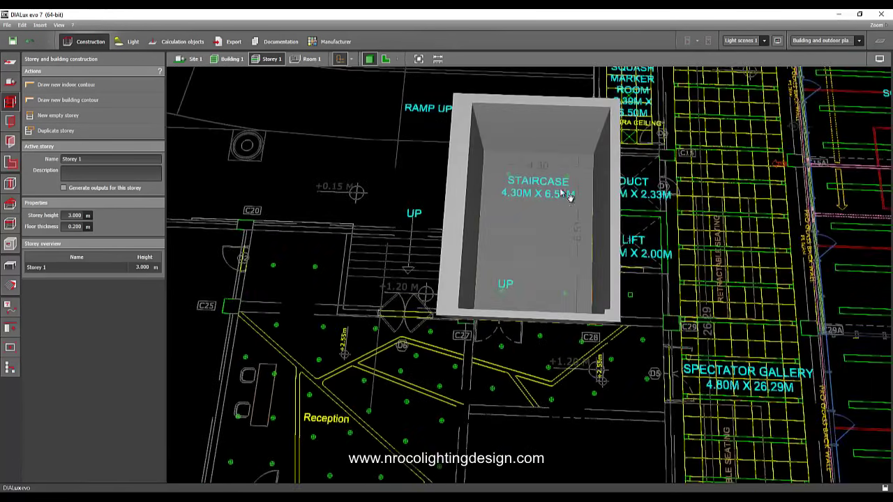
pyautogui.moveTo(268, 281); pyautogui.dragTo(426, 312, button='right')
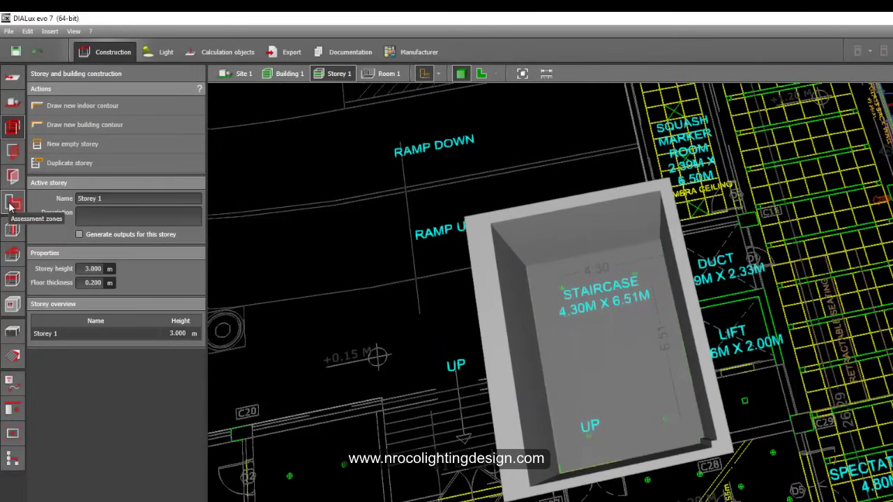
pyautogui.click(11, 203)
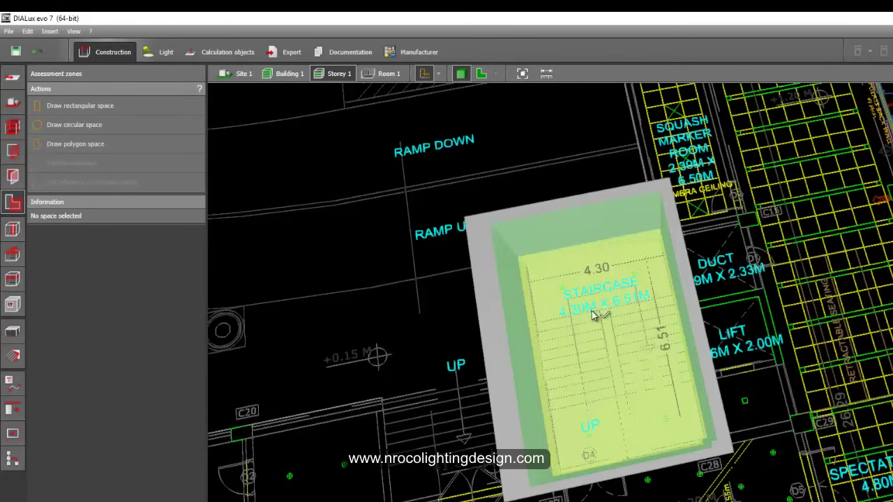
pyautogui.click(595, 313)
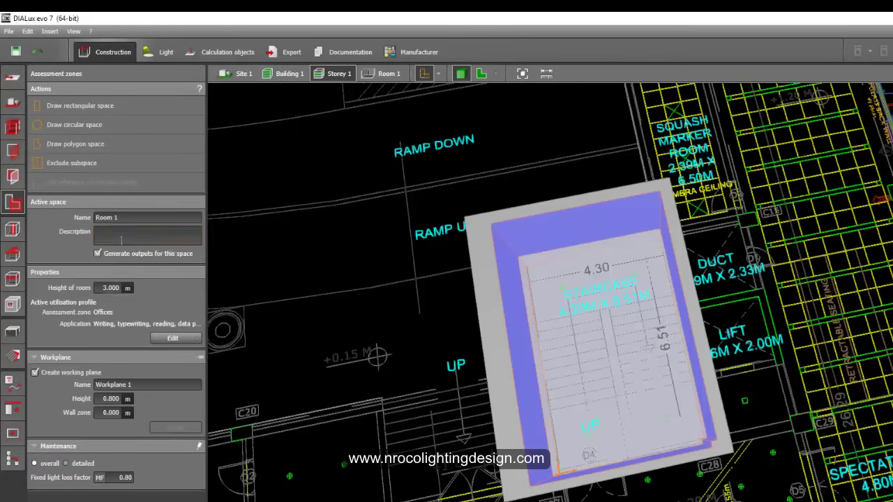
pyautogui.click(128, 217)
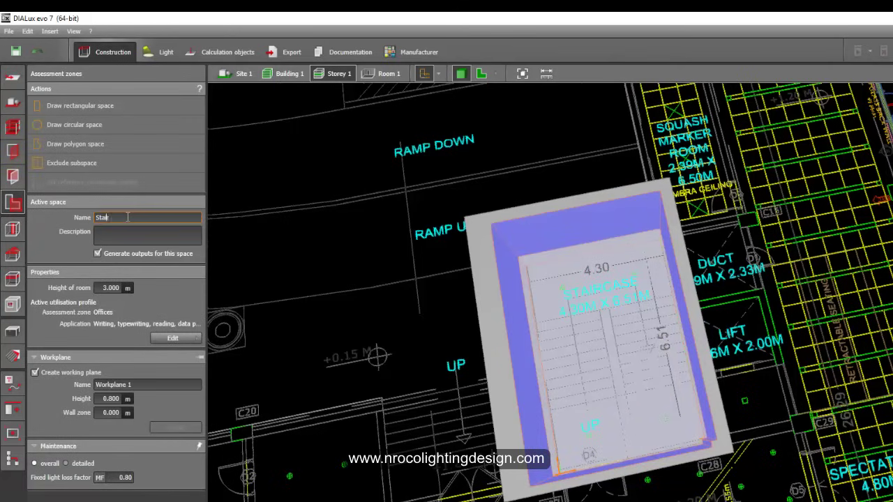
pyautogui.write('Staircase')
pyautogui.click(142, 385)
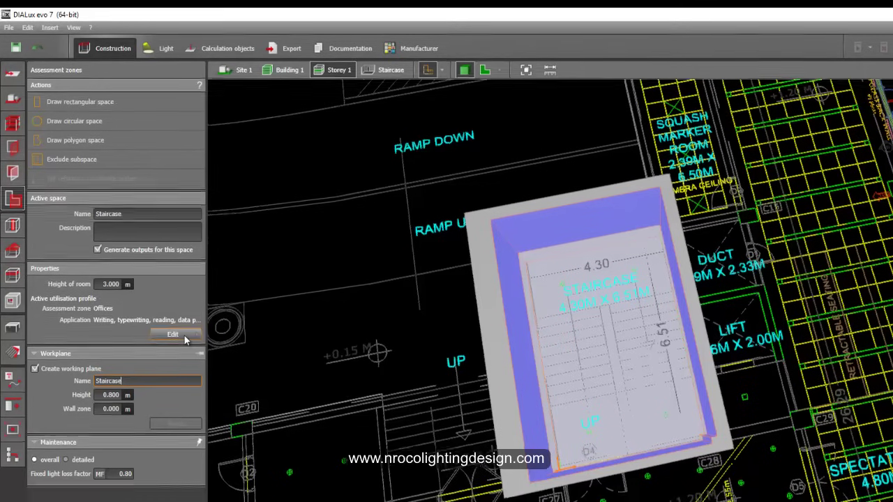
# Set the room's utilisation profile to Traffic zones inside buildings with application Stairs, escalators, travelators, and review the profile's values.
pyautogui.click(183, 337)
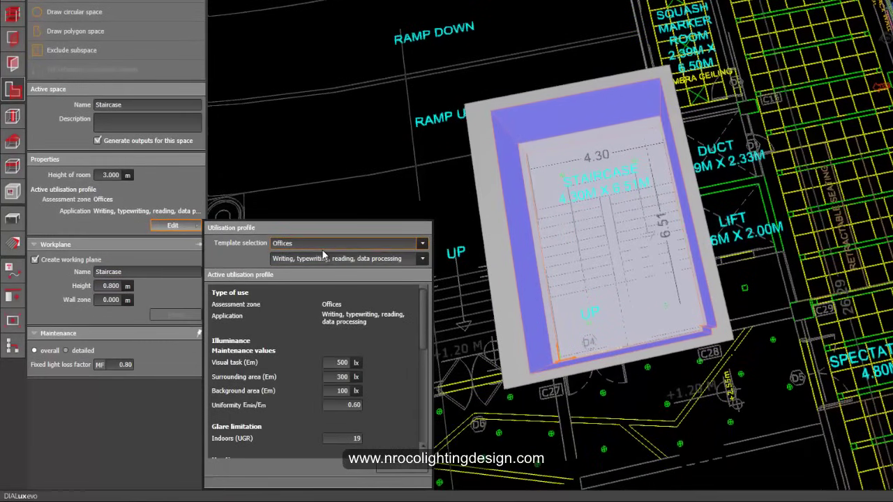
pyautogui.click(322, 248)
pyautogui.scroll(3, 437, 269)
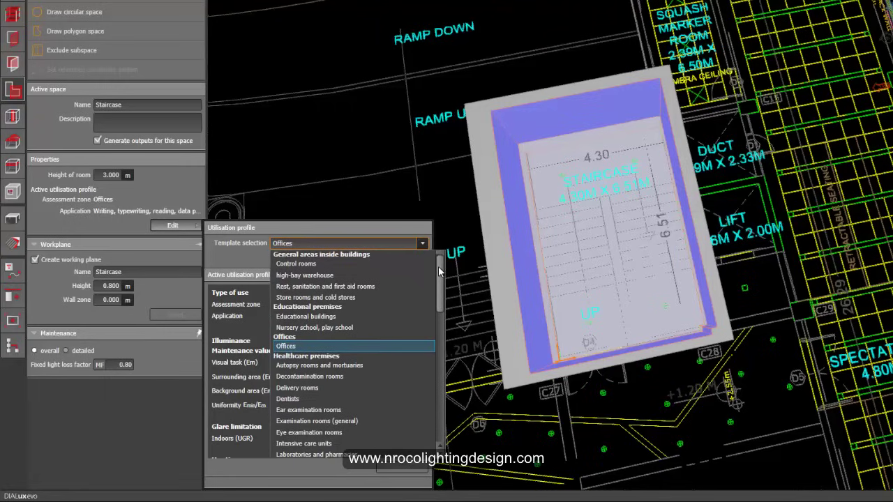
pyautogui.moveTo(438, 272); pyautogui.dragTo(448, 404)
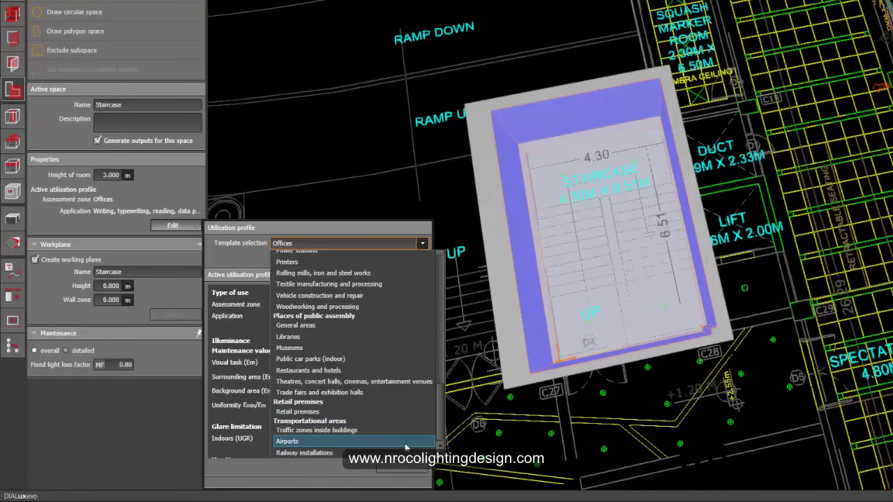
pyautogui.click(362, 434)
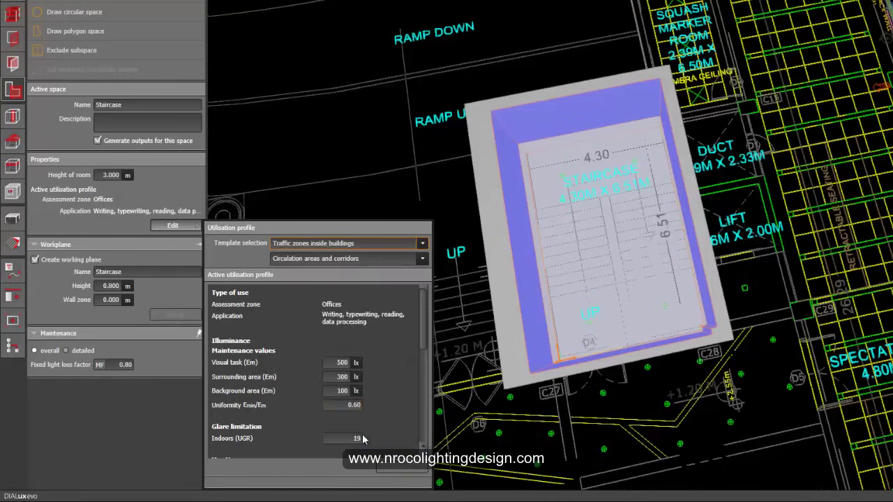
pyautogui.click(316, 265)
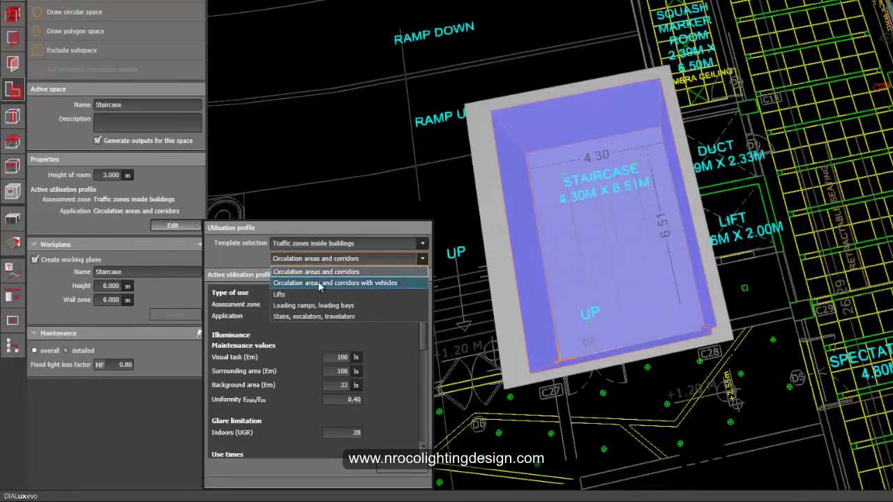
pyautogui.click(315, 316)
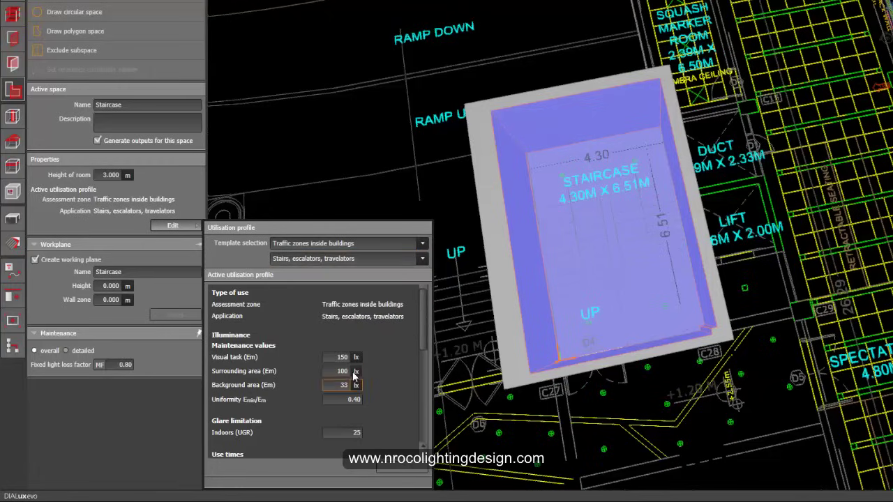
pyautogui.click(332, 358)
pyautogui.scroll(-5, 421, 339)
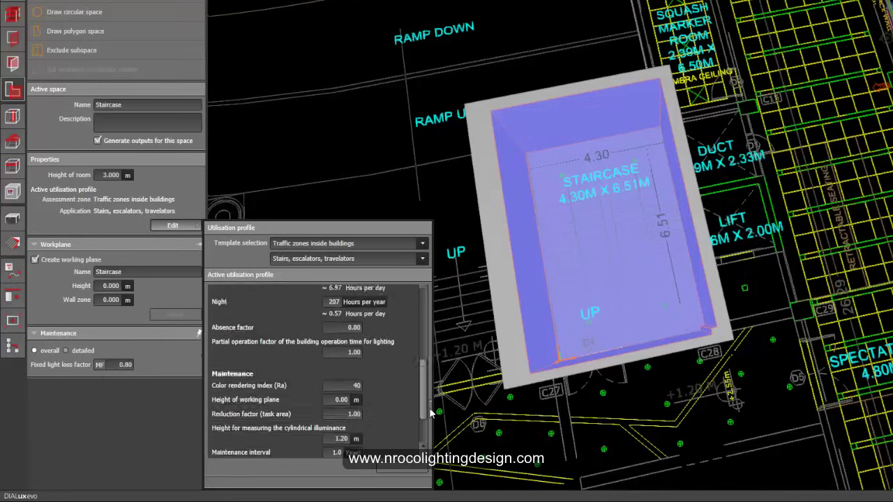
pyautogui.scroll(5, 420, 335)
pyautogui.scroll(1, 421, 328)
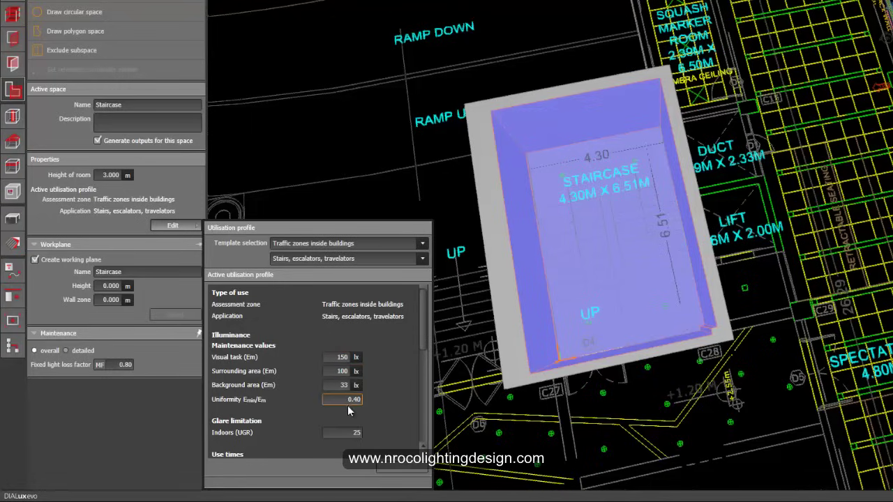
pyautogui.click(166, 411)
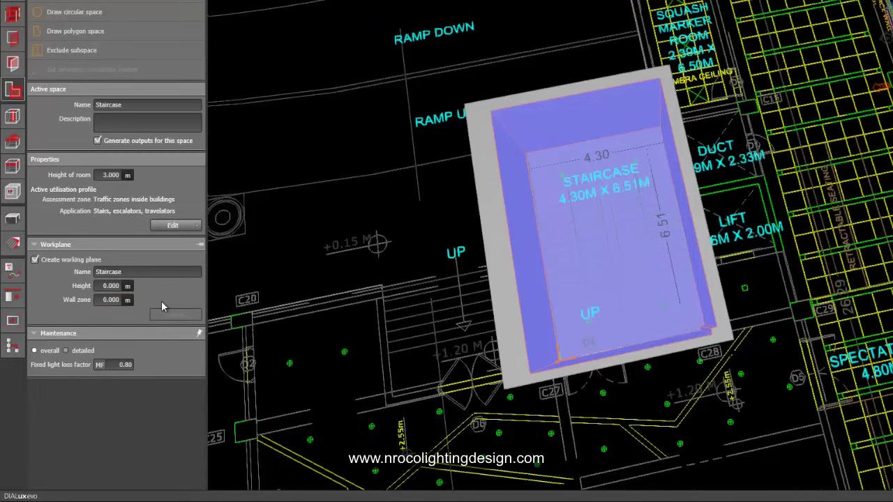
pyautogui.moveTo(359, 258); pyautogui.dragTo(398, 211)
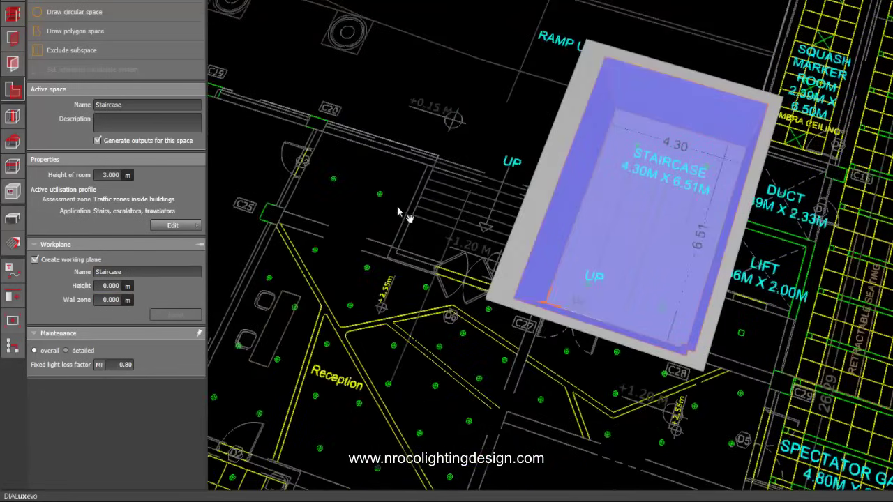
pyautogui.moveTo(398, 208); pyautogui.dragTo(384, 214, button='middle')
pyautogui.moveTo(390, 260); pyautogui.dragTo(474, 150, button='right')
pyautogui.moveTo(449, 252); pyautogui.dragTo(447, 262, button='middle')
pyautogui.scroll(1, 446, 260)
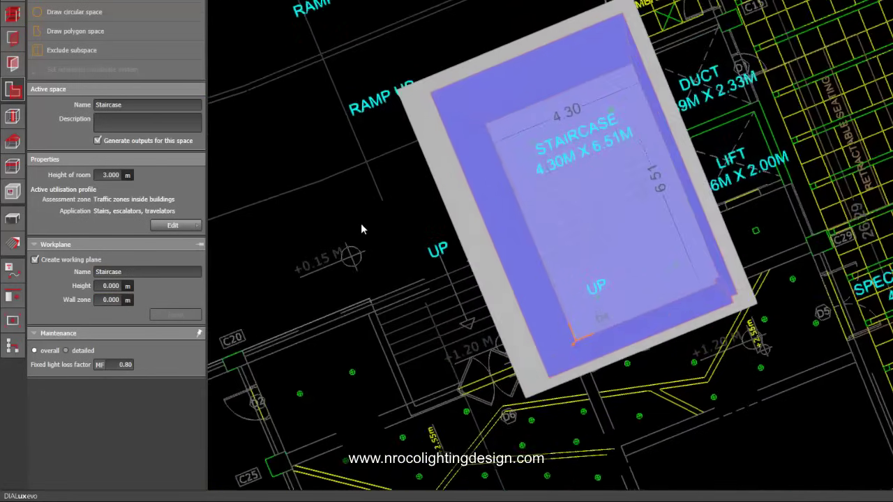
pyautogui.moveTo(366, 188); pyautogui.dragTo(434, 307, button='right')
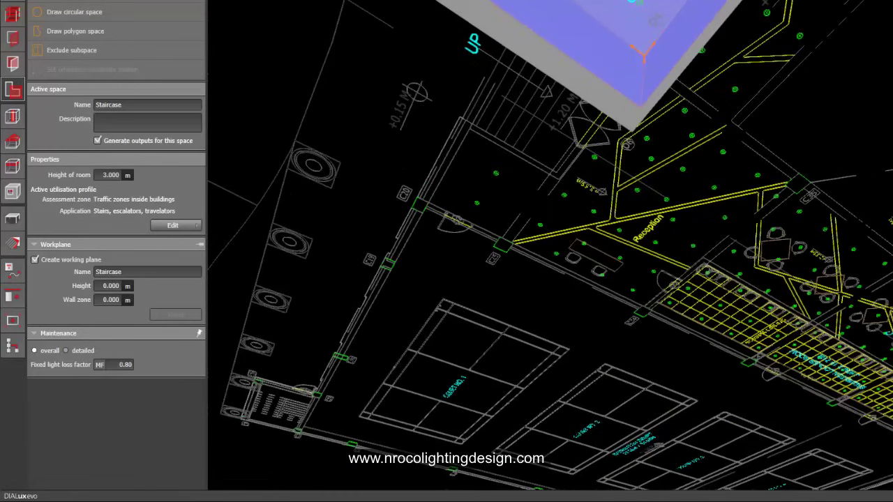
# Open the DIALux evo object catalog to choose a new furniture object for the staircase room.
pyautogui.moveTo(410, 121); pyautogui.dragTo(477, 245, button='right')
pyautogui.moveTo(431, 136); pyautogui.dragTo(411, 127, button='right')
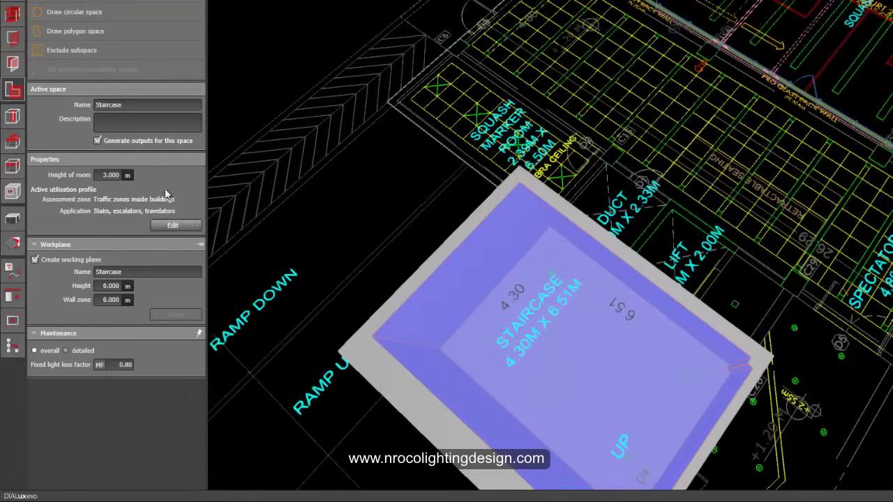
pyautogui.click(22, 222)
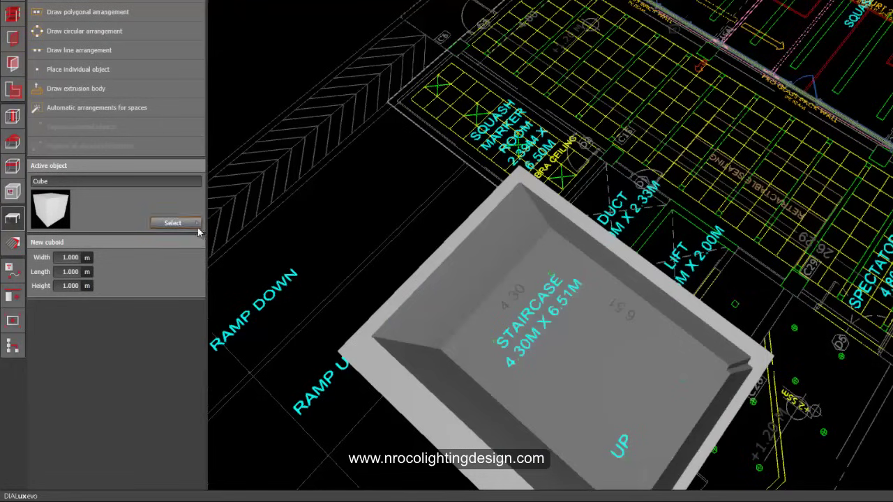
pyautogui.click(172, 223)
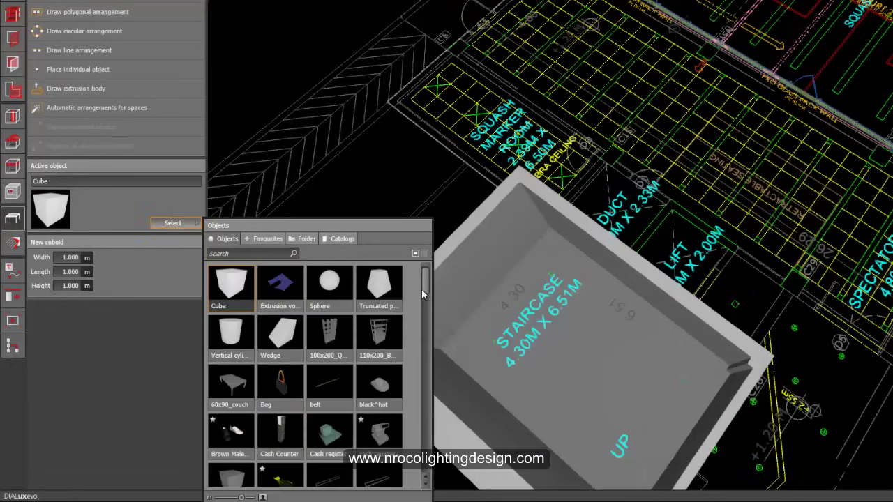
pyautogui.click(172, 223)
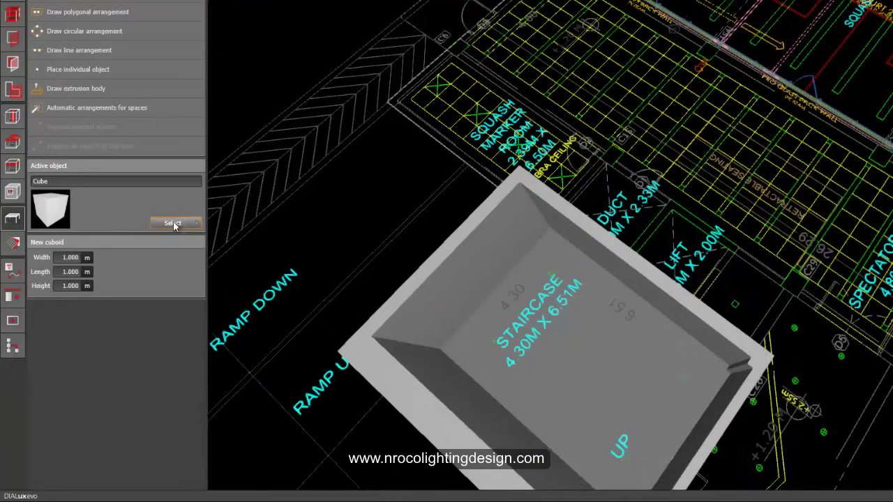
pyautogui.click(172, 222)
pyautogui.click(333, 240)
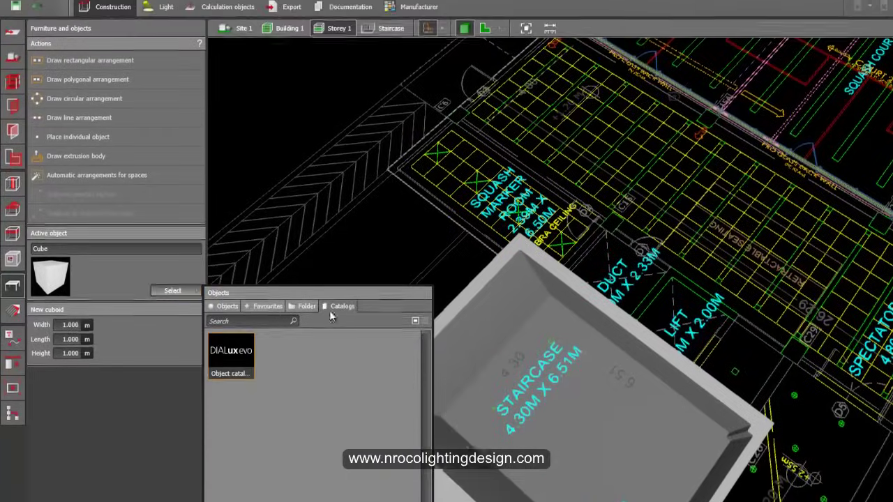
pyautogui.doubleClick(231, 351)
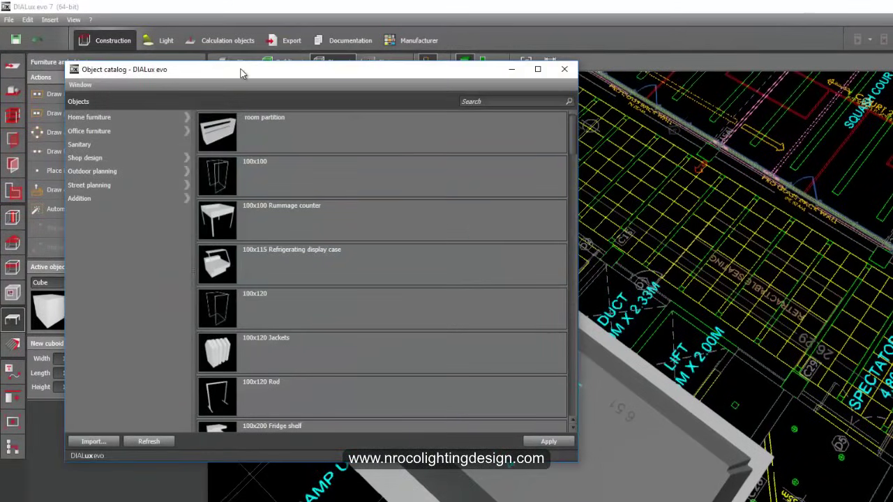
# Make the double running, opposed stair from the catalog's Stairs/ladders category under Addition the active object.
pyautogui.moveTo(240, 74); pyautogui.dragTo(306, 57)
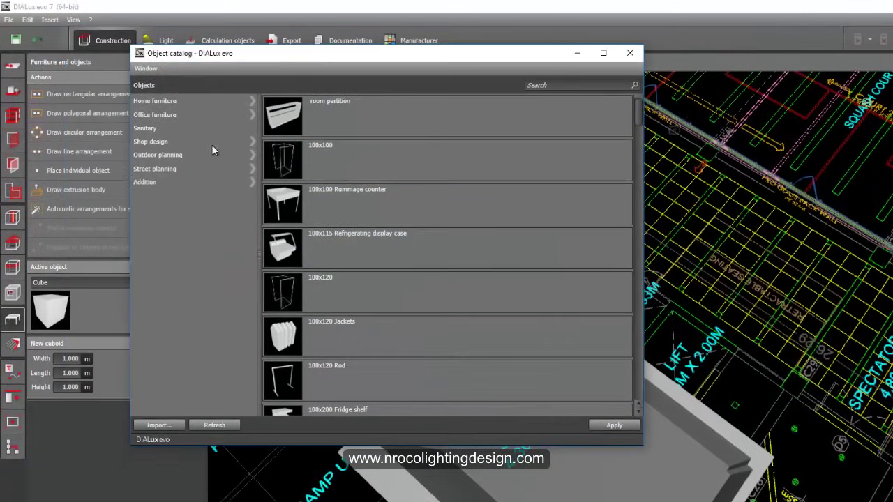
pyautogui.click(248, 182)
pyautogui.click(251, 182)
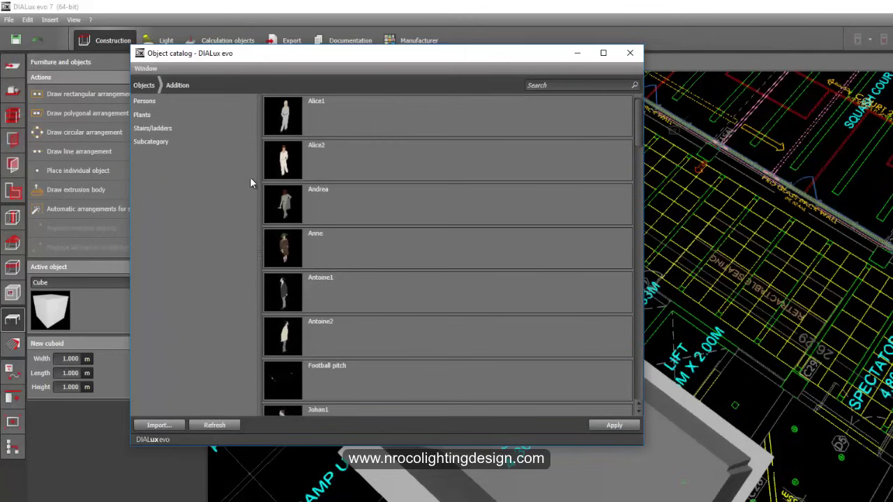
pyautogui.click(166, 129)
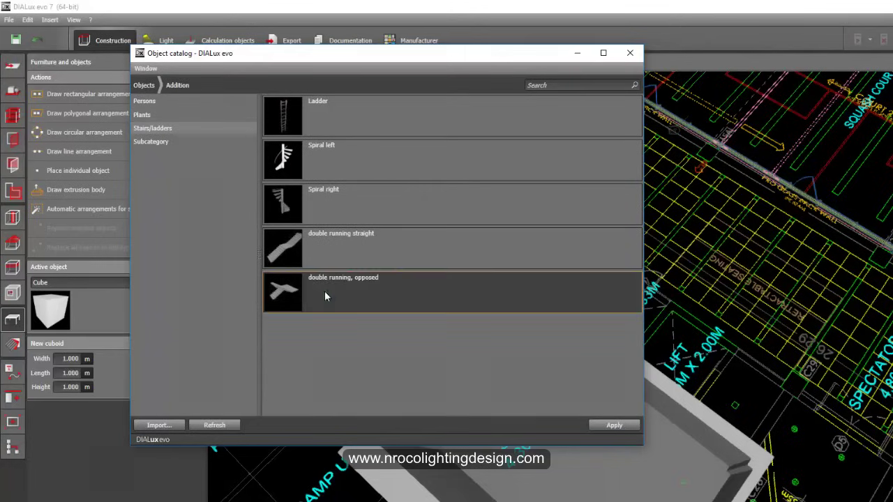
pyautogui.click(614, 425)
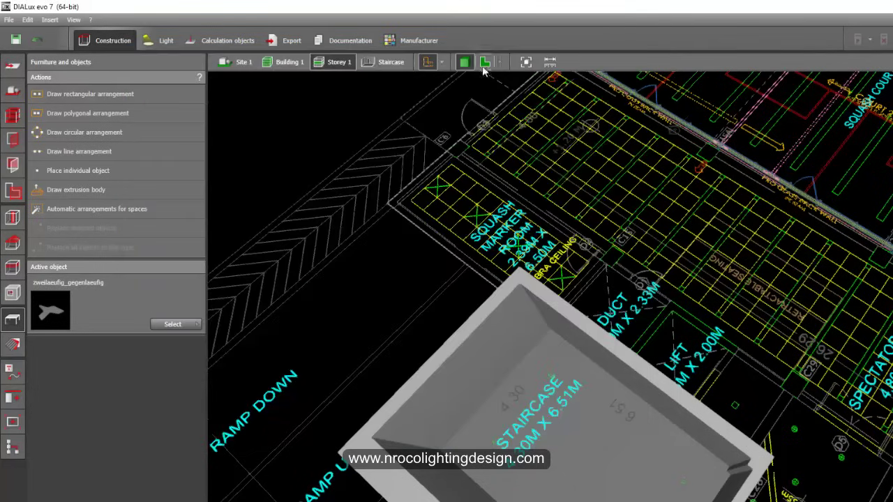
# In the Storey 1 plan view, place the stair as an individual object inside the staircase room and rotate it 90°.
pyautogui.click(485, 63)
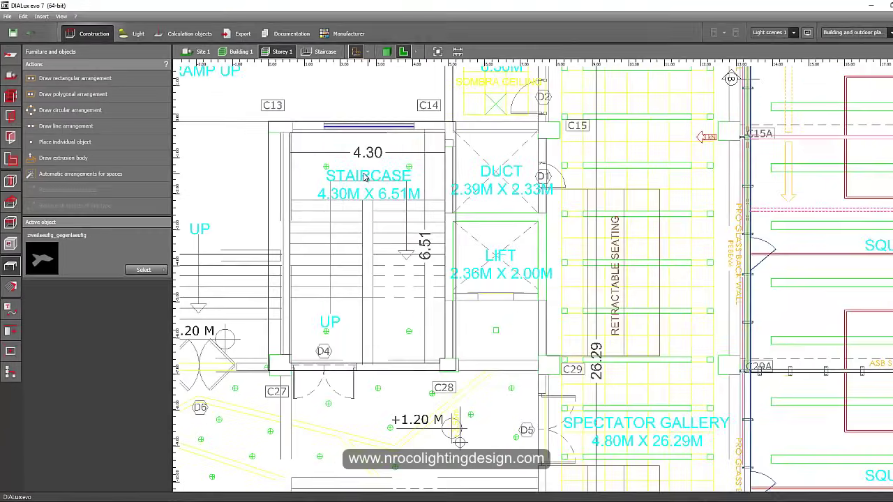
pyautogui.click(68, 143)
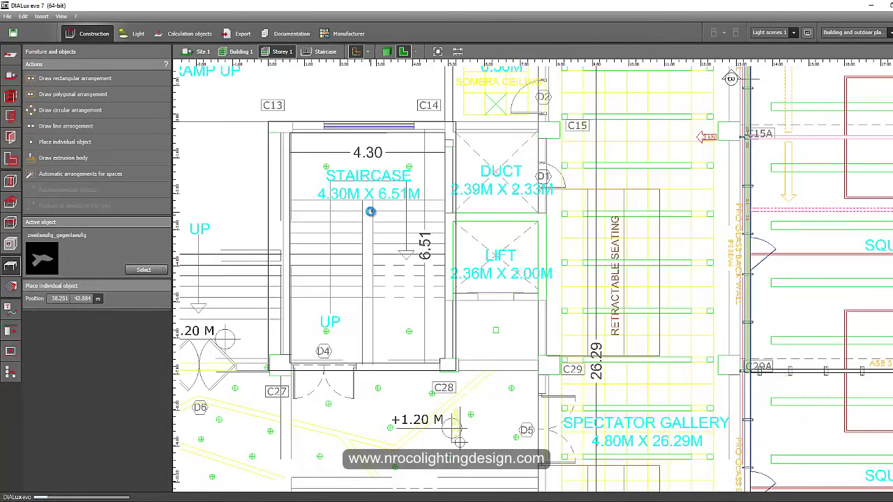
pyautogui.click(372, 223)
pyautogui.rightClick(362, 239)
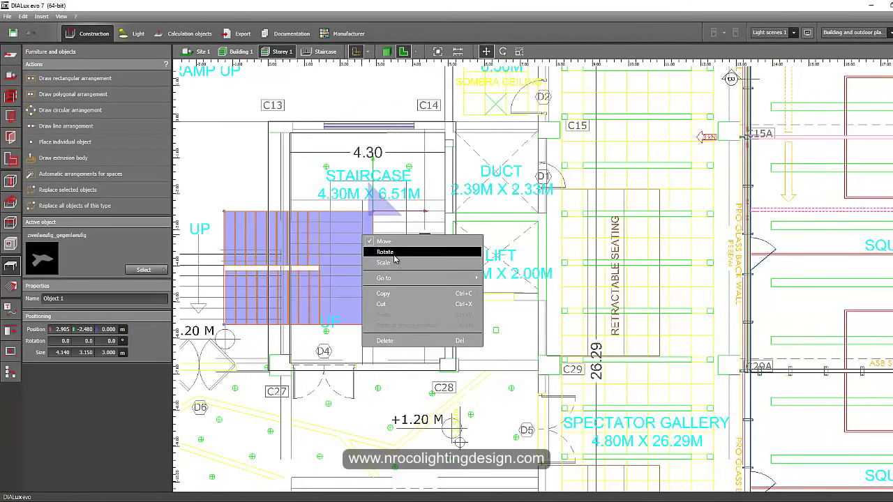
pyautogui.click(383, 252)
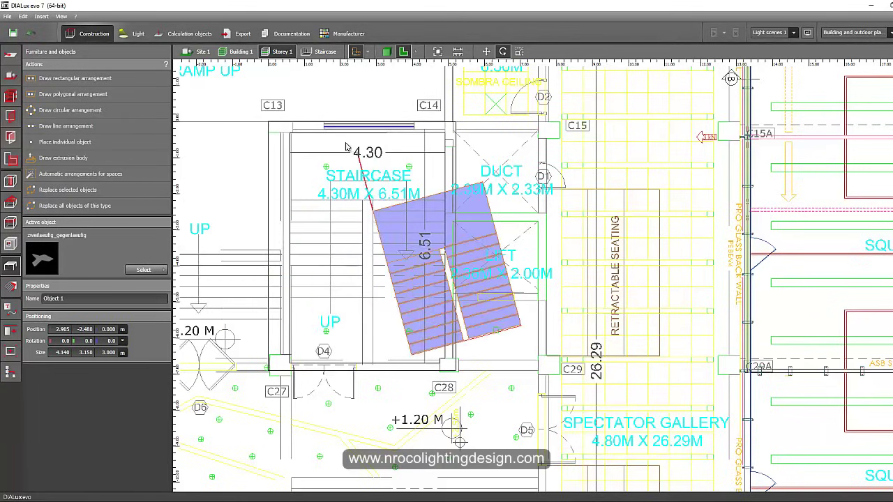
# Move the stair into the inner corner beside column C13 and scale it to about 4.56 by 4.30 m, spanning the room's width.
pyautogui.rightClick(329, 241)
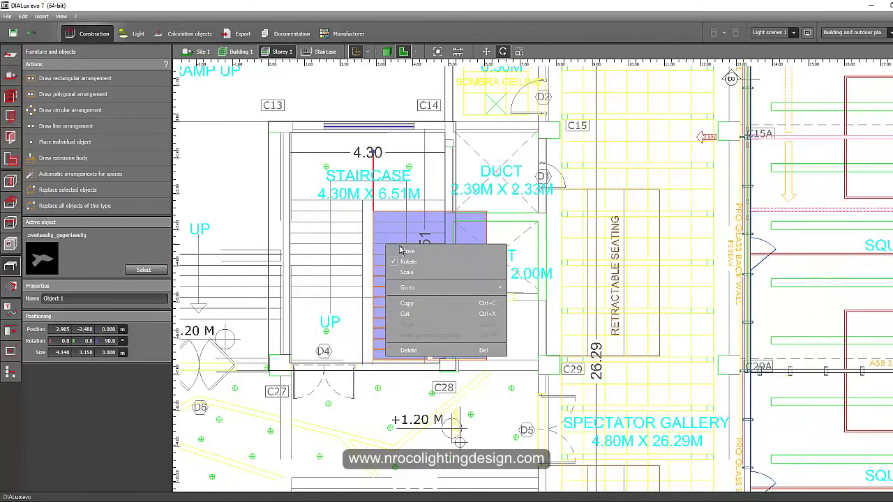
pyautogui.click(339, 249)
pyautogui.click(314, 150)
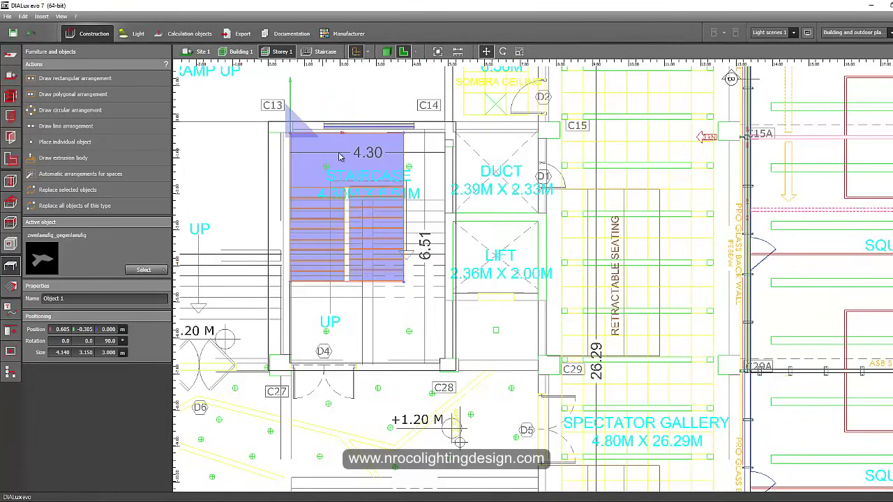
pyautogui.rightClick(341, 155)
pyautogui.click(362, 181)
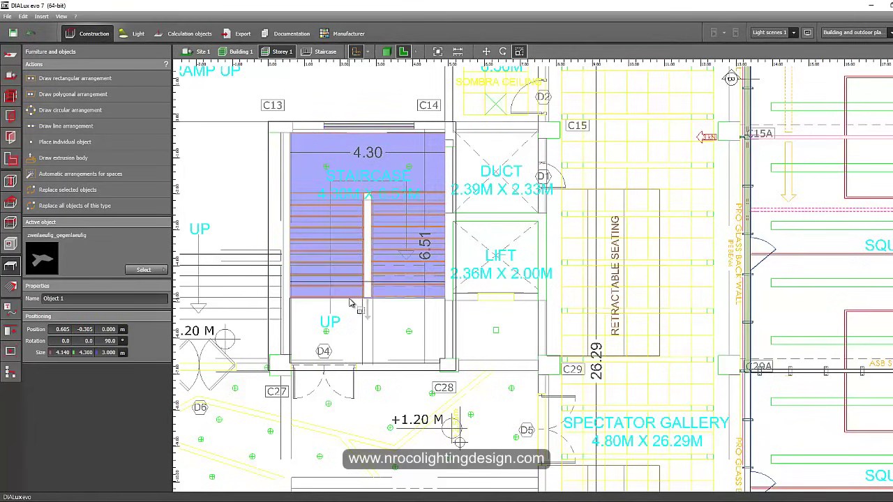
pyautogui.click(283, 291)
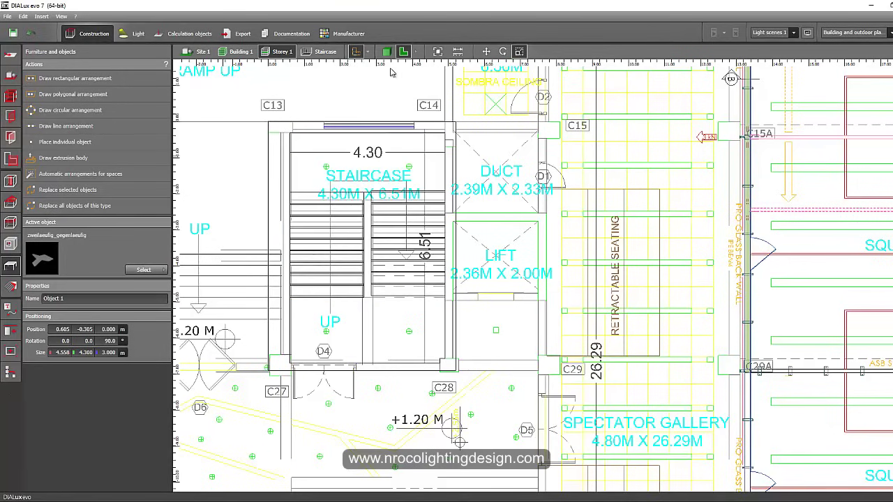
# Examine in the 3D view how the stair flights and landing fit inside the staircase room.
pyautogui.click(387, 53)
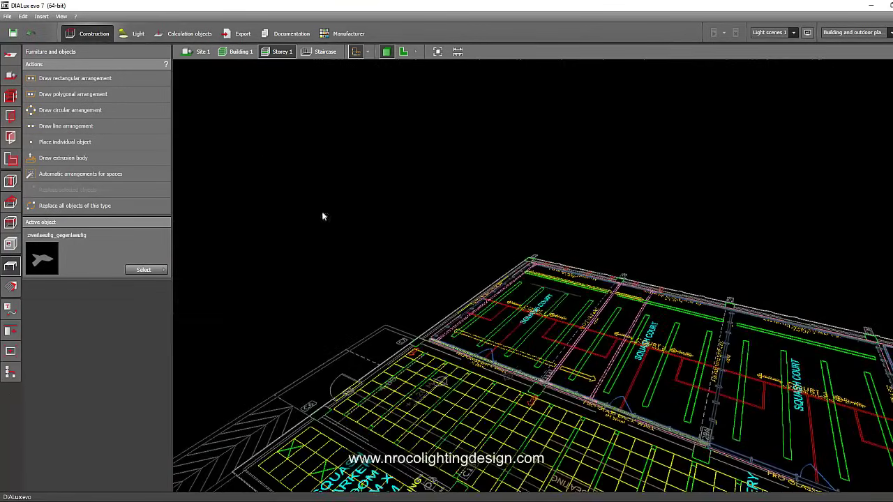
pyautogui.click(438, 51)
pyautogui.moveTo(406, 174); pyautogui.dragTo(522, 224, button='right')
pyautogui.scroll(7, 528, 222)
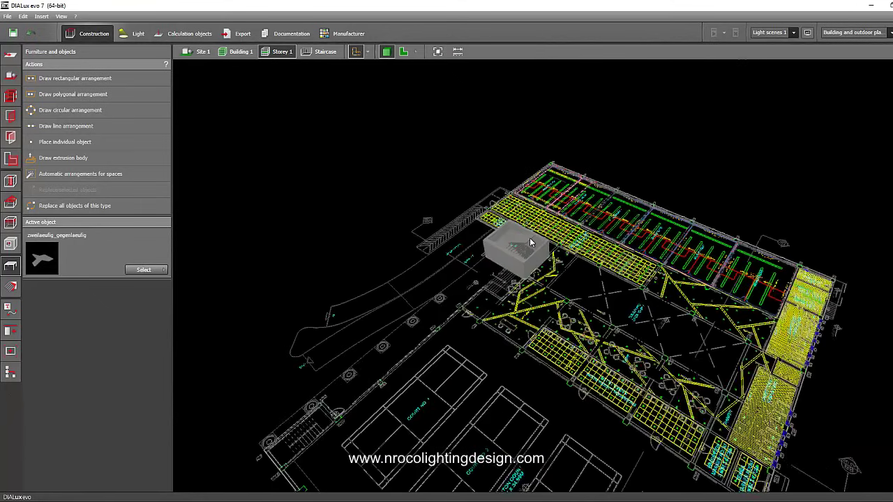
pyautogui.moveTo(492, 290); pyautogui.dragTo(554, 266, button='right')
pyautogui.scroll(10, 401, 351)
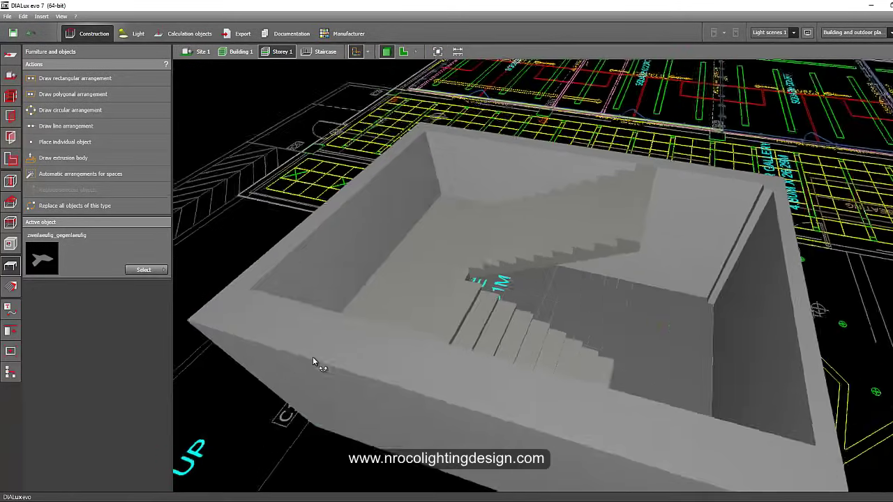
pyautogui.moveTo(313, 357); pyautogui.dragTo(317, 358, button='right')
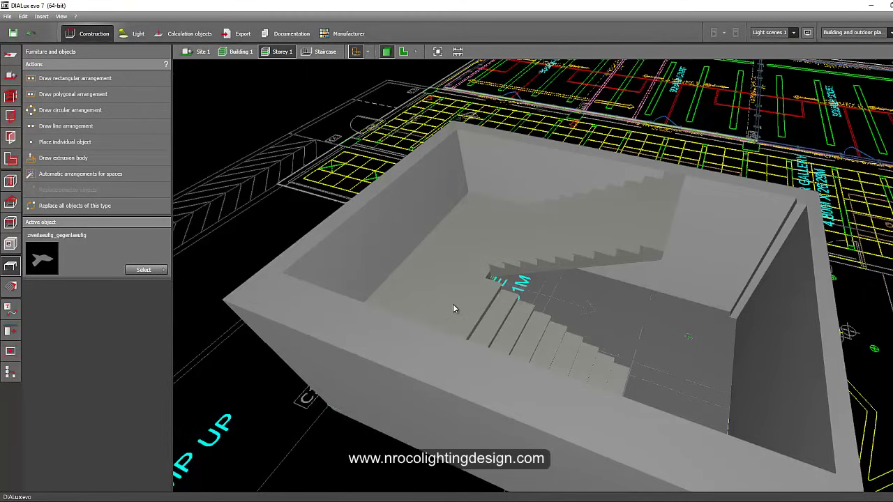
pyautogui.moveTo(427, 260); pyautogui.dragTo(288, 250)
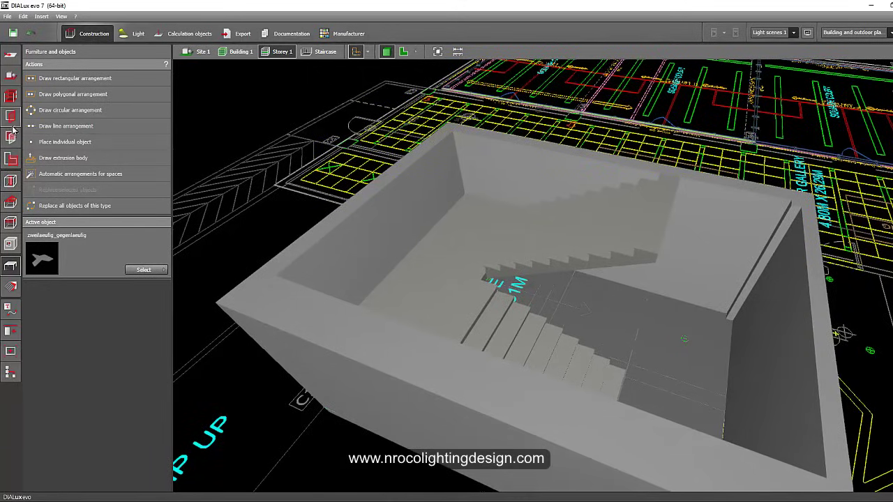
# Set the storey height of Storey 1 to 9 m.
pyautogui.click(10, 97)
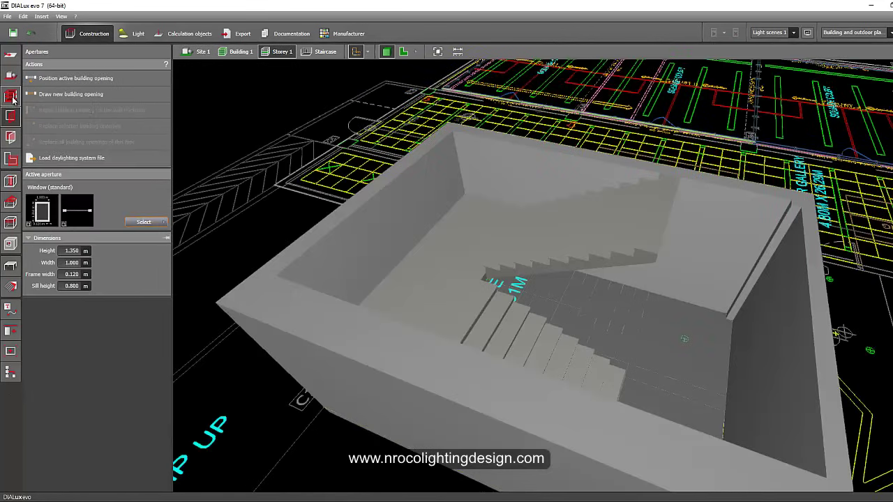
pyautogui.click(12, 98)
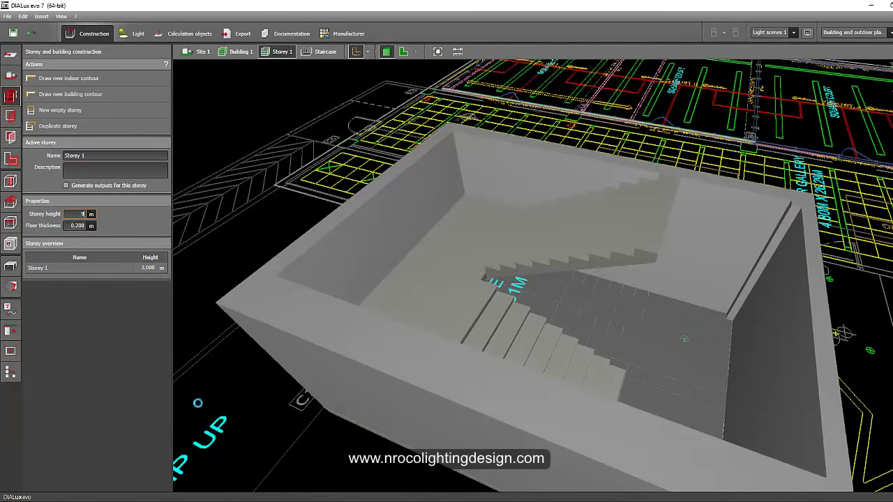
pyautogui.write('9')
pyautogui.press('Return')
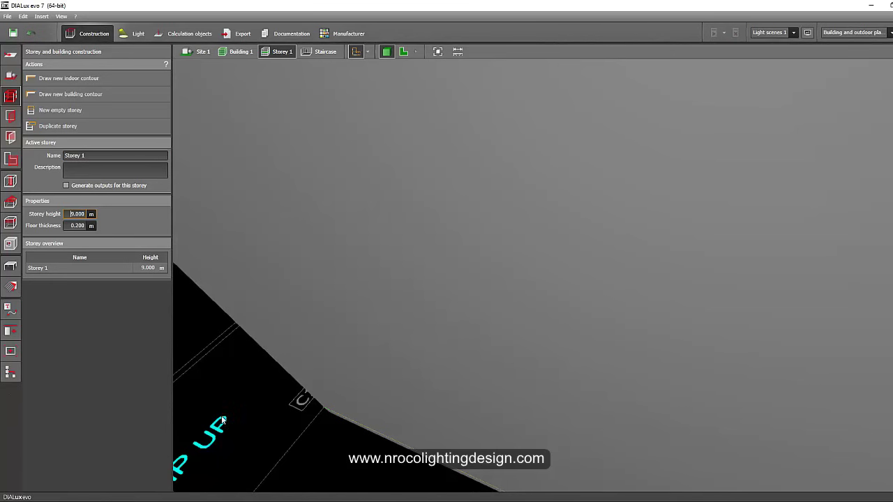
# Examine the heightened staircase in 3D, first on the storey and from inside the isolated Staircase room.
pyautogui.click(437, 53)
pyautogui.moveTo(430, 198); pyautogui.dragTo(556, 168, button='right')
pyautogui.scroll(5, 556, 168)
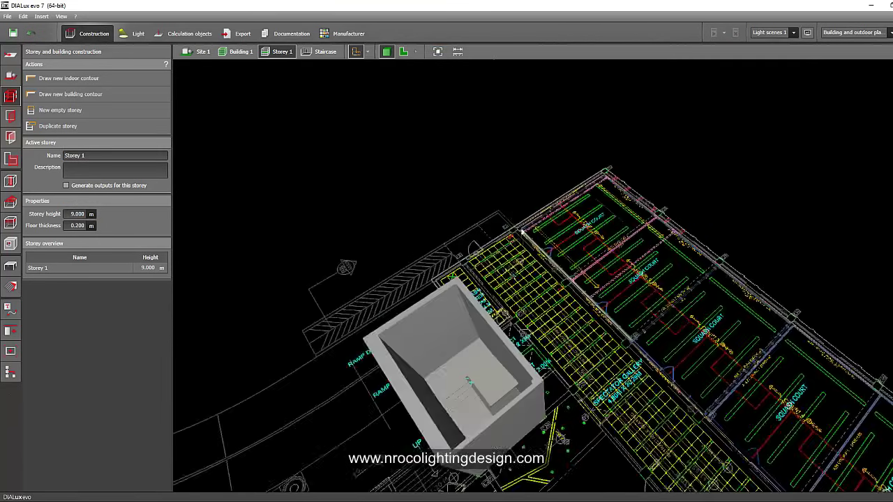
pyautogui.scroll(3, 521, 232)
pyautogui.moveTo(436, 376); pyautogui.dragTo(470, 336, button='right')
pyautogui.moveTo(470, 336); pyautogui.dragTo(460, 275, button='middle')
pyautogui.click(324, 53)
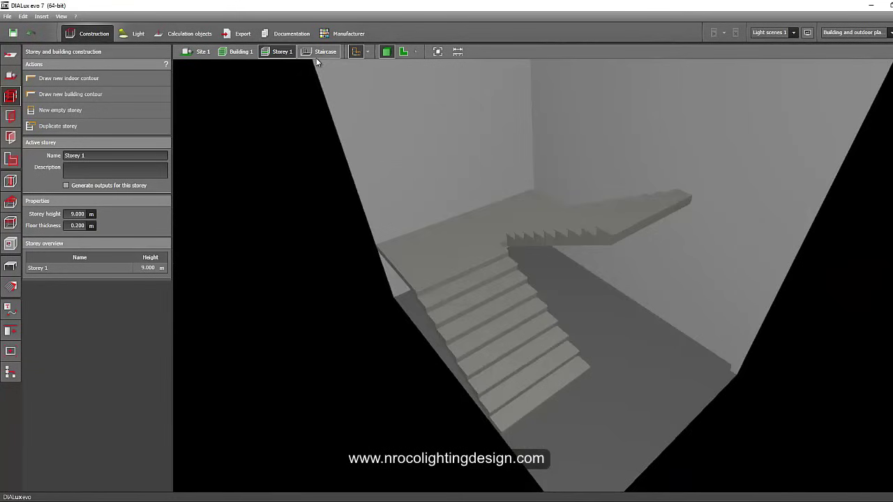
pyautogui.moveTo(327, 133); pyautogui.dragTo(538, 280)
pyautogui.moveTo(527, 318); pyautogui.dragTo(526, 300)
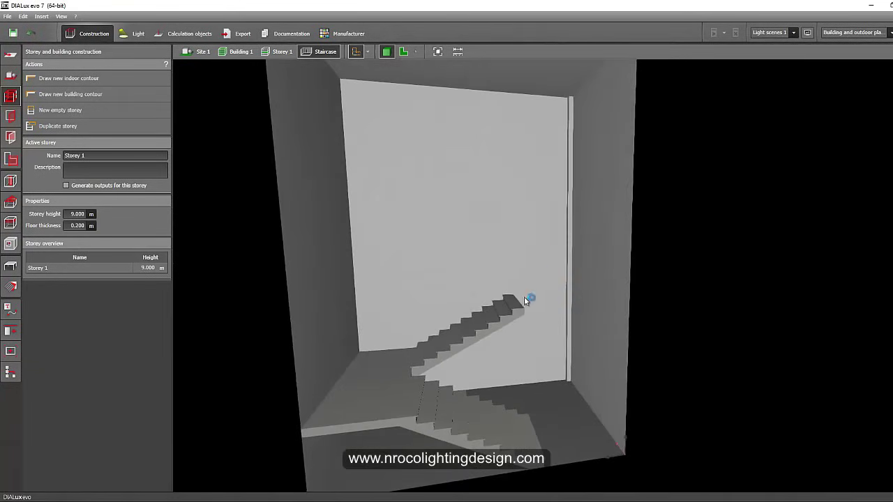
# Draw a rectangular platform about 1.71 by 4.30 m on Storey 1, between the foot of the stairs and the wall by door D4.
pyautogui.click(404, 52)
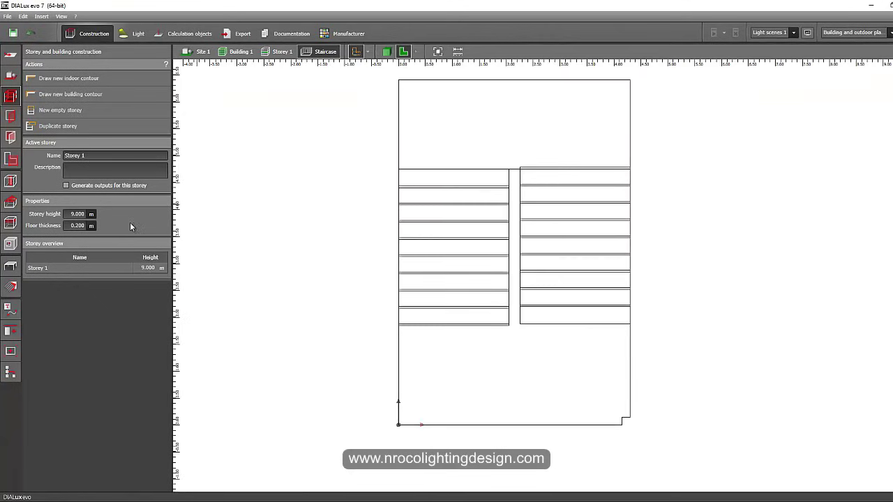
pyautogui.click(10, 181)
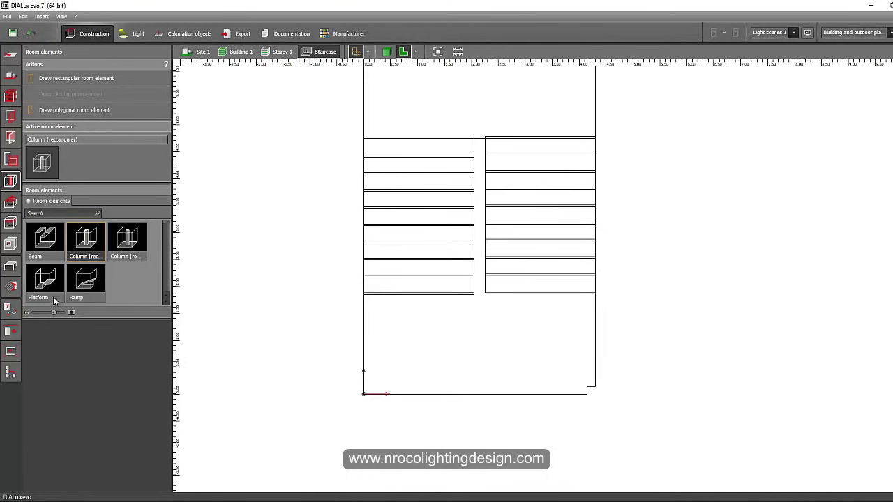
pyautogui.moveTo(284, 270); pyautogui.dragTo(270, 262, button='middle')
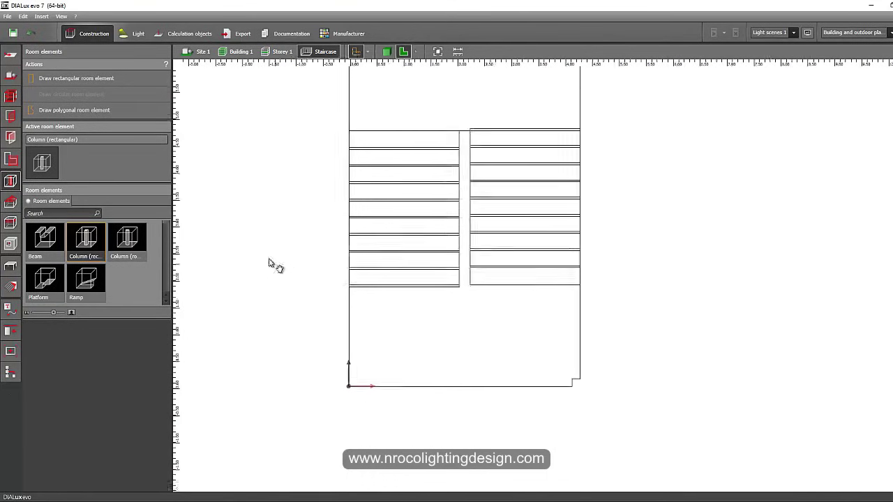
pyautogui.click(281, 53)
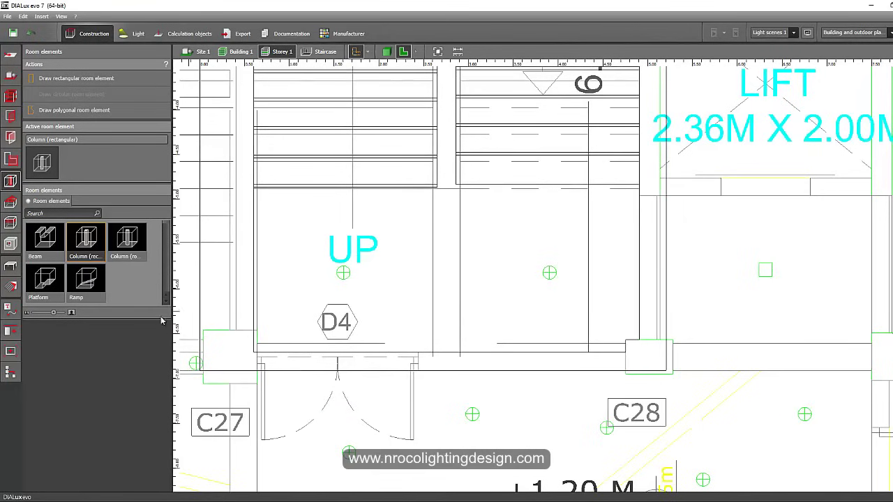
pyautogui.click(44, 281)
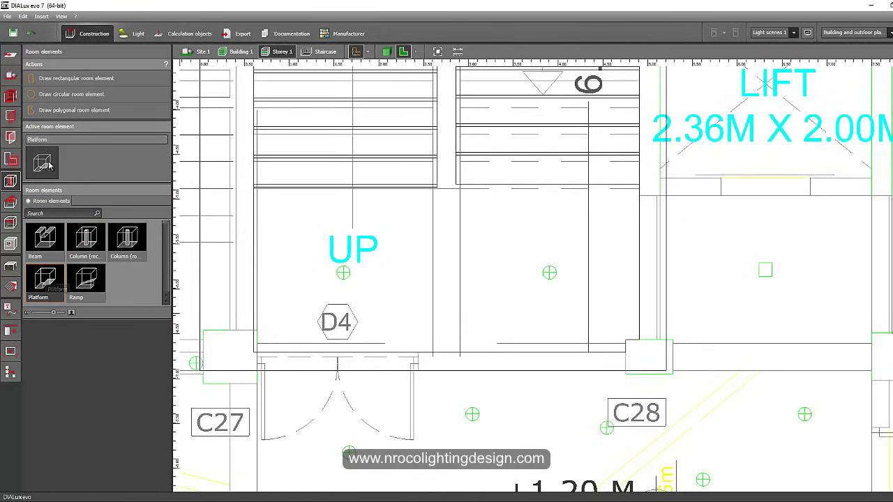
pyautogui.click(44, 83)
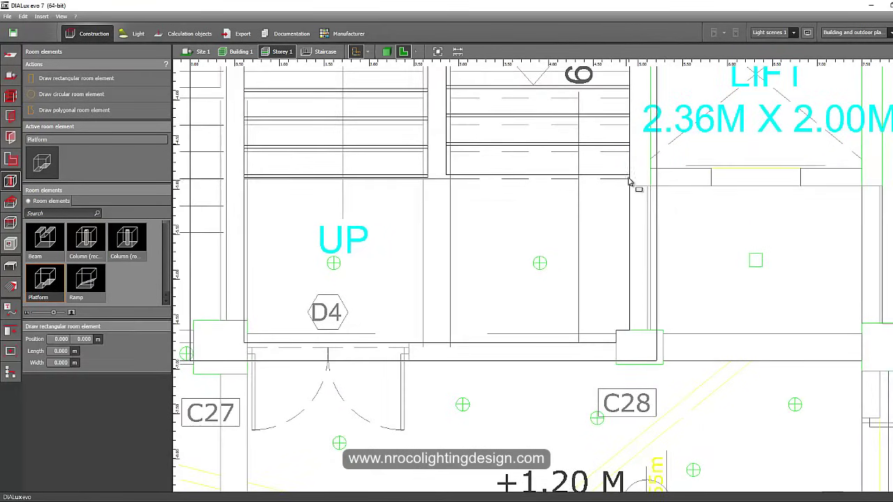
pyautogui.click(629, 178)
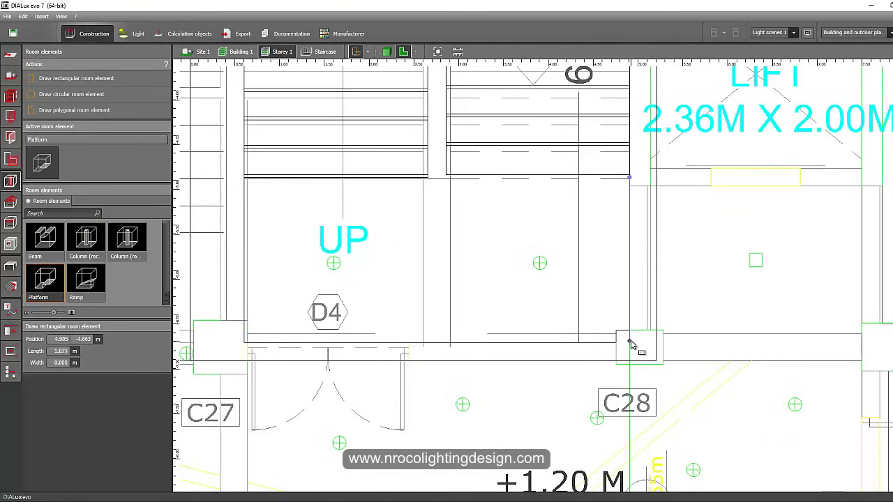
pyautogui.click(630, 332)
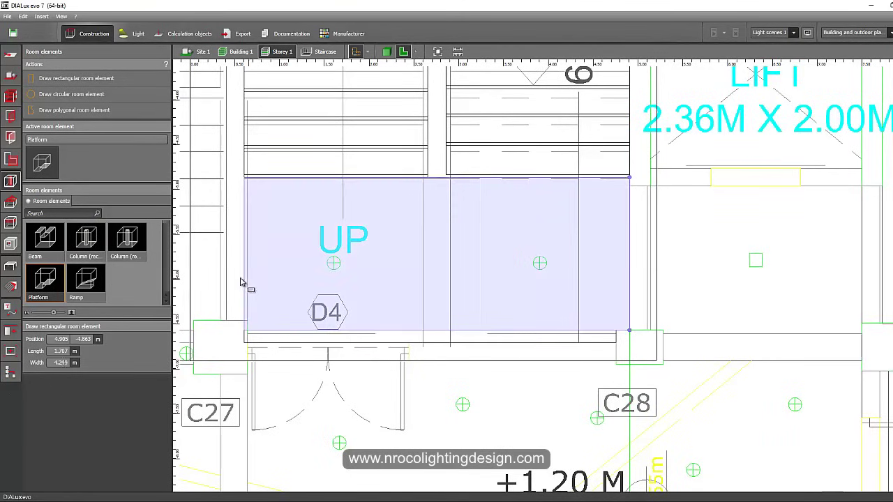
pyautogui.click(245, 278)
# Scale the platform to about 1.88 m wide so it reaches the door-side wall and the stair edge, and set its height to 0.2 m.
pyautogui.rightClick(374, 264)
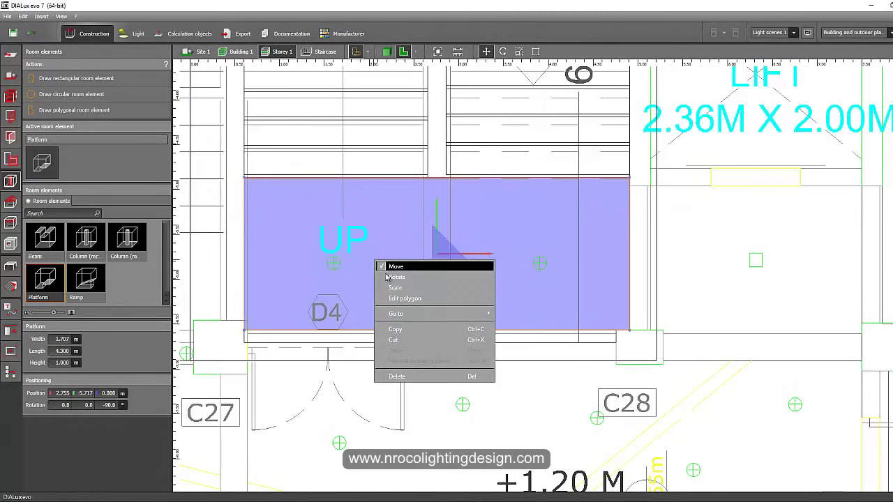
pyautogui.click(396, 292)
pyautogui.click(444, 343)
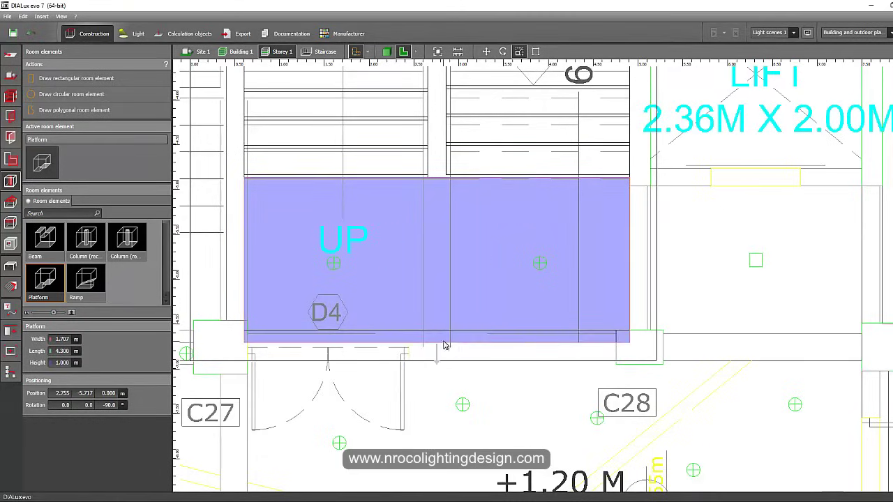
pyautogui.scroll(3, 598, 168)
pyautogui.click(516, 183)
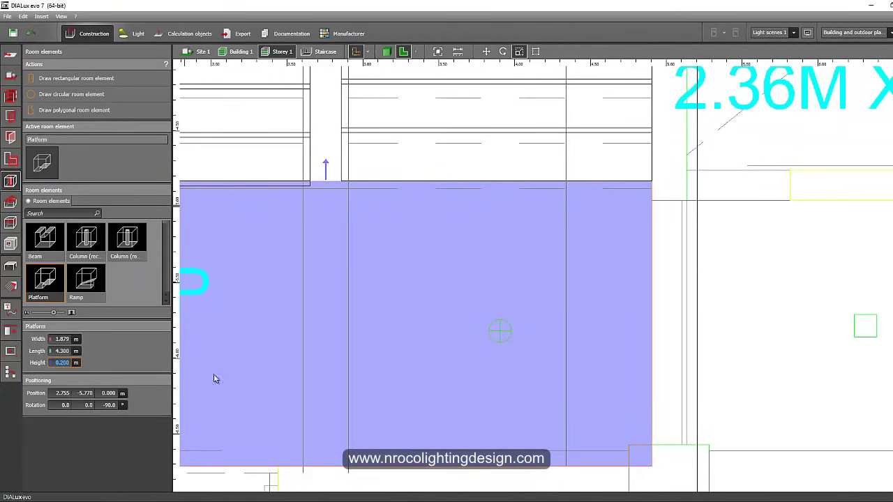
# Raise the platform to an elevation of 3 m in the side view, at the top of the upper stair flight.
pyautogui.click(418, 53)
pyautogui.click(438, 53)
pyautogui.moveTo(573, 176); pyautogui.dragTo(400, 107, button='middle')
pyautogui.scroll(3, 472, 225)
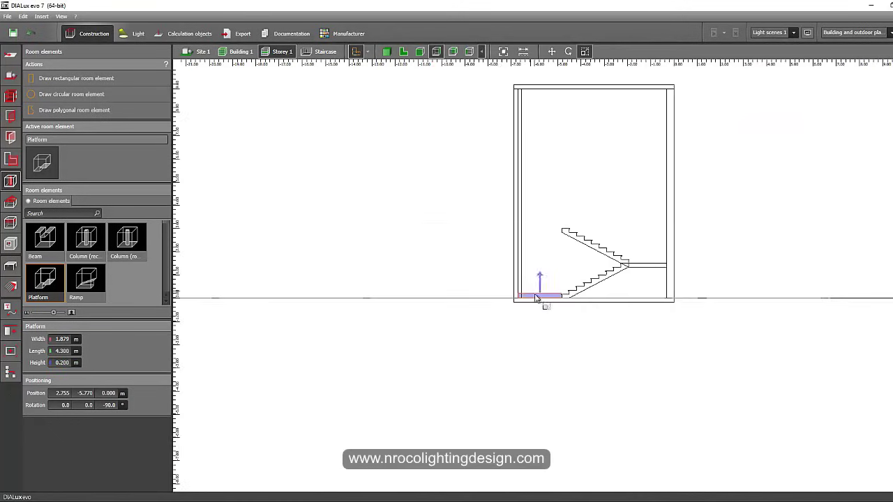
pyautogui.rightClick(542, 298)
pyautogui.click(561, 305)
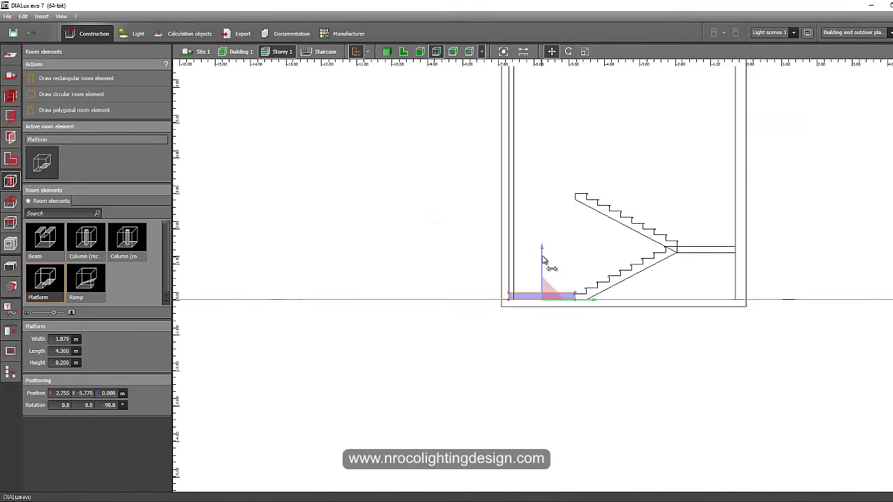
pyautogui.moveTo(545, 260); pyautogui.dragTo(538, 145)
pyautogui.click(435, 198)
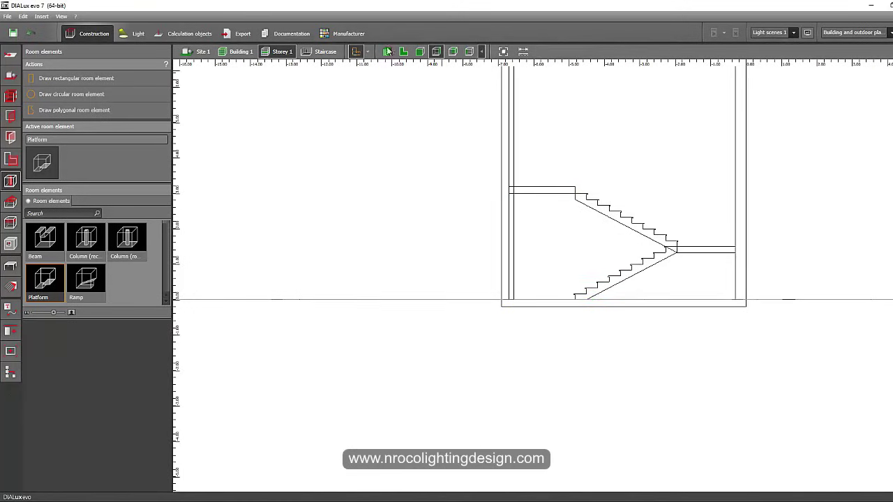
# Examine in 3D how the raised platform meets the upper stair flight inside the Staircase room.
pyautogui.click(388, 52)
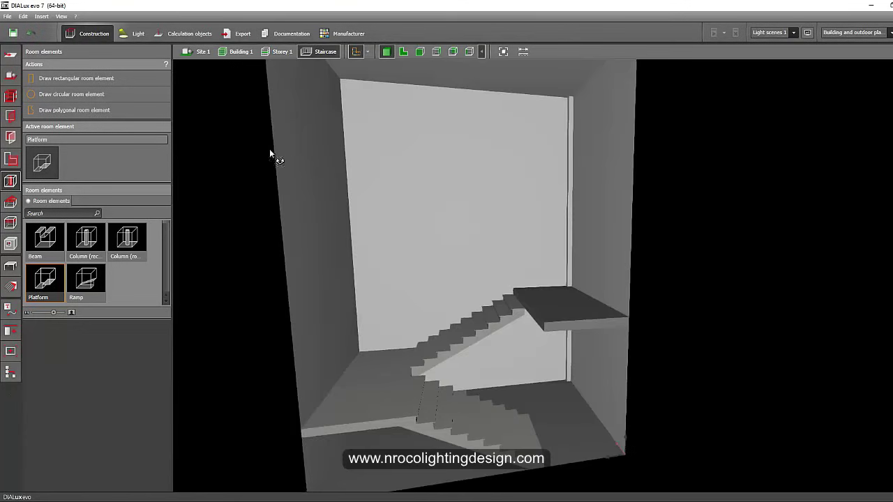
pyautogui.moveTo(270, 150); pyautogui.dragTo(531, 261, button='right')
pyautogui.scroll(3, 515, 244)
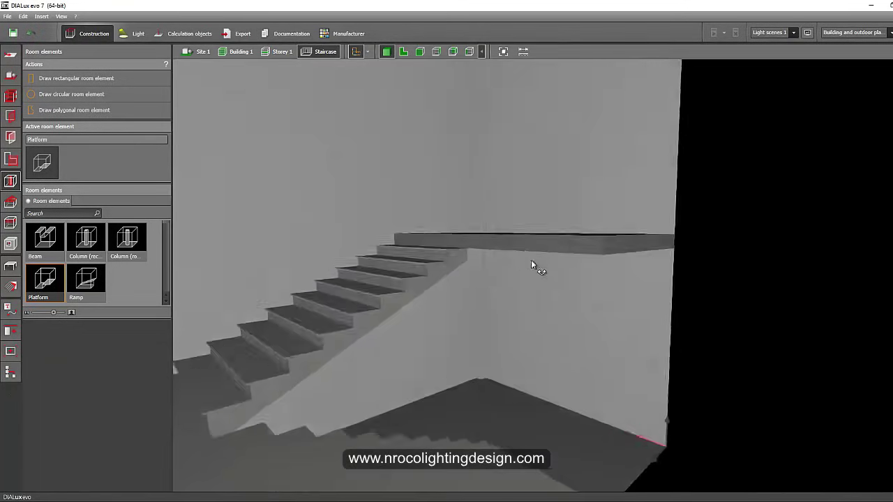
pyautogui.moveTo(531, 265); pyautogui.dragTo(543, 279)
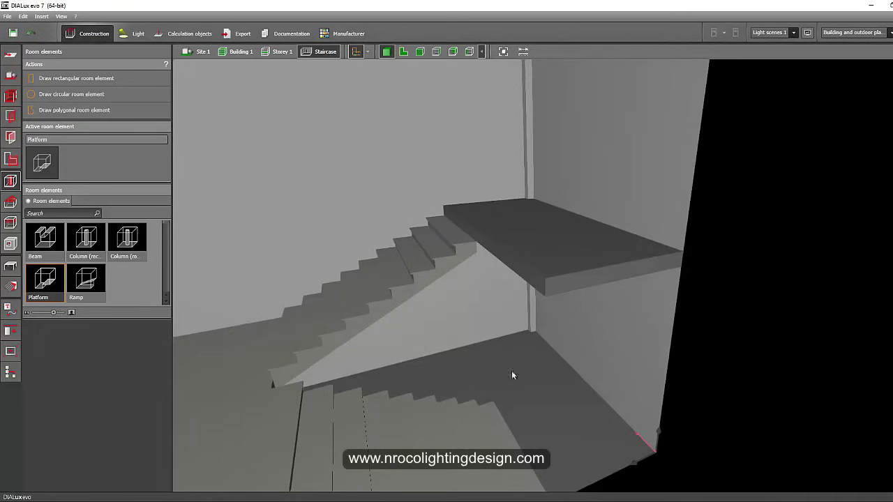
# Pick the room floor's DefaultFloorMaterial as the active material and inspect the staircase from below and above in 3D.
pyautogui.click(10, 286)
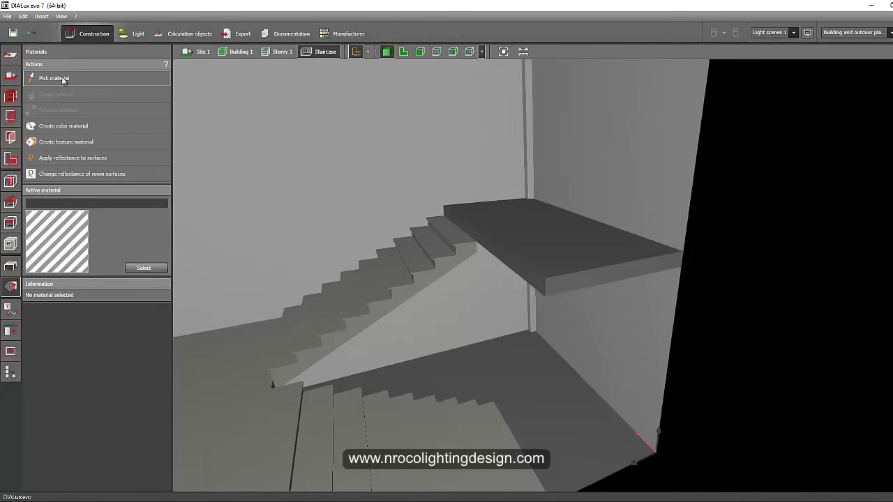
pyautogui.click(66, 78)
pyautogui.click(552, 392)
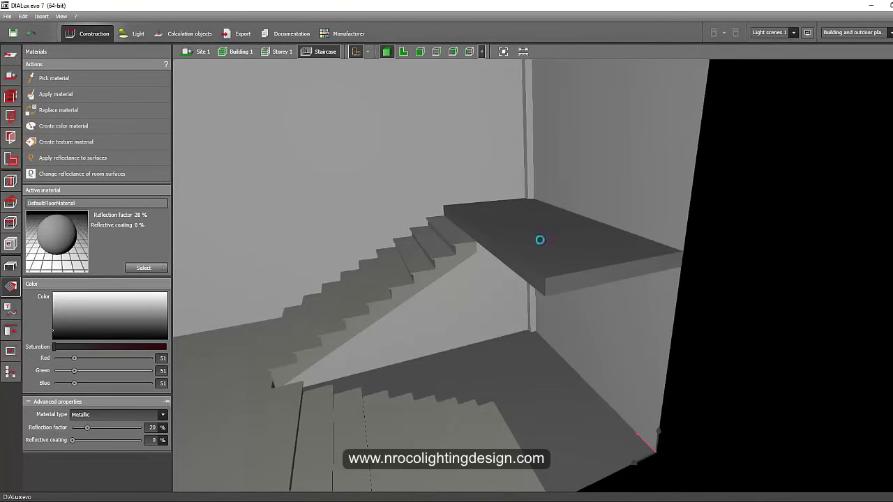
pyautogui.moveTo(726, 325); pyautogui.dragTo(720, 318, button='right')
pyautogui.scroll(-3, 720, 318)
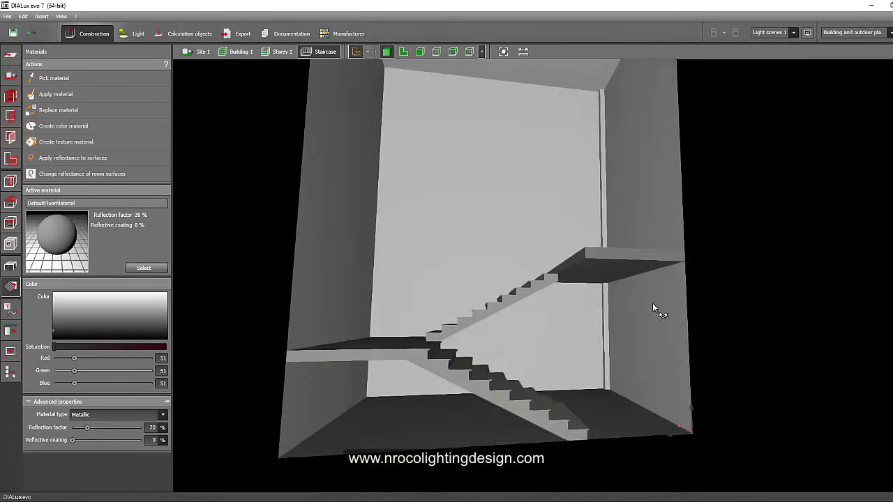
pyautogui.moveTo(654, 308); pyautogui.dragTo(648, 333, button='right')
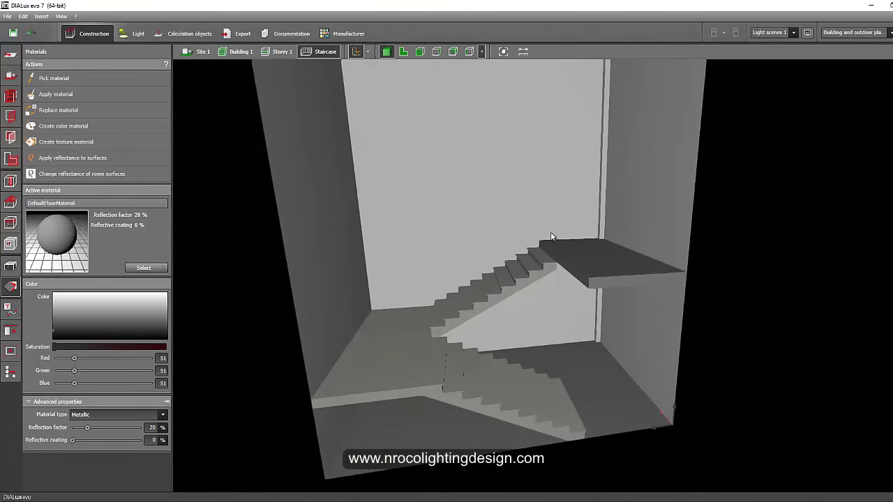
# Duplicate the staircase object in place on the Storey 1 plan, dismissing the save reminder.
pyautogui.click(403, 52)
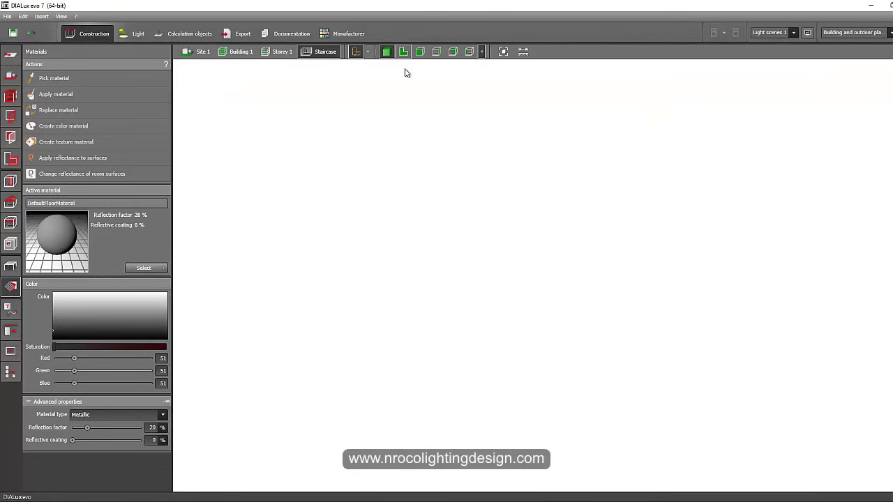
pyautogui.click(11, 266)
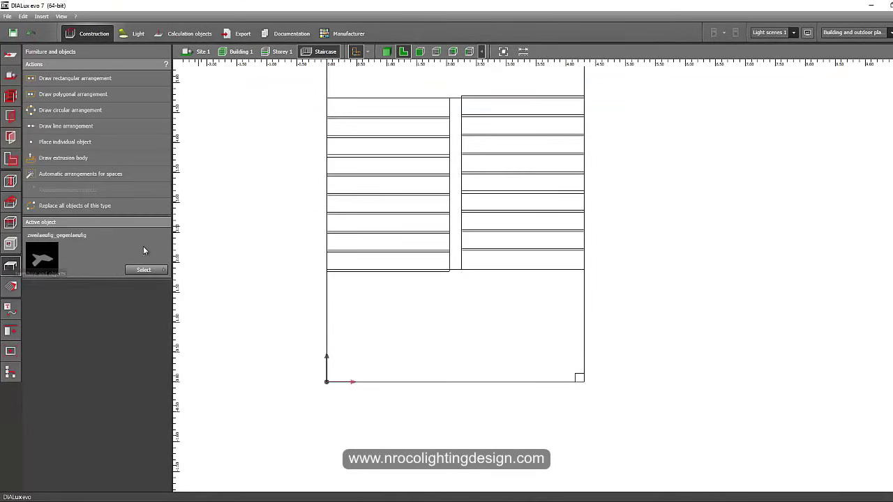
pyautogui.scroll(-3, 370, 233)
pyautogui.click(375, 206)
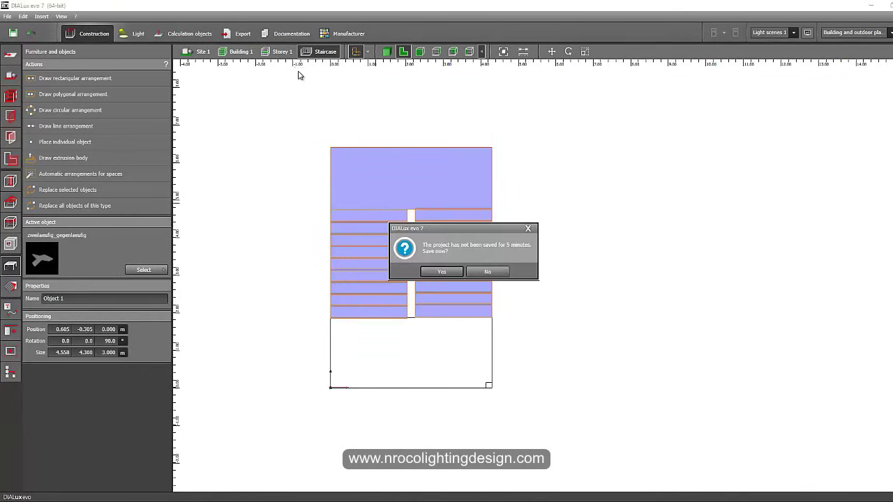
pyautogui.click(528, 228)
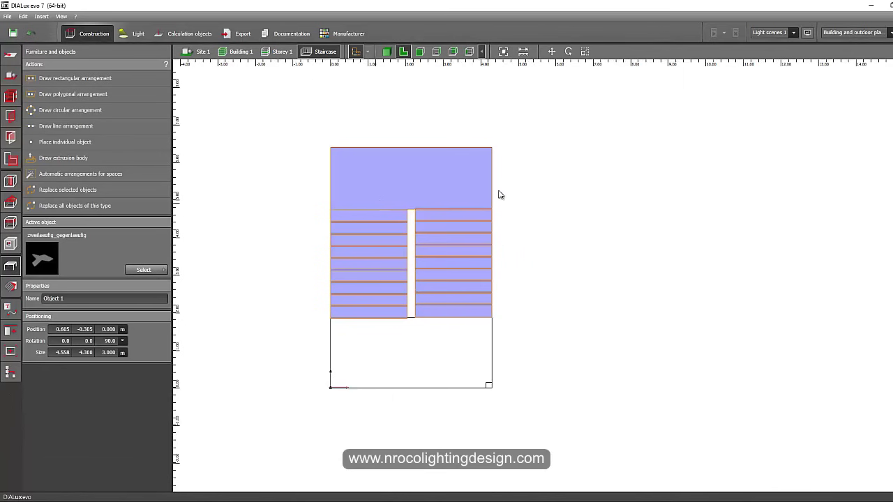
pyautogui.click(282, 56)
pyautogui.scroll(-5, 431, 205)
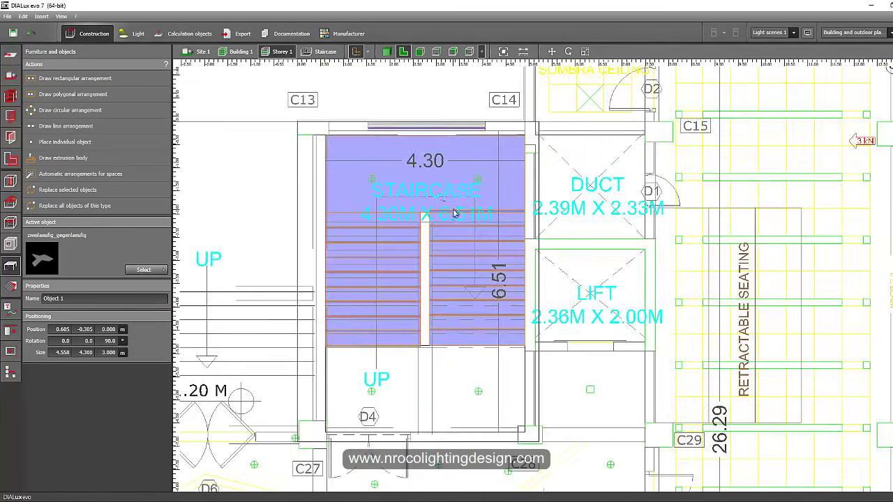
pyautogui.click(435, 253)
# Raise the copied stair above the first one in the side view and set its elevation to 3.2 m.
pyautogui.click(435, 52)
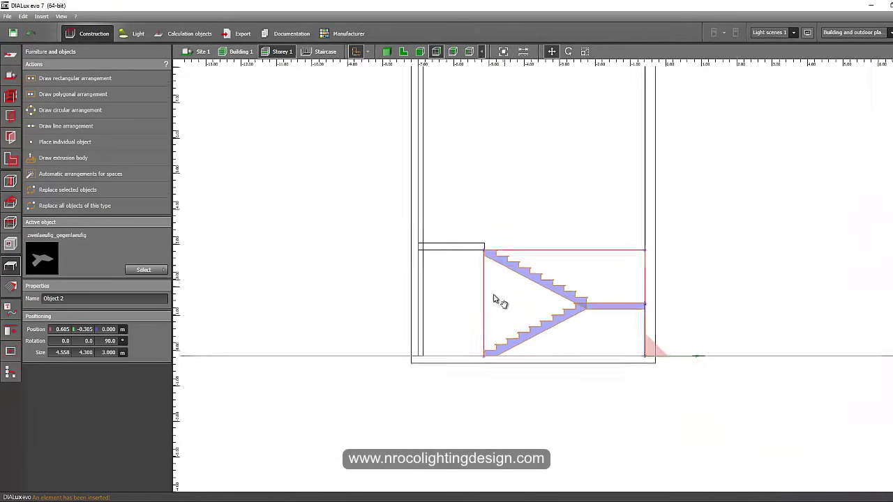
pyautogui.moveTo(646, 309); pyautogui.dragTo(658, 196)
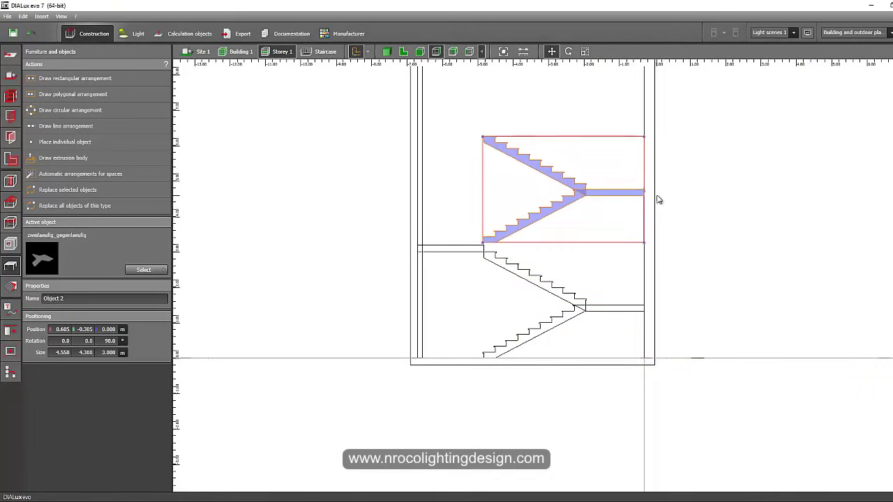
pyautogui.scroll(5, 520, 258)
pyautogui.scroll(-2, 566, 218)
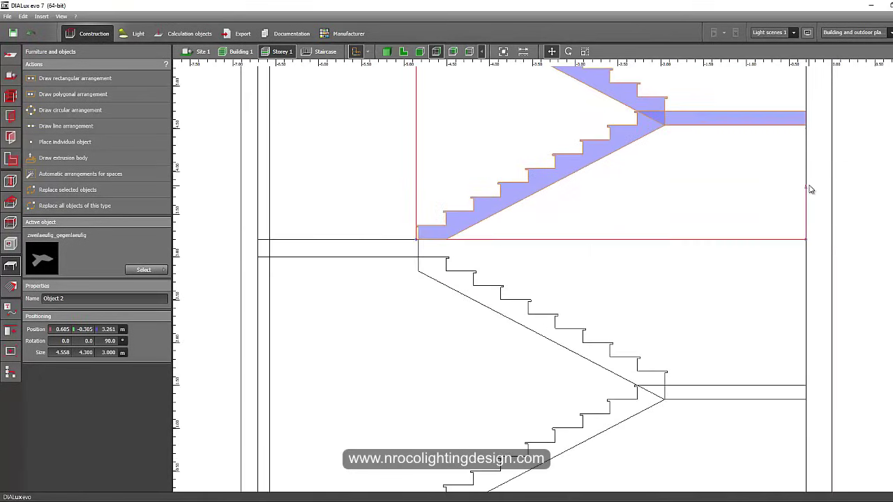
pyautogui.click(108, 329)
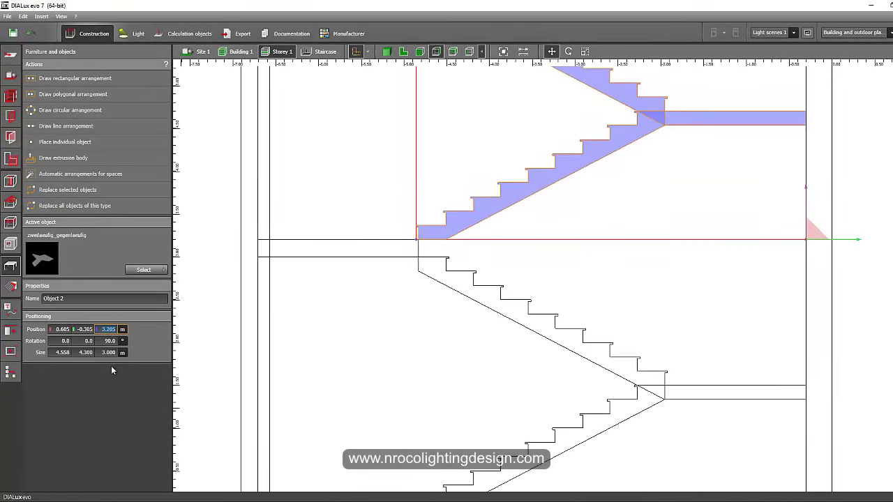
pyautogui.write('3.2')
pyautogui.press('Return')
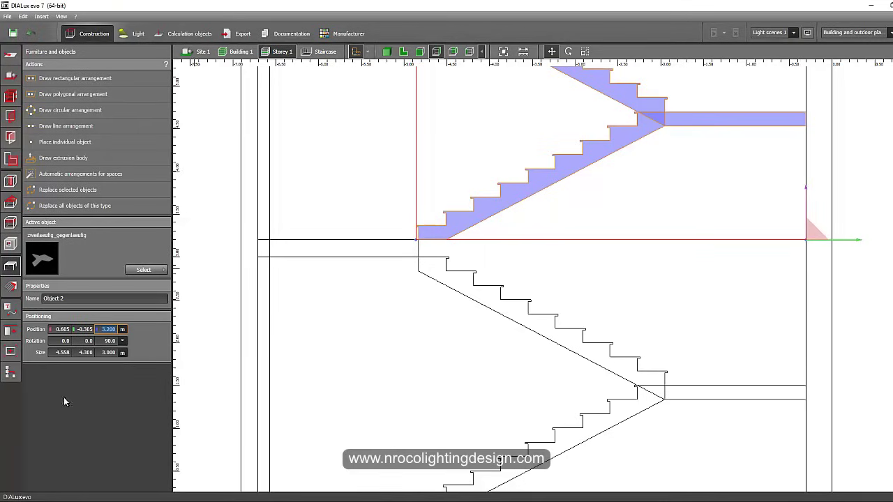
# Duplicate the existing platform and raise the copy to 6.2 m, at the top of the second stair.
pyautogui.scroll(-3, 342, 289)
pyautogui.scroll(1, 364, 242)
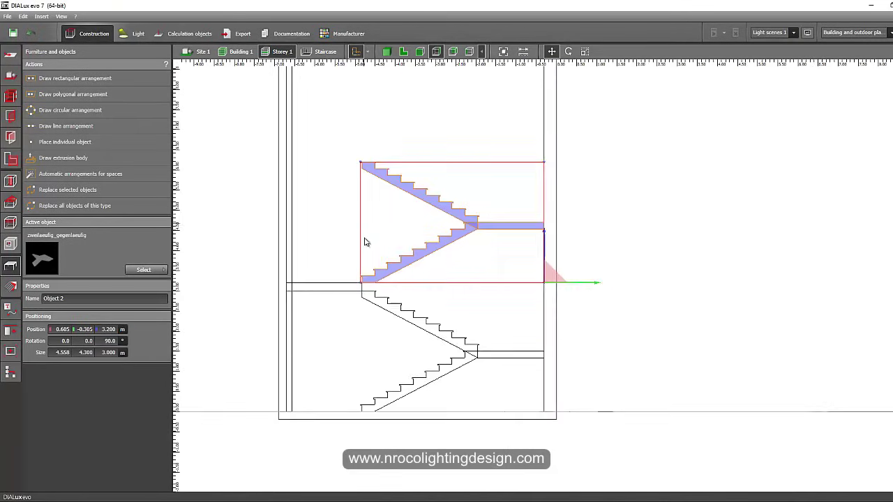
pyautogui.click(326, 289)
pyautogui.click(403, 52)
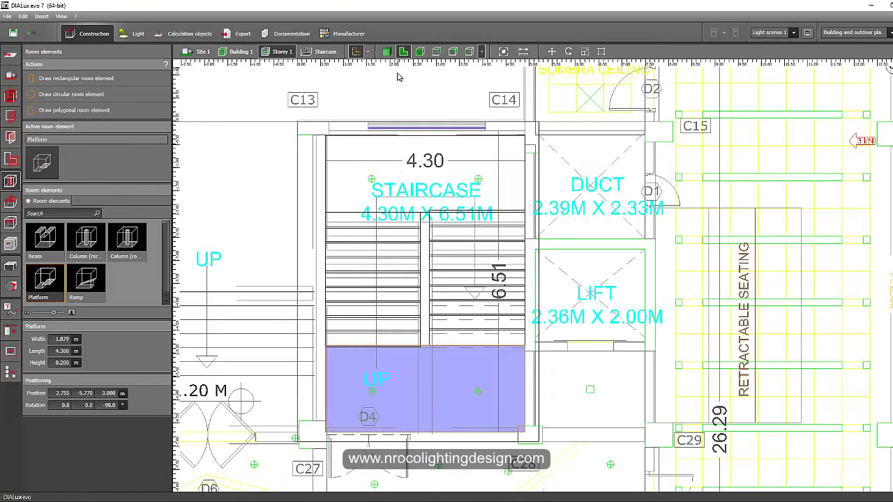
pyautogui.hotkey('ctrl', 'v')
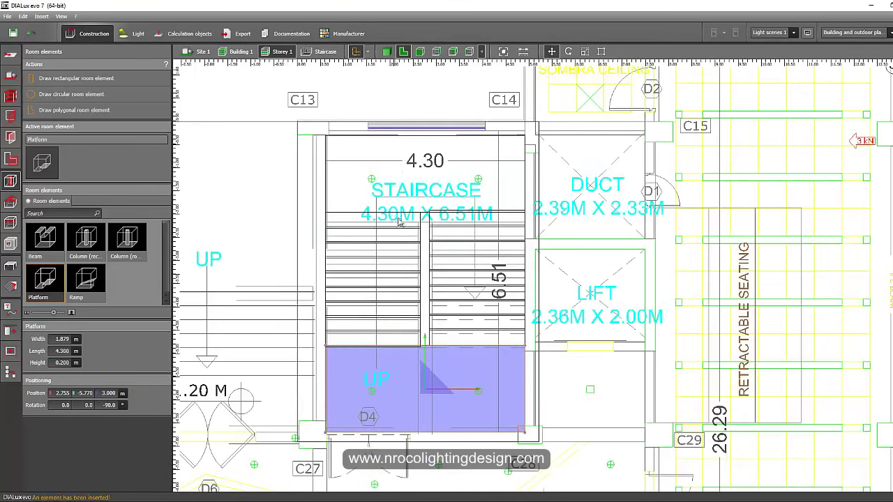
pyautogui.click(436, 52)
pyautogui.moveTo(450, 255); pyautogui.dragTo(450, 293, button='middle')
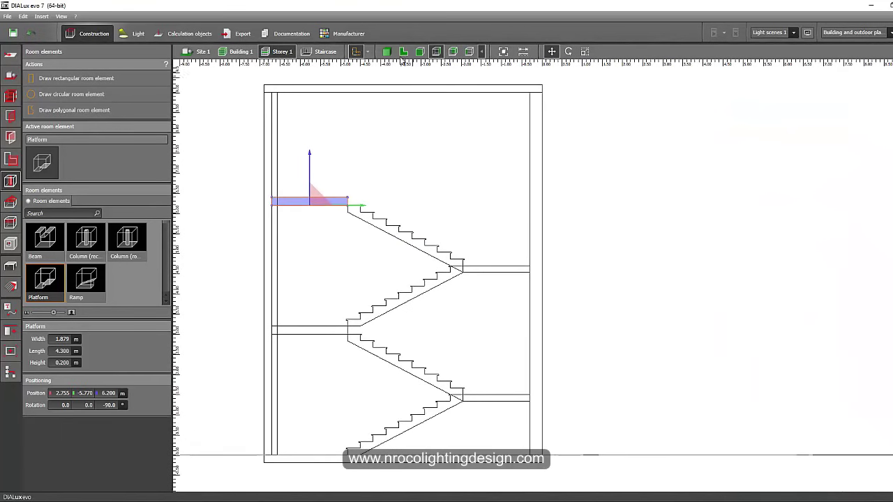
# Duplicate the second staircase in place and raise the copy to an elevation of 6.4 m above the upper platform.
pyautogui.click(403, 51)
pyautogui.click(428, 263)
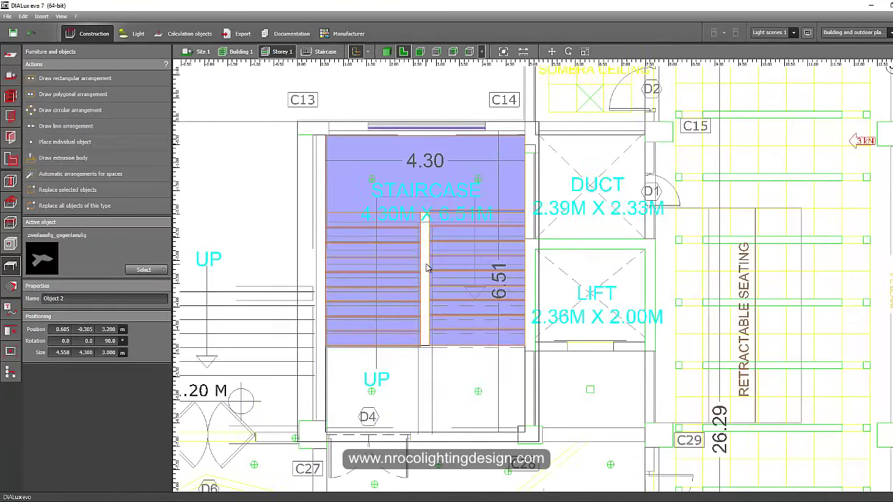
pyautogui.hotkey('ctrl', 'v')
pyautogui.click(436, 52)
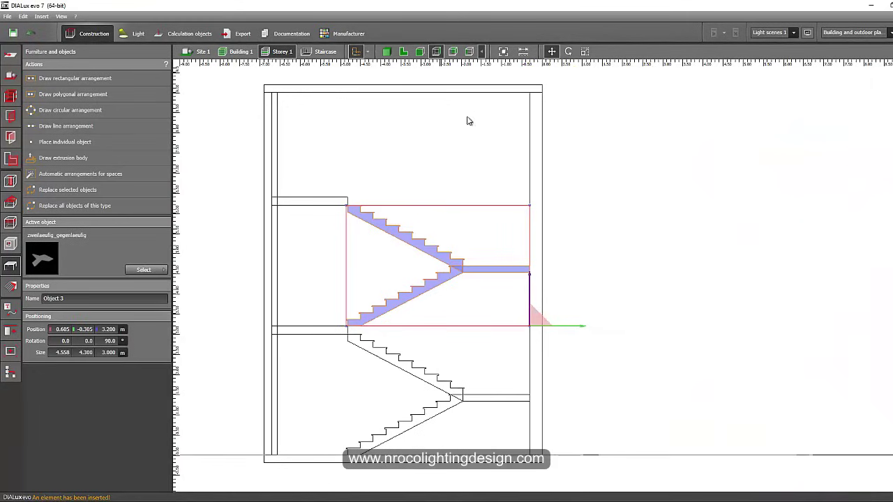
pyautogui.moveTo(528, 279); pyautogui.dragTo(526, 155)
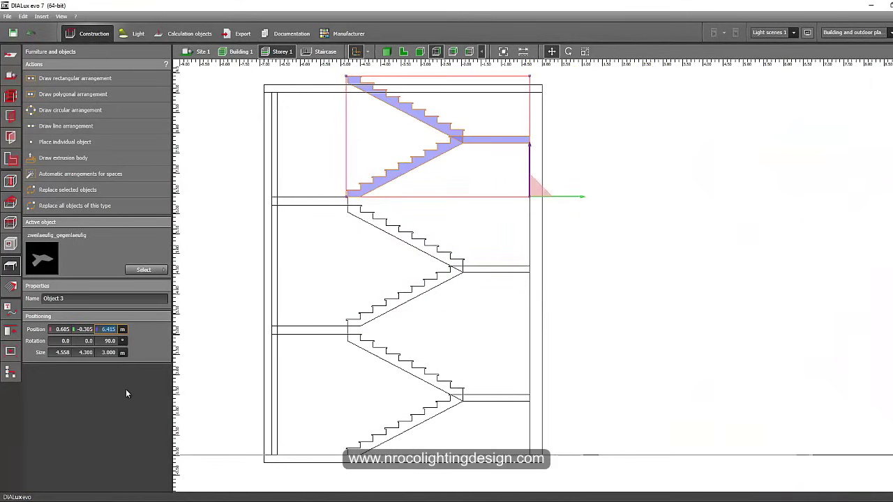
pyautogui.write('6.4')
pyautogui.press('Return')
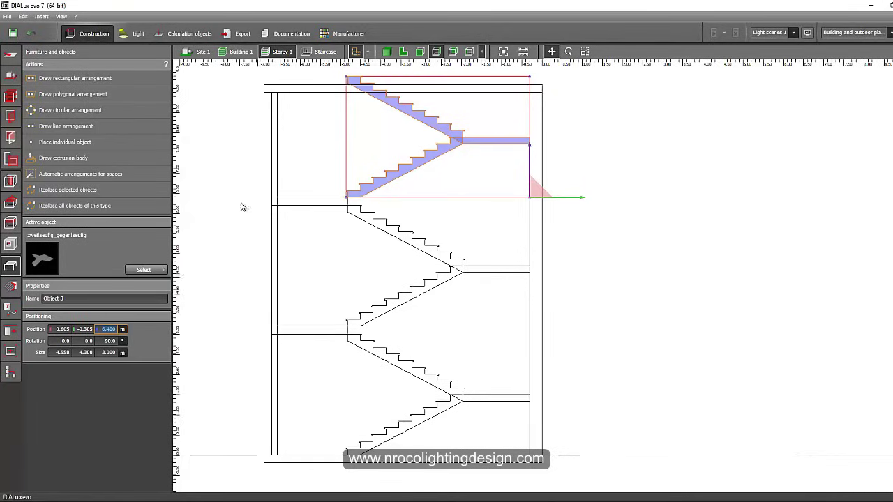
pyautogui.click(194, 139)
# Examine the stacked stairs and platforms inside the Staircase room in 3D.
pyautogui.click(325, 52)
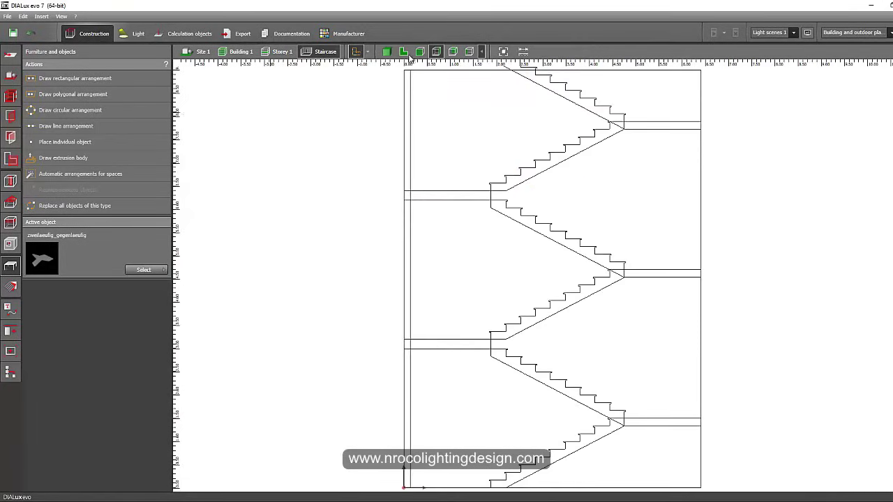
pyautogui.click(386, 52)
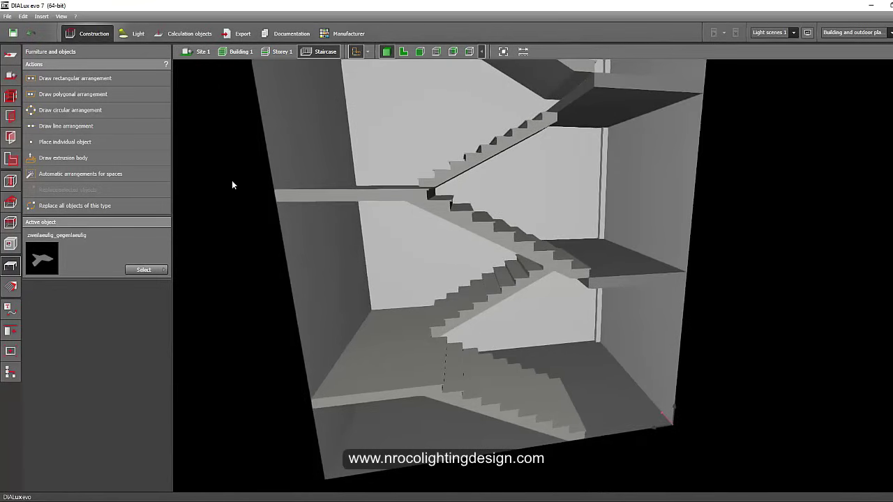
pyautogui.moveTo(231, 182); pyautogui.dragTo(272, 265, button='right')
pyautogui.moveTo(273, 269); pyautogui.dragTo(467, 345)
pyautogui.scroll(2, 447, 369)
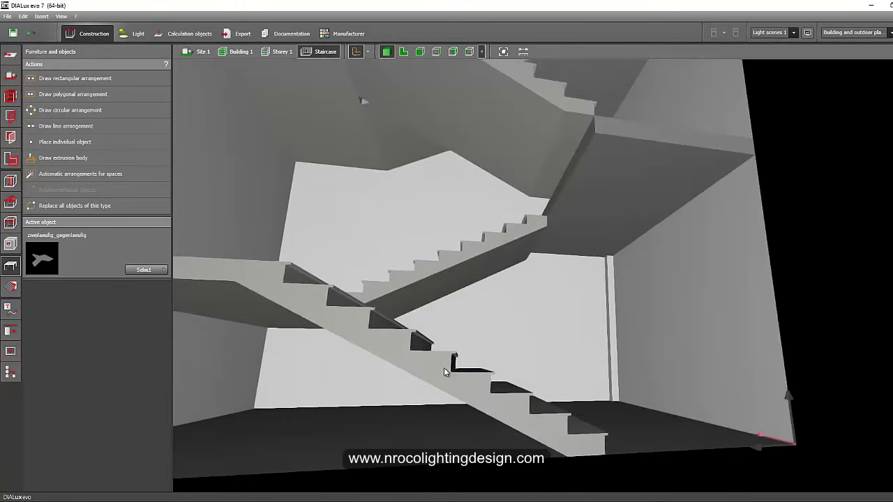
# Measure the riser height of a lower step on the second staircase in the side view.
pyautogui.click(420, 52)
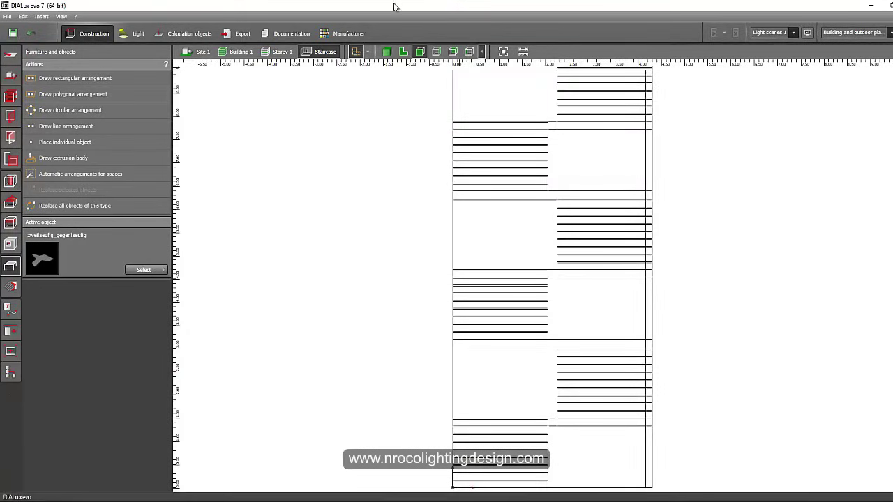
pyautogui.click(435, 52)
pyautogui.moveTo(483, 272); pyautogui.dragTo(366, 181, button='middle')
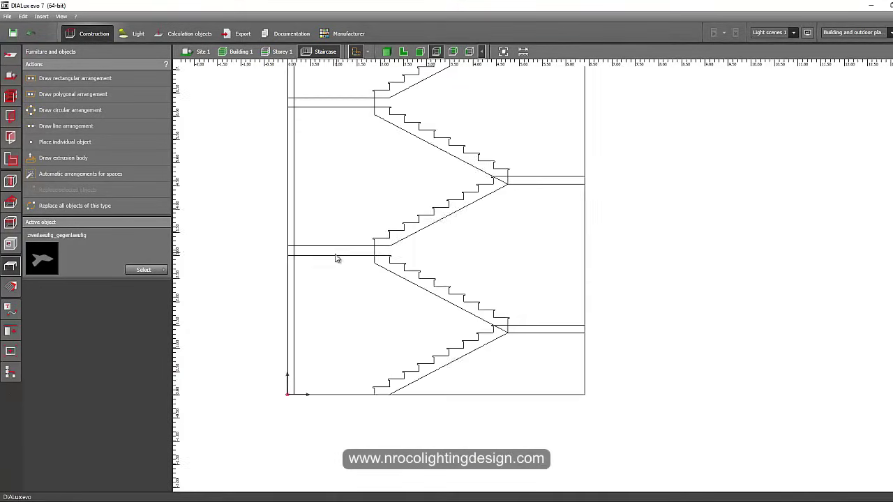
pyautogui.scroll(2, 335, 259)
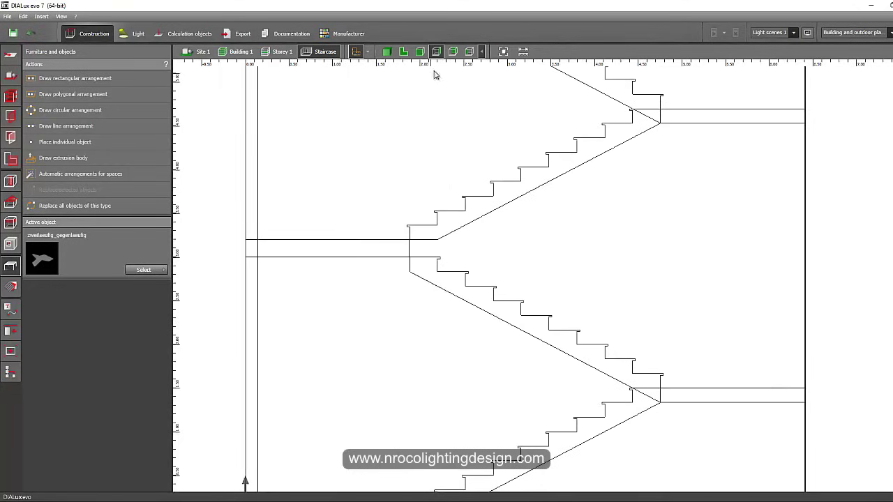
pyautogui.click(523, 54)
pyautogui.scroll(3, 425, 259)
pyautogui.click(447, 200)
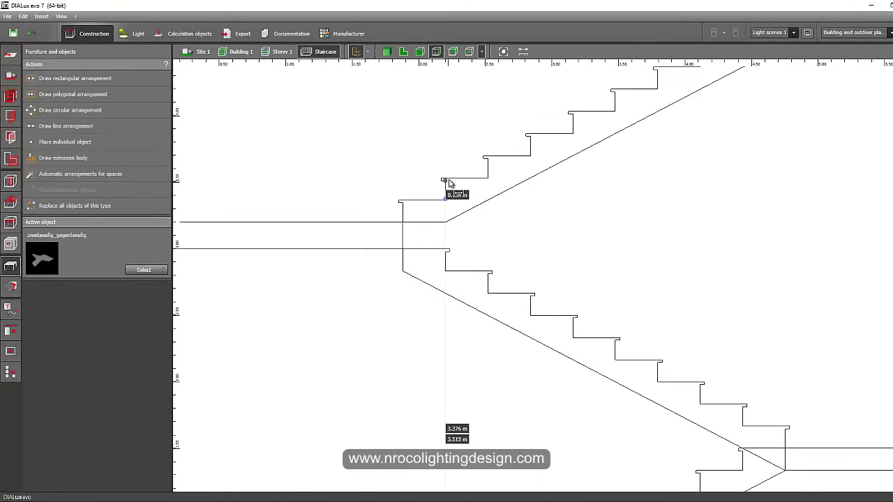
pyautogui.scroll(2, 449, 182)
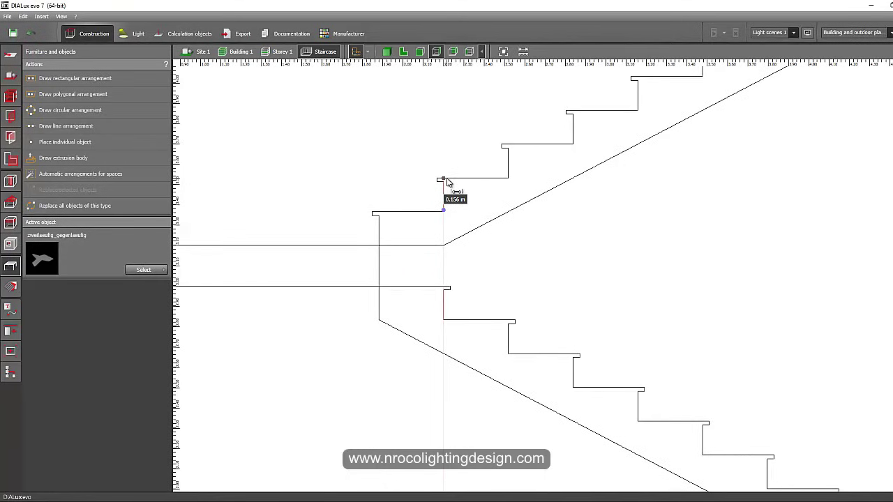
pyautogui.click(447, 183)
pyautogui.scroll(-4, 433, 192)
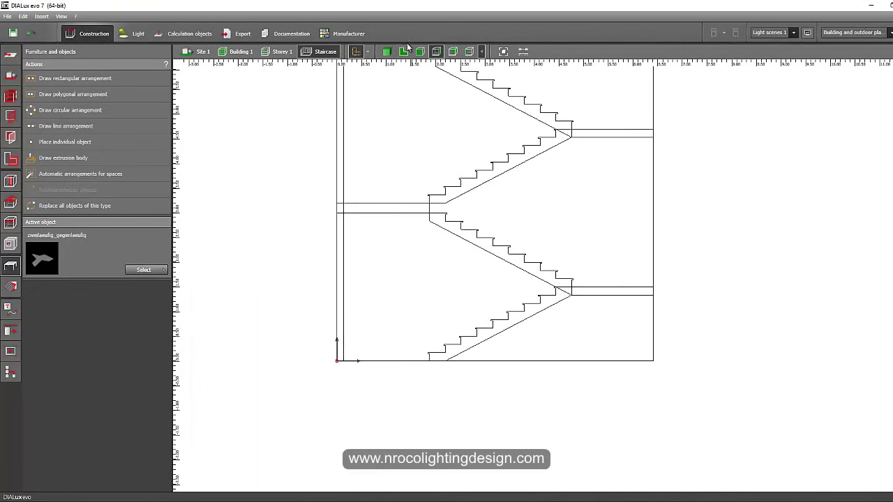
# Examine the whole stacked staircase in 3D, from the side and from a corner of the room.
pyautogui.click(385, 51)
pyautogui.click(338, 85)
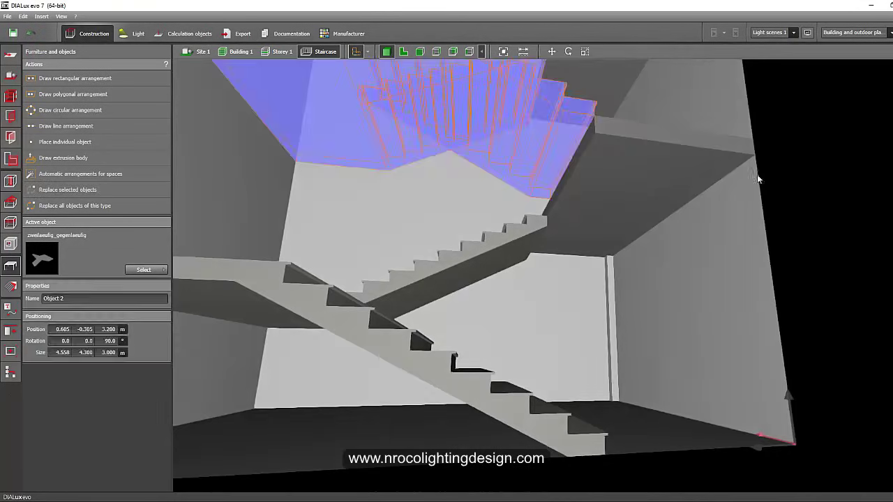
pyautogui.click(759, 179)
pyautogui.moveTo(348, 180)
pyautogui.mouseDown(button='right')
pyautogui.moveTo(317, 215)
pyautogui.moveTo(348, 181)
pyautogui.mouseUp(button='right')
pyautogui.scroll(-5, 347, 183)
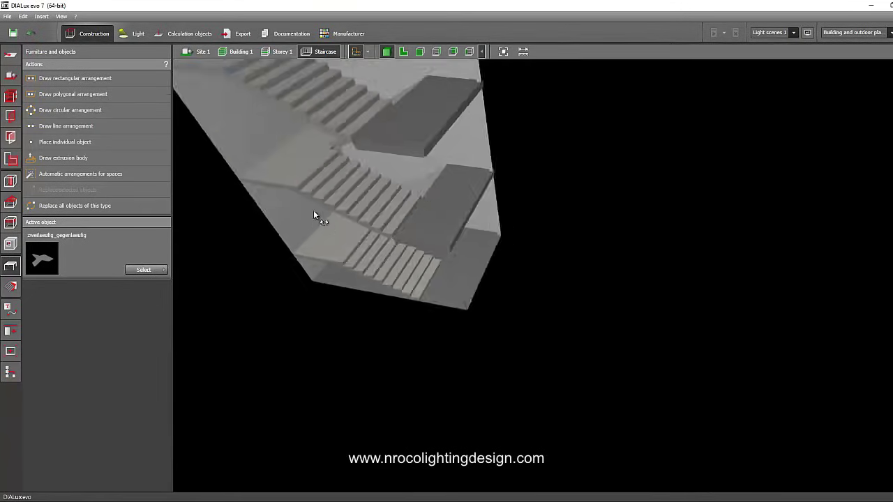
pyautogui.moveTo(315, 214); pyautogui.dragTo(391, 284, button='right')
pyautogui.moveTo(391, 285); pyautogui.dragTo(415, 383, button='middle')
pyautogui.scroll(3, 356, 340)
pyautogui.moveTo(355, 342); pyautogui.dragTo(391, 302, button='middle')
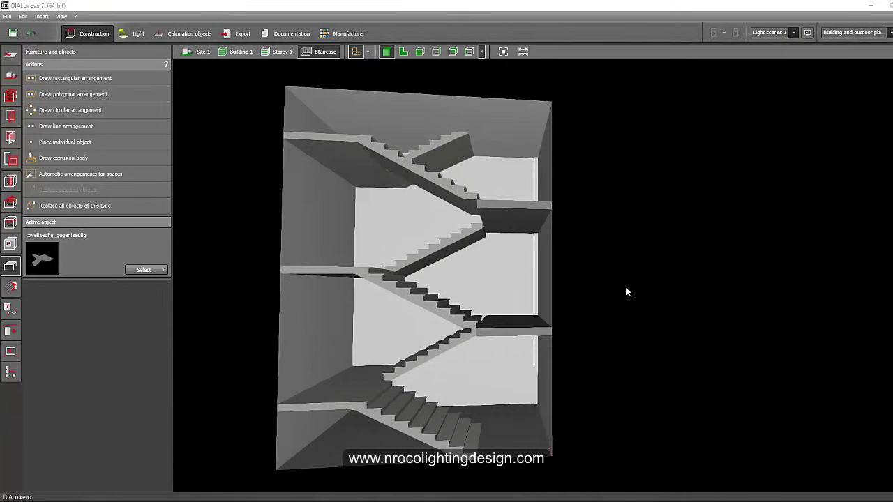
pyautogui.moveTo(625, 292); pyautogui.dragTo(520, 358, button='middle')
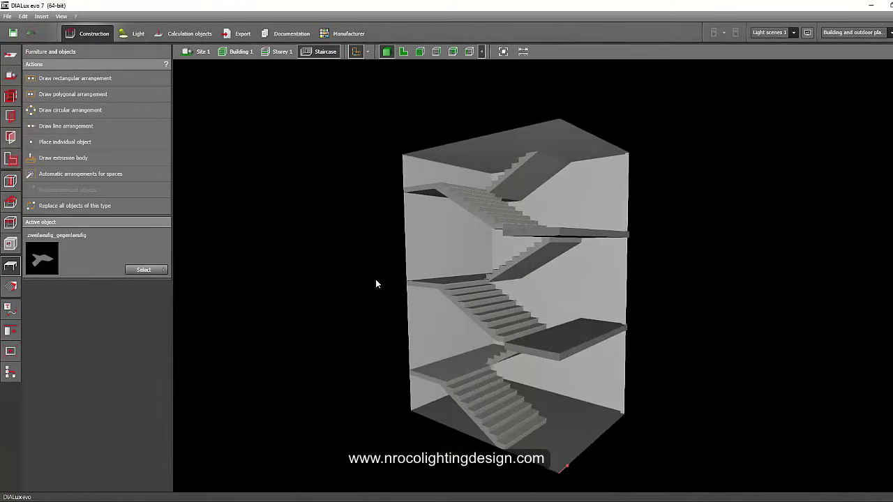
# Find Thorn Lighting among the luminaire manufacturers and select it.
pyautogui.click(349, 33)
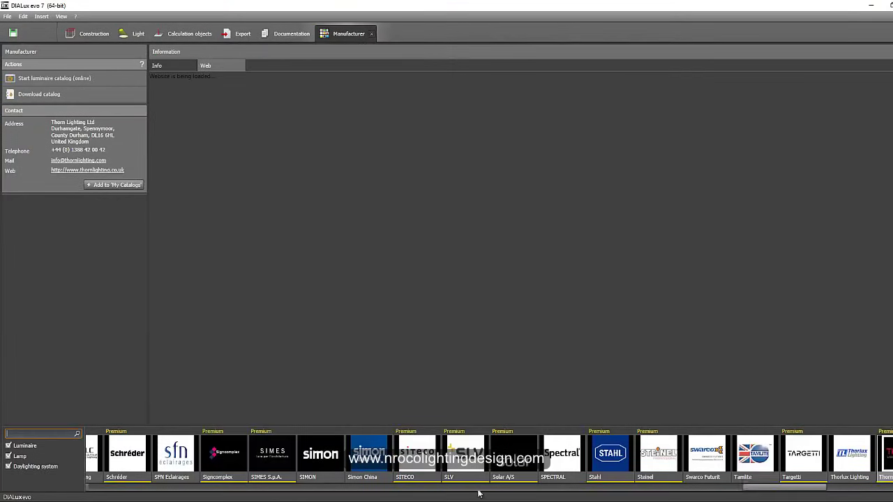
pyautogui.moveTo(755, 492); pyautogui.dragTo(871, 498)
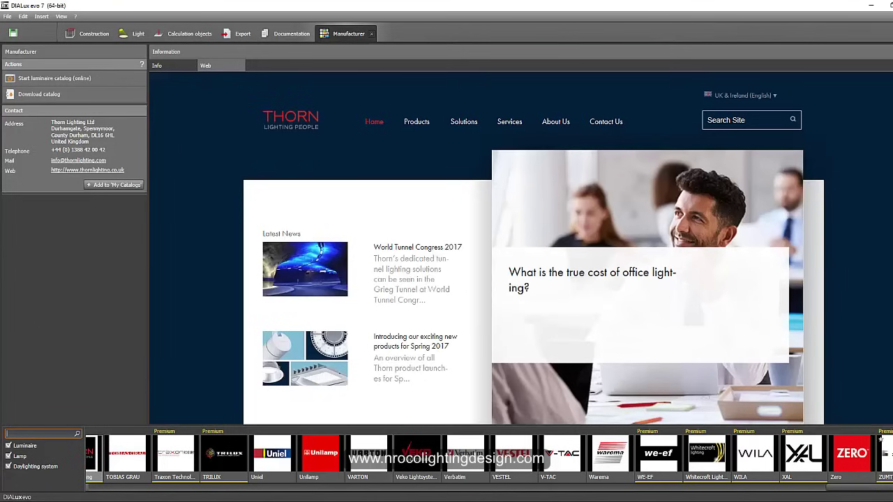
pyautogui.moveTo(842, 489); pyautogui.dragTo(832, 492)
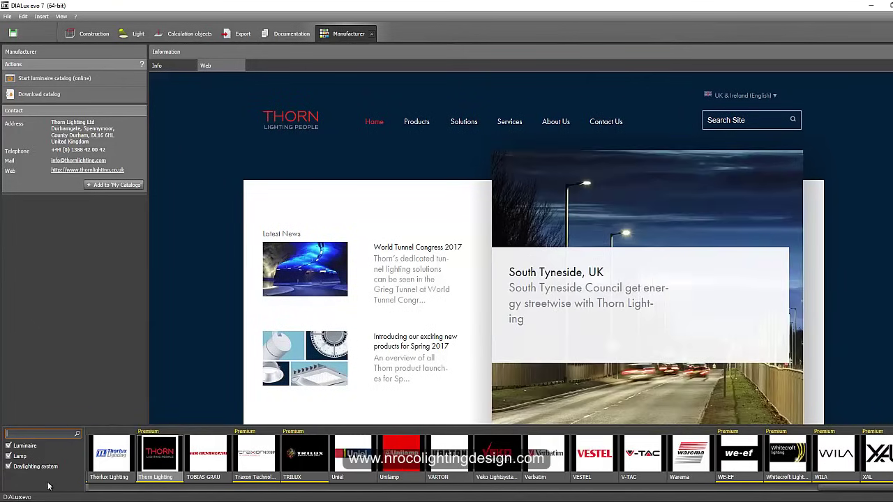
pyautogui.click(166, 462)
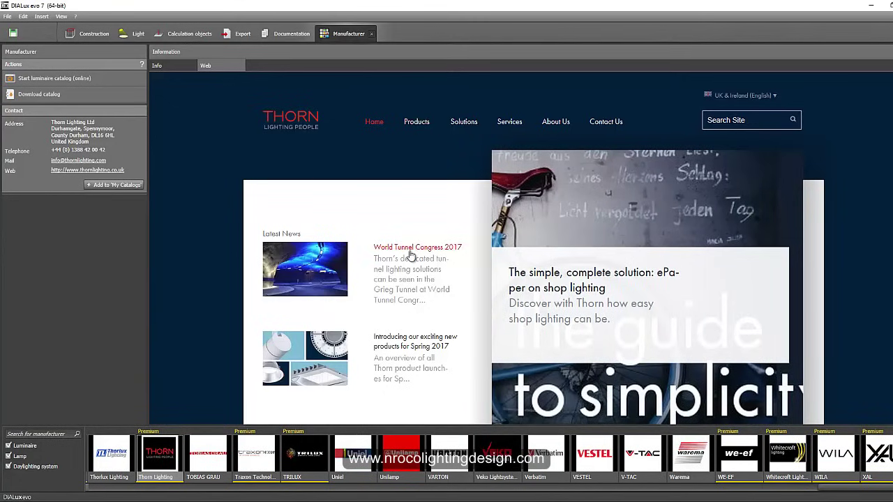
# Open the Wall and Ceiling Decorative Luminaires category within Thorn's indoor lighting products.
pyautogui.click(408, 122)
pyautogui.scroll(-3, 432, 230)
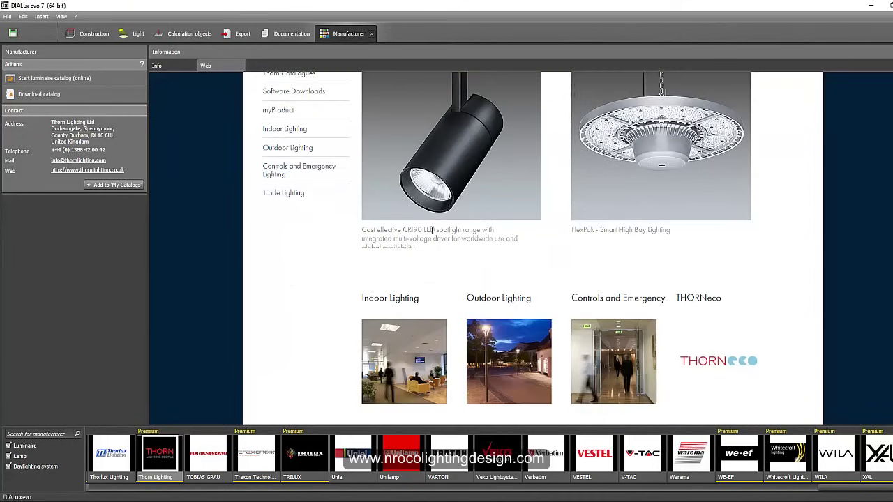
pyautogui.click(402, 352)
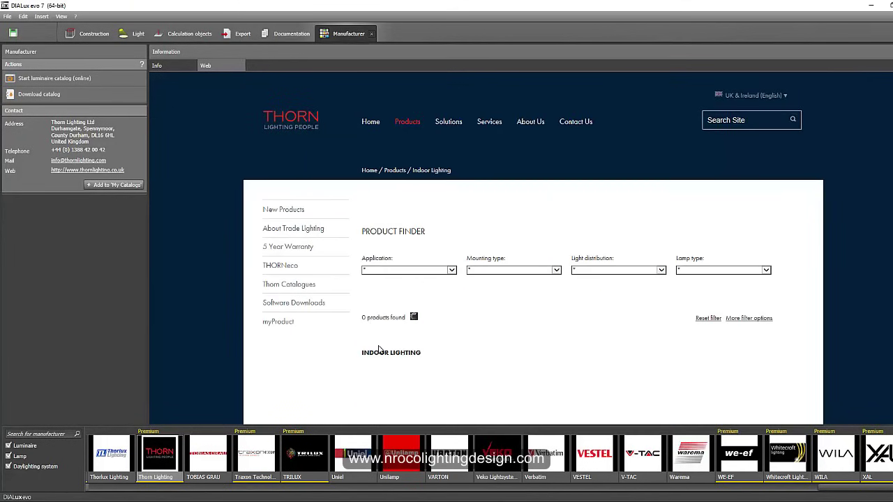
pyautogui.scroll(-3, 444, 323)
pyautogui.scroll(-3, 444, 323)
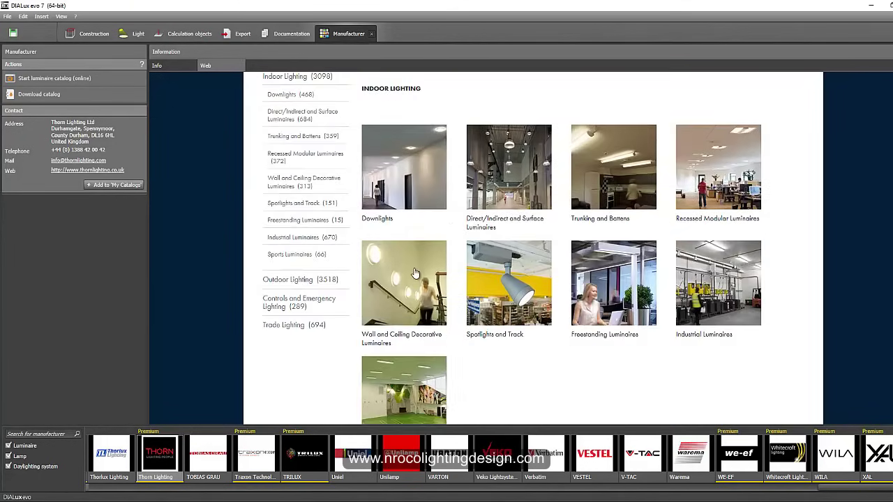
pyautogui.click(412, 273)
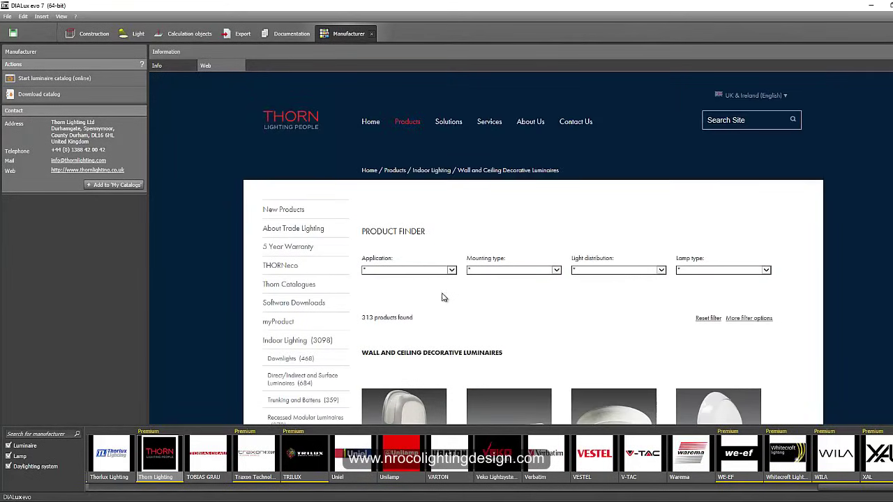
# Look through the wall and ceiling decorative luminaires and filter them by lamp type LED.
pyautogui.scroll(-5, 447, 300)
pyautogui.scroll(-1, 448, 305)
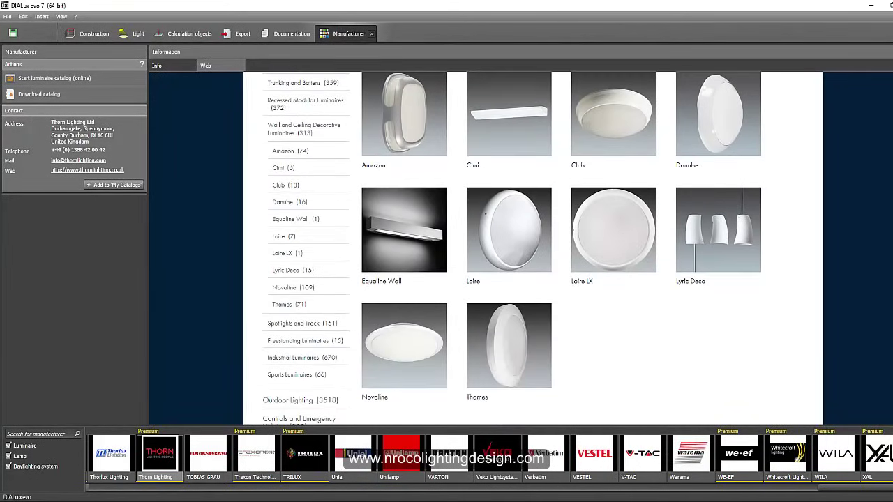
pyautogui.scroll(2, 500, 237)
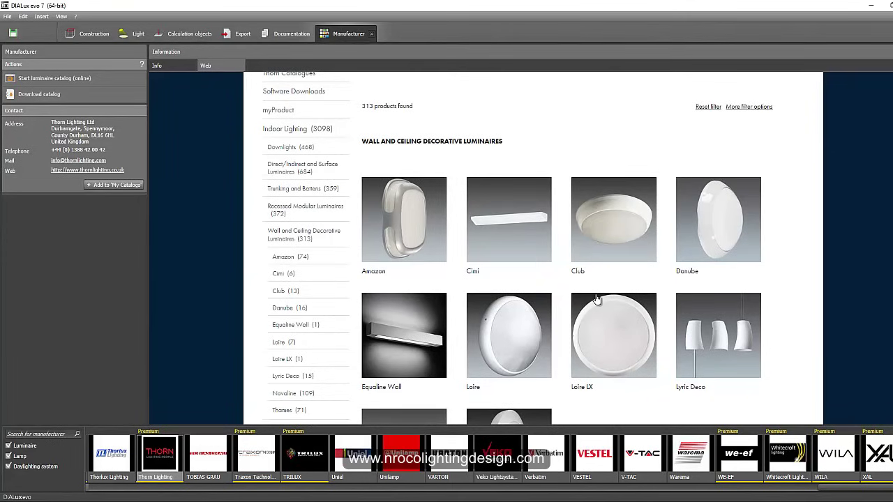
pyautogui.scroll(-1, 593, 296)
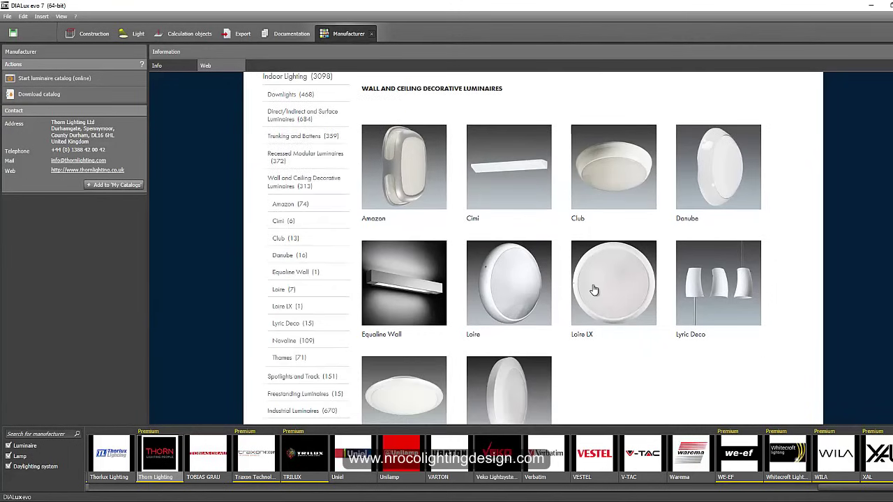
pyautogui.scroll(-1, 558, 361)
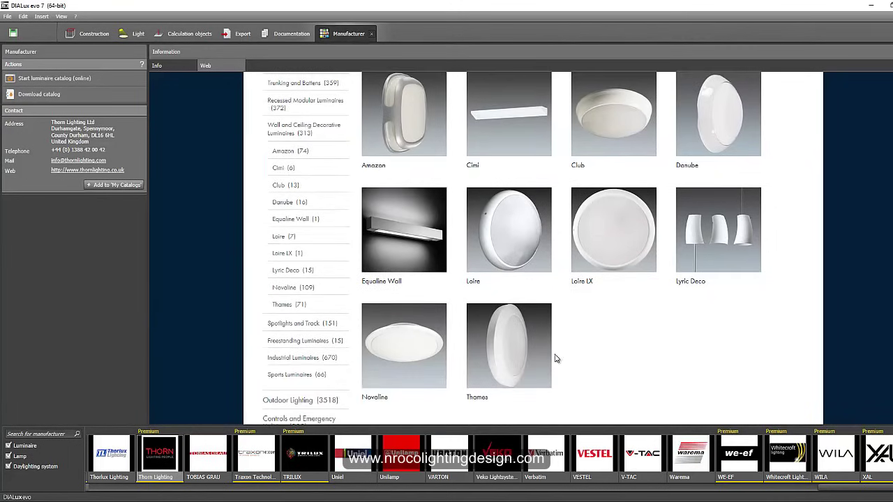
pyautogui.scroll(5, 584, 341)
pyautogui.click(721, 216)
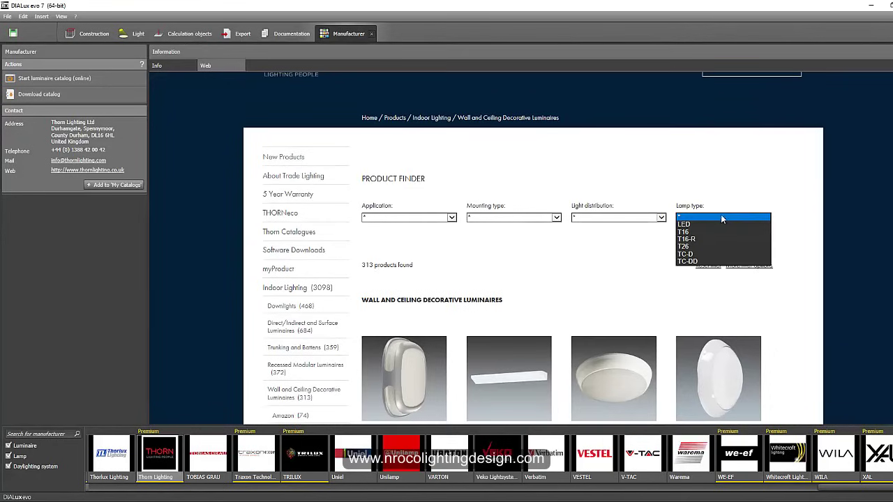
pyautogui.click(710, 224)
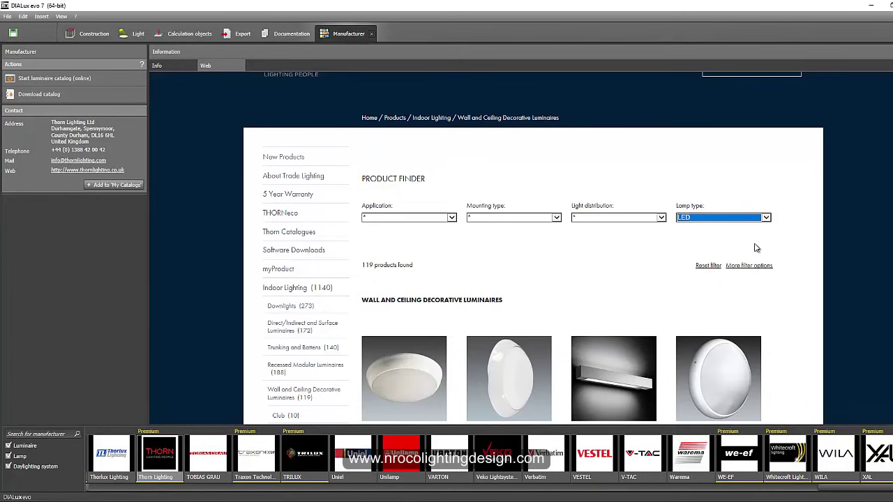
pyautogui.click(818, 266)
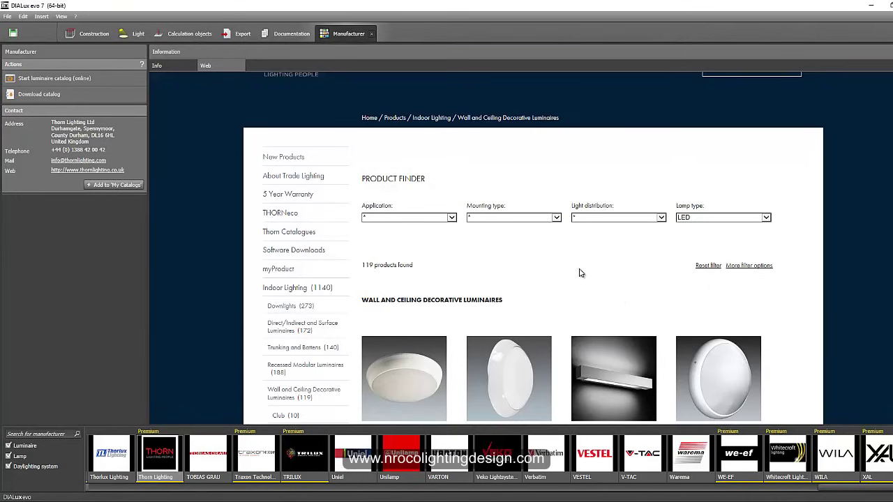
# Review the LED luminaire families, show more filter options and set the power per lamp to 36.0.
pyautogui.scroll(-2, 579, 273)
pyautogui.scroll(2, 685, 265)
pyautogui.scroll(-2, 605, 283)
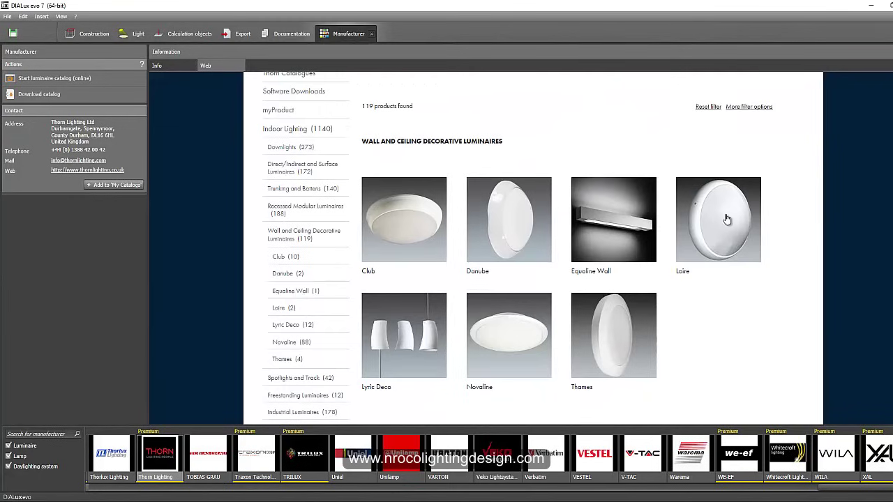
pyautogui.scroll(2, 656, 225)
pyautogui.click(748, 265)
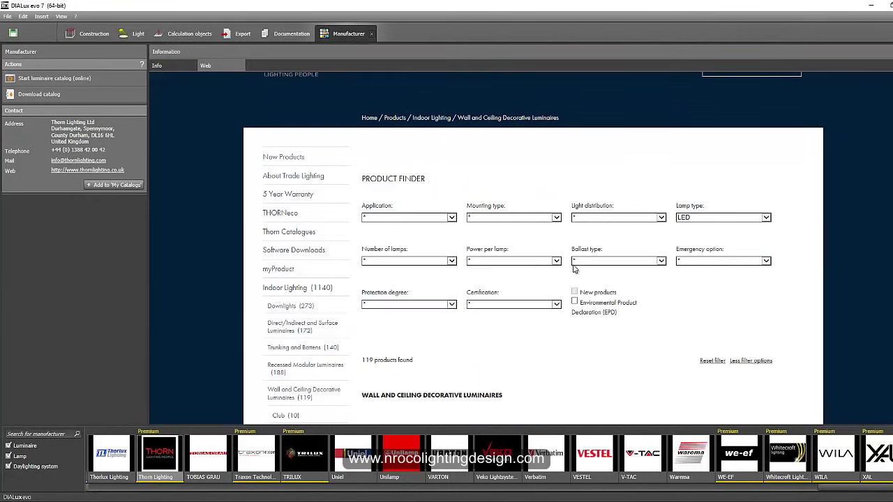
pyautogui.click(514, 261)
pyautogui.click(513, 341)
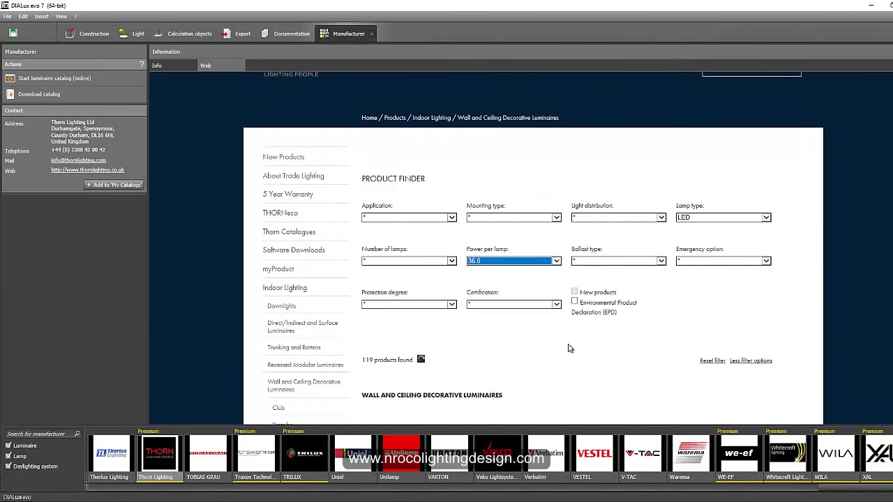
# Change the power per lamp filter to 32.5 and open the Novaline luminaire family.
pyautogui.scroll(-3, 569, 351)
pyautogui.scroll(3, 569, 347)
pyautogui.click(501, 188)
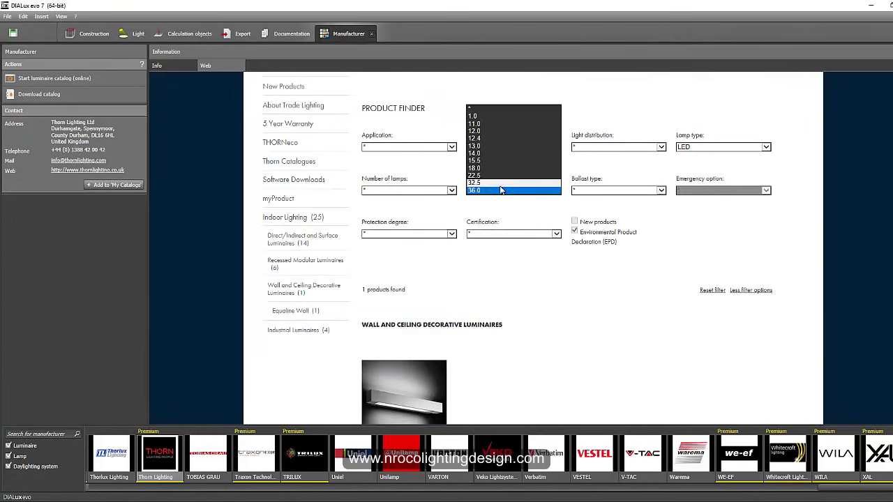
pyautogui.click(499, 183)
pyautogui.scroll(-3, 525, 330)
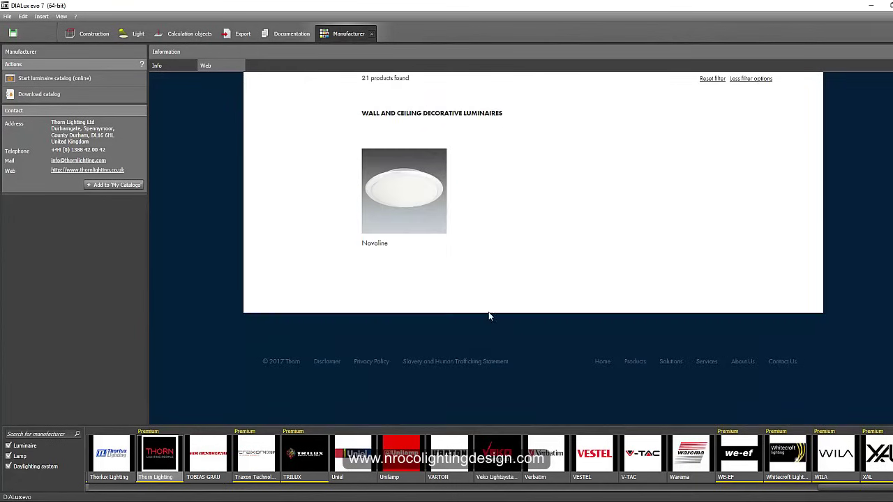
pyautogui.scroll(2, 488, 316)
pyautogui.click(484, 339)
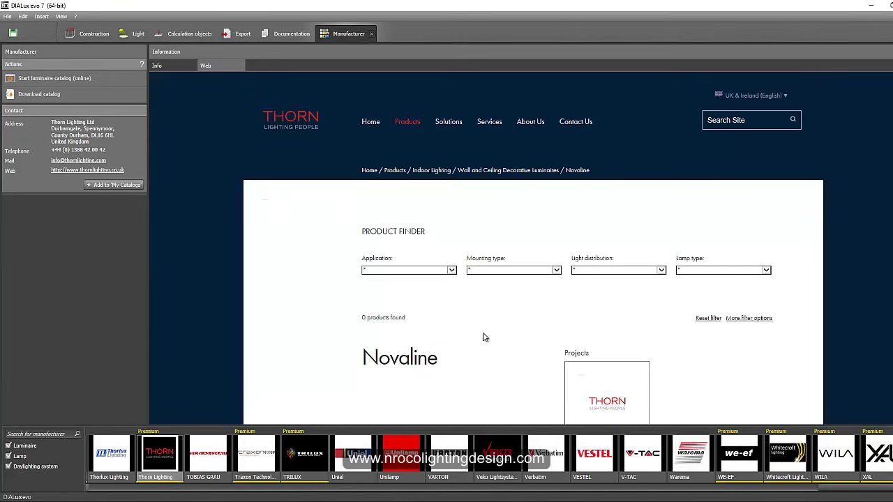
# Look through the Novaline product page and try a power per lamp filter of 22.5.
pyautogui.scroll(-5, 493, 332)
pyautogui.scroll(3, 494, 332)
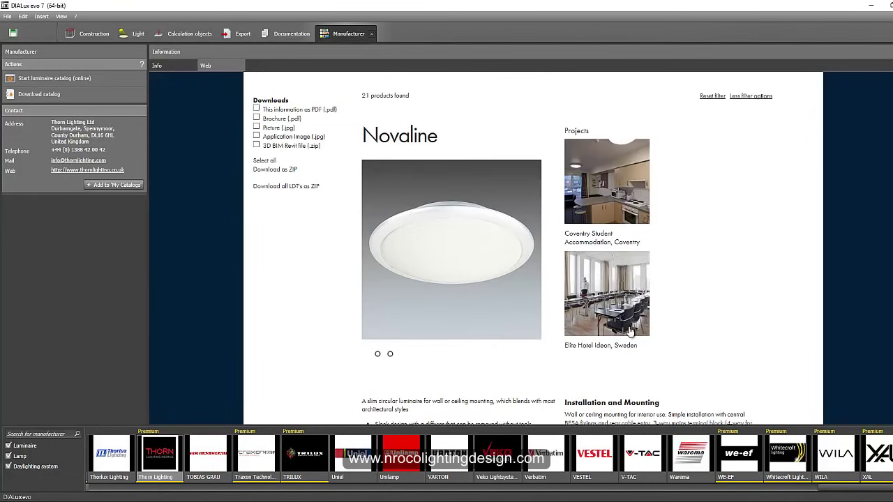
pyautogui.scroll(3, 528, 235)
pyautogui.click(497, 155)
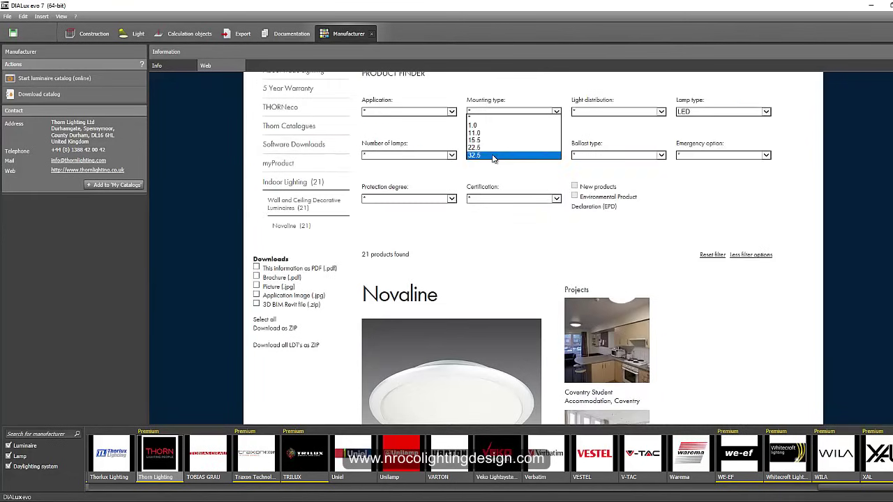
pyautogui.click(495, 147)
pyautogui.scroll(-5, 480, 303)
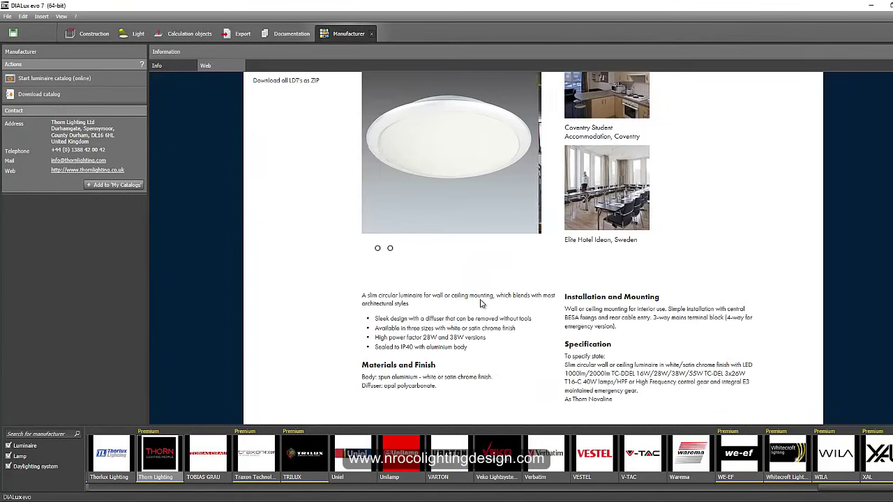
pyautogui.scroll(5, 480, 300)
# Set the Novaline power per lamp filter to 32.5 and go to the list of LED articles.
pyautogui.click(493, 163)
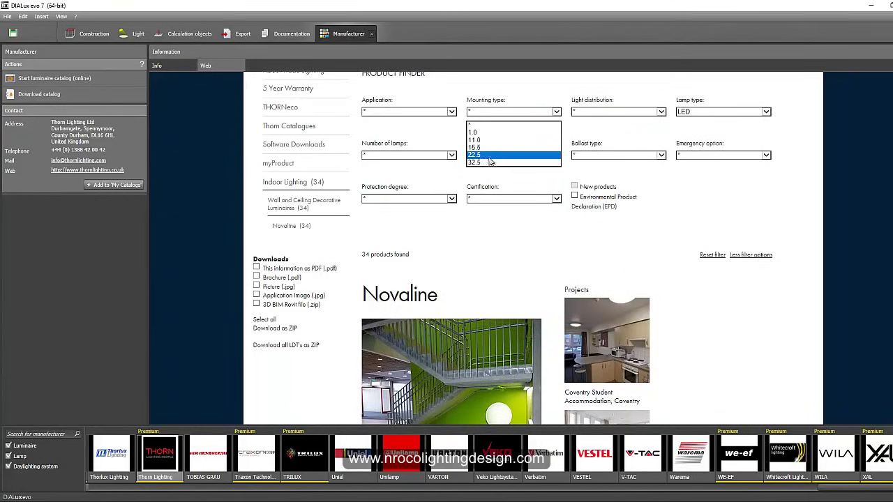
pyautogui.click(491, 156)
pyautogui.scroll(-5, 482, 291)
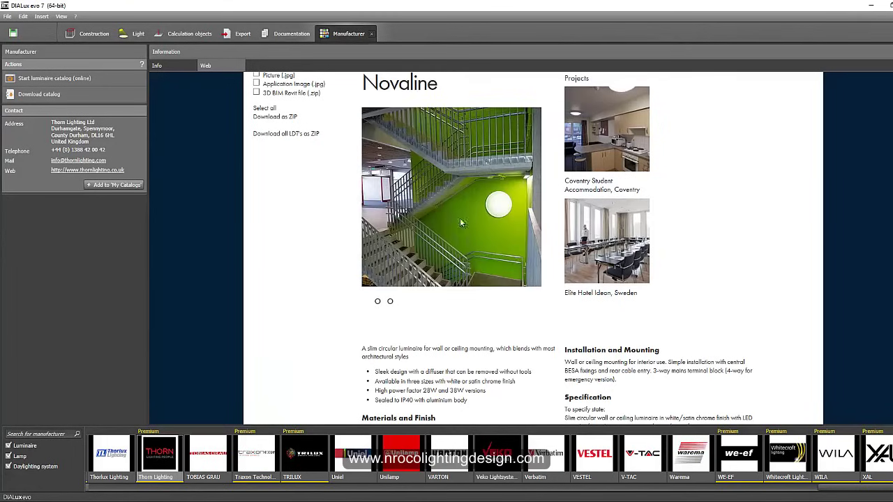
pyautogui.scroll(-5, 478, 328)
pyautogui.scroll(-3, 478, 332)
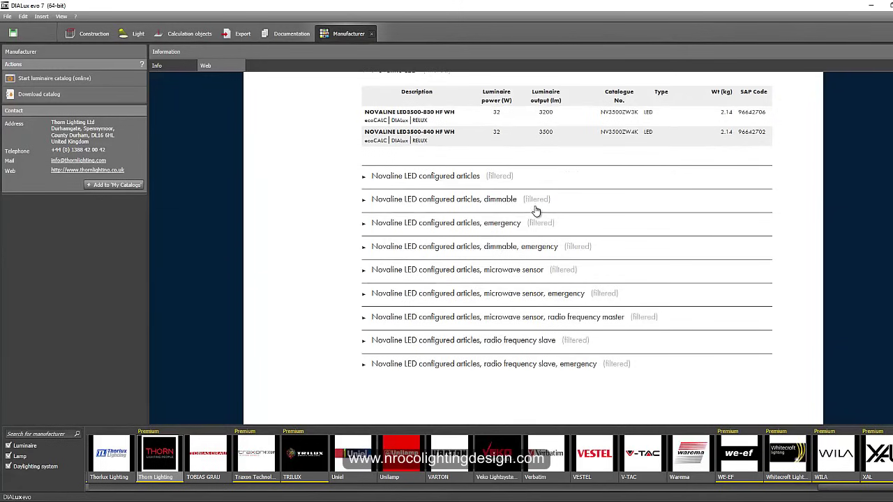
pyautogui.scroll(1, 496, 228)
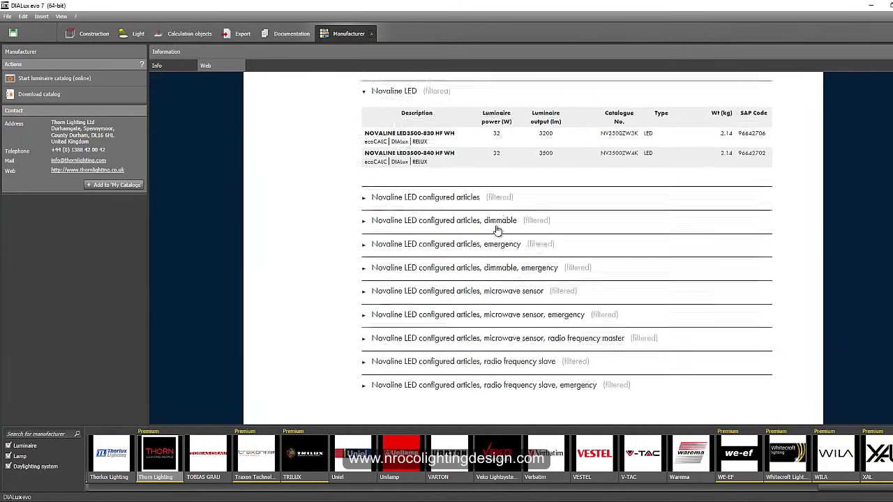
# Expand the microwave sensor and radio frequency master article groups and import NOVALINE LED3500-840 MWS RF CHR as the active luminaire.
pyautogui.click(504, 323)
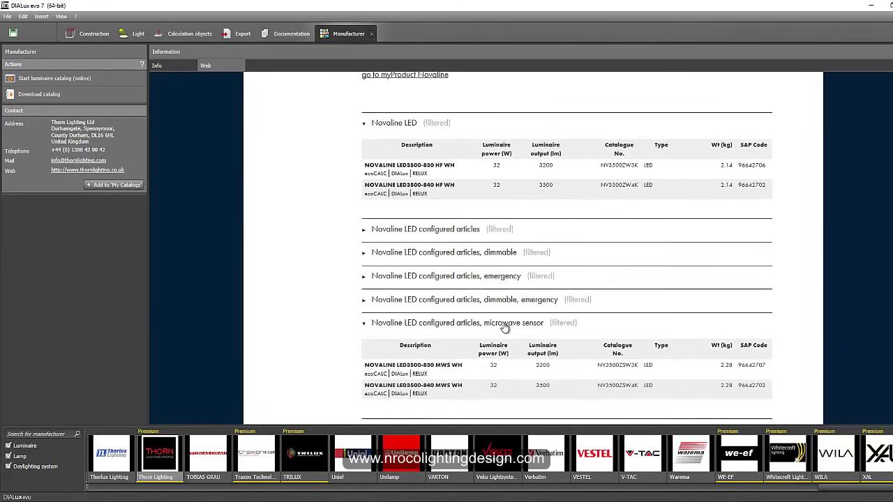
pyautogui.scroll(-3, 505, 328)
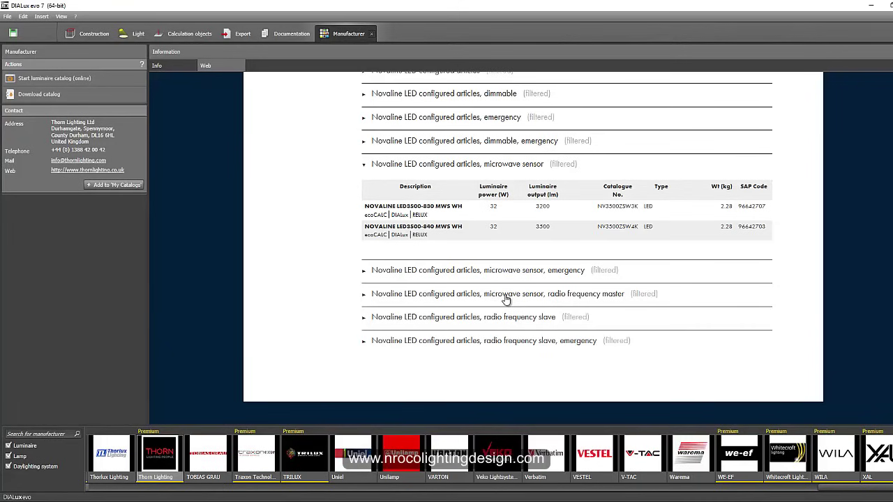
pyautogui.click(507, 295)
pyautogui.scroll(-2, 517, 310)
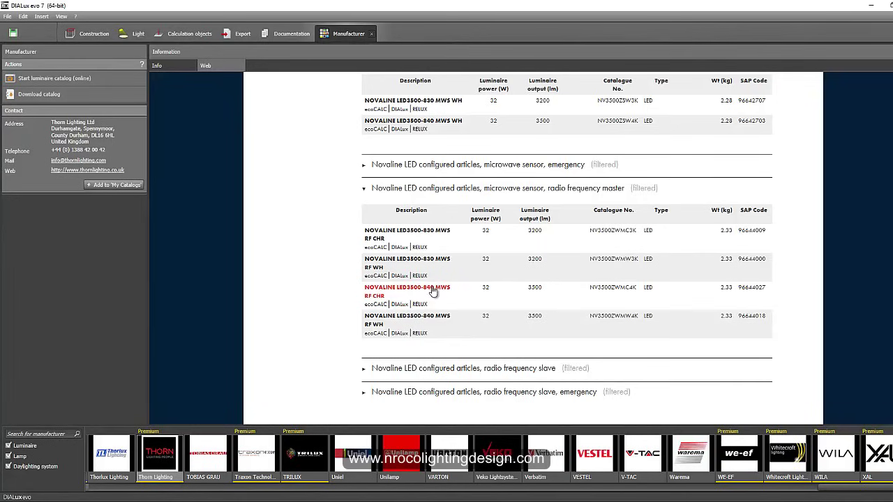
pyautogui.click(395, 321)
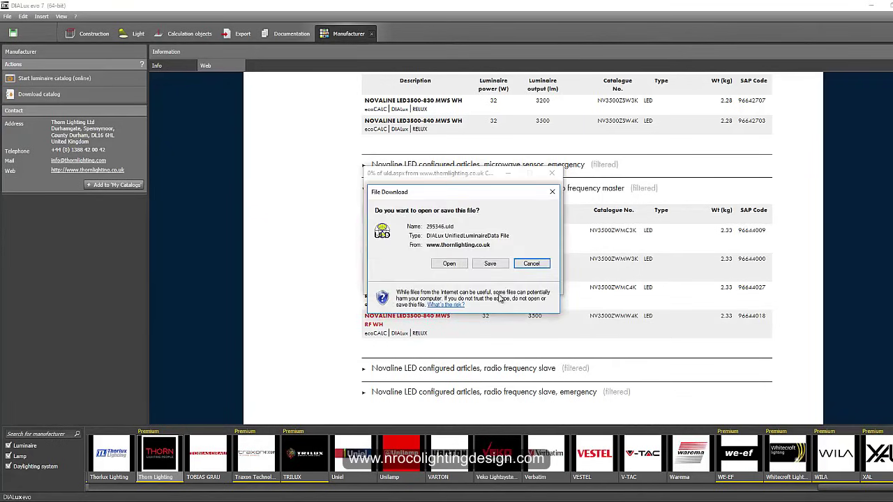
pyautogui.click(434, 263)
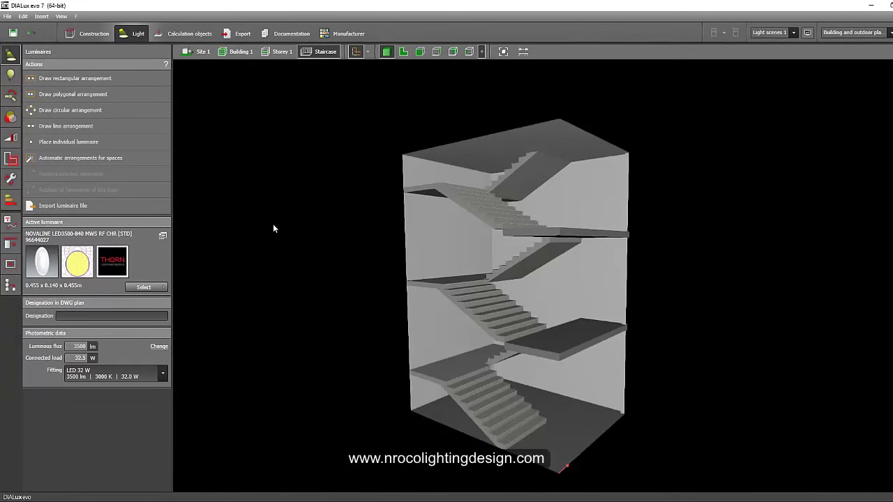
# Examine the stairs, platforms and walls of the staircase room in 3D from several angles and distances.
pyautogui.moveTo(326, 189); pyautogui.dragTo(406, 222, button='right')
pyautogui.scroll(3, 329, 222)
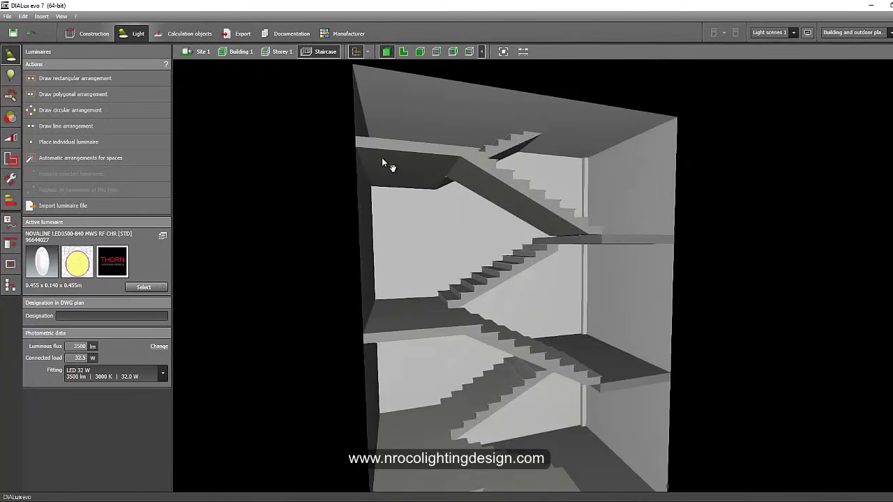
pyautogui.moveTo(382, 157); pyautogui.dragTo(379, 225, button='middle')
pyautogui.moveTo(378, 226); pyautogui.dragTo(447, 195, button='right')
pyautogui.scroll(3, 421, 262)
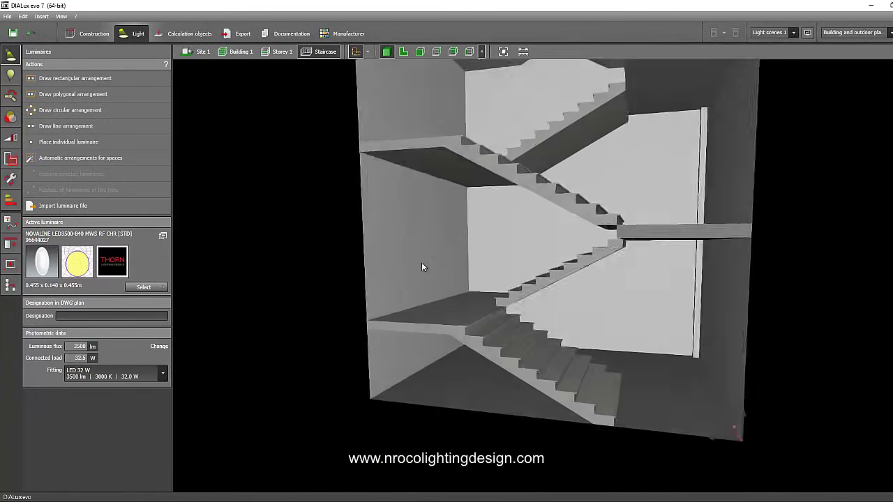
pyautogui.moveTo(421, 266); pyautogui.dragTo(514, 343, button='middle')
pyautogui.scroll(2, 579, 318)
pyautogui.moveTo(574, 279); pyautogui.dragTo(546, 343, button='middle')
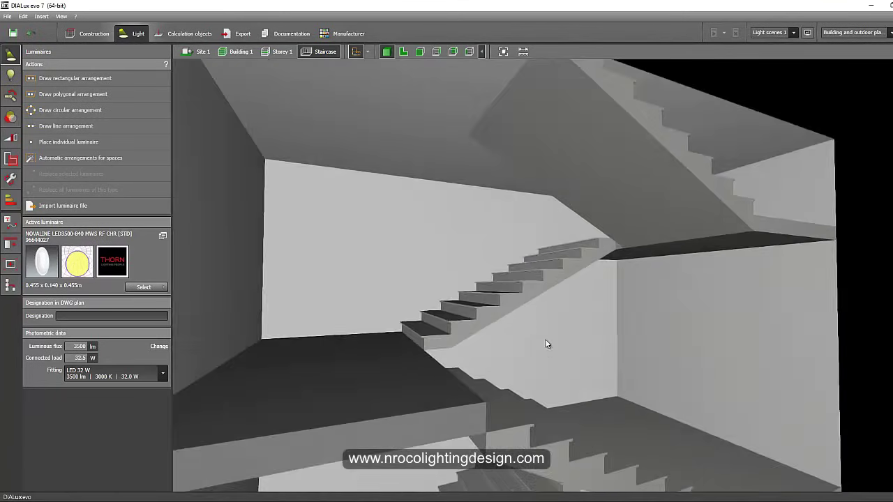
pyautogui.scroll(-3, 546, 343)
pyautogui.moveTo(546, 344); pyautogui.dragTo(600, 309, button='right')
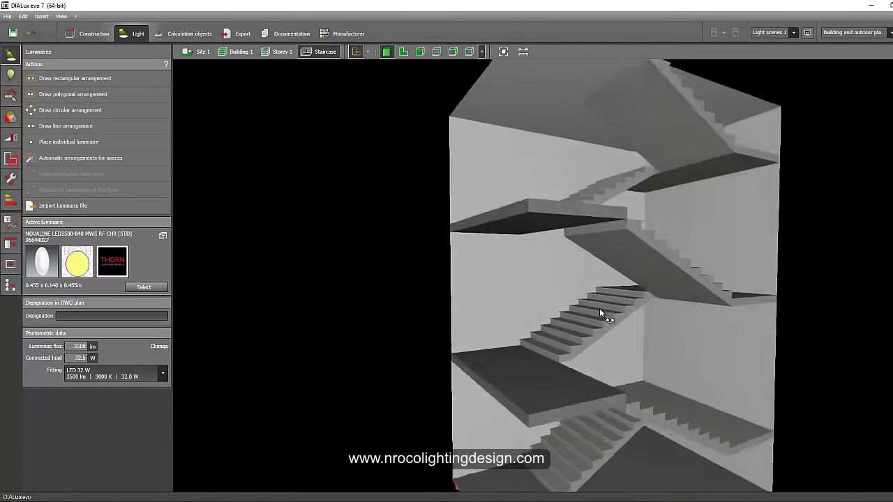
pyautogui.moveTo(600, 309); pyautogui.dragTo(551, 276, button='middle')
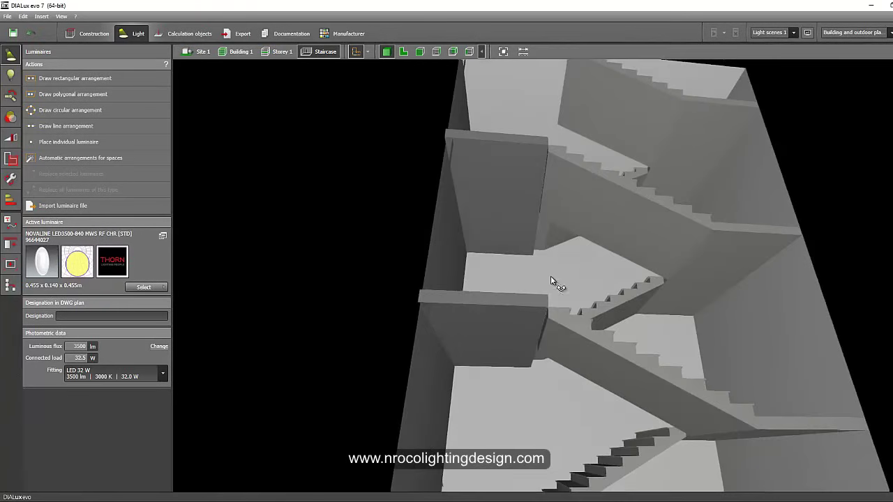
pyautogui.moveTo(551, 277); pyautogui.dragTo(551, 314, button='right')
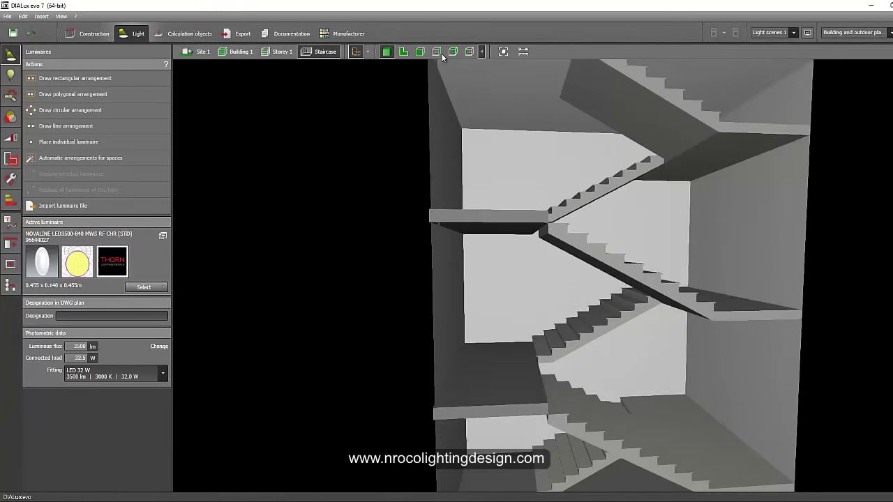
# In the Storey 1 floor plan, draw a rectangular luminaire arrangement about 4.300 m by 1.665 m over the upper staircase landing, declining to save.
pyautogui.click(403, 52)
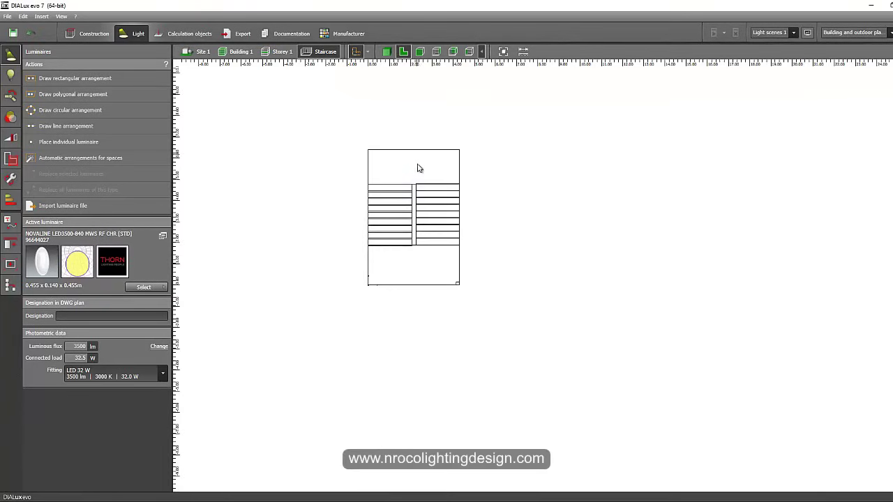
pyautogui.click(291, 54)
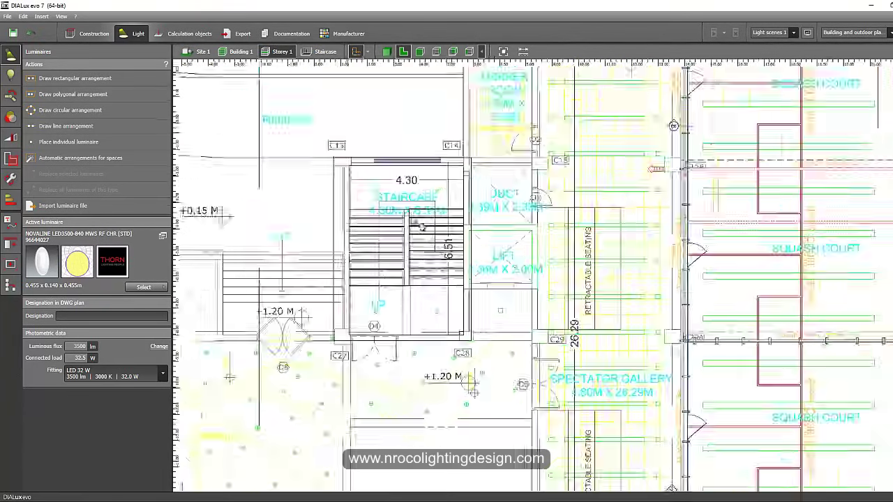
pyautogui.scroll(2, 393, 136)
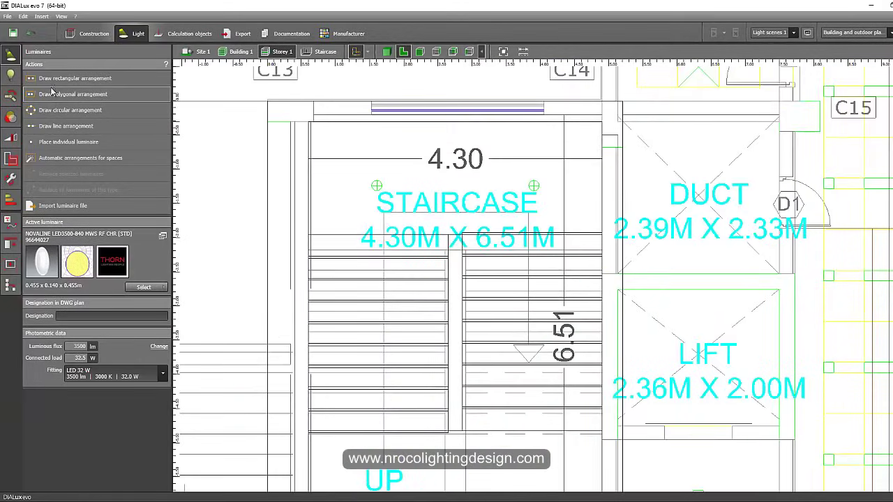
pyautogui.click(74, 78)
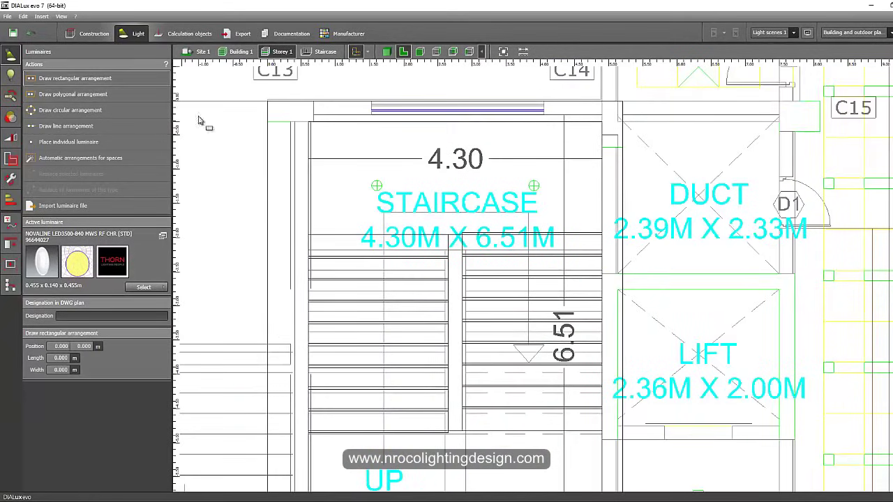
pyautogui.click(308, 122)
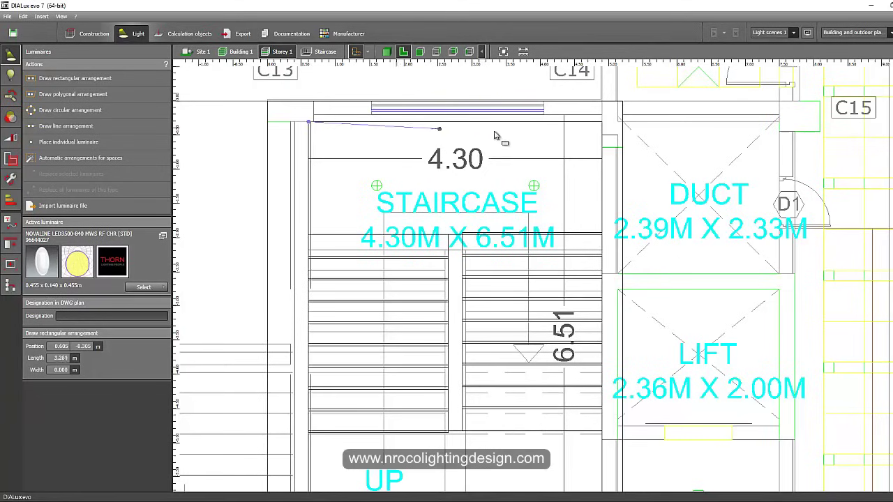
pyautogui.click(602, 123)
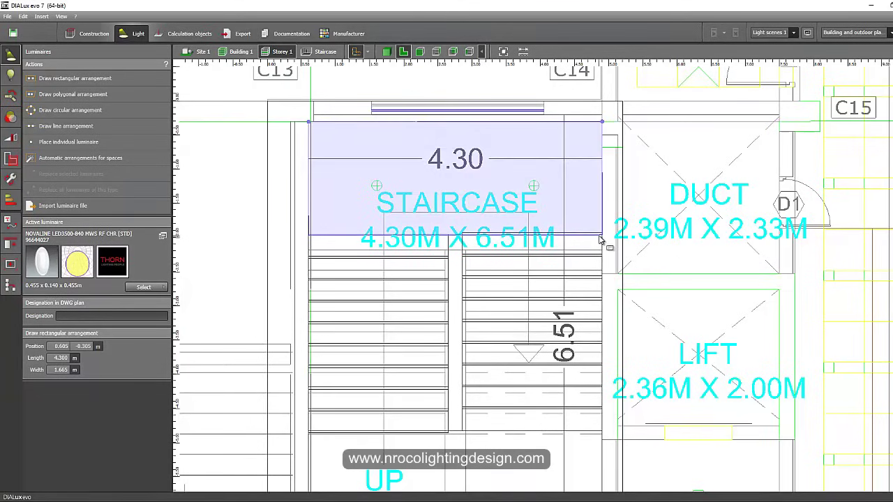
pyautogui.click(599, 235)
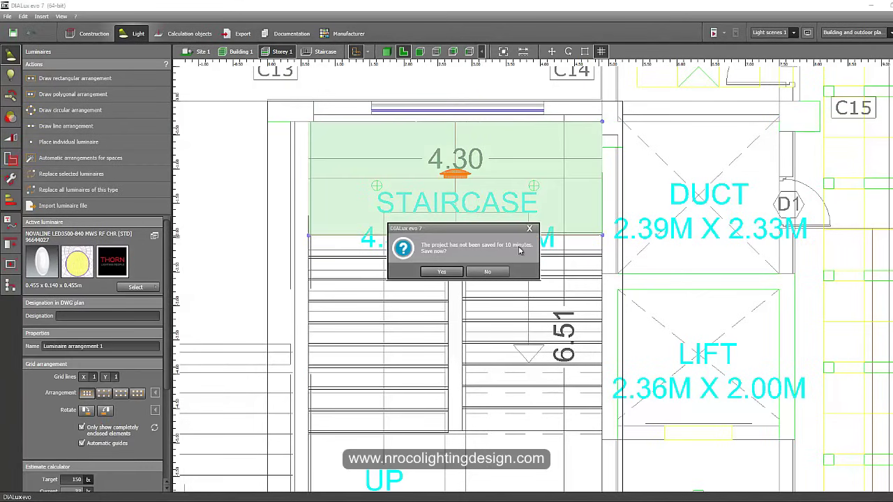
pyautogui.click(487, 272)
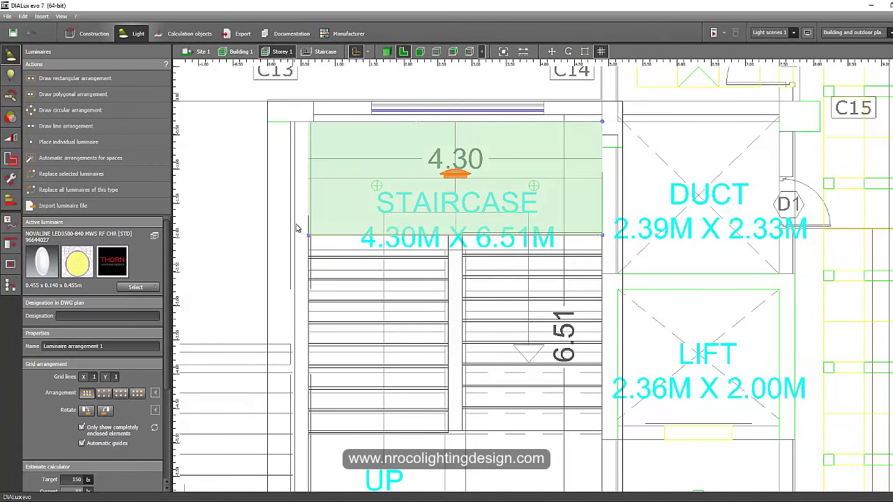
# Show the rotation values of the luminaire arrangement and set its arrangement rotation to 90.0, 0.0 and 0.0 degrees.
pyautogui.click(155, 410)
pyautogui.scroll(-2, 172, 368)
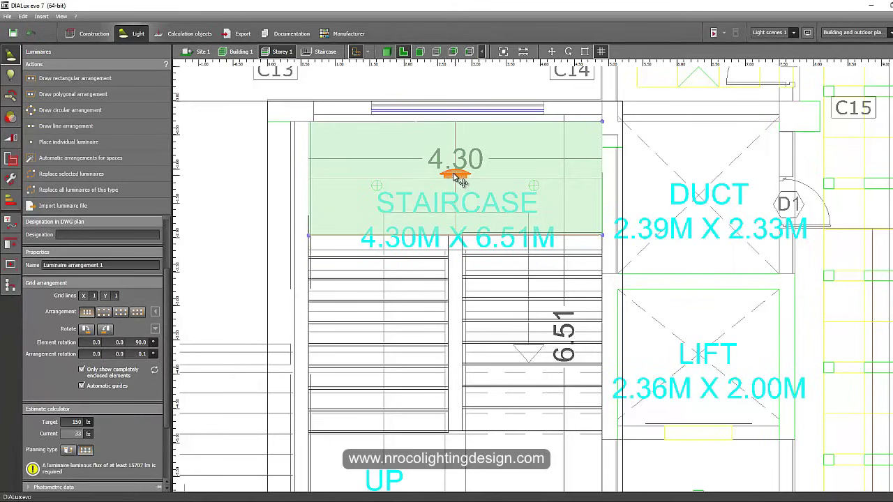
pyautogui.scroll(-3, 168, 358)
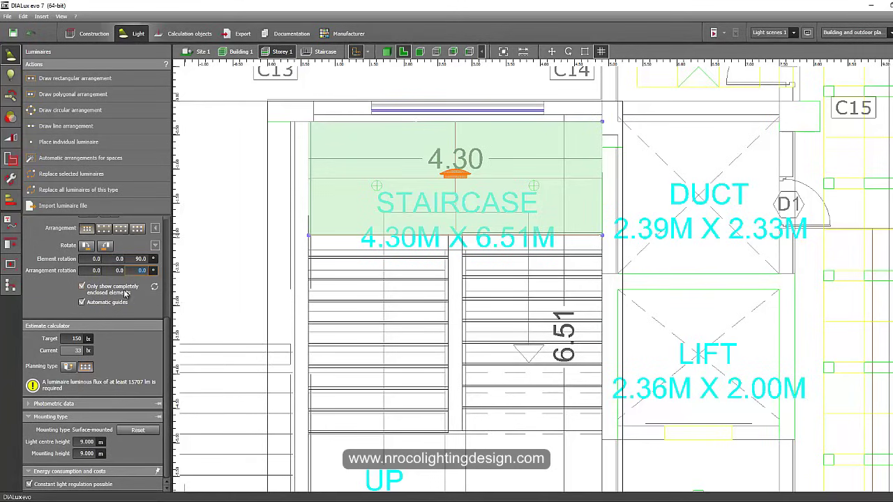
pyautogui.click(95, 271)
pyautogui.write('90')
pyautogui.press('Return')
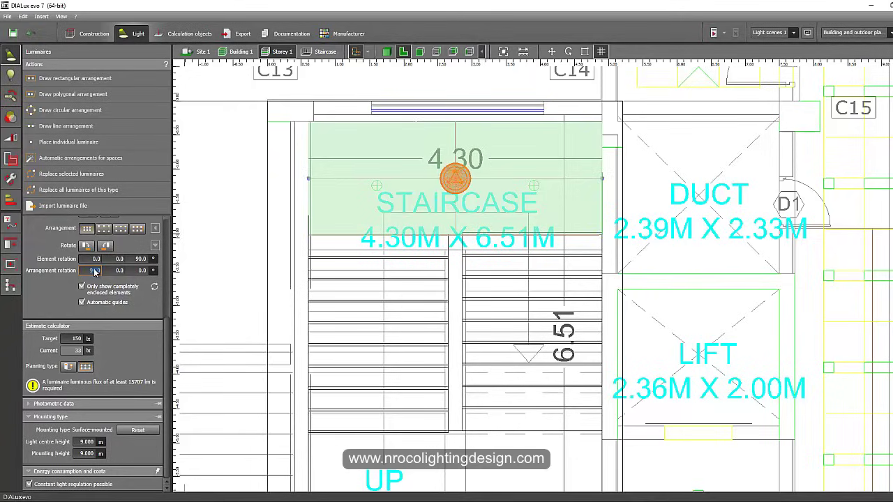
# Show the luminaire's light distribution in the front elevation and set the arrangement's first rotation value to -90.0 degrees.
pyautogui.click(420, 51)
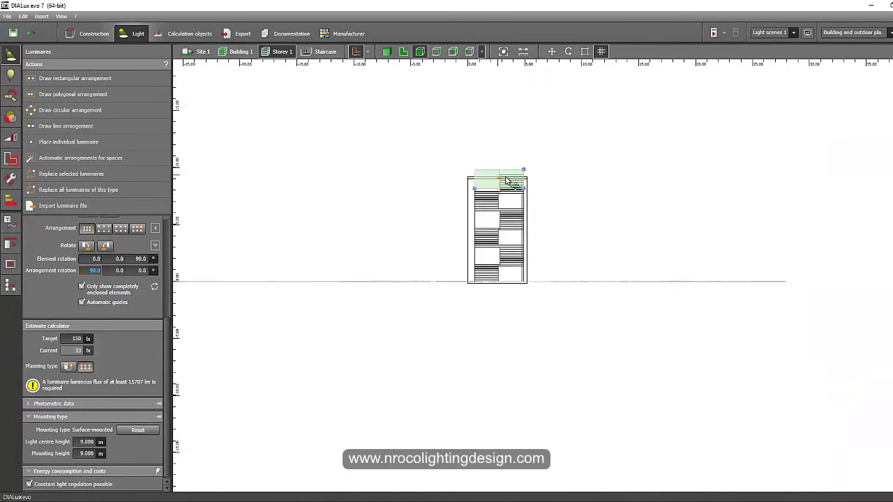
pyautogui.scroll(5, 515, 181)
pyautogui.moveTo(858, 94)
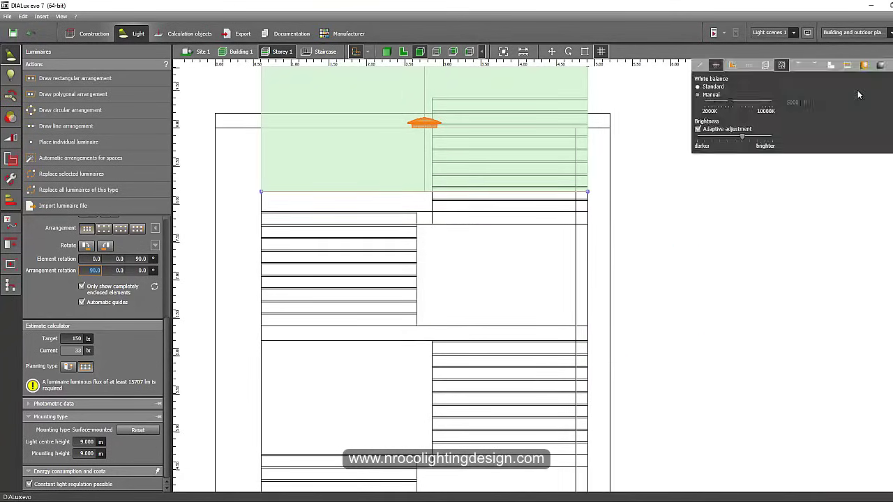
pyautogui.click(798, 65)
pyautogui.press('Return')
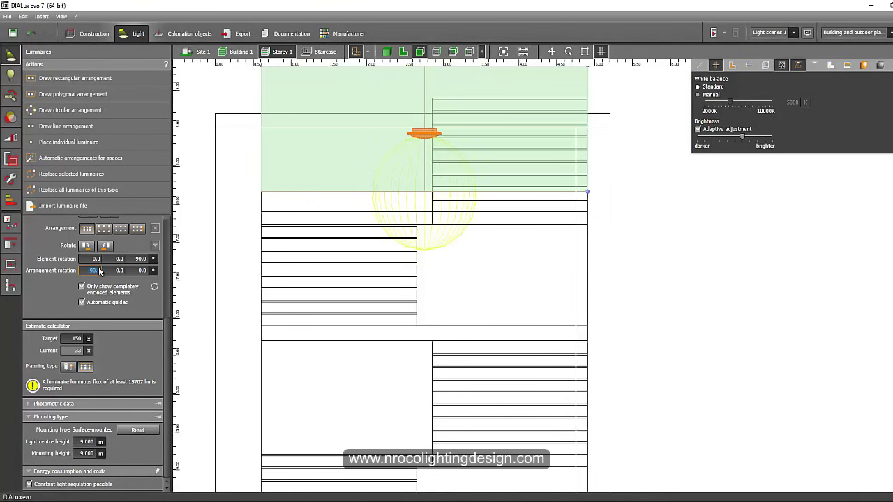
# In the floor plan, draw a second rectangular luminaire arrangement about 4.300 m long over the staircase landing near door D4.
pyautogui.click(404, 52)
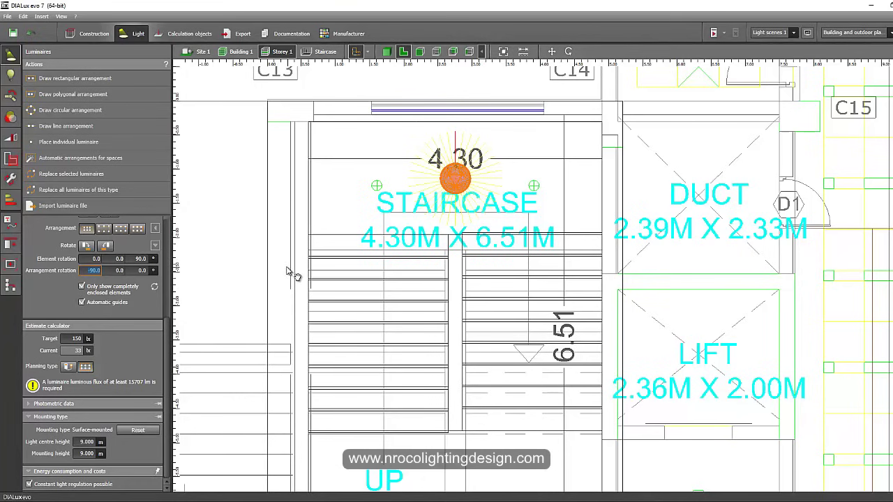
pyautogui.scroll(-4, 286, 272)
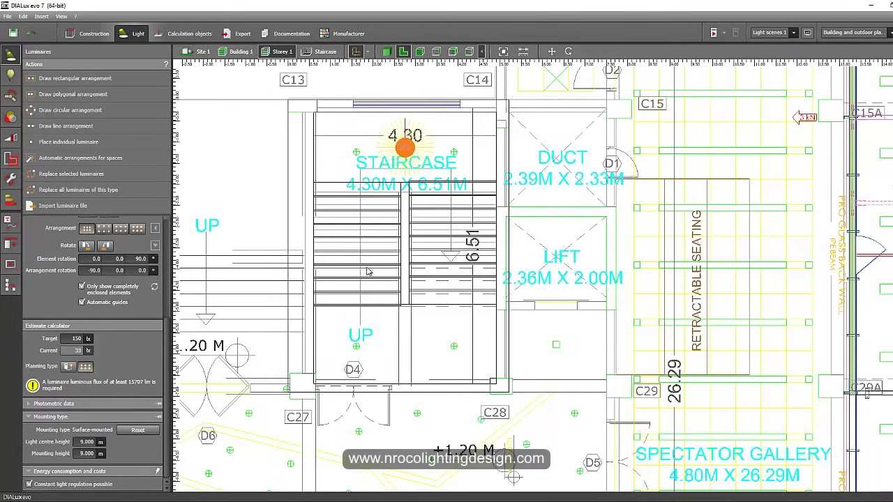
pyautogui.rightClick(405, 147)
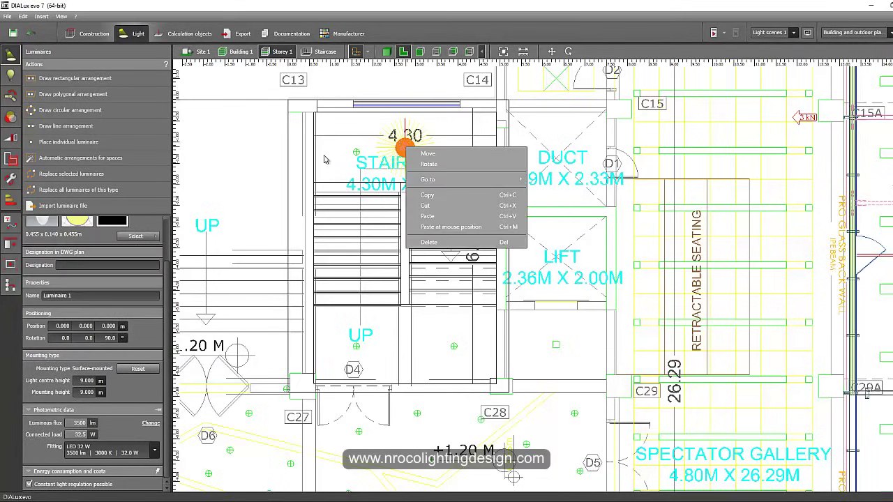
pyautogui.click(193, 164)
pyautogui.click(74, 78)
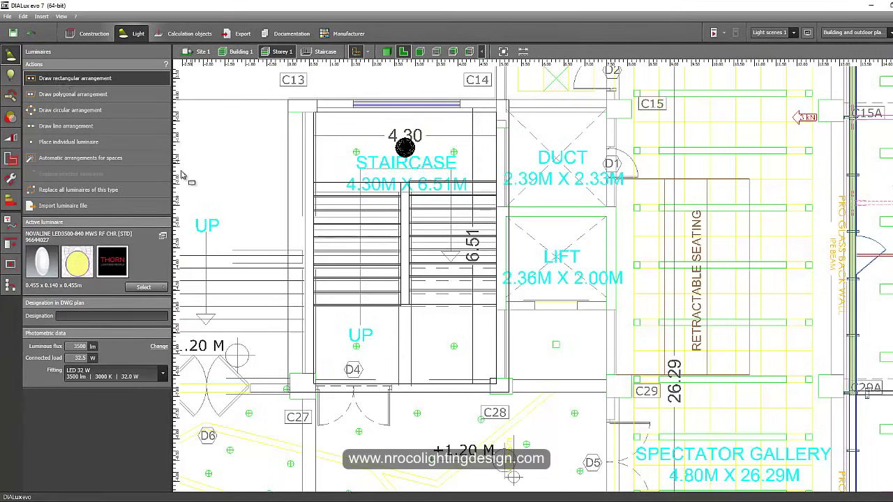
pyautogui.click(316, 385)
pyautogui.click(496, 383)
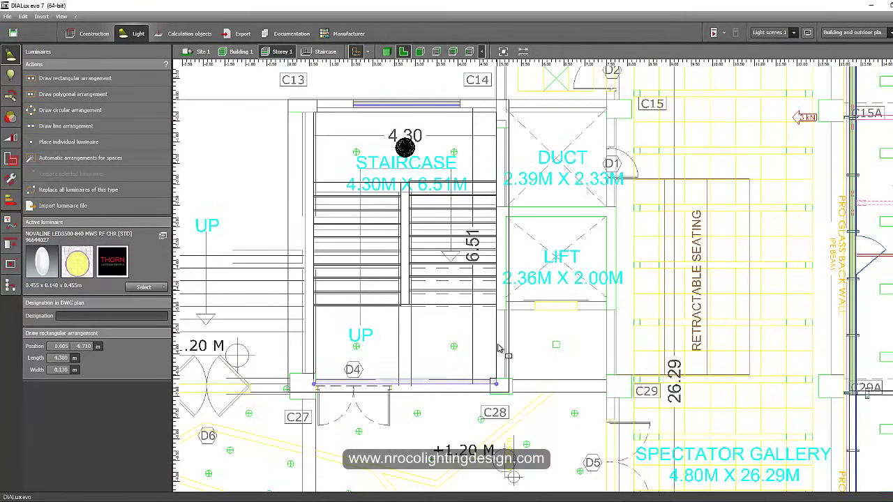
pyautogui.click(494, 304)
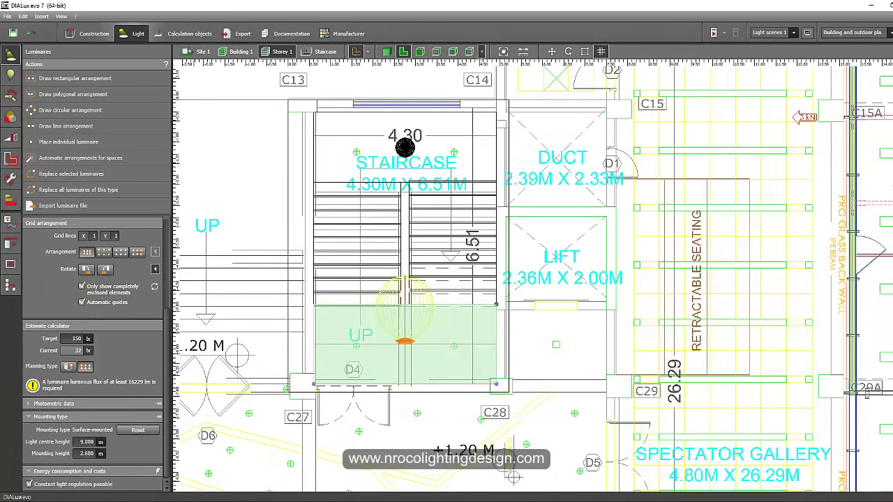
# Show the new arrangement's rotation values, change its first arrangement rotation value so the luminaire faces downward, and check it in the front elevation.
pyautogui.click(155, 270)
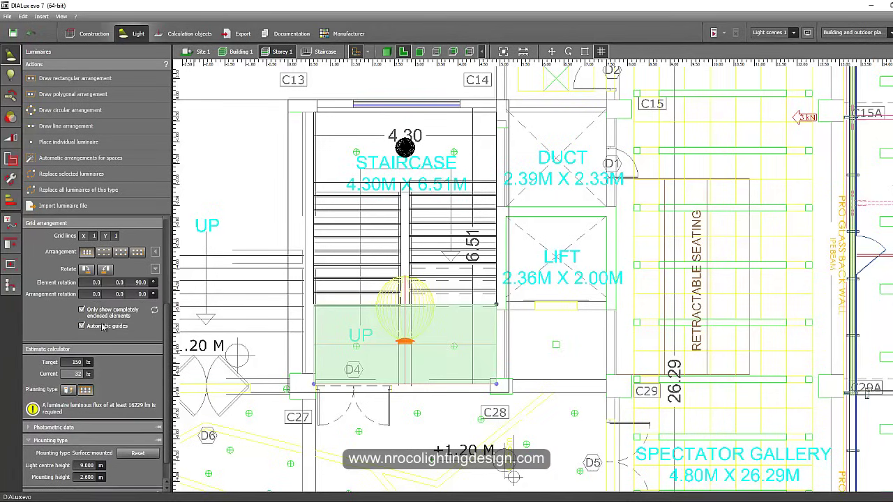
pyautogui.click(105, 269)
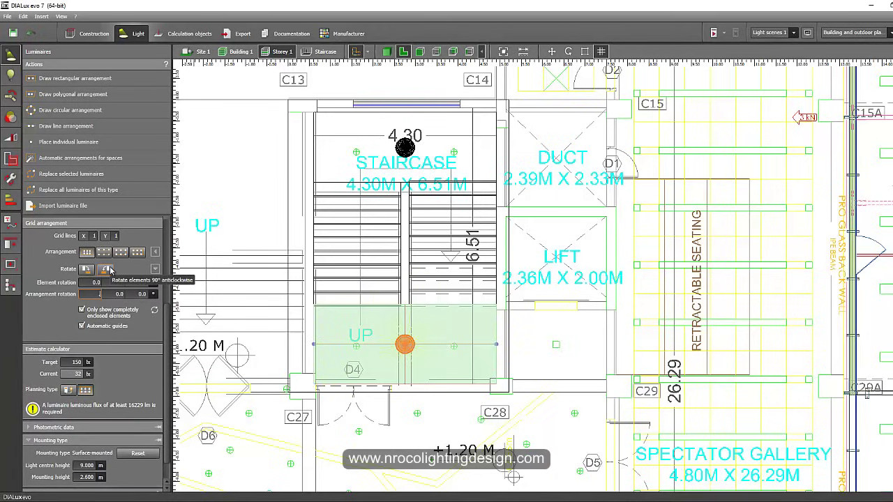
pyautogui.click(420, 52)
pyautogui.scroll(-2, 468, 149)
pyautogui.scroll(-2, 468, 167)
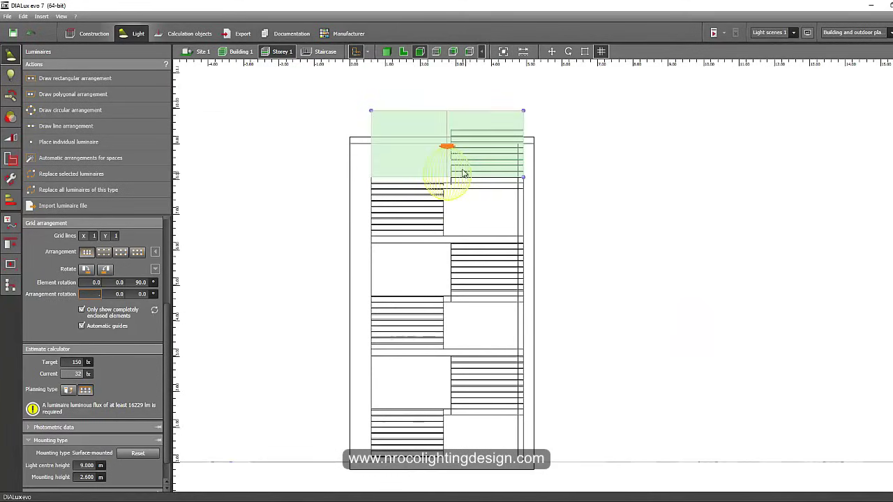
pyautogui.click(305, 141)
pyautogui.moveTo(429, 124)
pyautogui.mouseDown(button='middle')
pyautogui.moveTo(395, 75)
pyautogui.moveTo(408, 168)
pyautogui.mouseUp(button='middle')
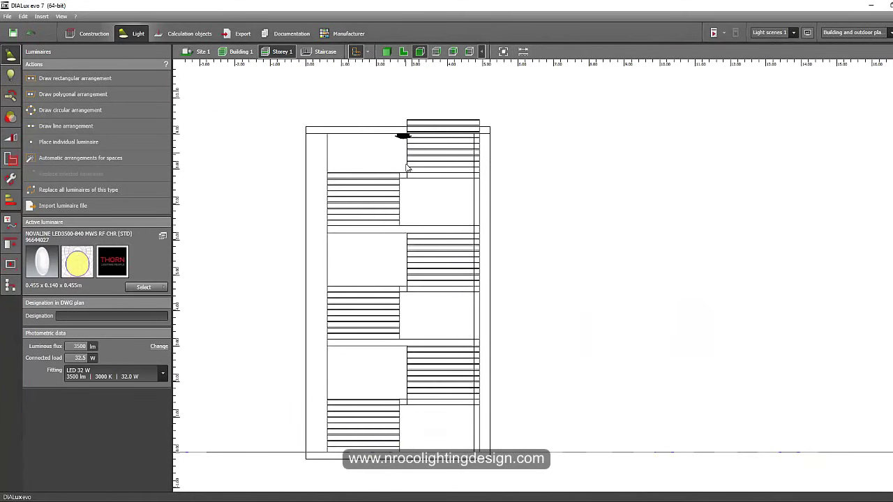
# Duplicate both landing luminaires and lower the copies to a light centre height of about 6.197 m, beneath the platform below.
pyautogui.click(403, 52)
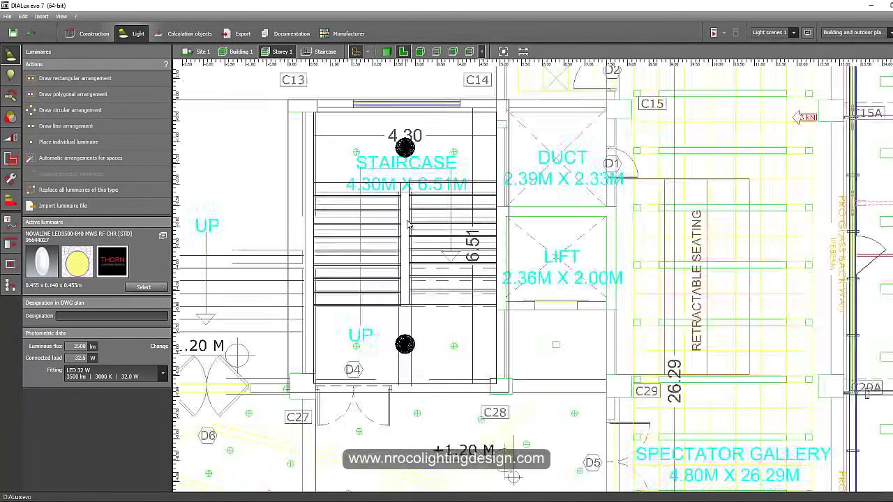
pyautogui.scroll(-2, 409, 224)
pyautogui.moveTo(386, 136); pyautogui.dragTo(421, 341)
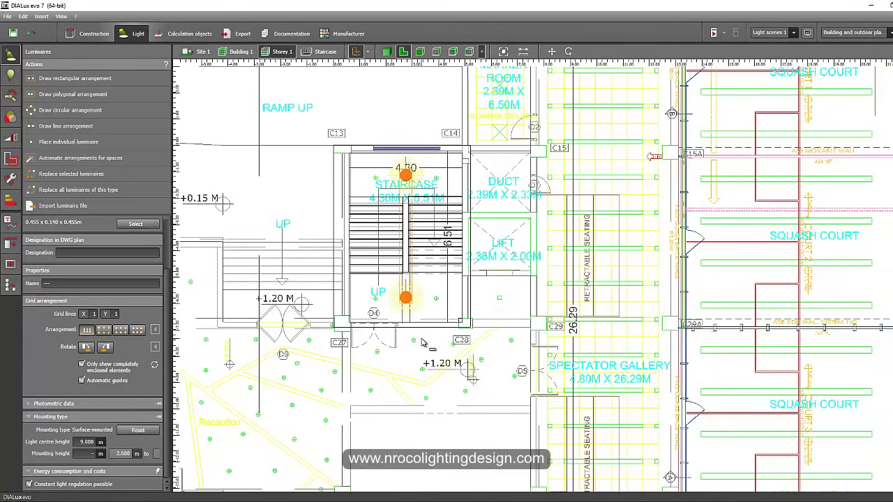
pyautogui.hotkey('ctrl', 'c')
pyautogui.hotkey('ctrl', 'v')
pyautogui.click(420, 51)
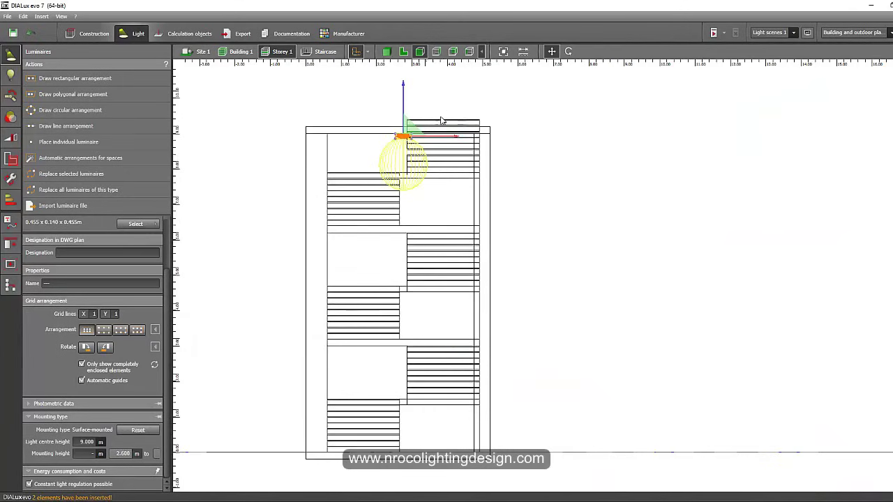
pyautogui.moveTo(409, 93); pyautogui.dragTo(414, 194)
pyautogui.scroll(6, 401, 231)
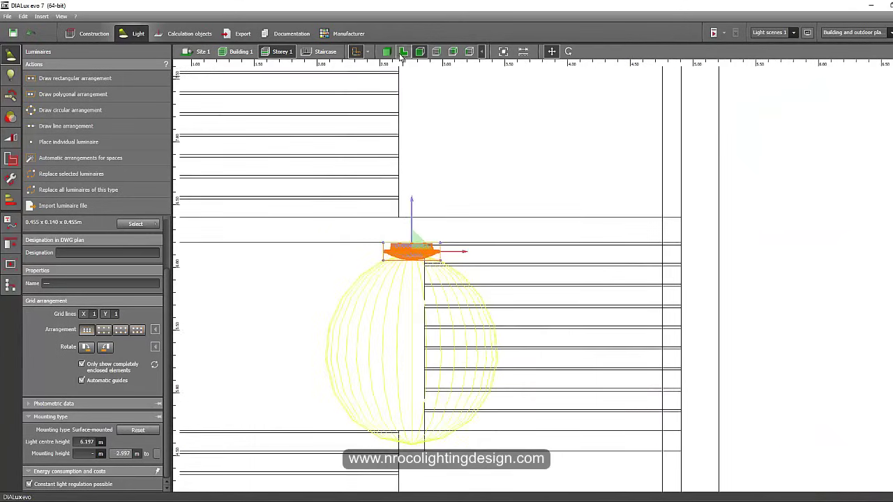
# Paste another copy of the two luminaires and lower it beneath the lowest full-storey platform, setting the mounting height to 3.000 m.
pyautogui.click(403, 52)
pyautogui.click(433, 131)
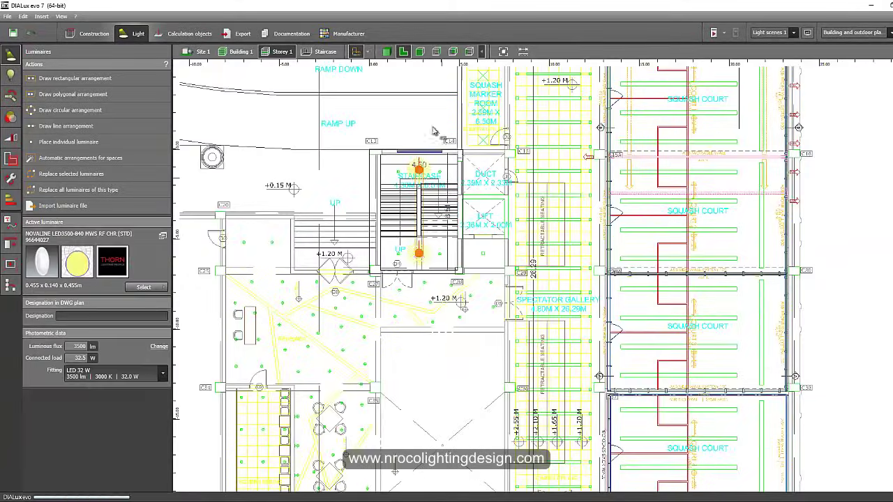
pyautogui.hotkey('ctrl', 'v')
pyautogui.click(420, 52)
pyautogui.scroll(-8, 449, 197)
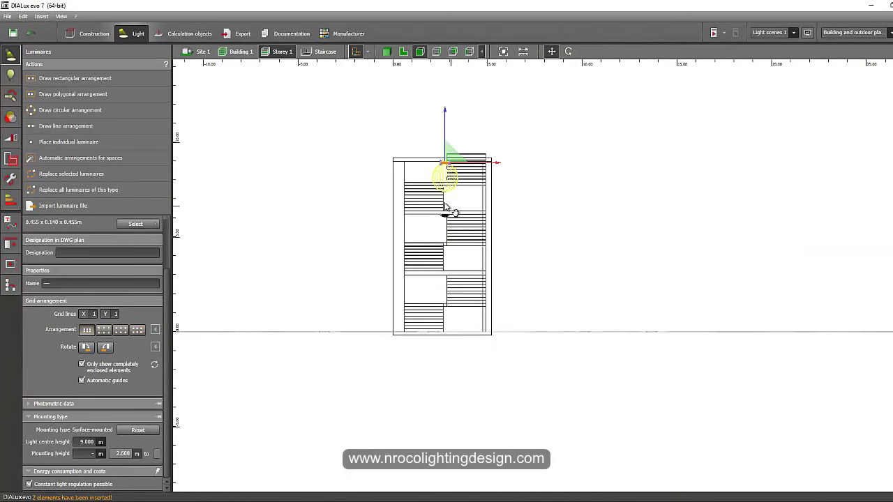
pyautogui.moveTo(444, 203); pyautogui.dragTo(430, 192, button='middle')
pyautogui.moveTo(432, 104); pyautogui.dragTo(438, 226)
pyautogui.scroll(5, 428, 279)
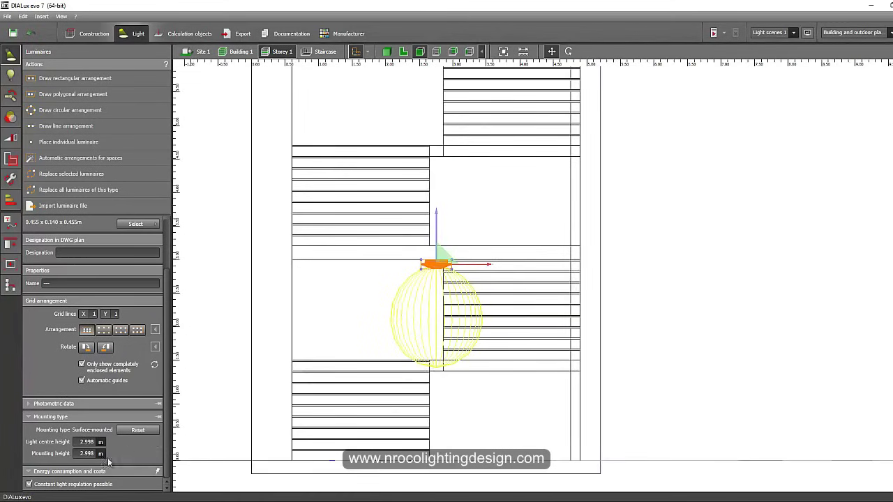
pyautogui.press('Return')
# Select the luminaires under the middle platform in the front elevation and open their light centre height for editing.
pyautogui.scroll(3, 377, 224)
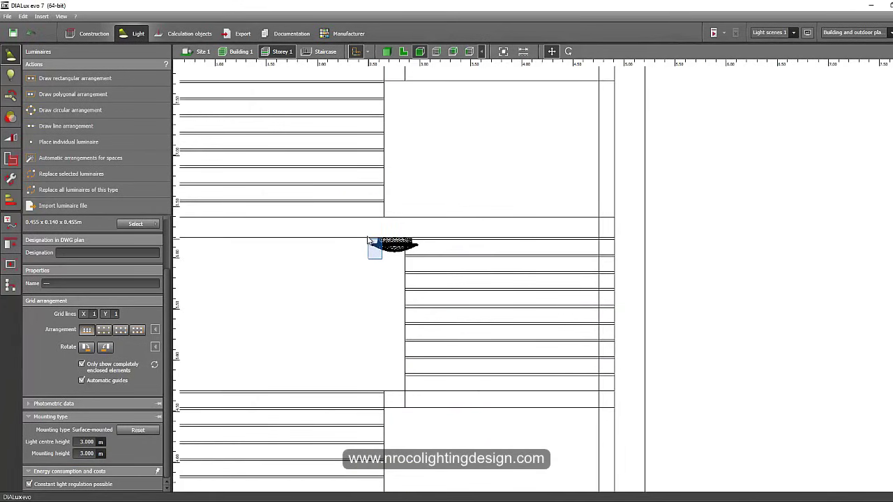
pyautogui.click(376, 244)
pyautogui.click(91, 453)
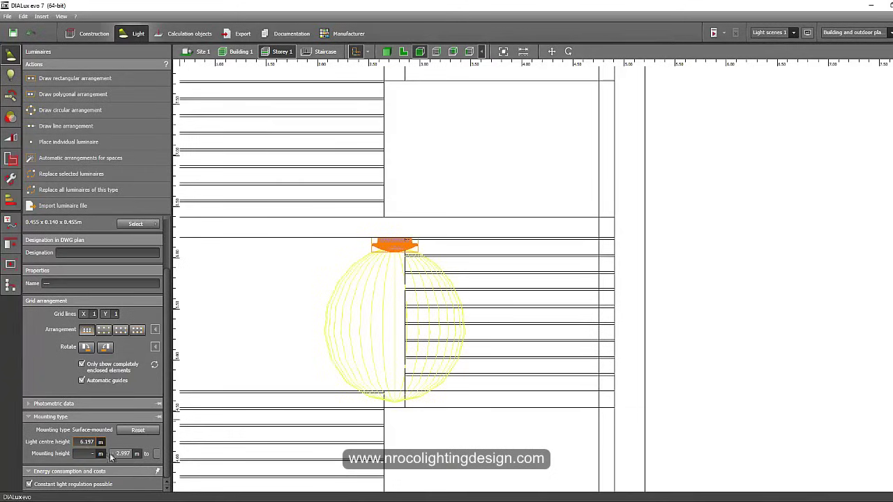
pyautogui.click(777, 210)
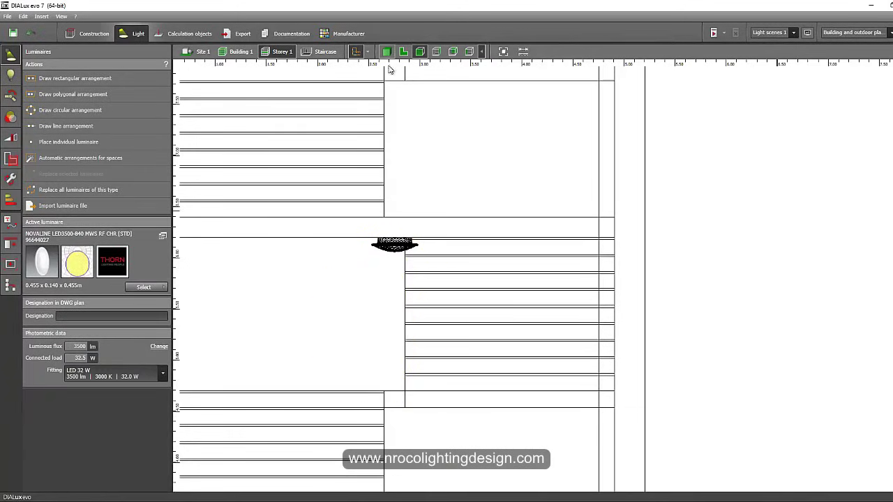
# Examine the copied luminaires against the platforms of the Staircase room in 3D and in the side elevation.
pyautogui.click(325, 51)
pyautogui.click(385, 51)
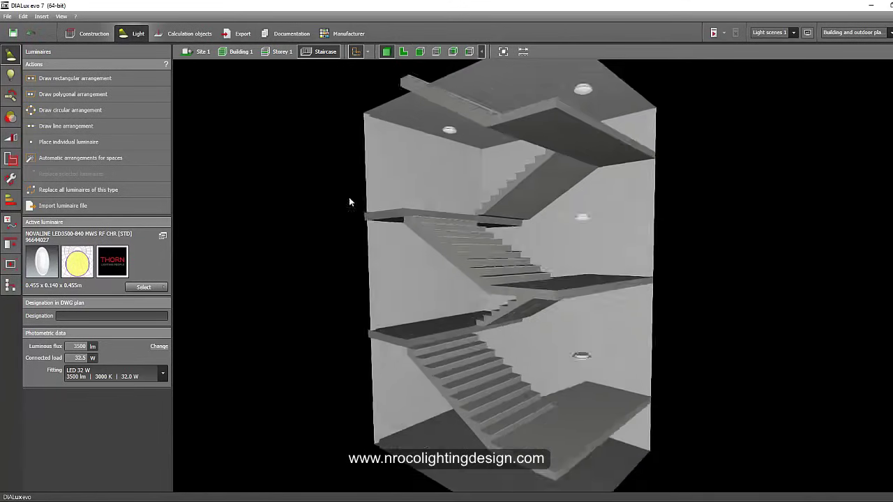
pyautogui.moveTo(350, 198); pyautogui.dragTo(405, 190, button='right')
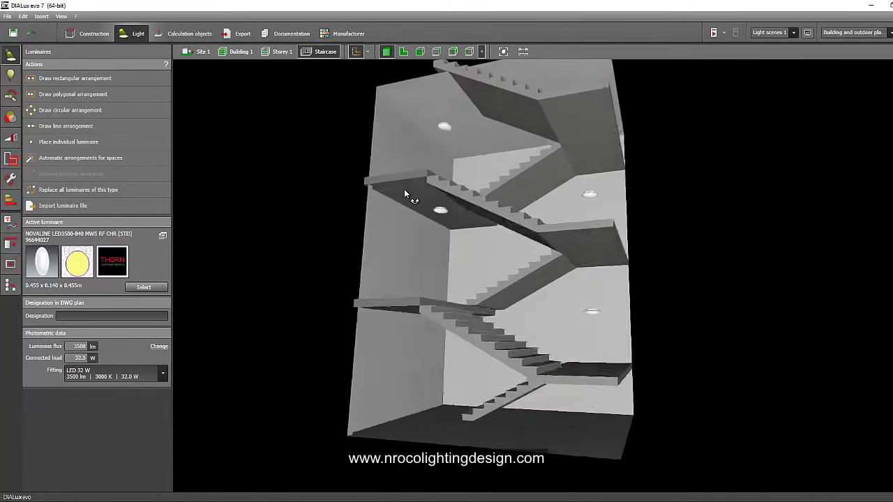
pyautogui.moveTo(404, 191); pyautogui.dragTo(418, 185, button='middle')
pyautogui.moveTo(419, 192); pyautogui.dragTo(421, 202, button='right')
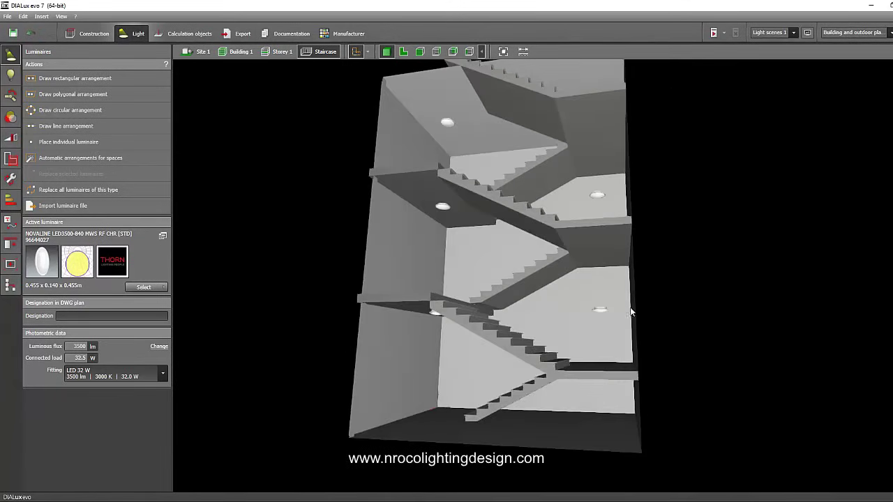
pyautogui.click(599, 309)
pyautogui.click(420, 51)
pyautogui.click(436, 52)
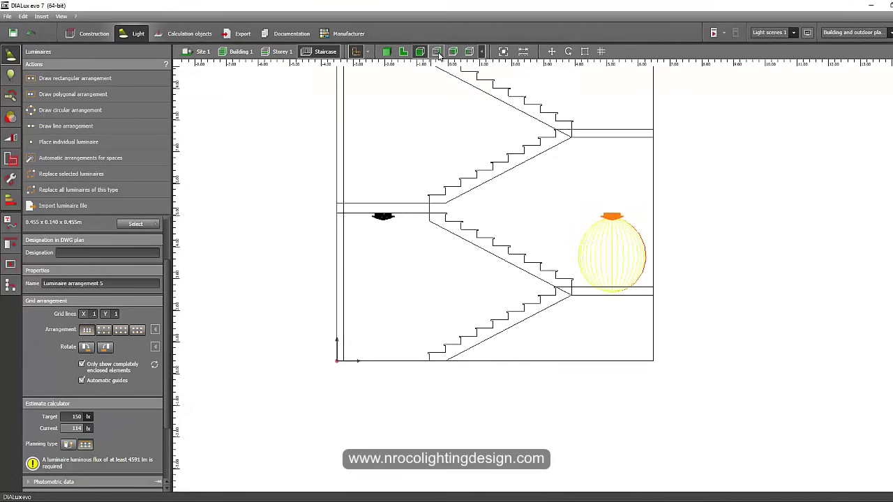
pyautogui.moveTo(510, 123); pyautogui.dragTo(415, 191, button='middle')
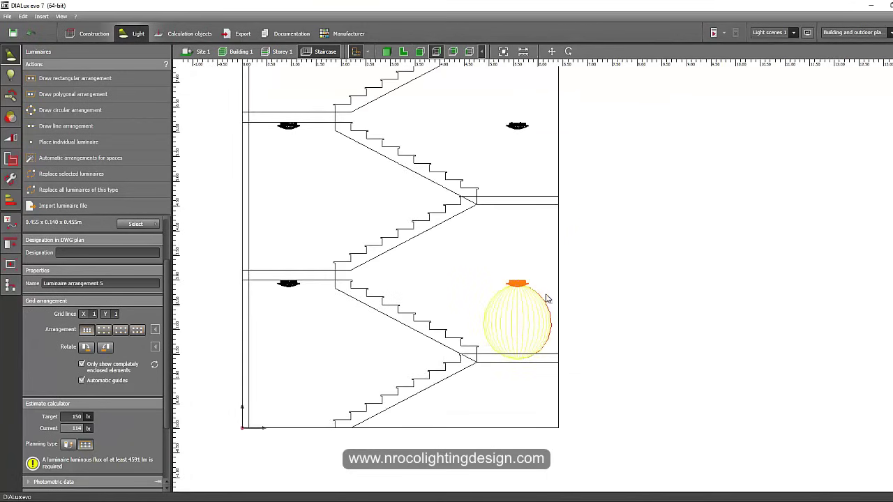
# Raise the two copied luminaires hanging above the half-landings to the undersides of the intermediate platforms, the lower one to about 4.534 m.
pyautogui.moveTo(468, 167); pyautogui.dragTo(579, 384)
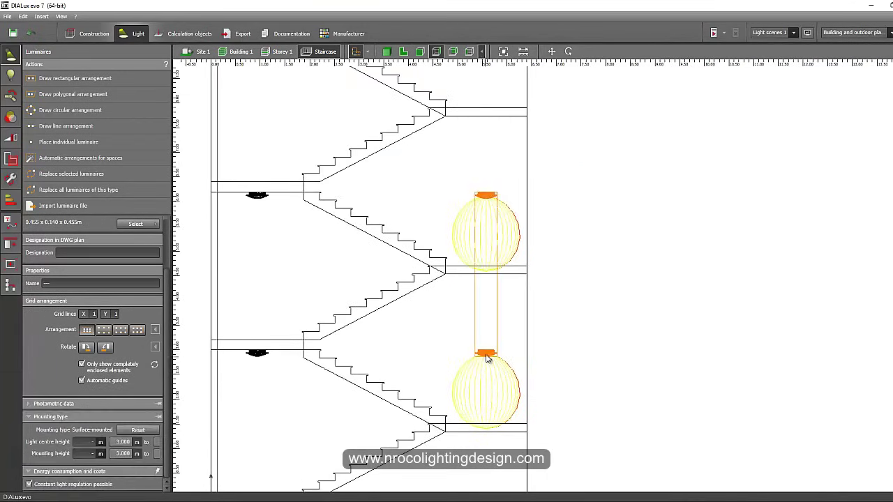
pyautogui.rightClick(486, 355)
pyautogui.click(498, 361)
pyautogui.moveTo(483, 229); pyautogui.dragTo(480, 158)
pyautogui.scroll(3, 479, 195)
pyautogui.scroll(2, 477, 153)
pyautogui.moveTo(502, 172); pyautogui.dragTo(489, 251, button='middle')
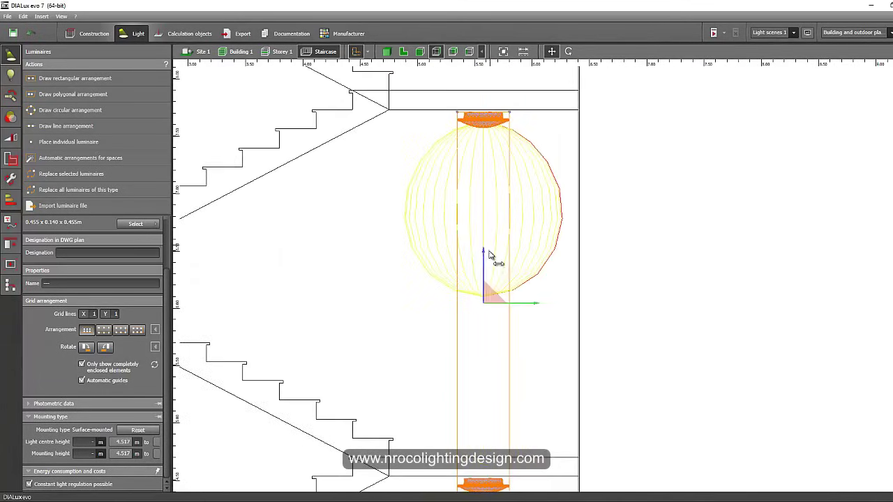
pyautogui.moveTo(483, 248); pyautogui.dragTo(483, 243)
pyautogui.scroll(-2, 637, 338)
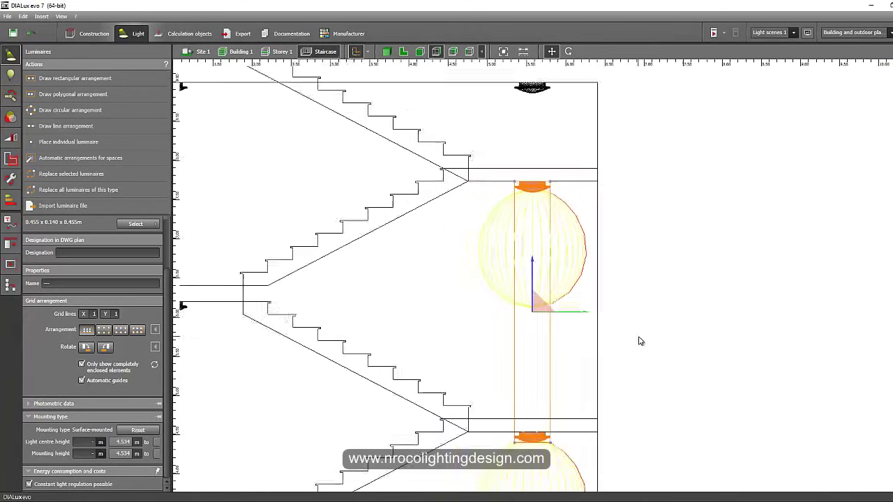
pyautogui.scroll(-3, 638, 342)
pyautogui.moveTo(656, 272); pyautogui.dragTo(618, 223, button='middle')
pyautogui.click(628, 310)
# Delete the ceiling luminaire above the uppermost intermediate platform in the side elevation.
pyautogui.scroll(1, 561, 220)
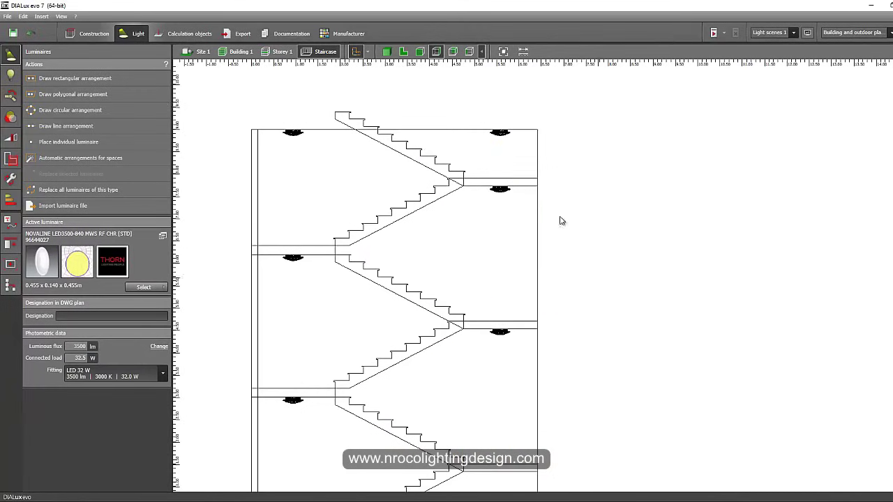
pyautogui.moveTo(468, 103); pyautogui.dragTo(532, 160)
pyautogui.scroll(-5, 540, 182)
pyautogui.moveTo(583, 252); pyautogui.dragTo(588, 243, button='middle')
pyautogui.scroll(-1, 588, 243)
pyautogui.scroll(1, 588, 246)
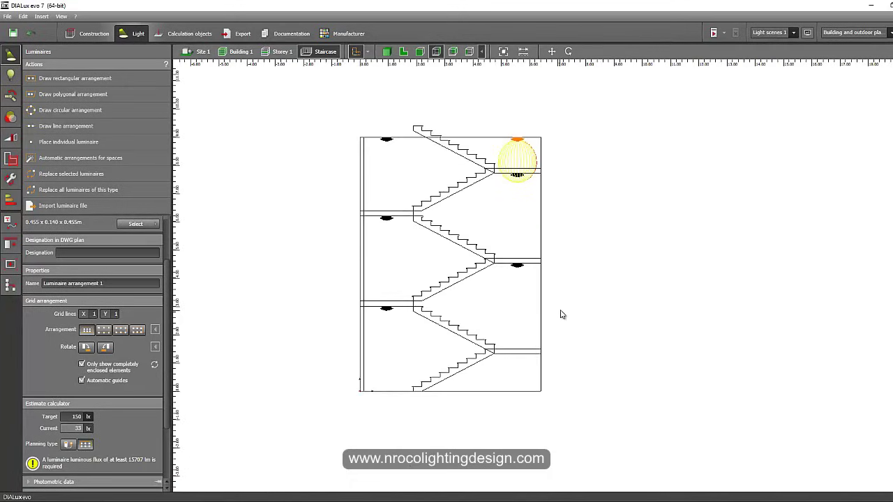
pyautogui.press('Delete')
# Examine the positions of the remaining luminaires, stairs and platforms in the side elevation and in 3D from several angles.
pyautogui.scroll(-1, 558, 286)
pyautogui.moveTo(557, 285); pyautogui.dragTo(541, 279, button='middle')
pyautogui.scroll(1, 541, 280)
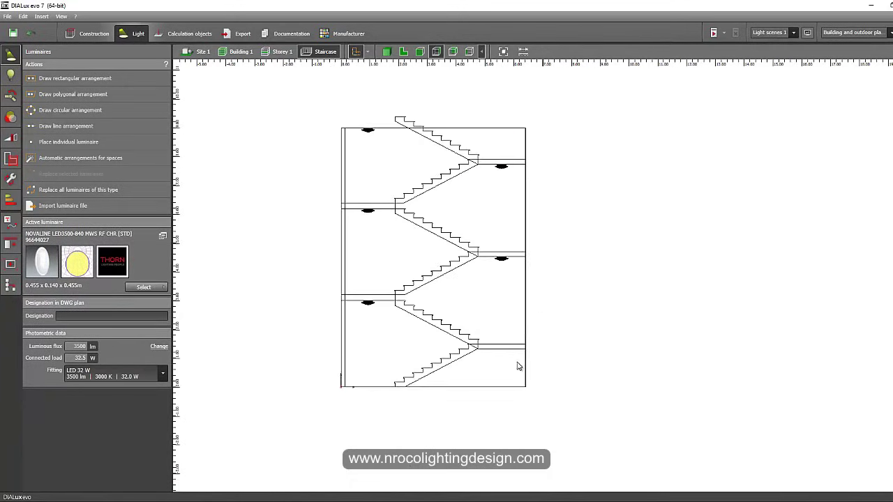
pyautogui.scroll(1, 503, 360)
pyautogui.click(385, 51)
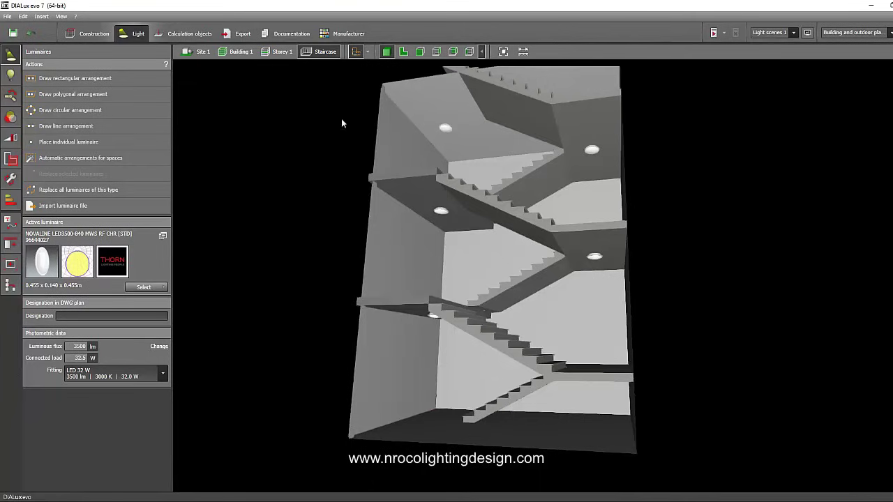
pyautogui.scroll(1, 562, 392)
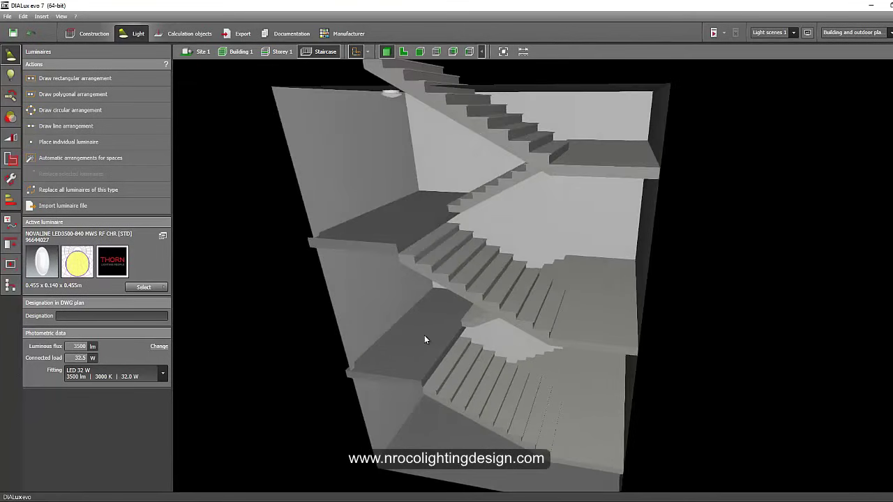
pyautogui.moveTo(453, 394); pyautogui.dragTo(569, 290, button='right')
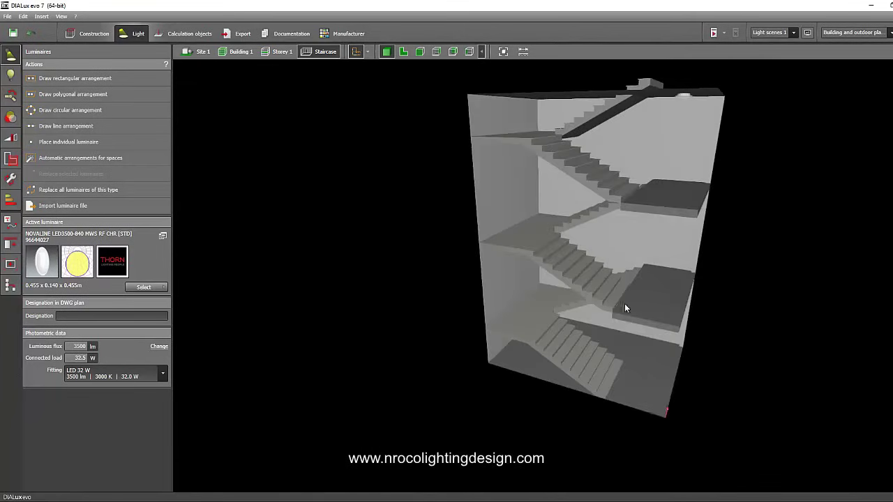
pyautogui.scroll(2, 624, 305)
pyautogui.moveTo(524, 211); pyautogui.dragTo(476, 285)
pyautogui.moveTo(447, 255); pyautogui.dragTo(415, 294)
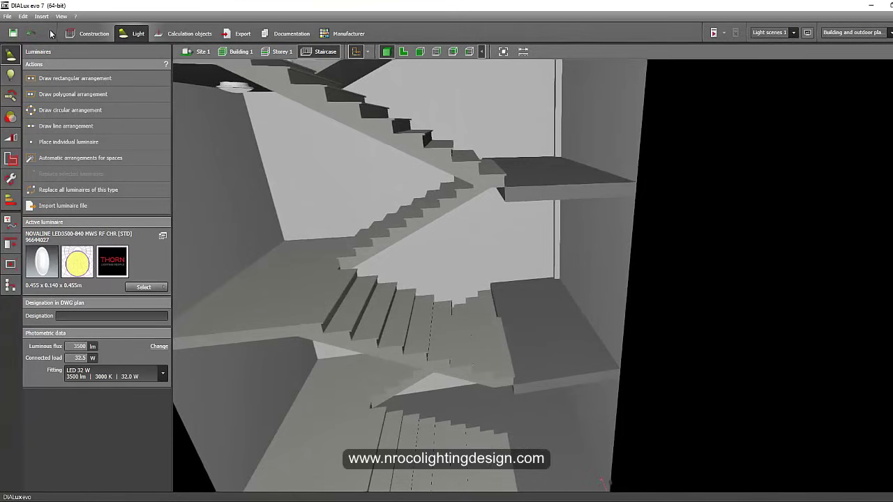
# Pick the painted material of the intermediate landing and apply it to the two darker platforms on the opposite side of the stairs.
pyautogui.click(90, 34)
pyautogui.click(11, 286)
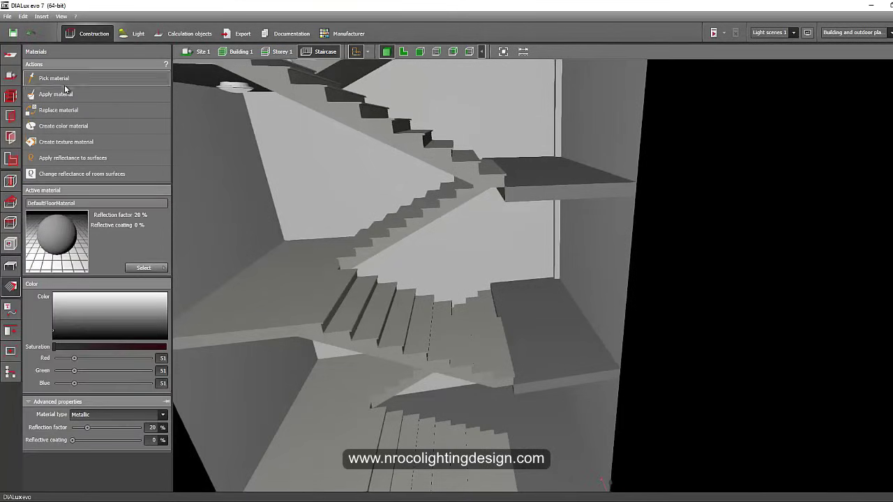
pyautogui.click(63, 81)
pyautogui.click(291, 298)
pyautogui.click(521, 340)
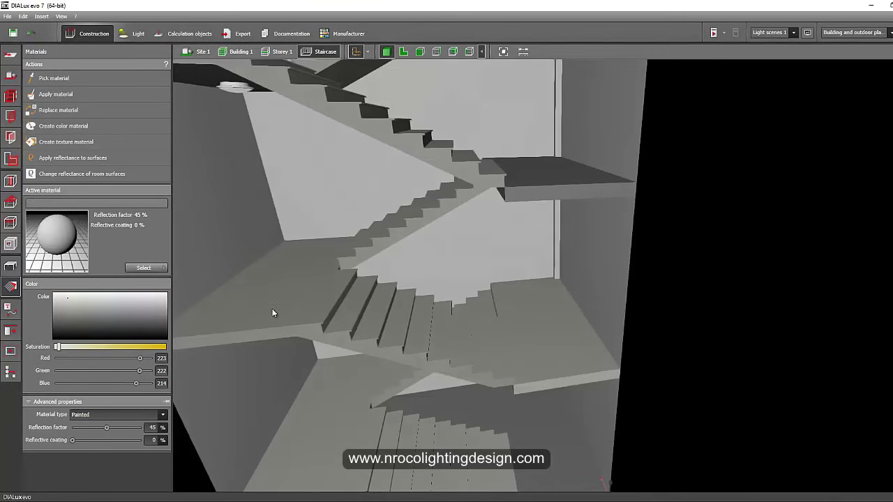
pyautogui.click(550, 186)
pyautogui.moveTo(519, 171); pyautogui.dragTo(575, 235, button='middle')
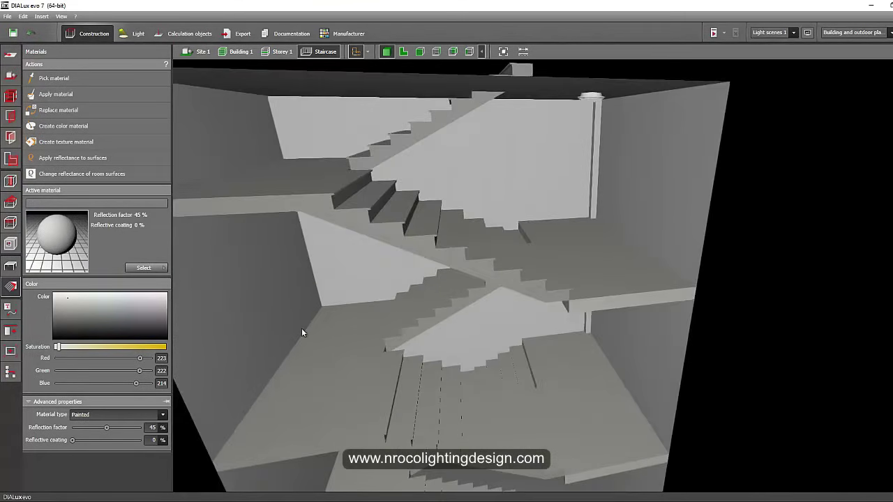
pyautogui.moveTo(302, 330); pyautogui.dragTo(319, 319, button='middle')
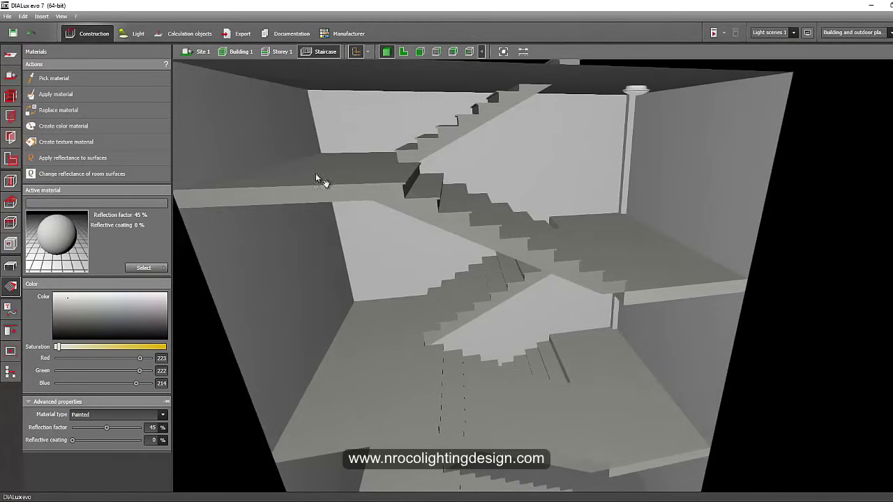
pyautogui.moveTo(315, 175); pyautogui.dragTo(315, 188, button='middle')
pyautogui.moveTo(492, 450); pyautogui.dragTo(510, 419, button='middle')
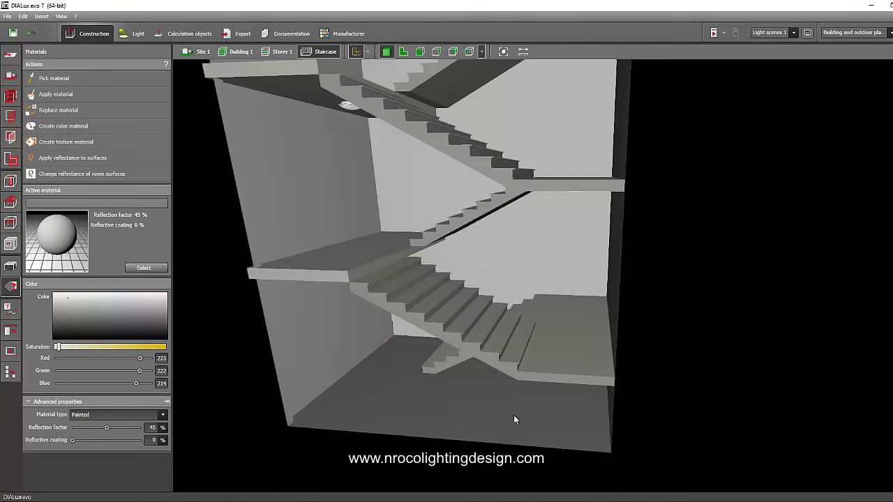
pyautogui.moveTo(488, 383); pyautogui.dragTo(563, 370, button='middle')
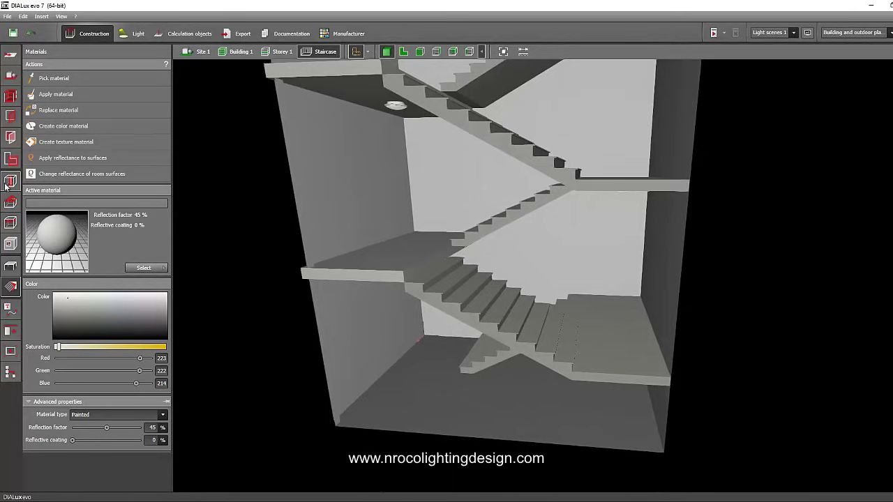
pyautogui.click(10, 223)
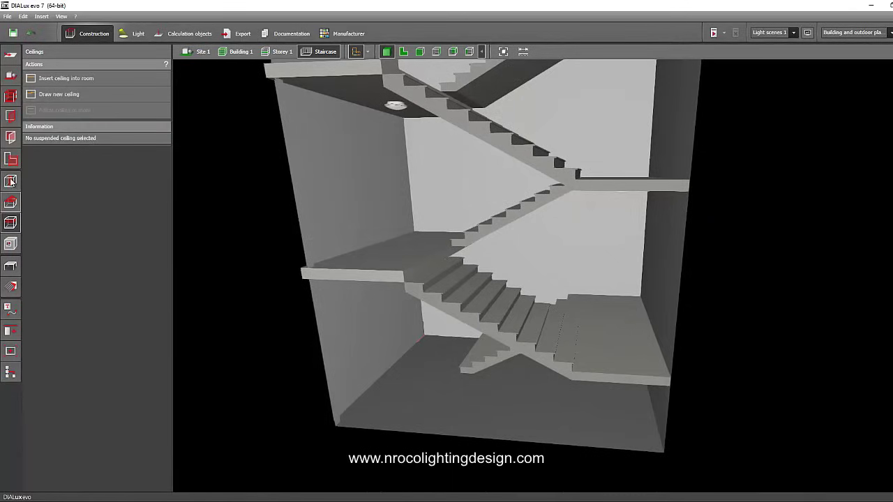
pyautogui.click(11, 159)
pyautogui.click(390, 376)
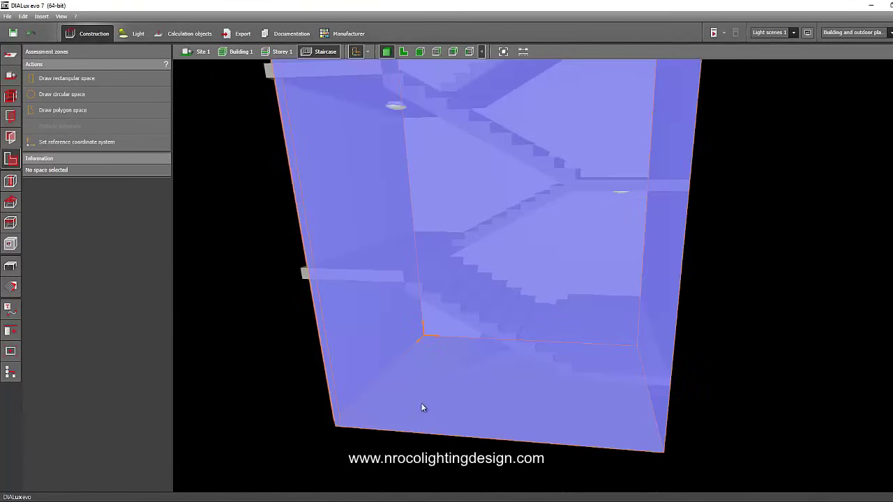
pyautogui.click(272, 377)
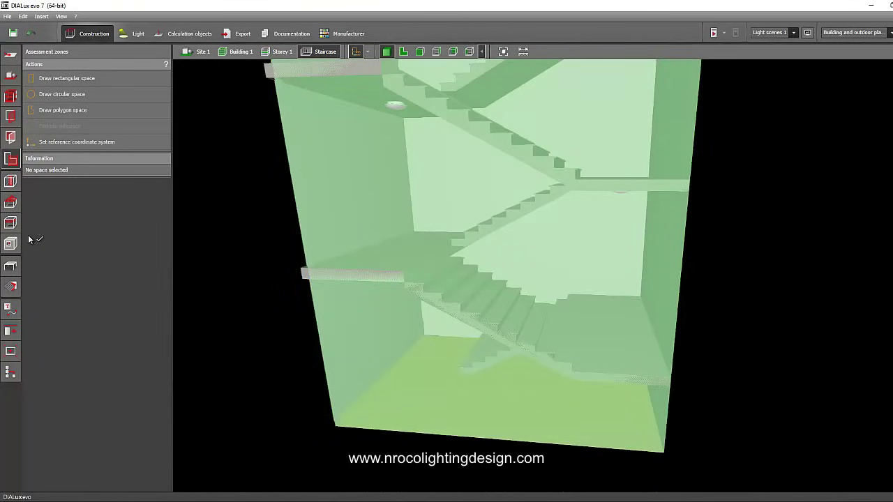
pyautogui.click(11, 266)
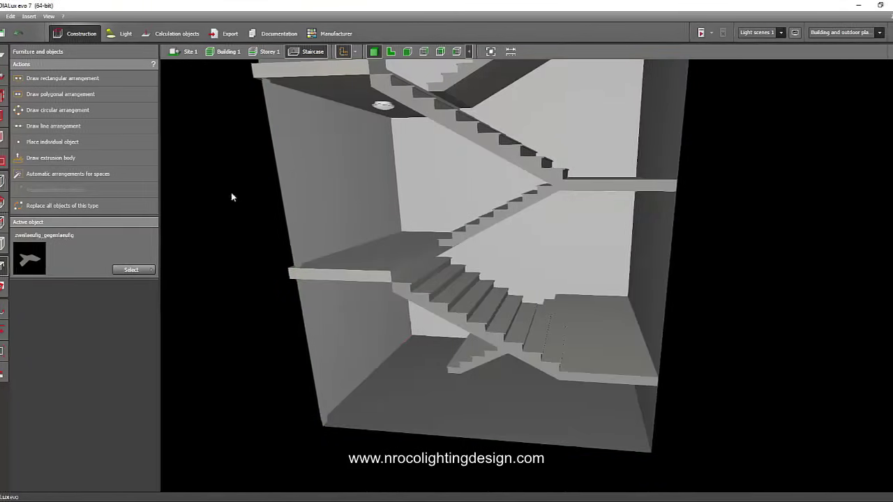
# Calculate the lighting of the staircase and read the average perpendicular illuminance of its workplane, then close the results overview.
pyautogui.moveTo(232, 194); pyautogui.dragTo(360, 164, button='right')
pyautogui.moveTo(229, 102); pyautogui.dragTo(335, 236, button='right')
pyautogui.moveTo(335, 239); pyautogui.dragTo(694, 89)
pyautogui.click(679, 32)
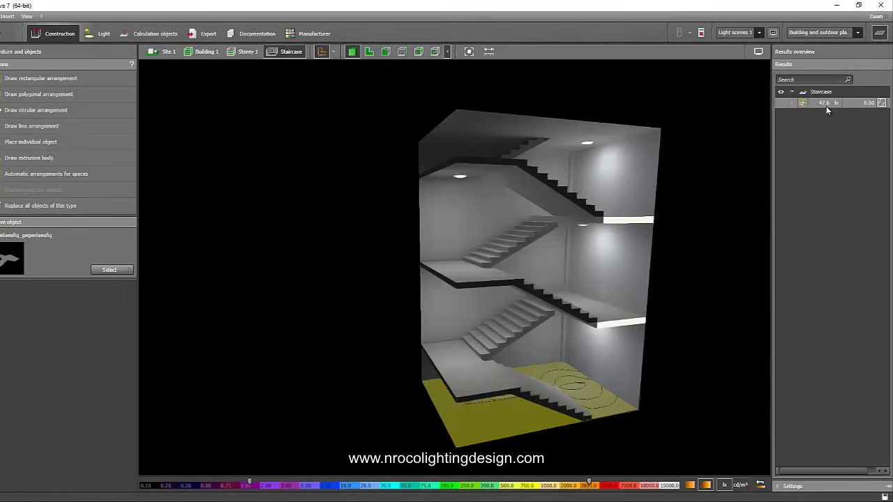
pyautogui.moveTo(823, 106)
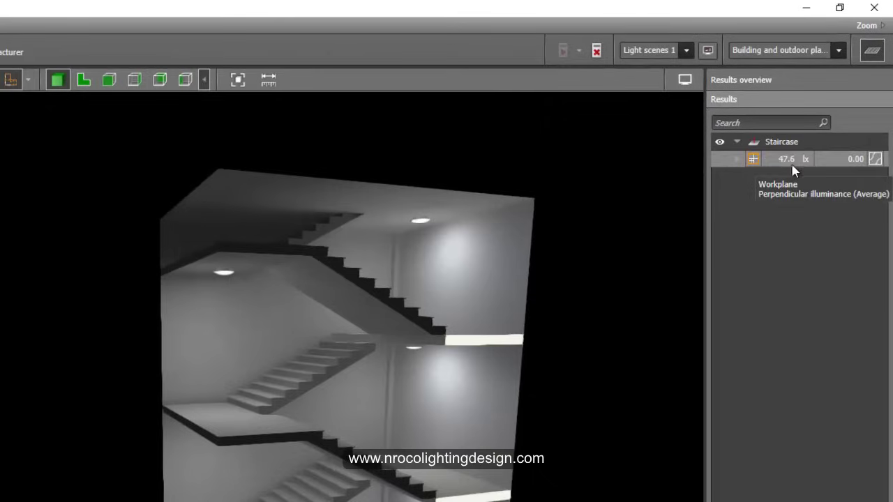
pyautogui.click(873, 51)
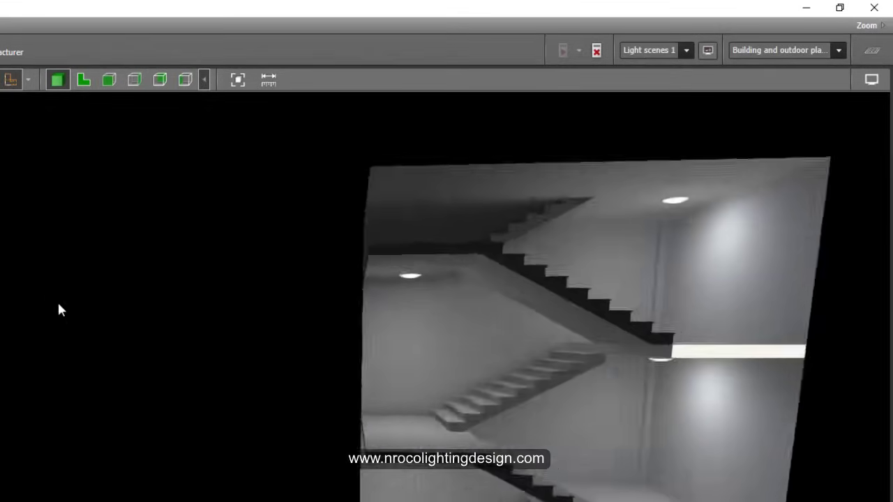
# Inspect the calculated staircase in 3D from several angles and display it in false colours.
pyautogui.moveTo(58, 307); pyautogui.dragTo(384, 392, button='right')
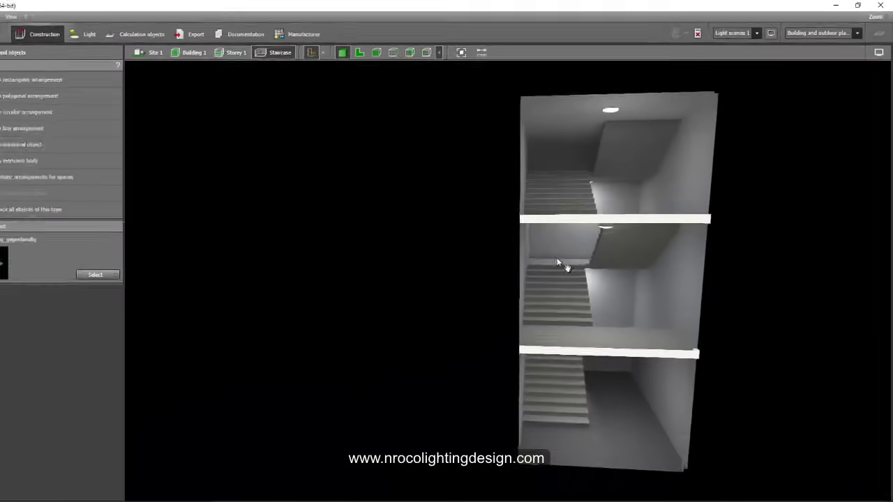
pyautogui.moveTo(556, 263); pyautogui.dragTo(566, 333)
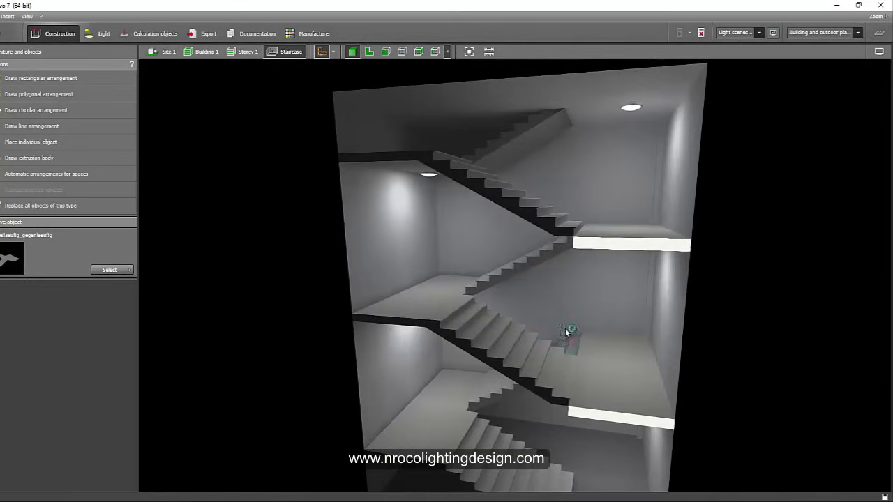
pyautogui.moveTo(528, 298)
pyautogui.mouseDown()
pyautogui.moveTo(514, 313)
pyautogui.moveTo(536, 305)
pyautogui.mouseUp()
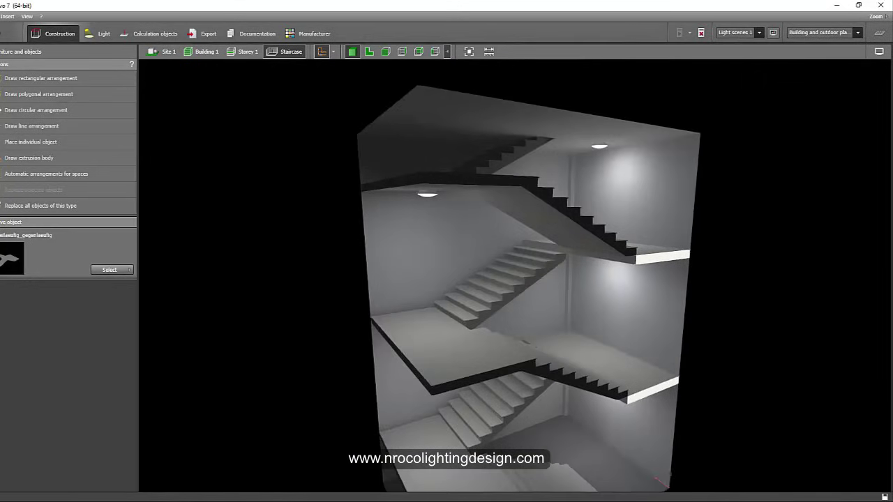
pyautogui.click(879, 51)
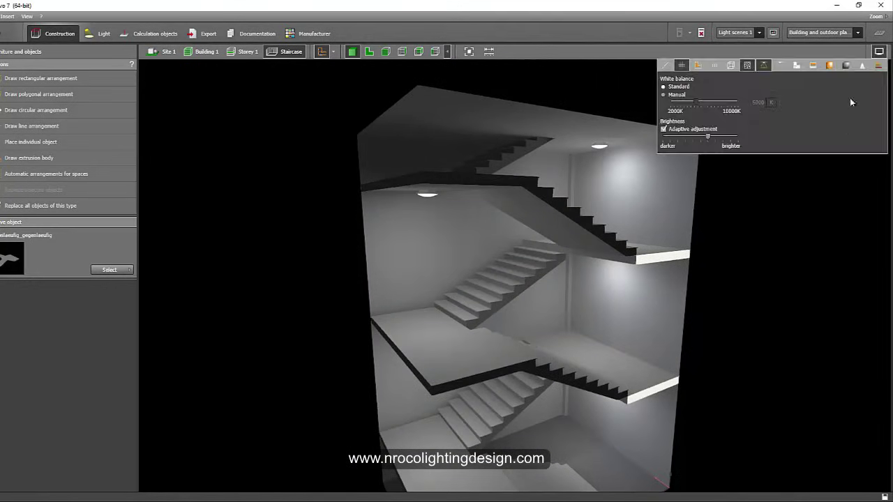
pyautogui.click(831, 65)
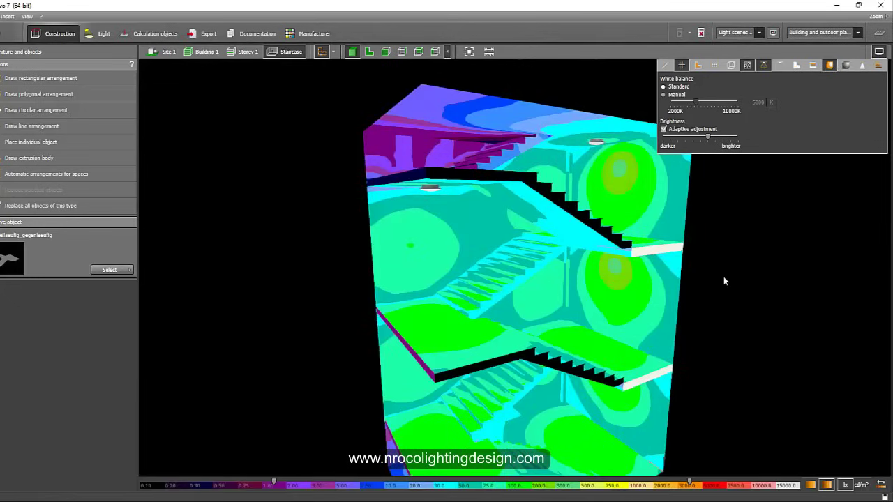
# Set the false-colour scale limits to 10 lx for the minimum and 500 lx for the maximum.
pyautogui.moveTo(791, 287); pyautogui.dragTo(453, 422)
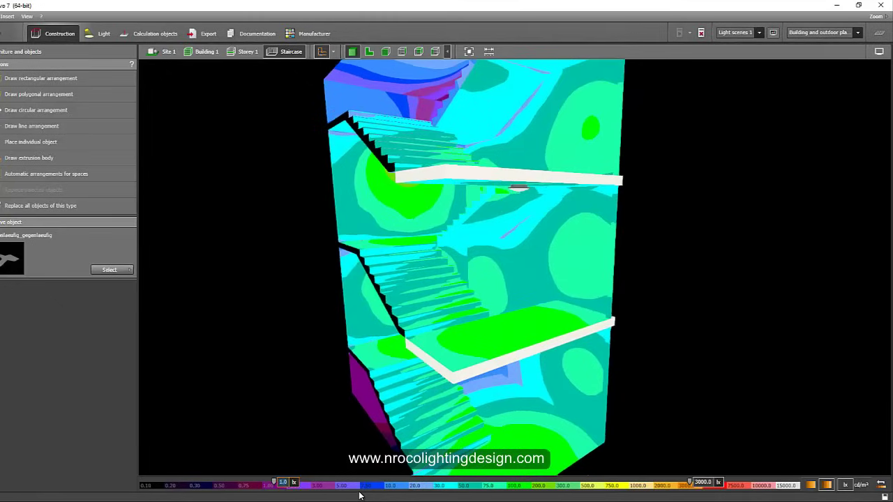
pyautogui.press('Return')
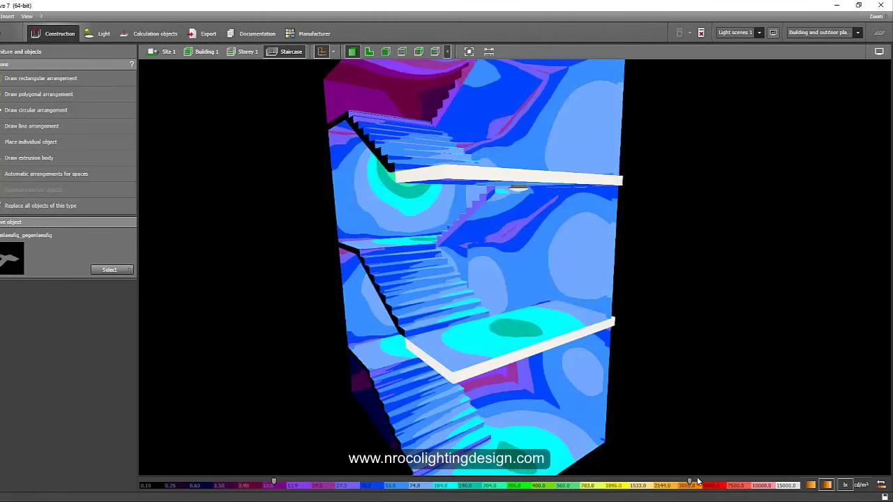
pyautogui.click(699, 484)
pyautogui.write('500')
pyautogui.press('Return')
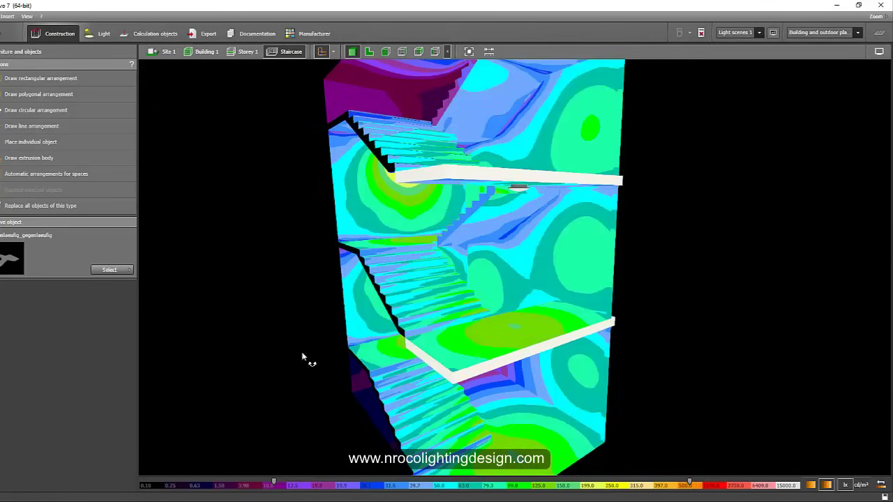
# Examine the false-colour illuminance distribution on the stair flights, landings and walls from several angles and at close range.
pyautogui.moveTo(301, 352); pyautogui.dragTo(302, 387, button='right')
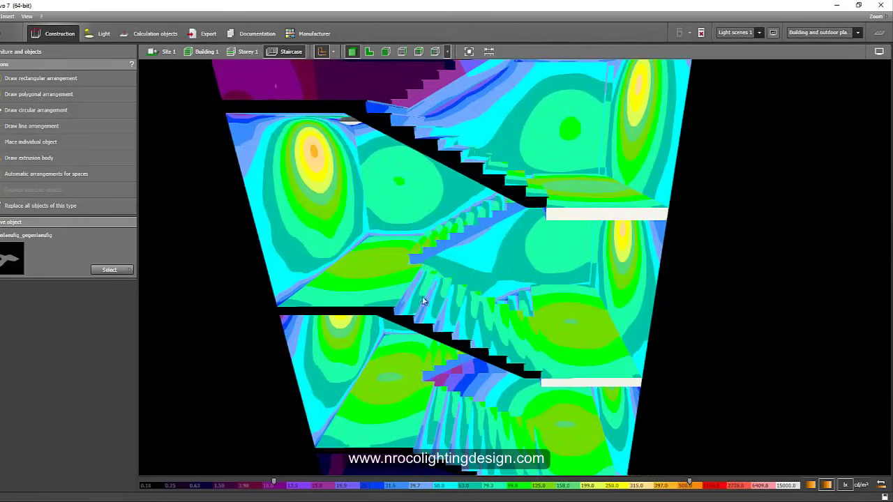
pyautogui.moveTo(518, 335); pyautogui.dragTo(489, 338)
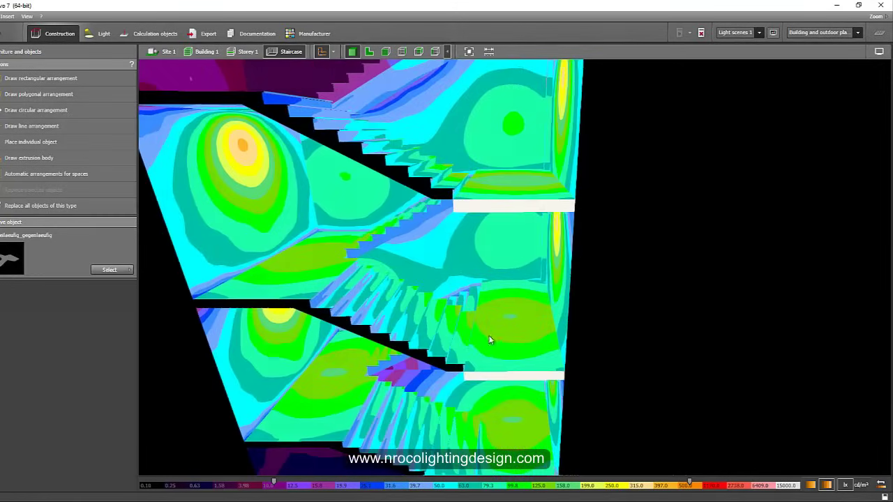
pyautogui.moveTo(399, 350); pyautogui.dragTo(378, 355)
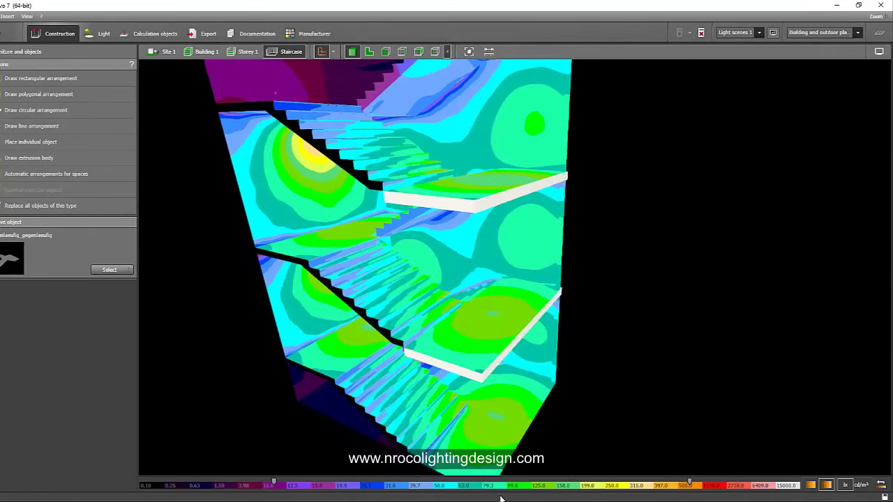
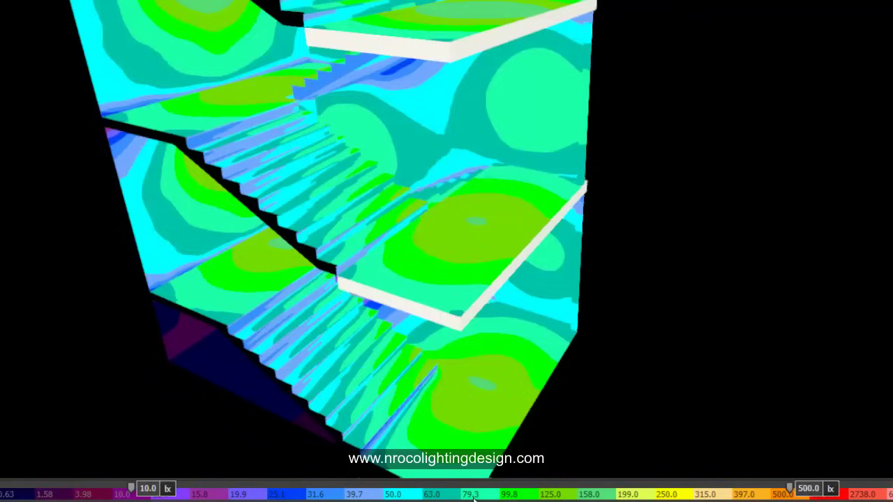
pyautogui.moveTo(661, 222); pyautogui.dragTo(467, 177, button='right')
pyautogui.moveTo(432, 112); pyautogui.dragTo(479, 234, button='middle')
pyautogui.scroll(3, 418, 219)
pyautogui.moveTo(275, 253); pyautogui.dragTo(373, 246)
pyautogui.moveTo(505, 290); pyautogui.dragTo(428, 181)
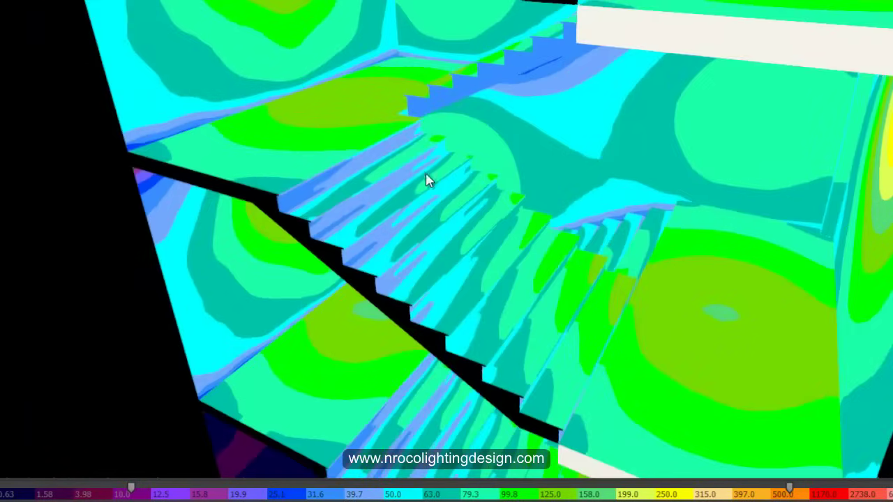
pyautogui.moveTo(486, 233); pyautogui.dragTo(497, 189)
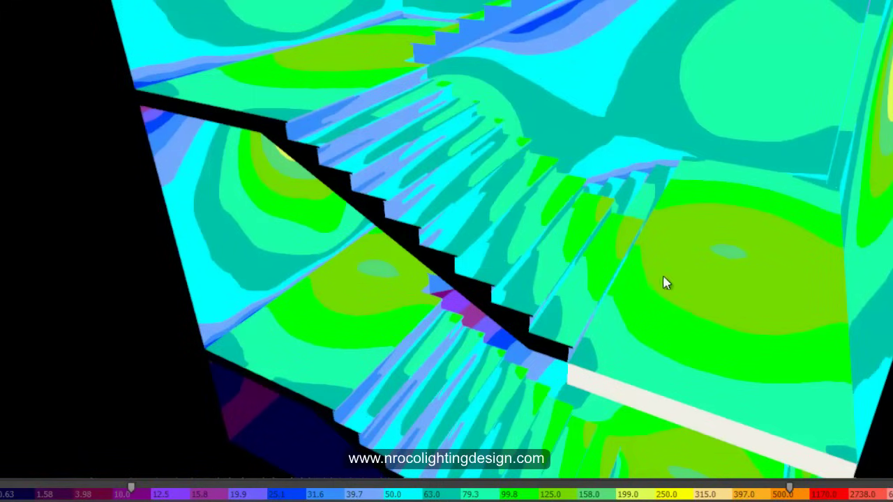
pyautogui.moveTo(527, 223); pyautogui.dragTo(371, 310)
pyautogui.moveTo(579, 313); pyautogui.dragTo(461, 234)
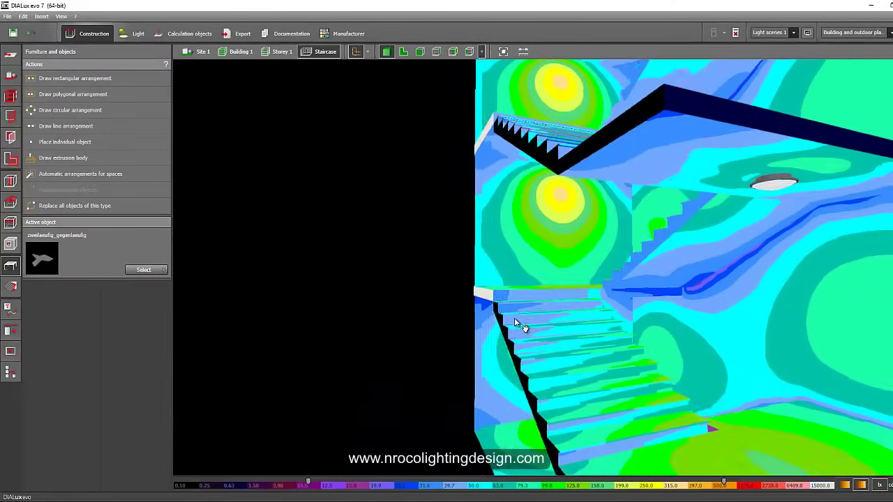
pyautogui.moveTo(514, 320); pyautogui.dragTo(558, 293)
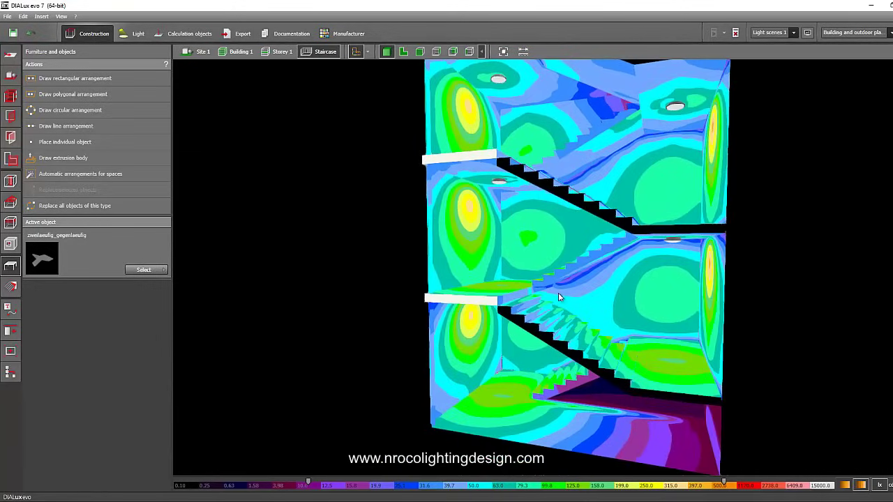
# Show the Staircase room in floor plan and delete its calculation results.
pyautogui.click(402, 52)
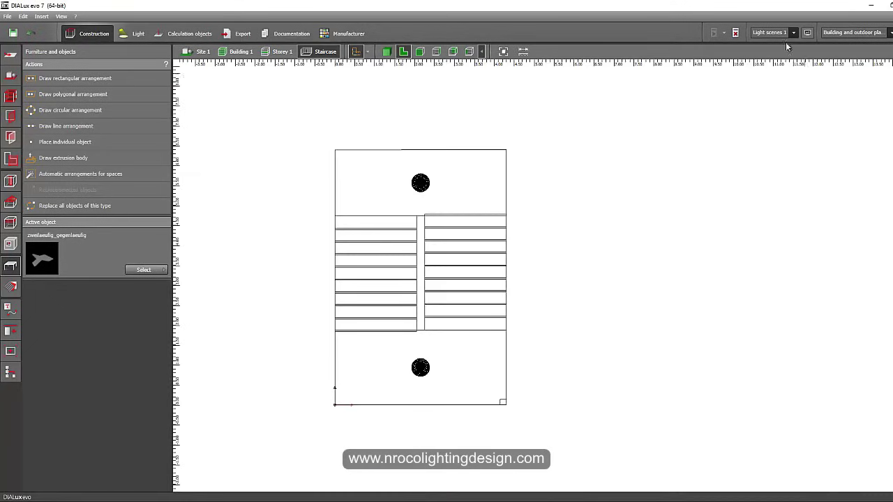
pyautogui.click(736, 33)
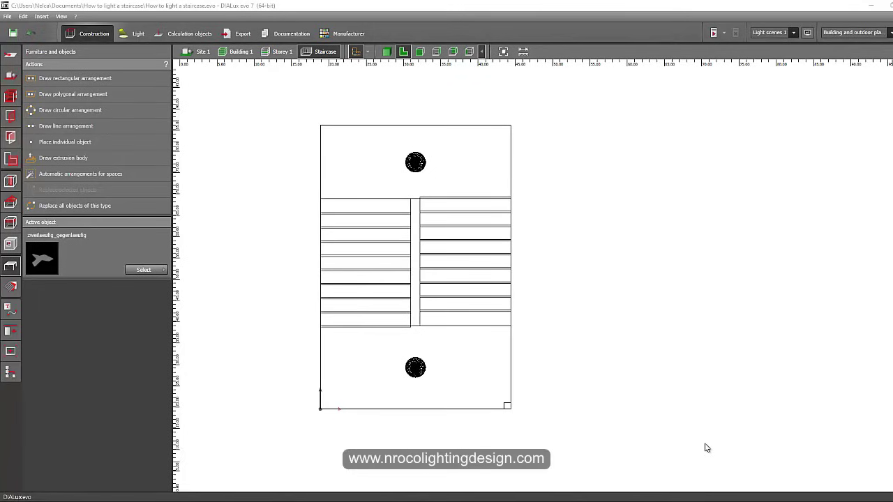
pyautogui.moveTo(368, 131); pyautogui.dragTo(474, 405)
pyautogui.click(224, 214)
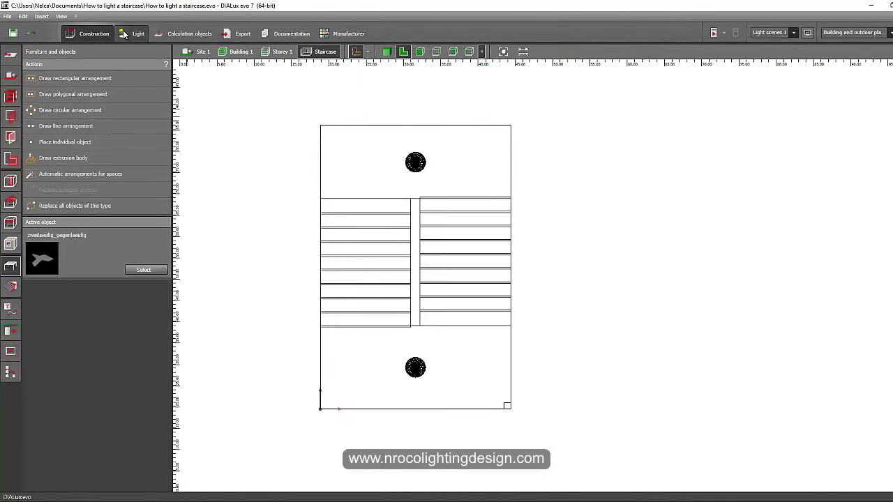
# Copy all landing luminaires in the floor plan and place the originals and the copies side by side, one set in line with each stair flight.
pyautogui.click(132, 33)
pyautogui.moveTo(376, 136); pyautogui.dragTo(468, 410)
pyautogui.click(429, 171)
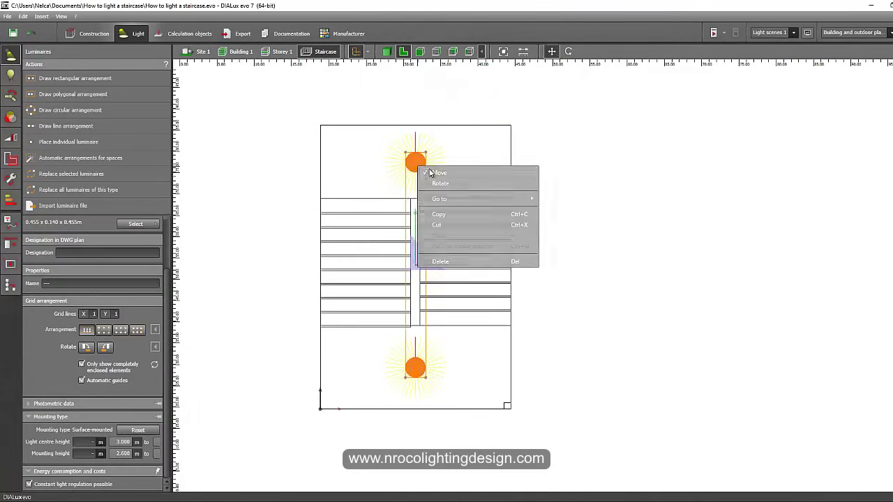
pyautogui.moveTo(466, 269); pyautogui.dragTo(418, 279)
pyautogui.hotkey('ctrl', 'v')
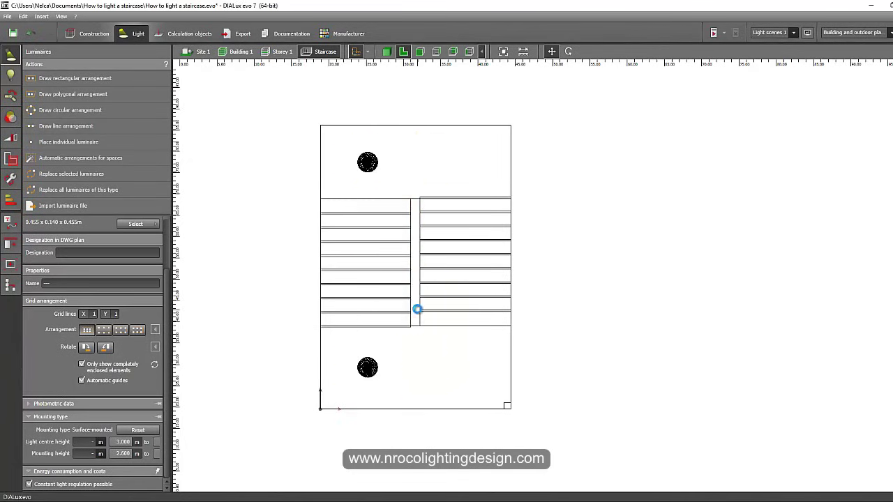
pyautogui.moveTo(419, 266); pyautogui.dragTo(513, 285)
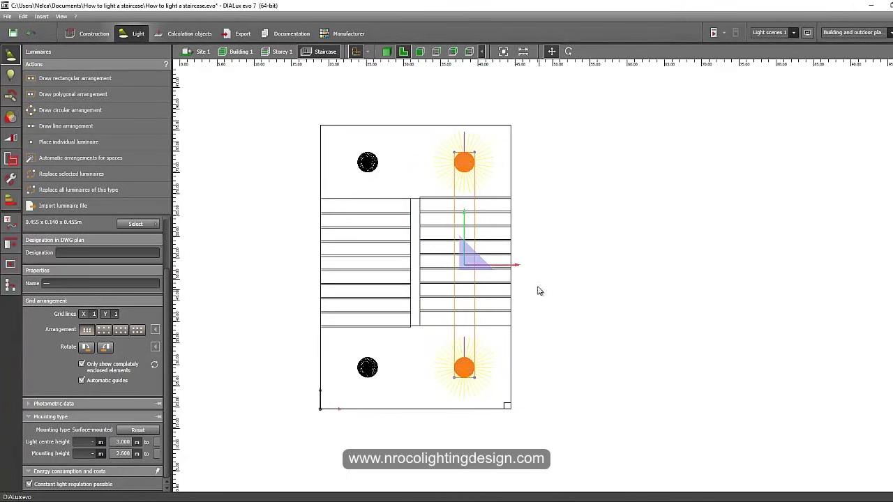
# Check the two sets of luminaires in 3D and in the elevation view.
pyautogui.click(274, 240)
pyautogui.click(390, 54)
pyautogui.click(420, 54)
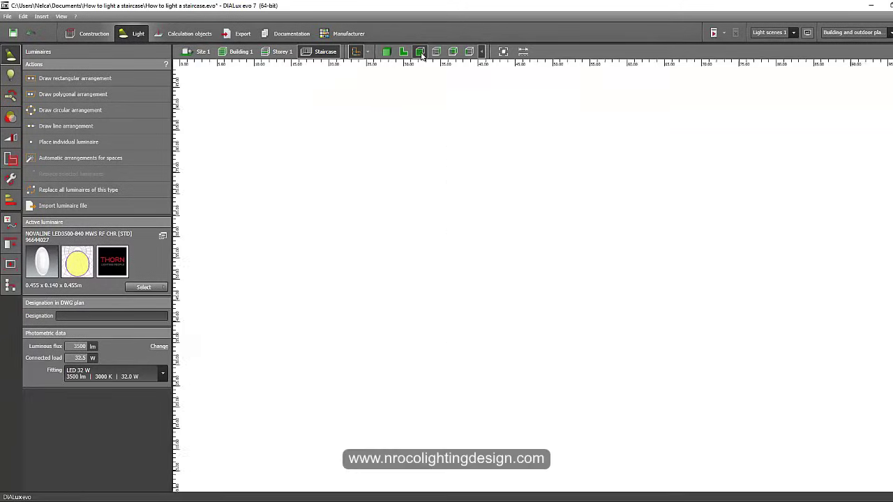
# Check the staircase luminaires in side elevation and 3D, and start the lighting calculation for the project.
pyautogui.click(436, 51)
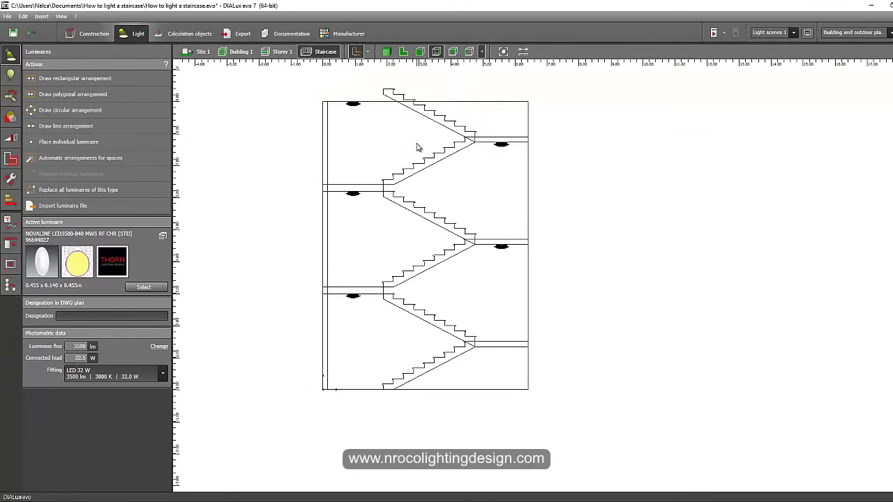
pyautogui.click(386, 52)
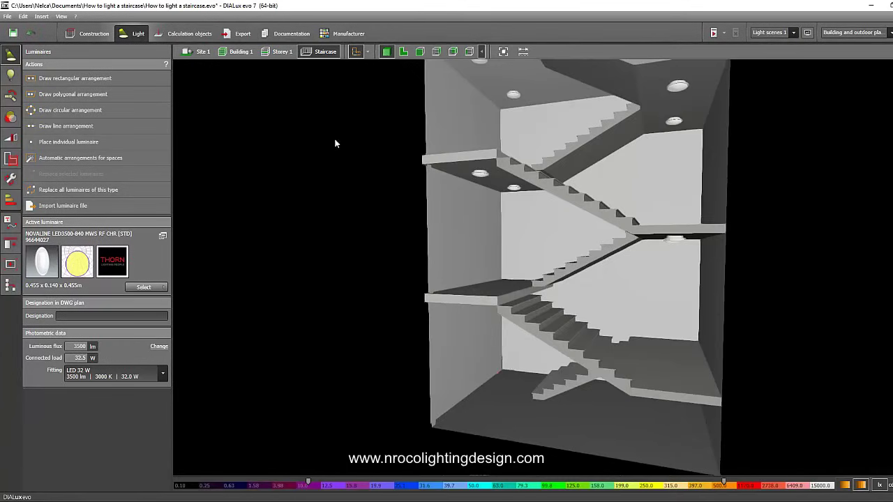
pyautogui.moveTo(335, 143); pyautogui.dragTo(455, 238)
pyautogui.moveTo(470, 249); pyautogui.dragTo(482, 295, button='right')
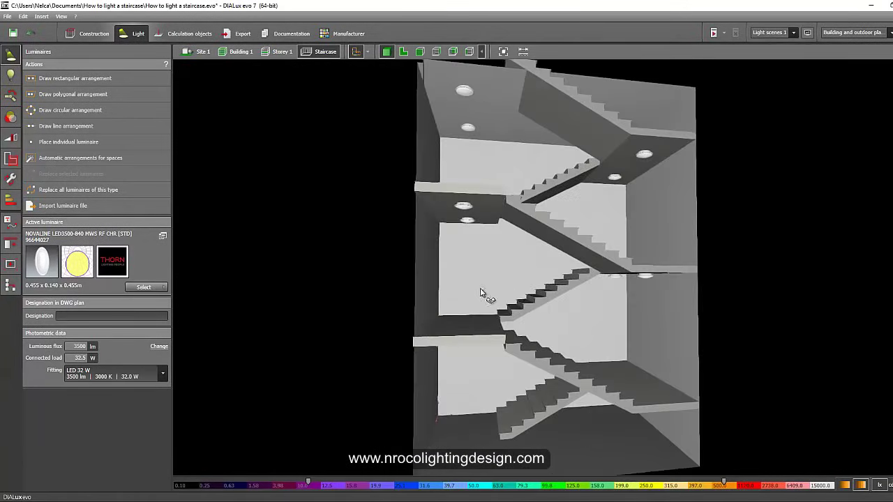
pyautogui.moveTo(475, 261); pyautogui.dragTo(528, 339, button='right')
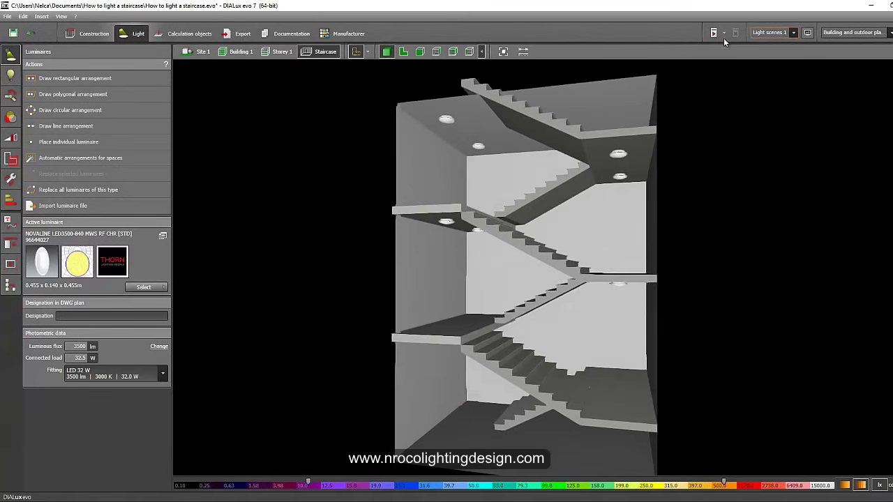
pyautogui.click(714, 33)
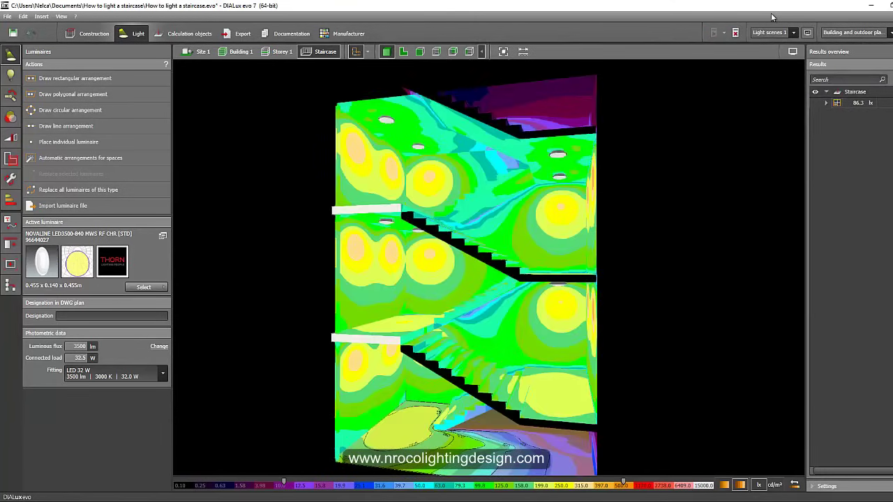
# Examine the false-colour illuminance on the stair flights and landings against the lux colour scale.
pyautogui.moveTo(686, 118); pyautogui.dragTo(661, 130, button='right')
pyautogui.click(857, 104)
pyautogui.click(695, 271)
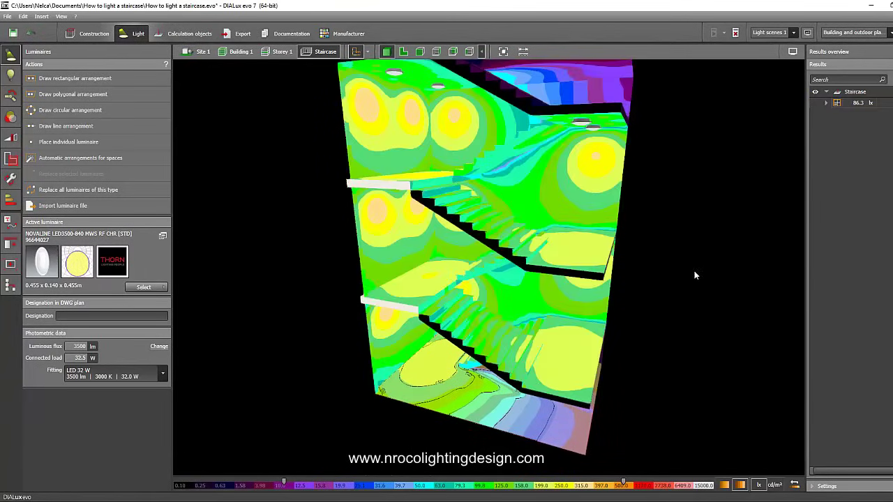
pyautogui.moveTo(695, 271); pyautogui.dragTo(720, 253, button='right')
pyautogui.moveTo(717, 201); pyautogui.dragTo(727, 191, button='right')
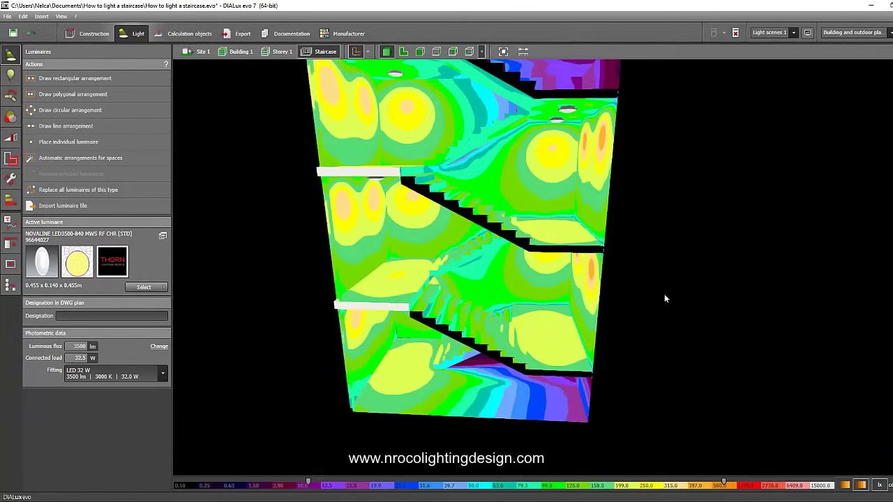
pyautogui.moveTo(664, 293); pyautogui.dragTo(540, 259)
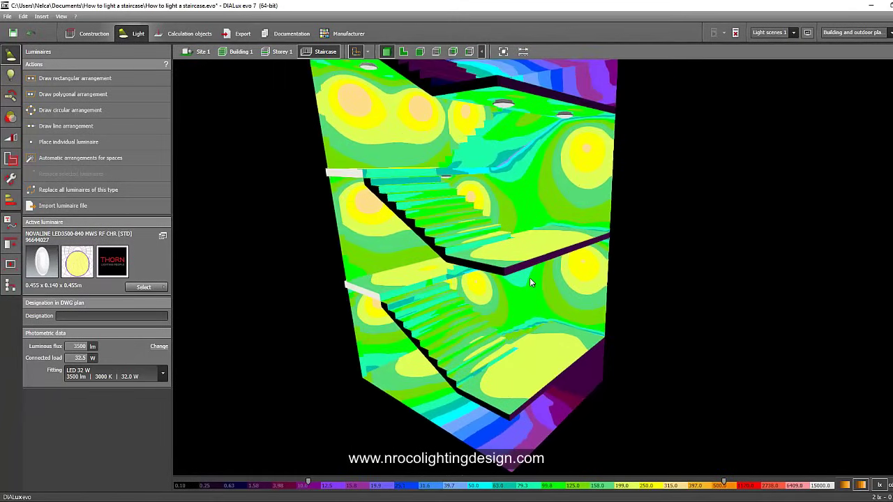
pyautogui.scroll(3, 482, 380)
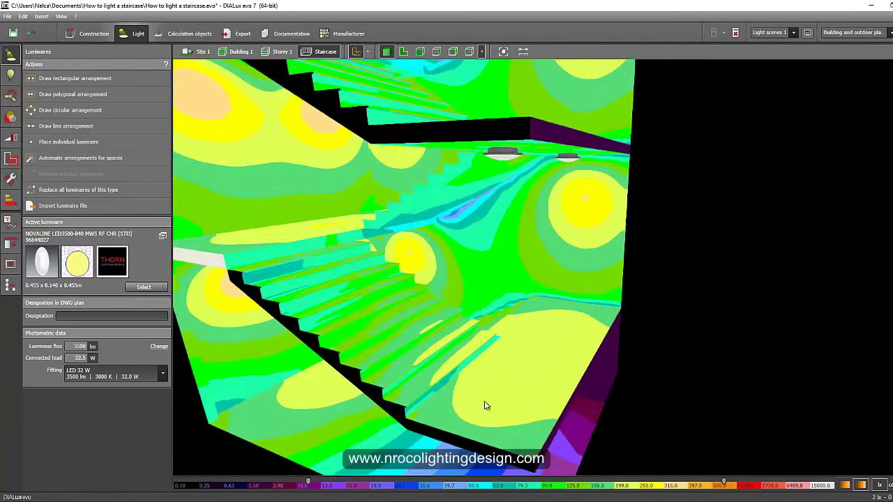
pyautogui.scroll(-2, 462, 370)
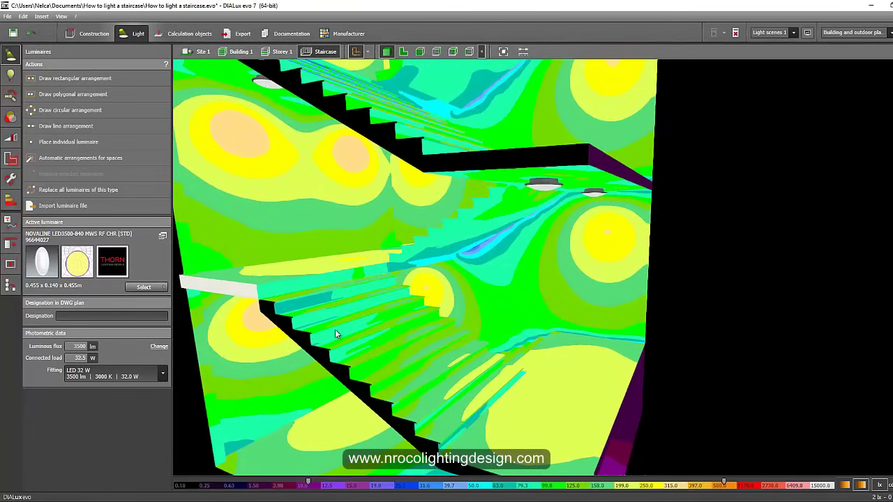
pyautogui.moveTo(335, 329); pyautogui.dragTo(446, 404, button='middle')
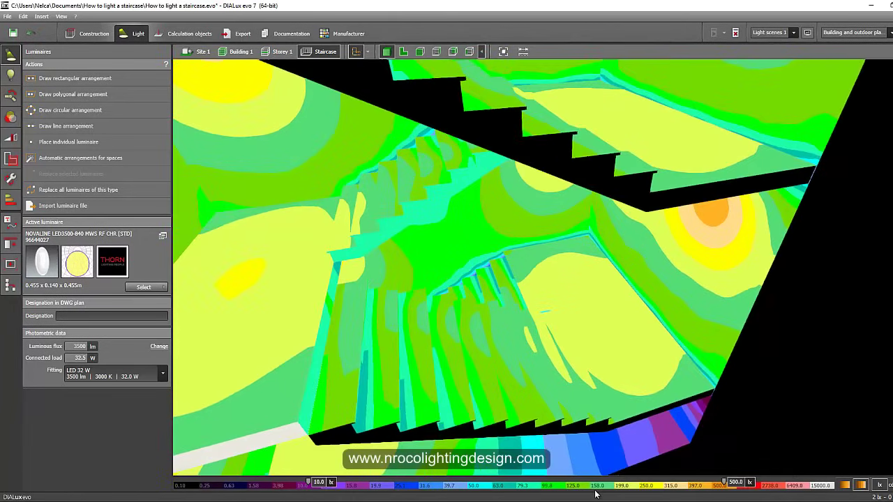
pyautogui.scroll(-10, 417, 340)
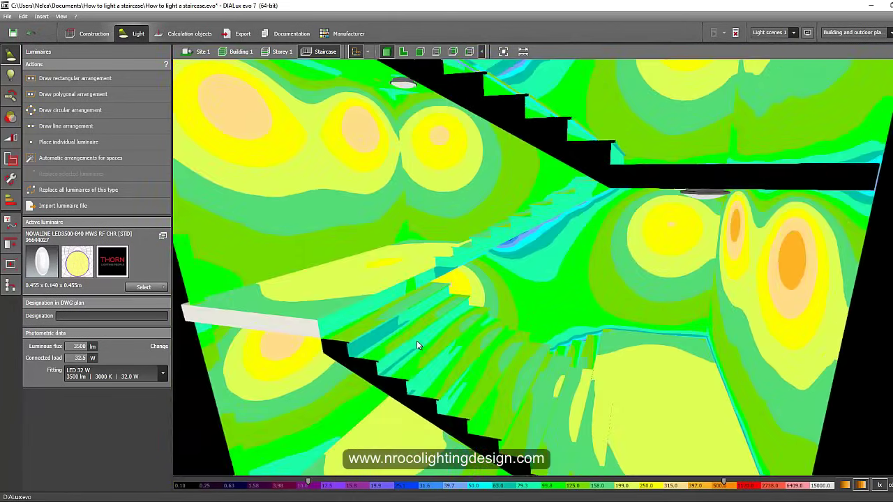
# Examine the false-colour results on the walls, landing undersides and stair treads from other sides of the staircase.
pyautogui.moveTo(330, 313); pyautogui.dragTo(398, 324, button='right')
pyautogui.scroll(4, 398, 324)
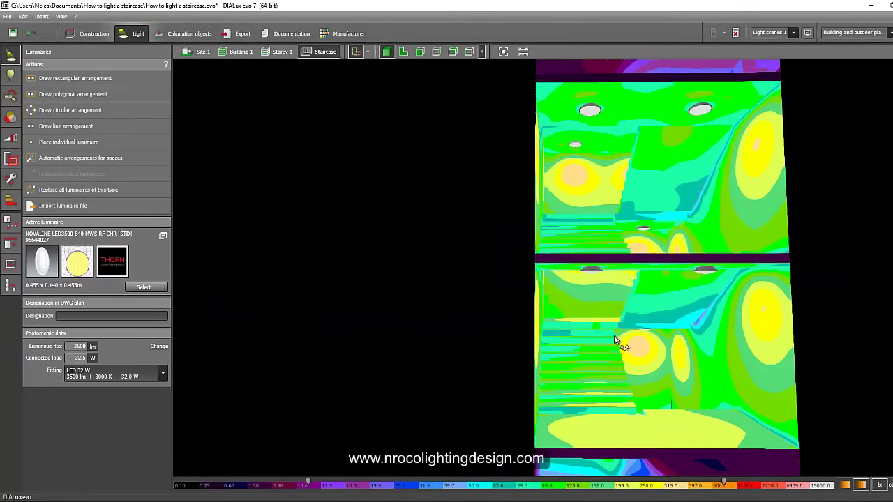
pyautogui.moveTo(617, 341); pyautogui.dragTo(663, 311, button='right')
pyautogui.moveTo(664, 311); pyautogui.dragTo(407, 293, button='middle')
pyautogui.scroll(-4, 407, 293)
pyautogui.moveTo(341, 318); pyautogui.dragTo(502, 332, button='right')
pyautogui.scroll(4, 502, 332)
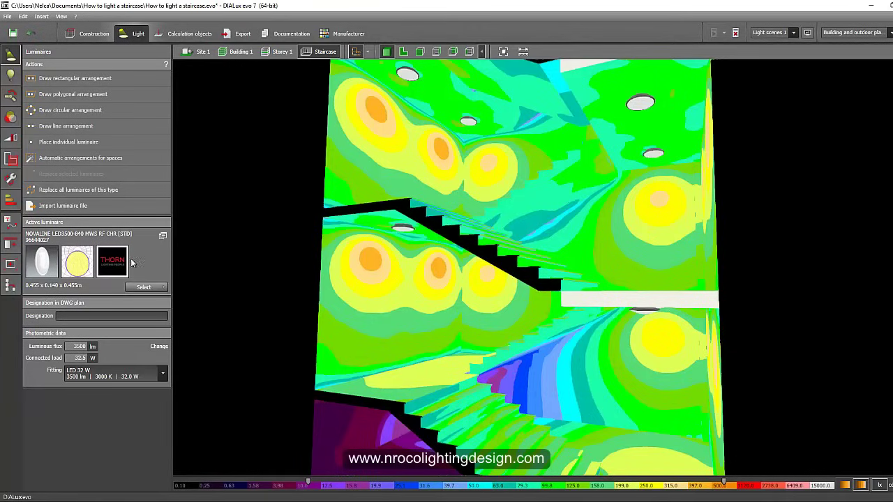
pyautogui.click(403, 227)
pyautogui.click(253, 282)
pyautogui.moveTo(255, 282); pyautogui.dragTo(474, 273, button='right')
pyautogui.scroll(-3, 350, 279)
pyautogui.moveTo(289, 240); pyautogui.dragTo(546, 228, button='right')
pyautogui.scroll(3, 544, 230)
pyautogui.moveTo(522, 272); pyautogui.dragTo(767, 225, button='middle')
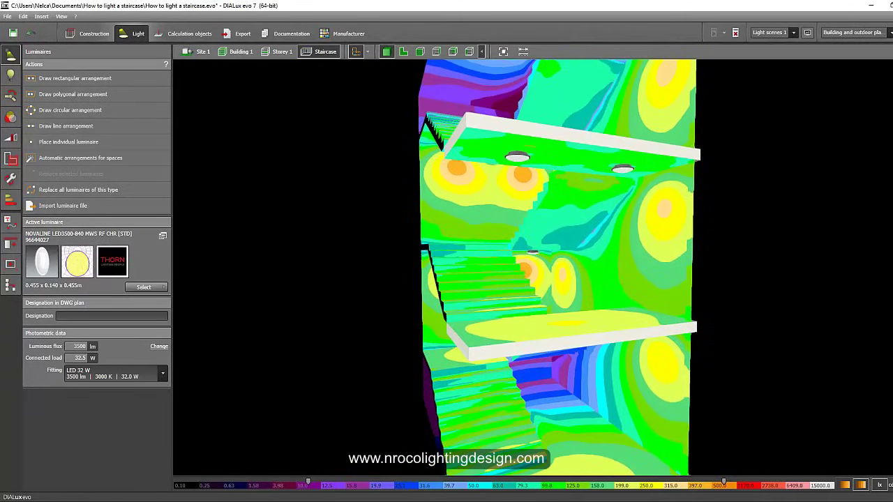
# Review the staircase results overview and save an angled false-colour view of the staircase as a new export view.
pyautogui.moveTo(866, 144)
pyautogui.click(892, 52)
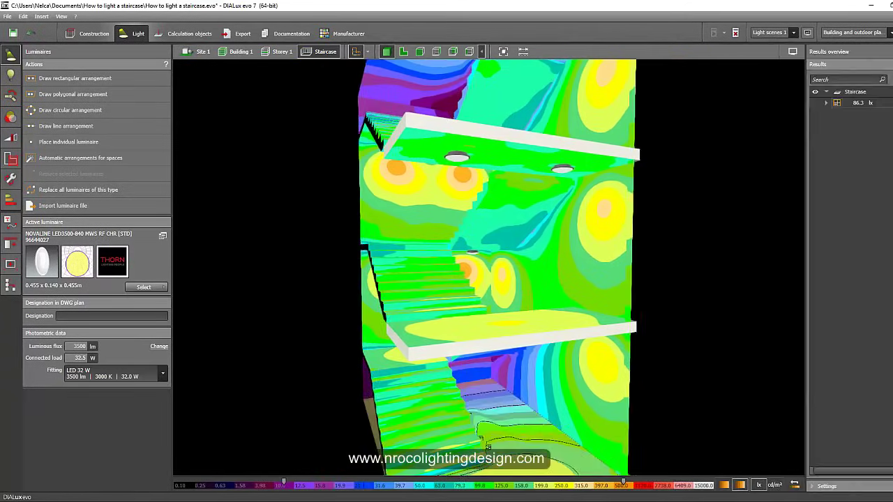
pyautogui.scroll(-2, 715, 204)
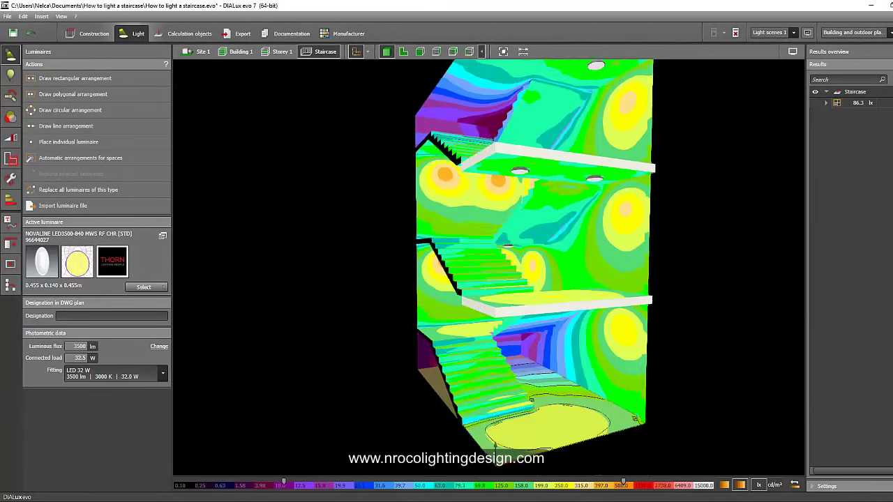
pyautogui.moveTo(747, 209); pyautogui.dragTo(477, 258, button='middle')
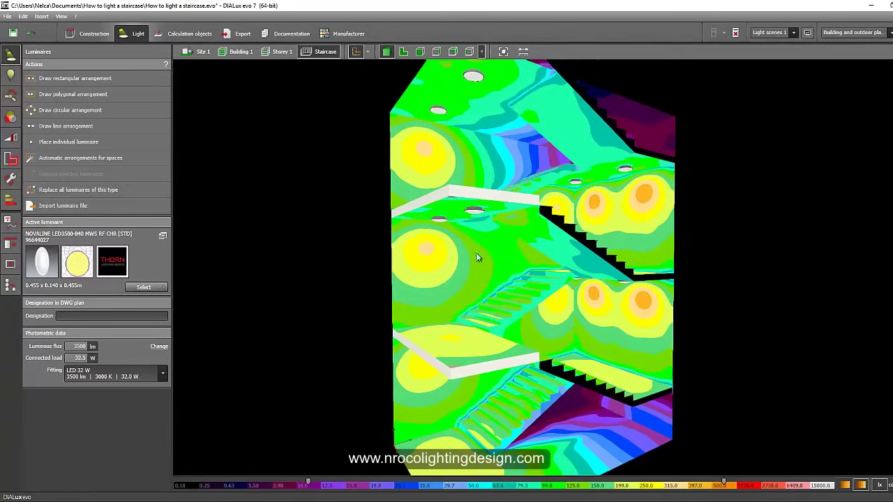
pyautogui.click(243, 36)
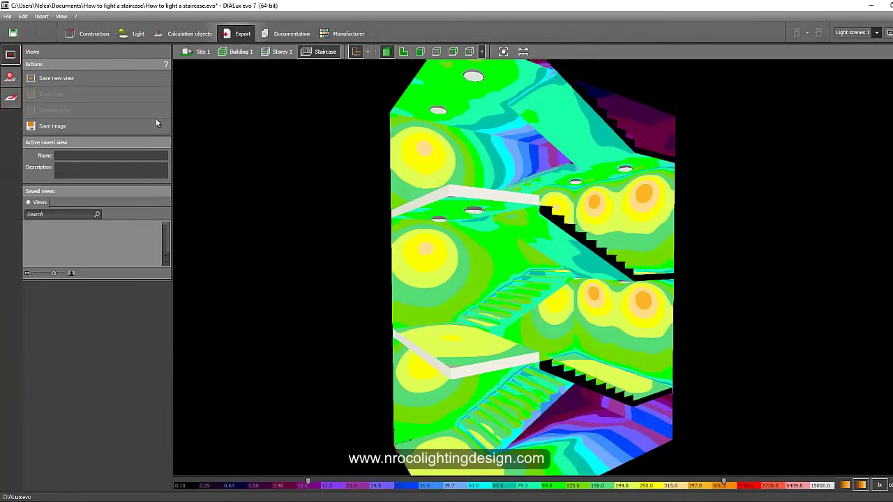
pyautogui.click(62, 81)
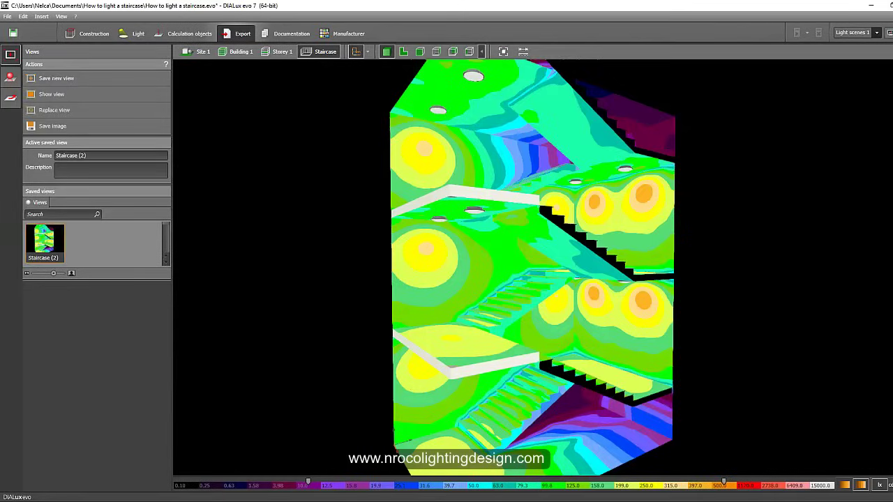
# Turn off the false-colour display and save the realistic rendering from the same viewpoint as a new view.
pyautogui.click(890, 53)
pyautogui.click(864, 67)
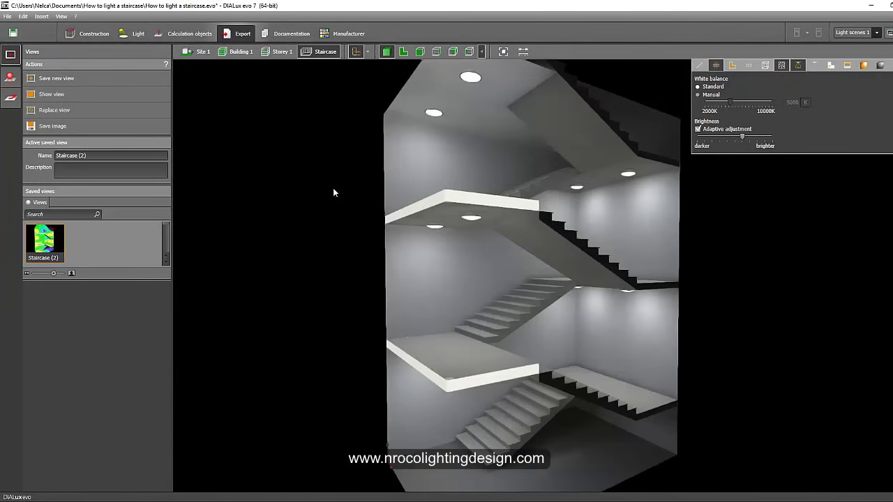
pyautogui.click(333, 189)
pyautogui.click(104, 80)
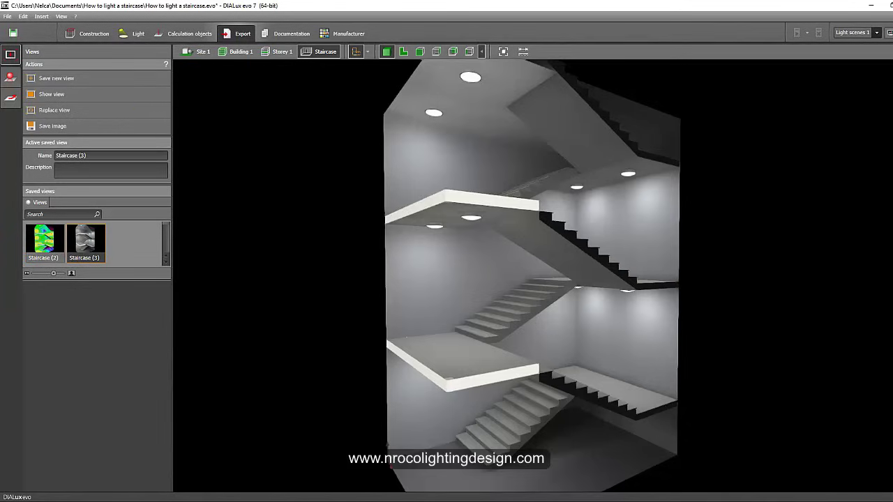
# Save a close-up rendered view of the stair flights and landings as a new view.
pyautogui.moveTo(287, 167); pyautogui.dragTo(421, 264, button='right')
pyautogui.moveTo(420, 263); pyautogui.dragTo(402, 265, button='middle')
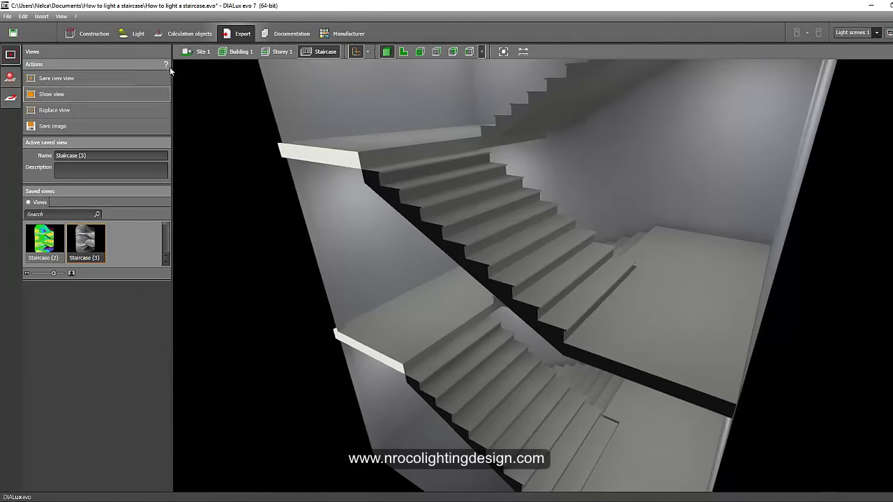
pyautogui.click(67, 82)
# Turn on the false-colour display and save the close-up of the stair flights as a new view.
pyautogui.moveTo(876, 91)
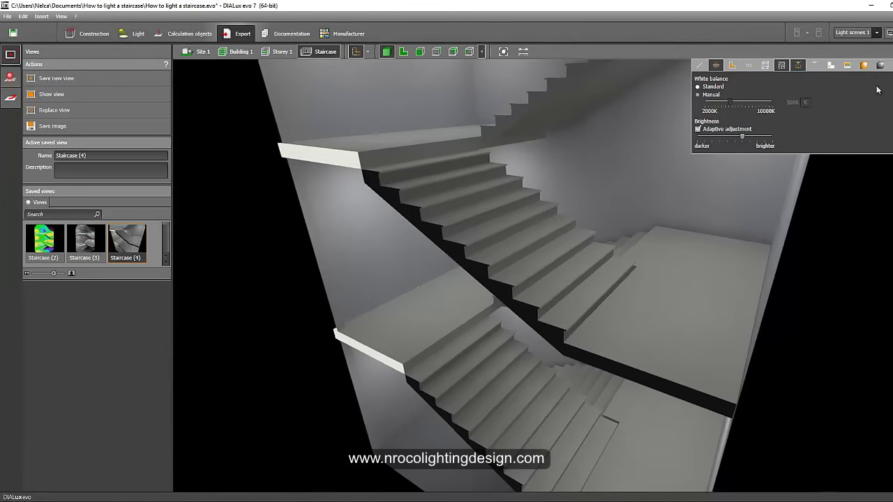
pyautogui.click(863, 65)
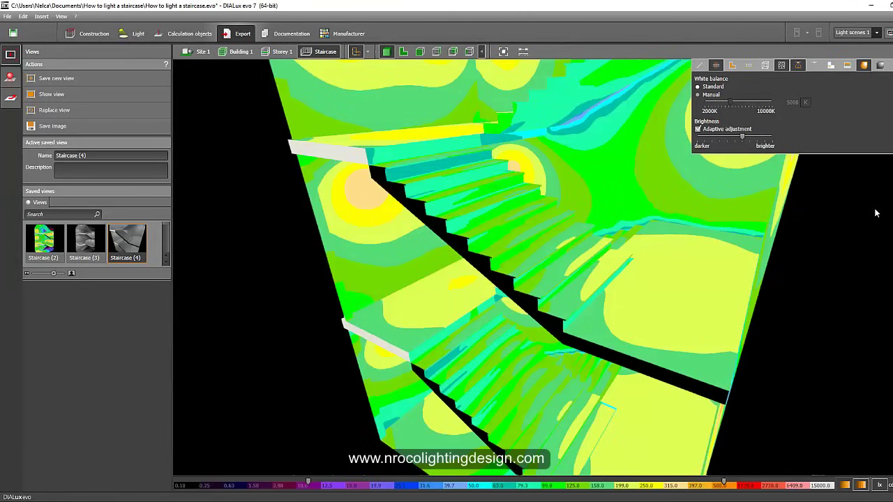
pyautogui.click(55, 78)
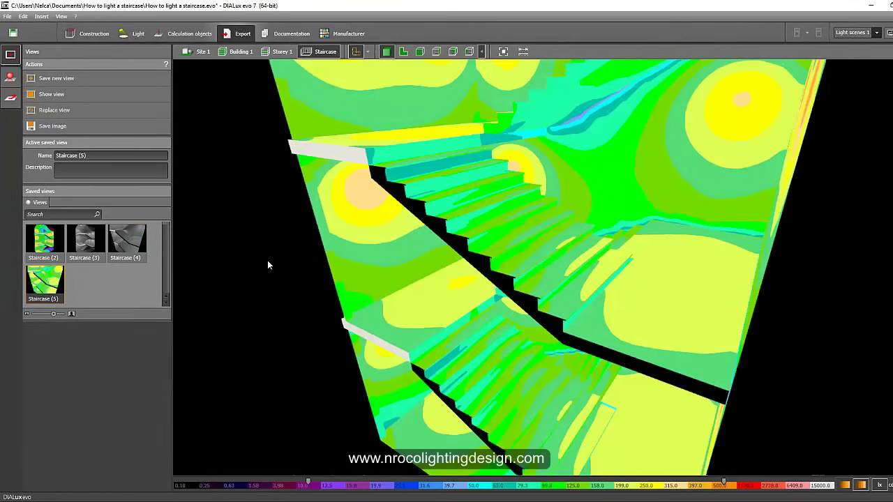
# Examine the false-colour light distribution over the whole staircase from several angles.
pyautogui.moveTo(269, 225); pyautogui.dragTo(280, 145, button='right')
pyautogui.scroll(-4, 348, 315)
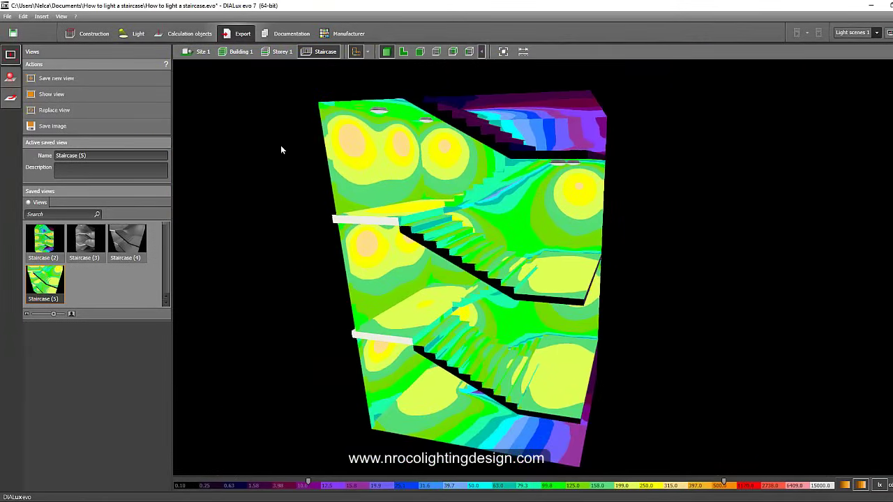
pyautogui.moveTo(363, 258); pyautogui.dragTo(492, 324, button='right')
pyautogui.scroll(4, 482, 341)
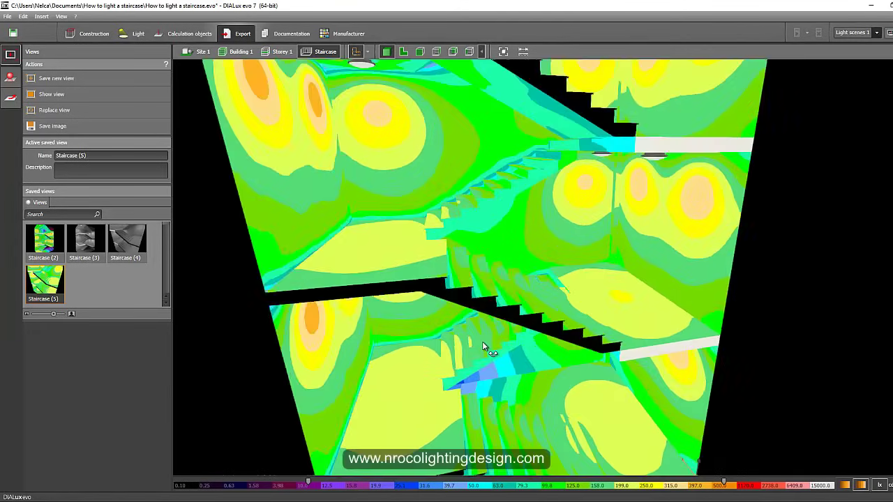
pyautogui.scroll(-4, 503, 341)
pyautogui.moveTo(522, 371); pyautogui.dragTo(439, 346, button='right')
pyautogui.moveTo(548, 325); pyautogui.dragTo(762, 190, button='right')
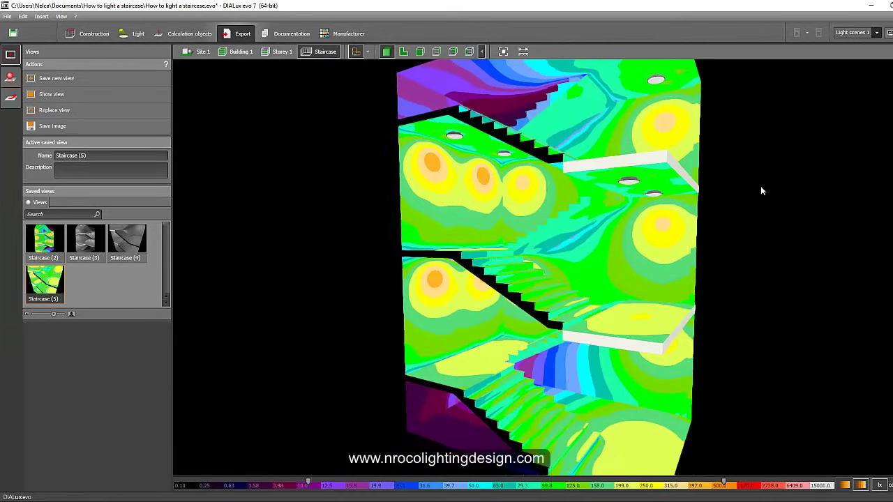
# Turn off the false-colour display and inspect the realistic rendering of the lit staircase.
pyautogui.click(867, 69)
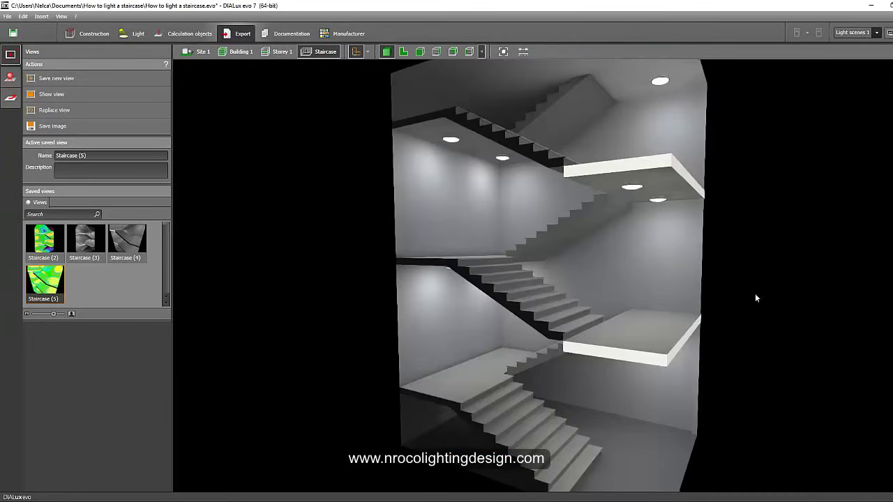
pyautogui.moveTo(369, 218); pyautogui.dragTo(324, 218, button='right')
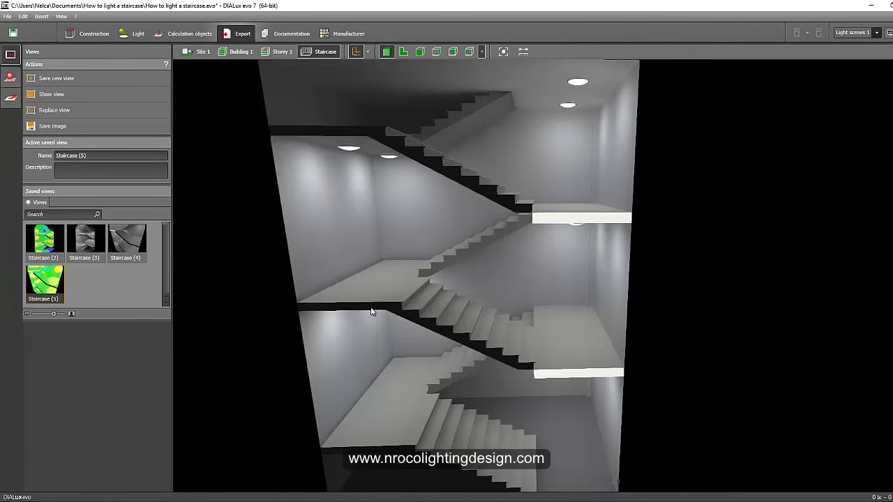
pyautogui.moveTo(372, 311); pyautogui.dragTo(434, 279, button='right')
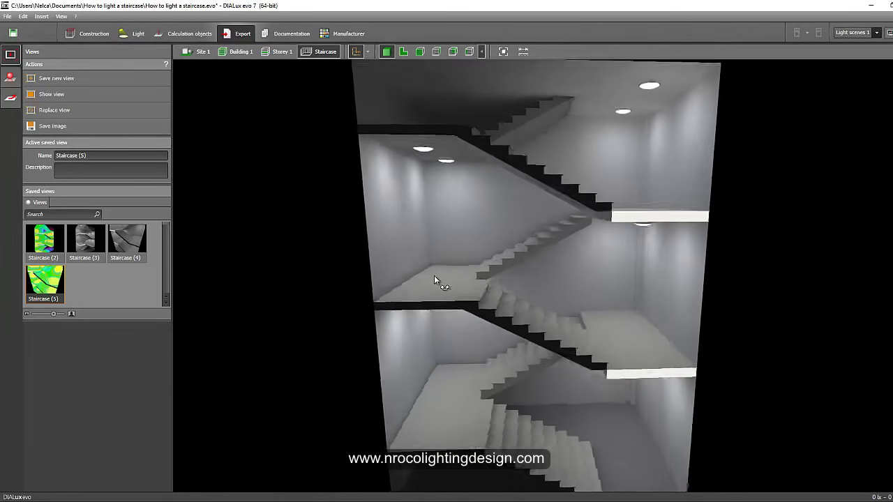
pyautogui.moveTo(466, 248); pyautogui.dragTo(484, 326, button='right')
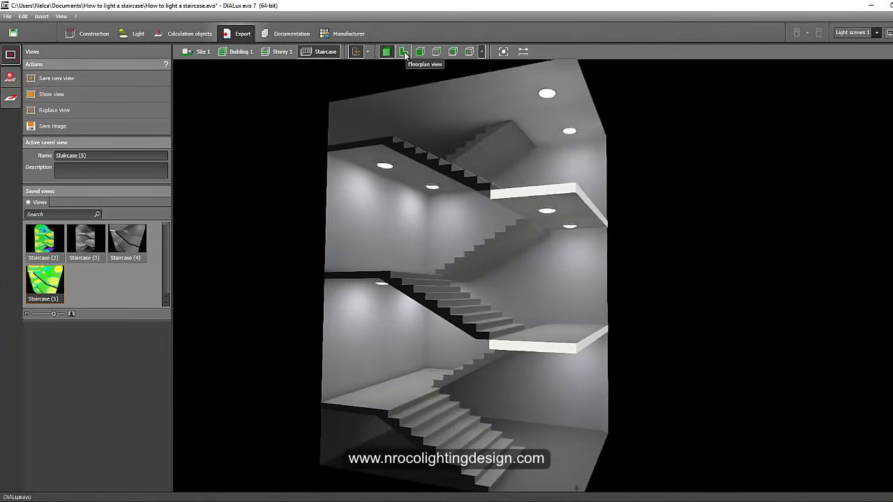
# Display the staircase in floor plan and open the tools for calculation objects.
pyautogui.click(403, 52)
pyautogui.scroll(3, 370, 199)
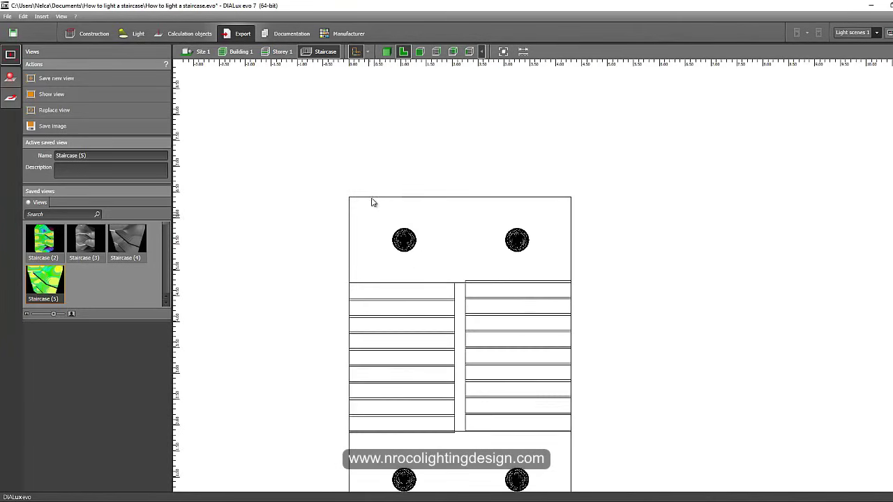
pyautogui.click(189, 34)
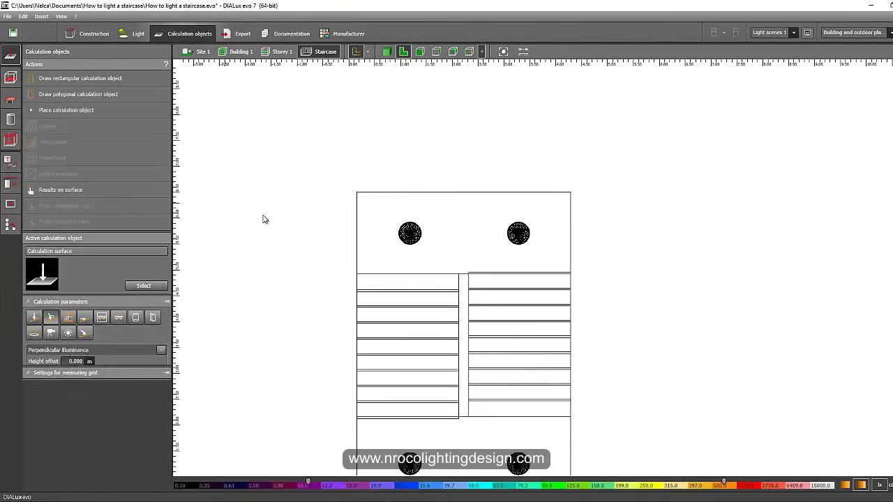
# Draw a rectangular calculation surface about 1.874 by 3.076 m over the left stair flight, accepting that existing results become invalid.
pyautogui.moveTo(254, 115); pyautogui.dragTo(248, 101, button='middle')
pyautogui.scroll(-1, 248, 102)
pyautogui.moveTo(244, 227); pyautogui.dragTo(242, 209, button='middle')
pyautogui.scroll(1, 240, 210)
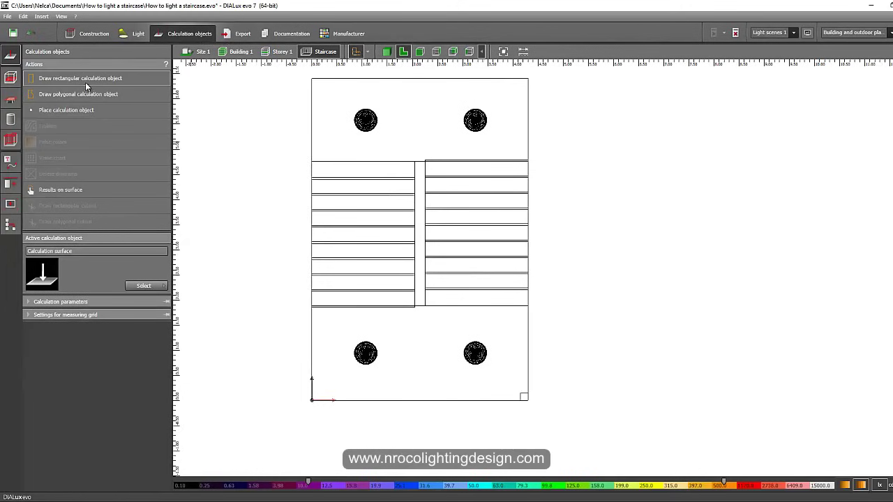
pyautogui.click(66, 109)
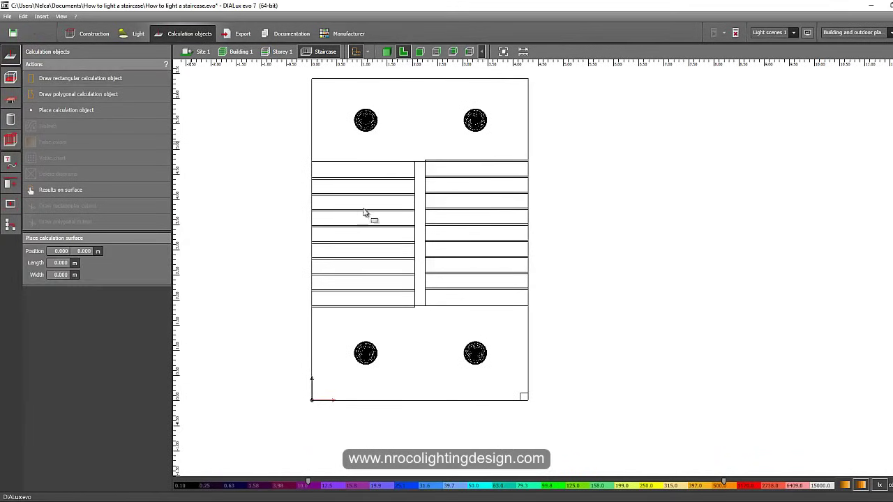
pyautogui.scroll(2, 377, 172)
pyautogui.moveTo(359, 135); pyautogui.dragTo(355, 203, button='middle')
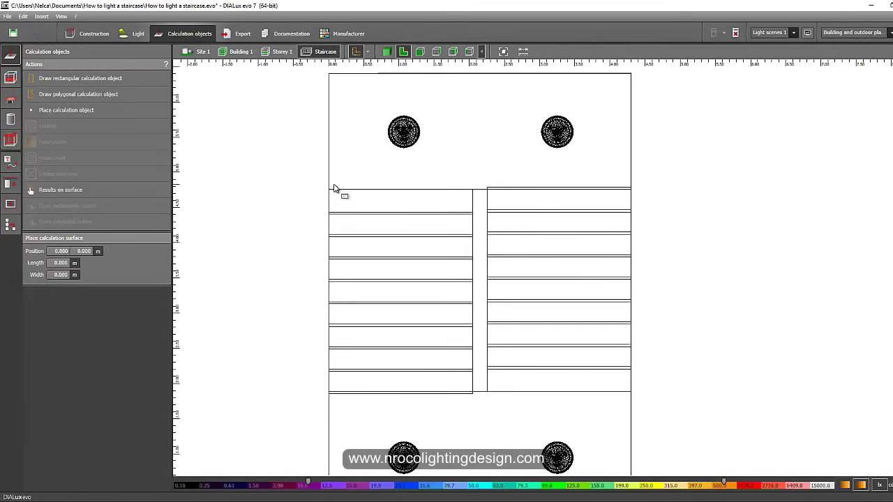
pyautogui.click(332, 184)
pyautogui.click(466, 185)
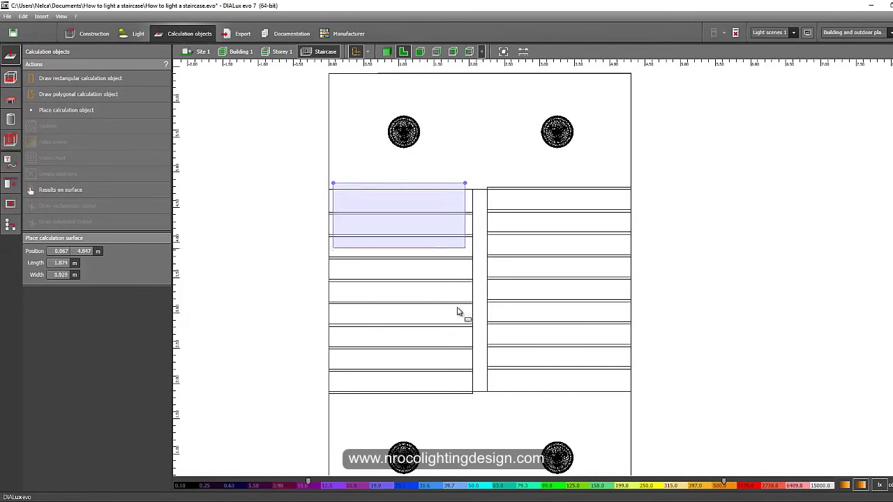
pyautogui.click(462, 399)
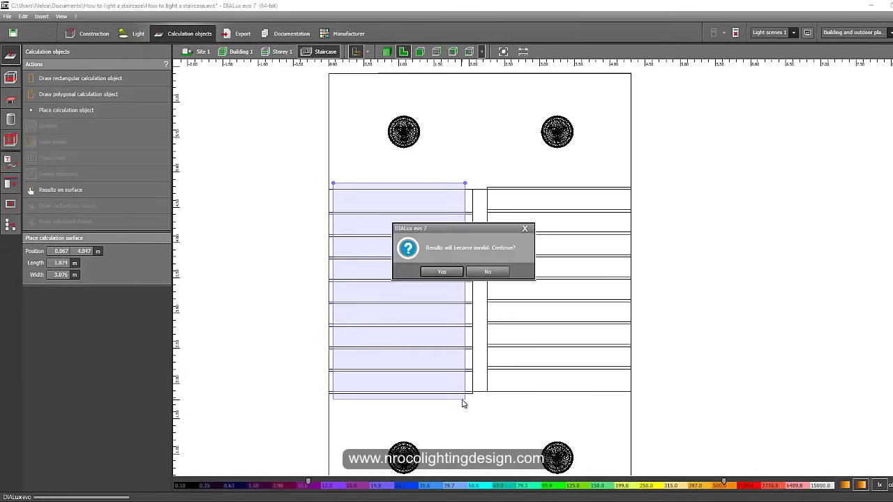
pyautogui.click(442, 271)
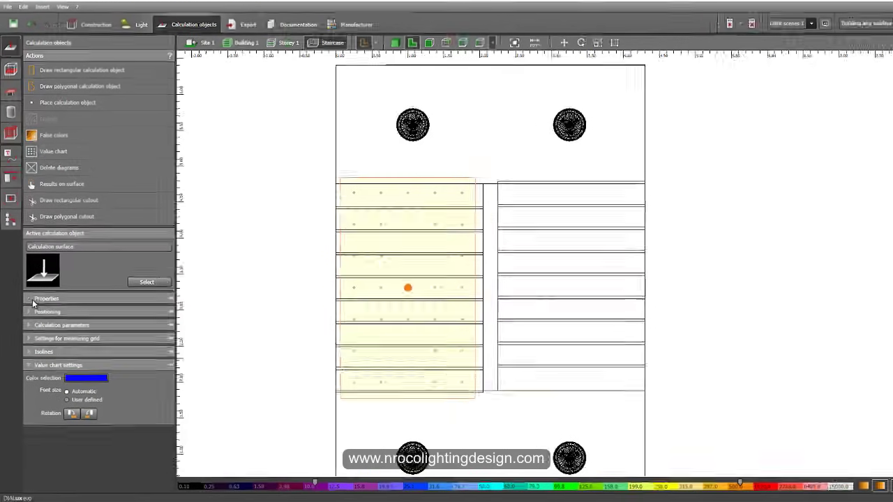
# Review the name, positioning and calculation parameters of the new calculation surface.
pyautogui.click(32, 302)
pyautogui.click(97, 326)
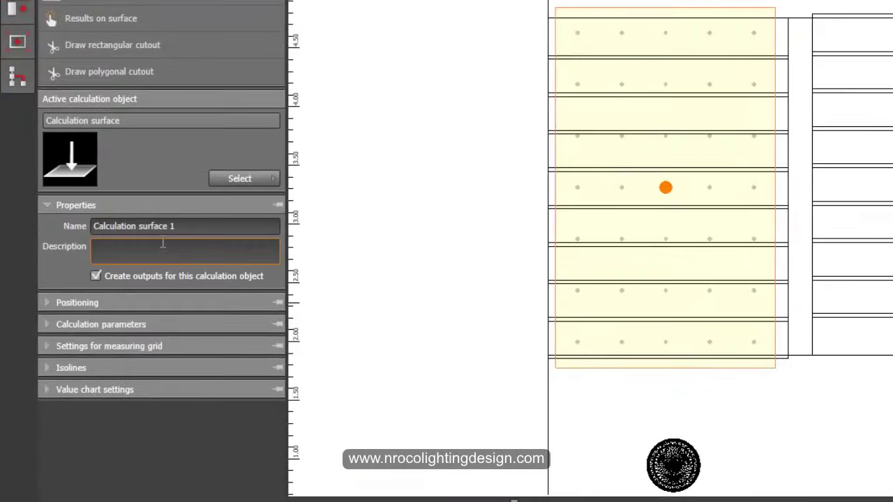
pyautogui.click(179, 227)
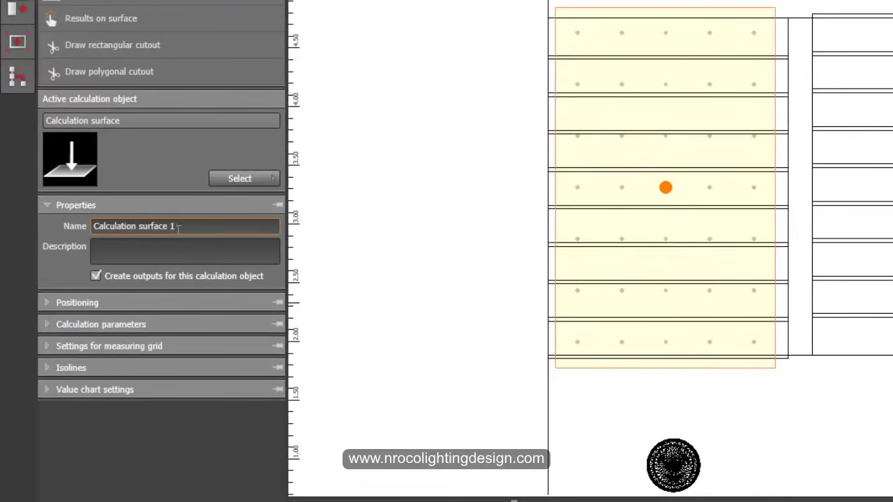
pyautogui.click(51, 306)
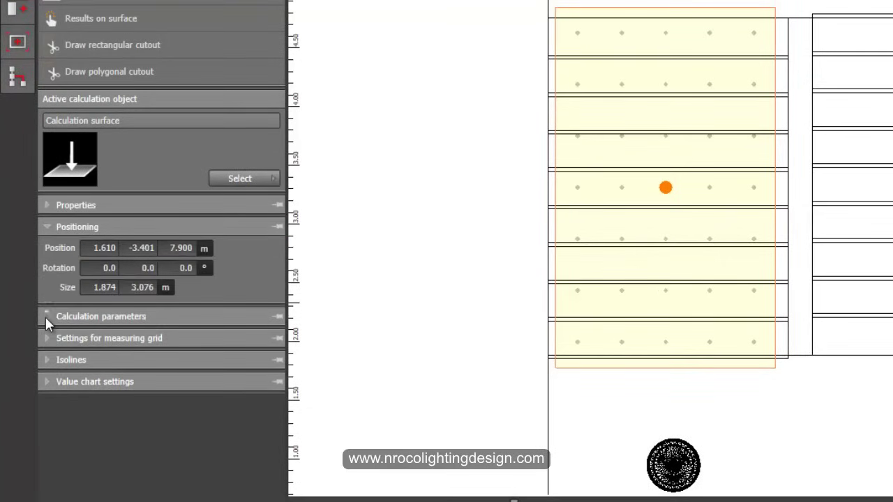
pyautogui.click(46, 316)
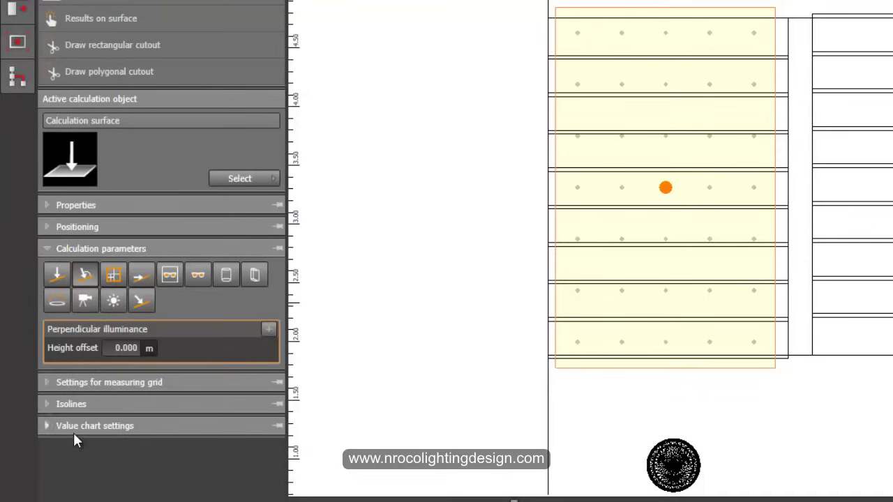
# Define the calculation surface's measuring grid by distance, with 0.500 m spacing in both X and Y.
pyautogui.click(43, 385)
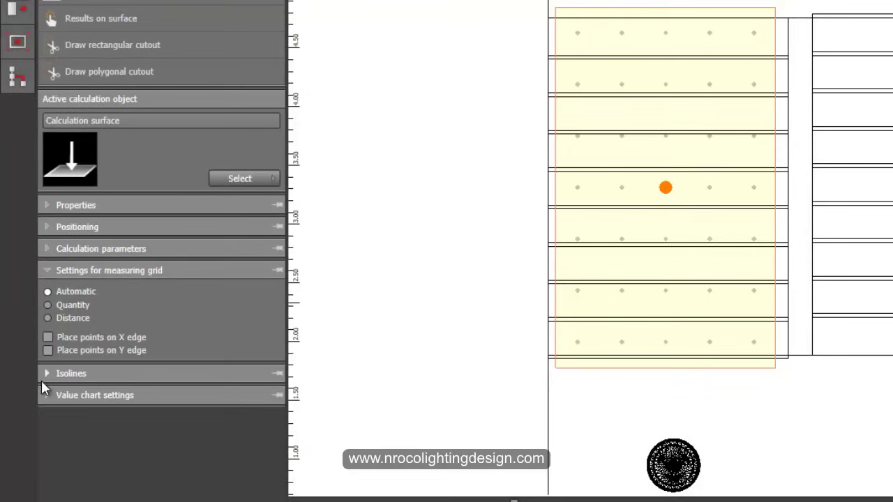
pyautogui.click(48, 319)
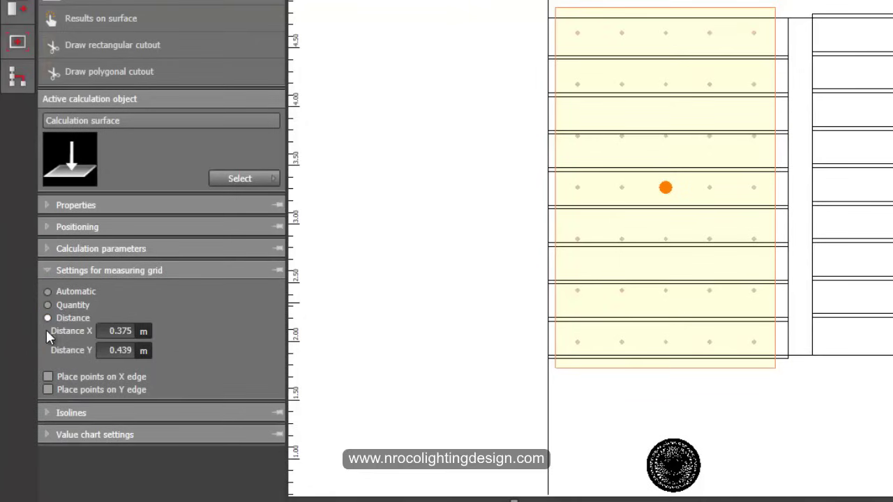
pyautogui.click(115, 330)
pyautogui.click(120, 350)
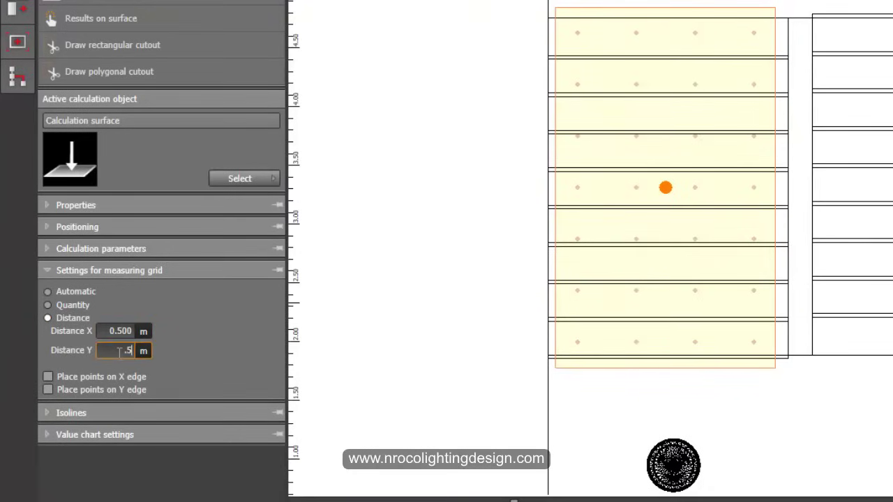
pyautogui.press('Return')
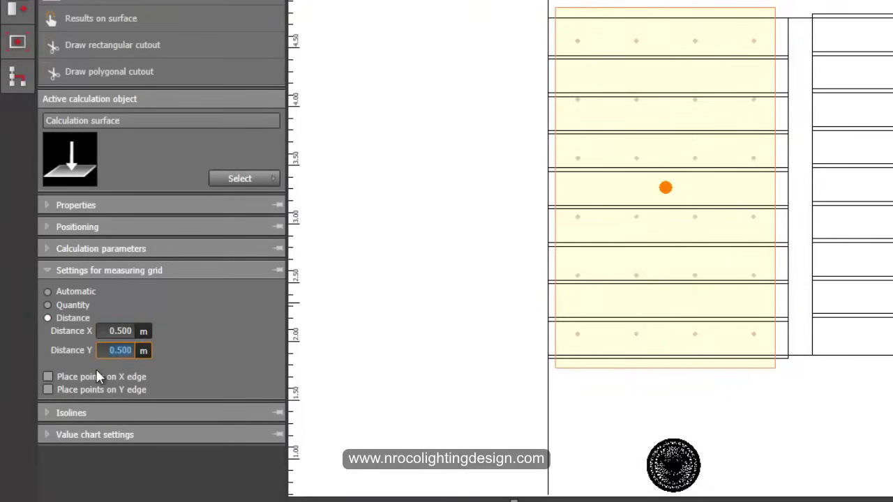
# Review the isoline and value chart settings of the calculation surface and deselect it.
pyautogui.click(41, 413)
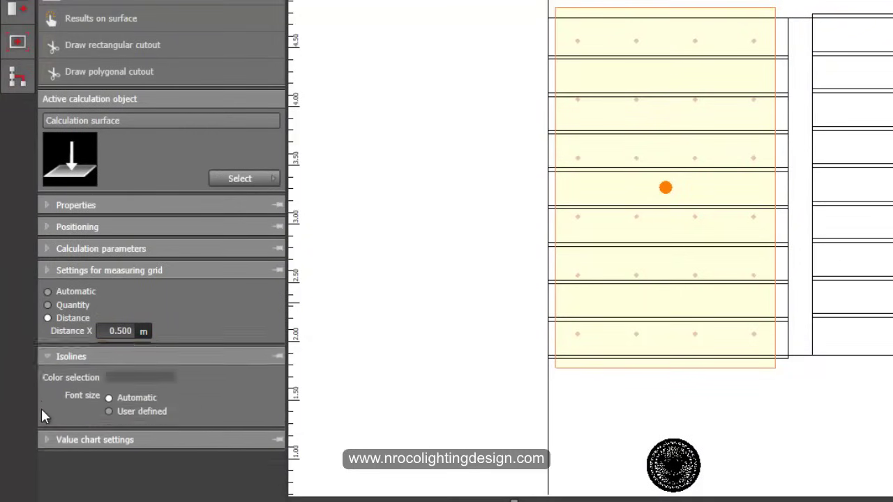
pyautogui.click(42, 448)
pyautogui.click(451, 224)
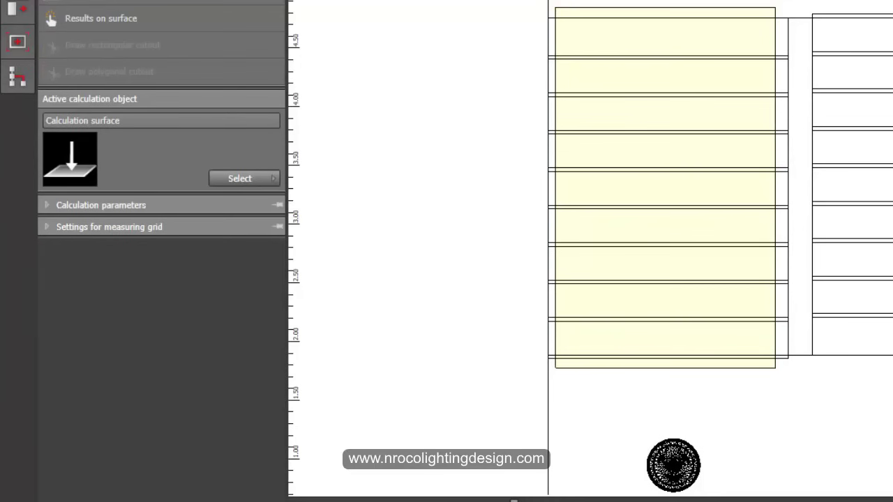
# Display the staircase in side elevation with the calculation surface selected, so the slope of the flights is visible.
pyautogui.click(658, 12)
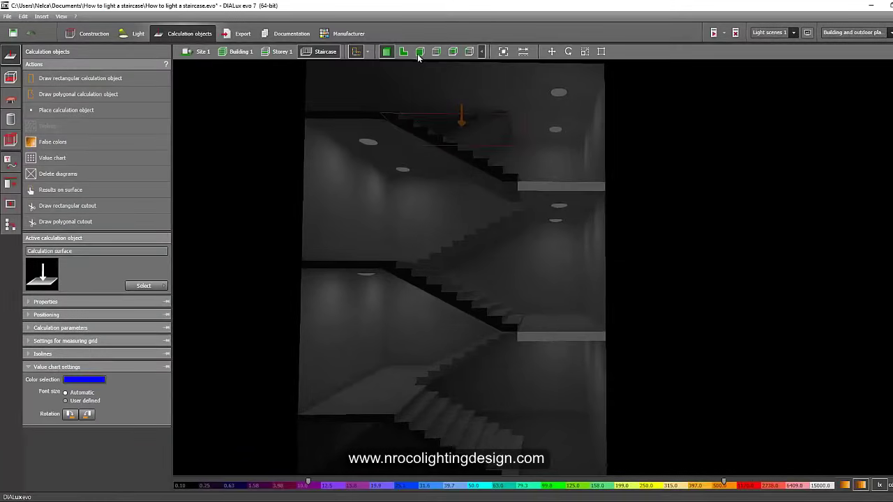
pyautogui.click(420, 52)
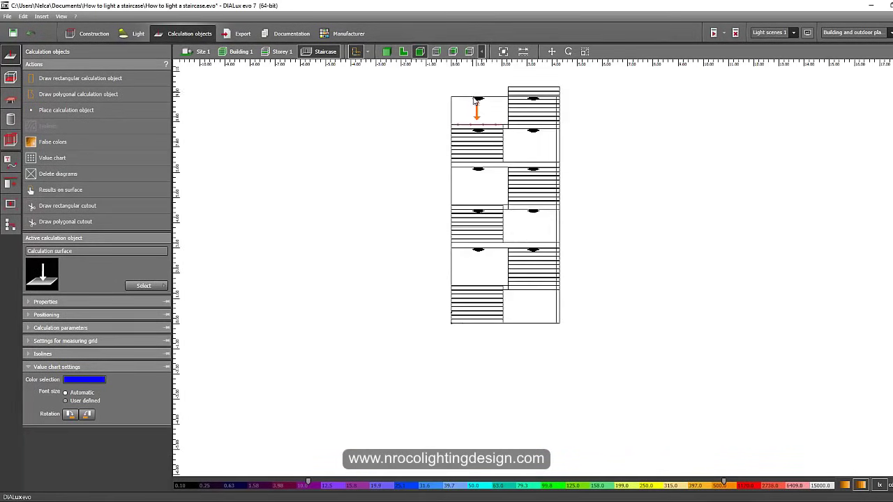
pyautogui.scroll(4, 474, 99)
pyautogui.click(437, 52)
pyautogui.moveTo(431, 138); pyautogui.dragTo(430, 178, button='middle')
pyautogui.scroll(1, 429, 178)
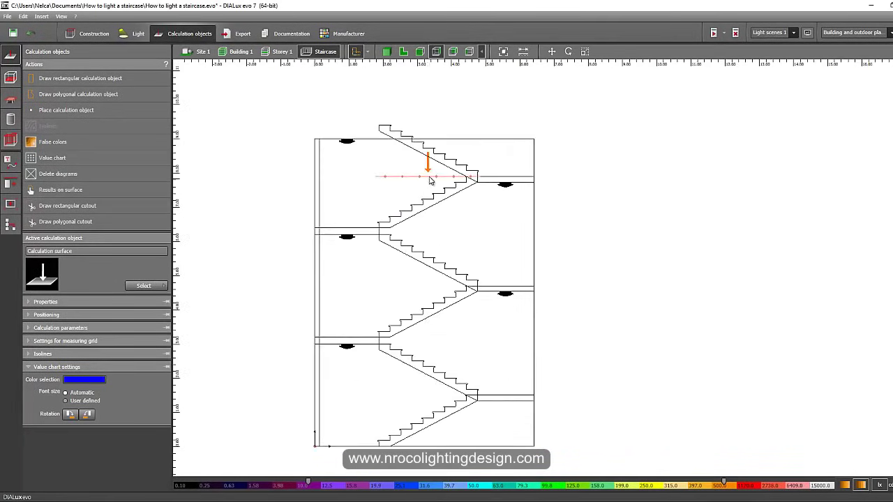
pyautogui.scroll(1, 429, 180)
# Rotate the calculation surface to follow the slope of the upper stair flight, setting its X rotation to 28°.
pyautogui.rightClick(447, 179)
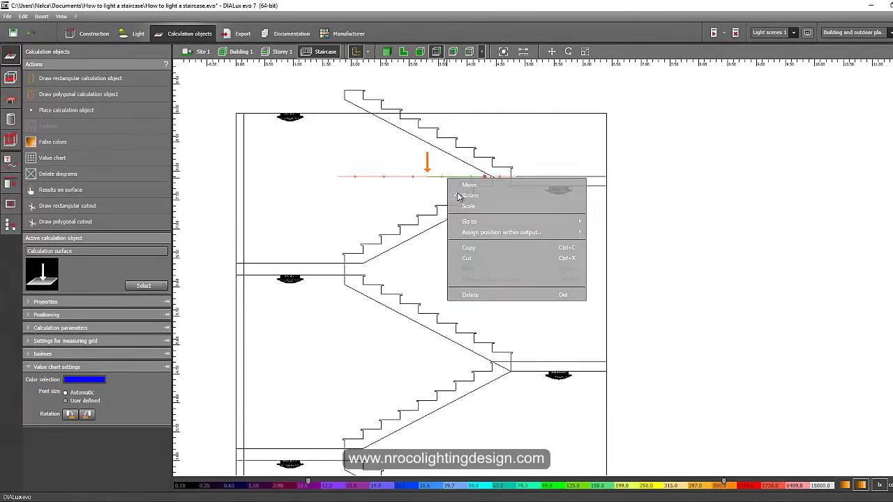
pyautogui.click(458, 196)
pyautogui.moveTo(481, 166); pyautogui.dragTo(471, 143)
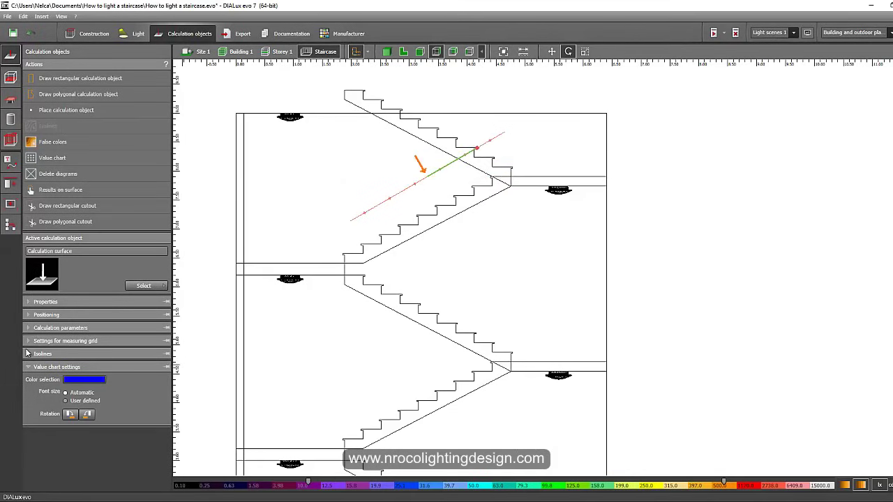
pyautogui.click(29, 315)
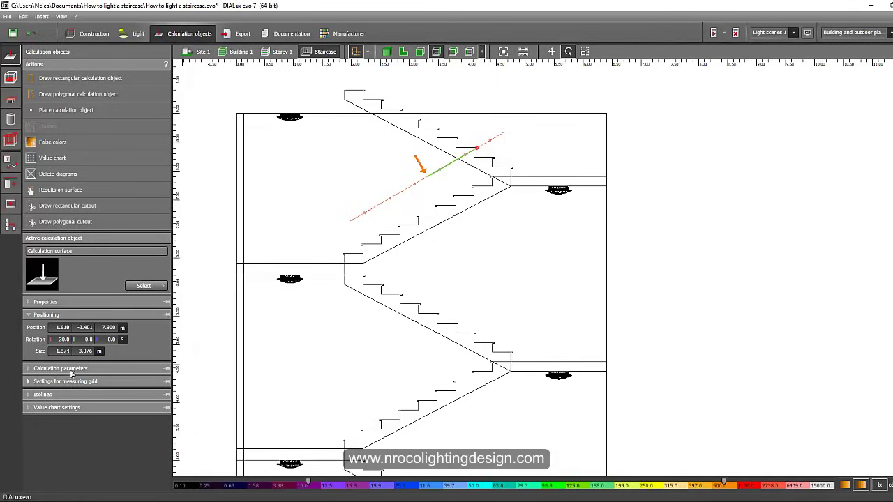
pyautogui.click(63, 339)
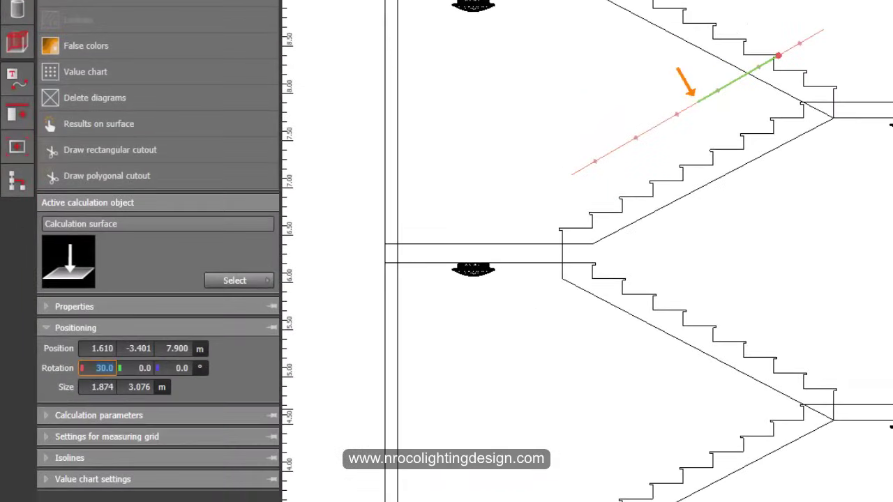
pyautogui.write('28')
pyautogui.press('Return')
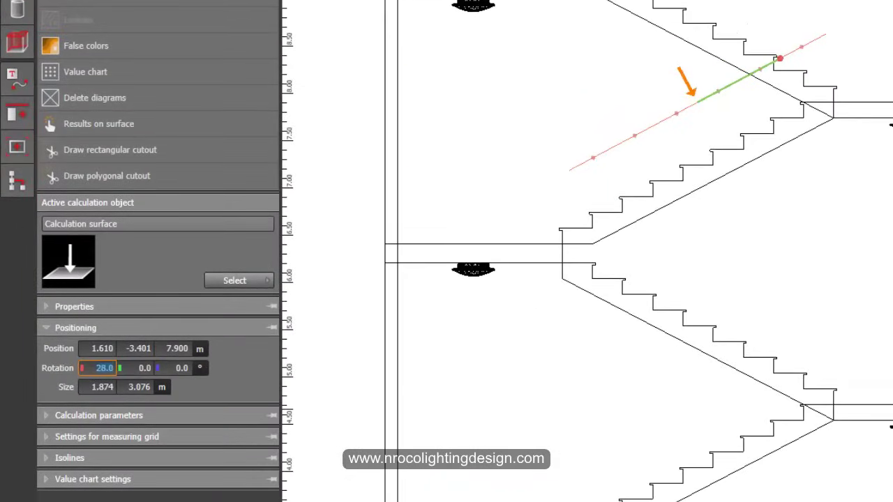
pyautogui.write('25')
pyautogui.press('Return')
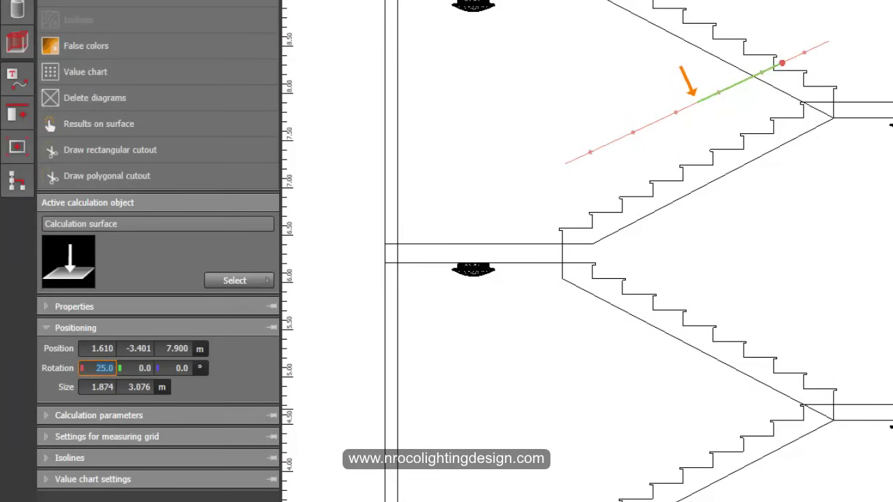
pyautogui.press('Return')
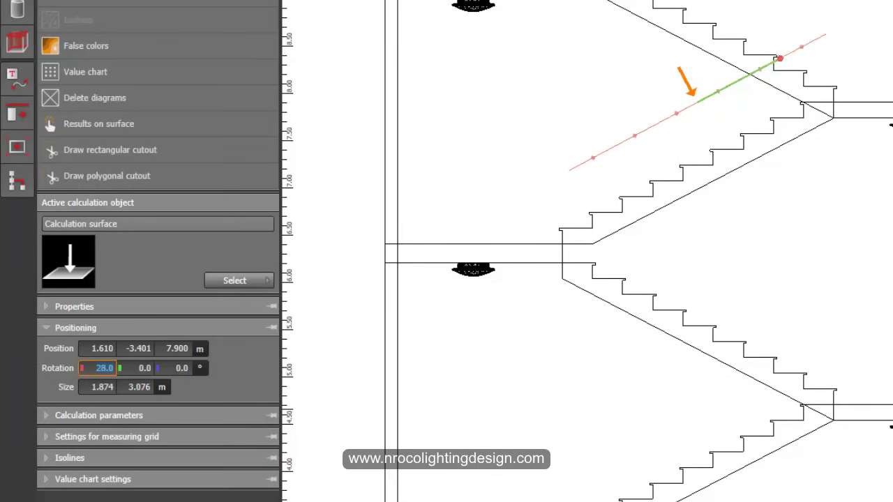
# Move the tilted calculation surface down onto the step edges of the rising flight, at about Y -3.529 m and Z 7.281 m.
pyautogui.rightClick(684, 116)
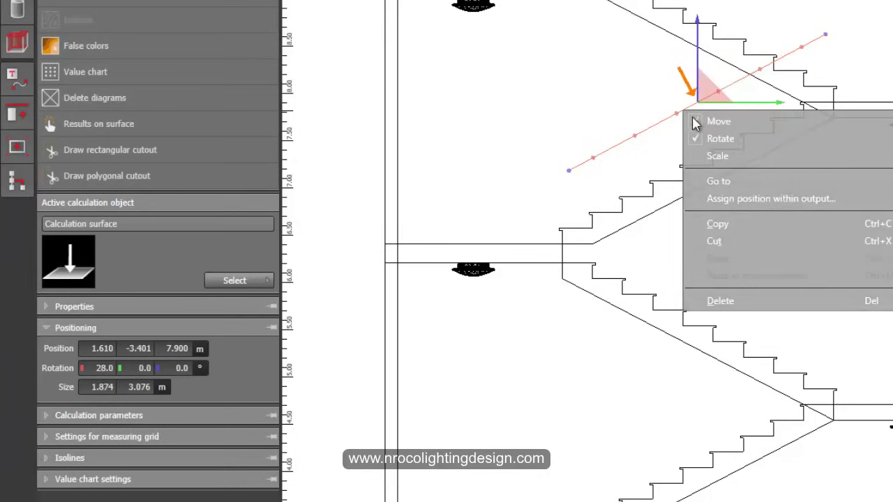
pyautogui.click(713, 119)
pyautogui.moveTo(700, 42); pyautogui.dragTo(687, 80)
pyautogui.scroll(3, 716, 109)
pyautogui.moveTo(759, 162); pyautogui.dragTo(743, 163)
pyautogui.moveTo(676, 91); pyautogui.dragTo(680, 111)
pyautogui.scroll(2, 710, 143)
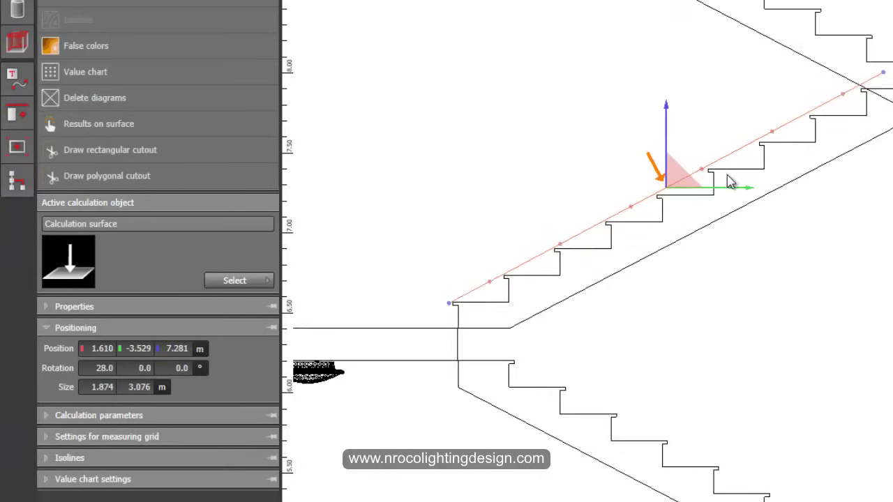
# Refine the calculation surface's X rotation to 27.5° and shift it along the flight to about Y -3.513 m.
pyautogui.scroll(3, 678, 205)
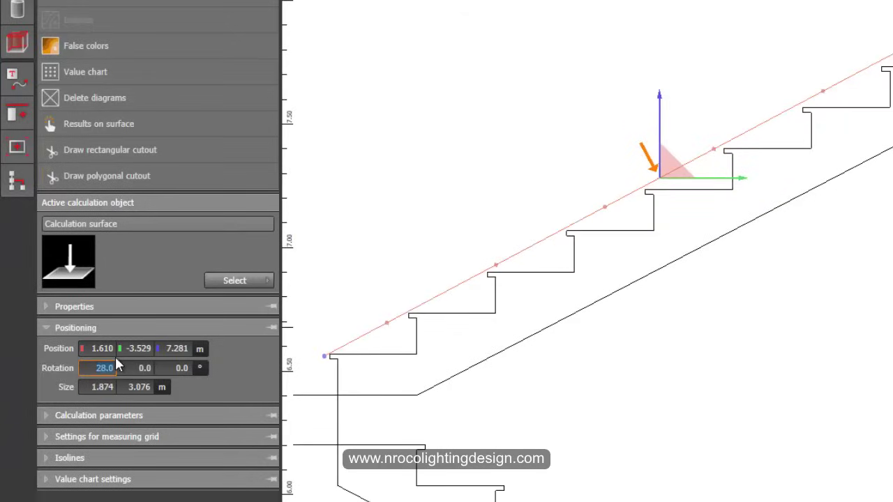
pyautogui.press('Return')
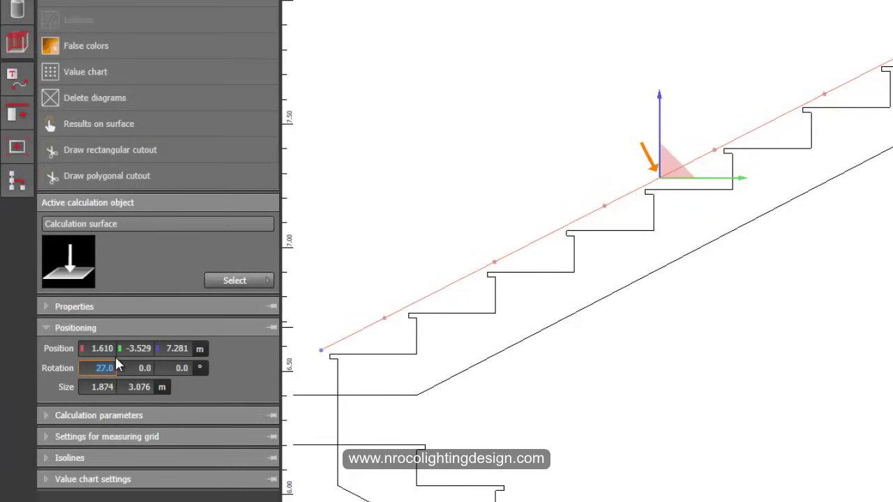
pyautogui.write('27.5')
pyautogui.press('Return')
pyautogui.moveTo(715, 73); pyautogui.dragTo(892, 65, button='middle')
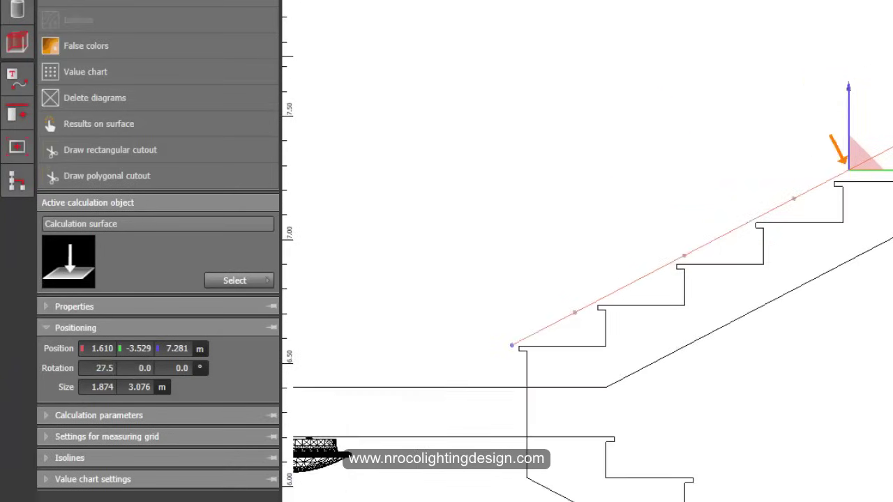
pyautogui.moveTo(888, 169); pyautogui.dragTo(892, 170)
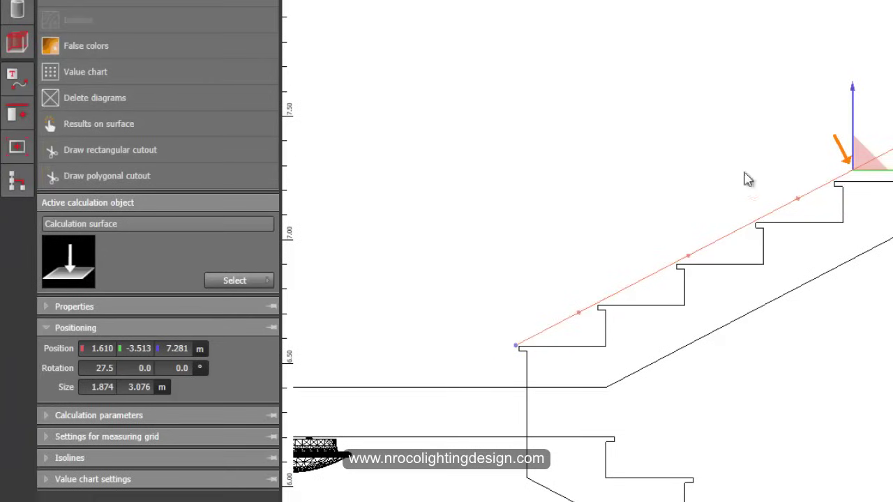
# Inspect in 3D how the tilted calculation surface lies on the upper stair flight.
pyautogui.click(645, 1)
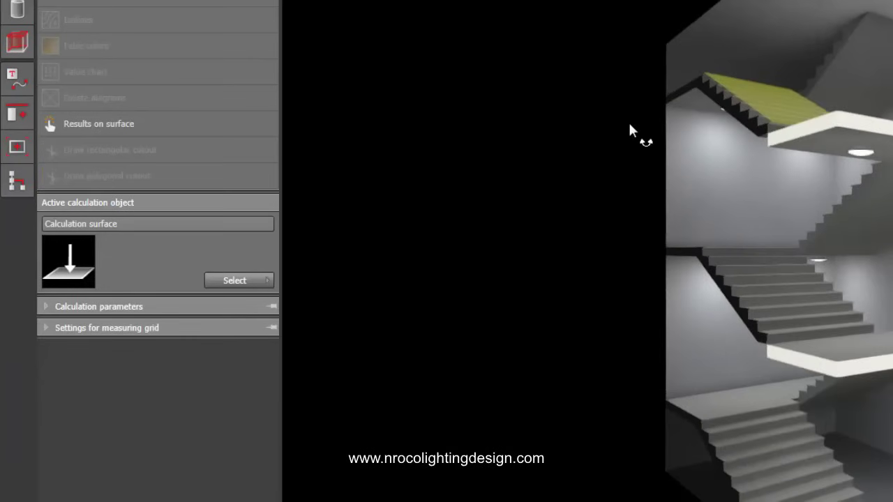
pyautogui.scroll(3, 632, 120)
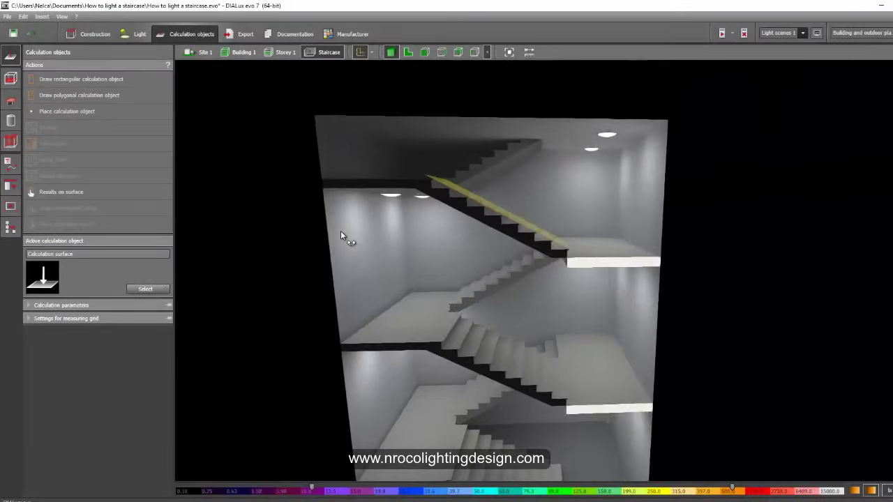
pyautogui.moveTo(340, 231); pyautogui.dragTo(404, 172, button='right')
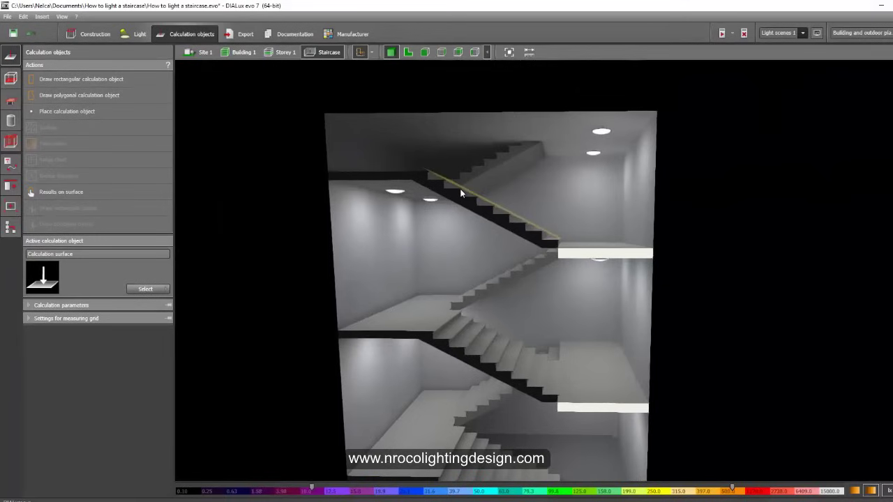
# Move the tilted calculation surface straight down from the upper flight onto the flight below it, at about Z 4.083 m.
pyautogui.moveTo(469, 202); pyautogui.dragTo(473, 204, button='right')
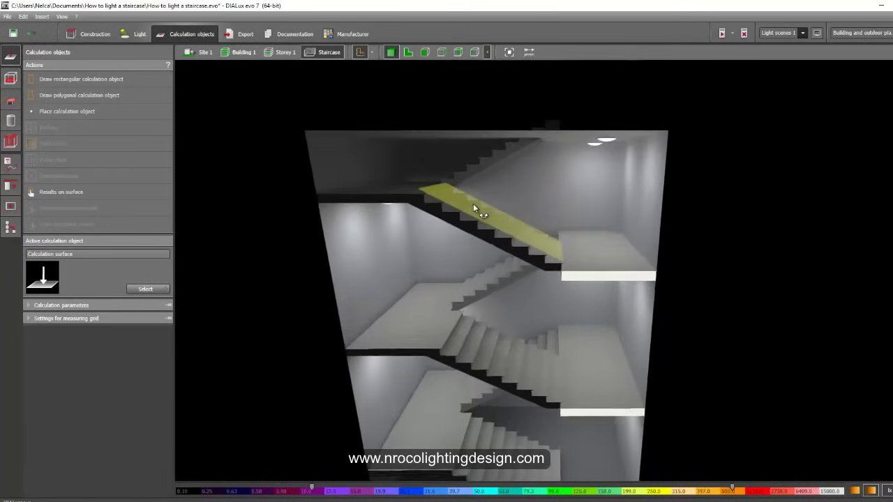
pyautogui.click(510, 229)
pyautogui.click(425, 53)
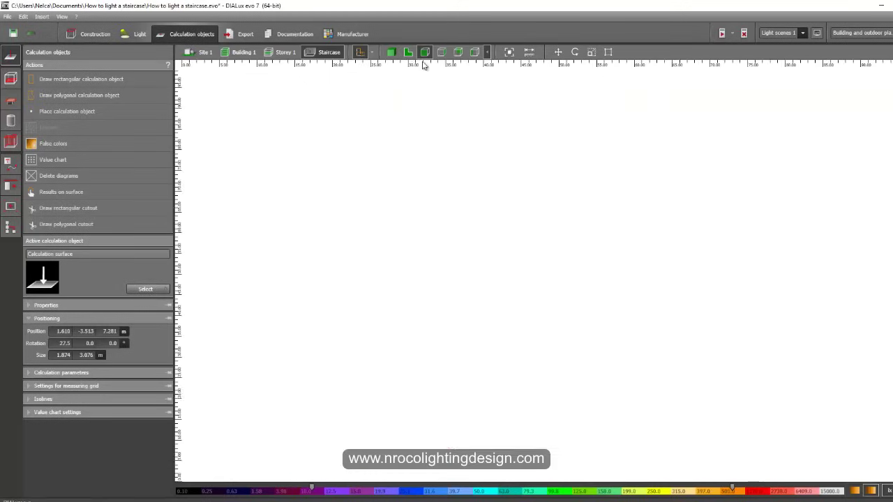
pyautogui.click(408, 52)
pyautogui.click(442, 52)
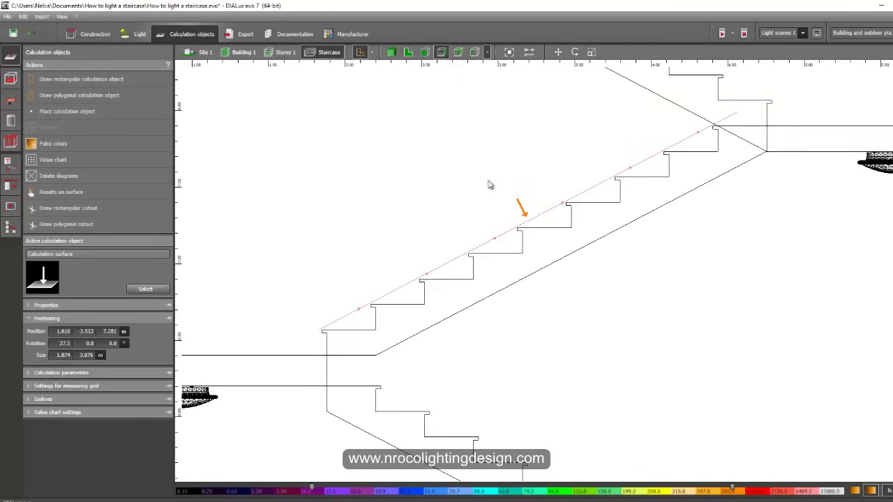
pyautogui.rightClick(551, 212)
pyautogui.click(558, 214)
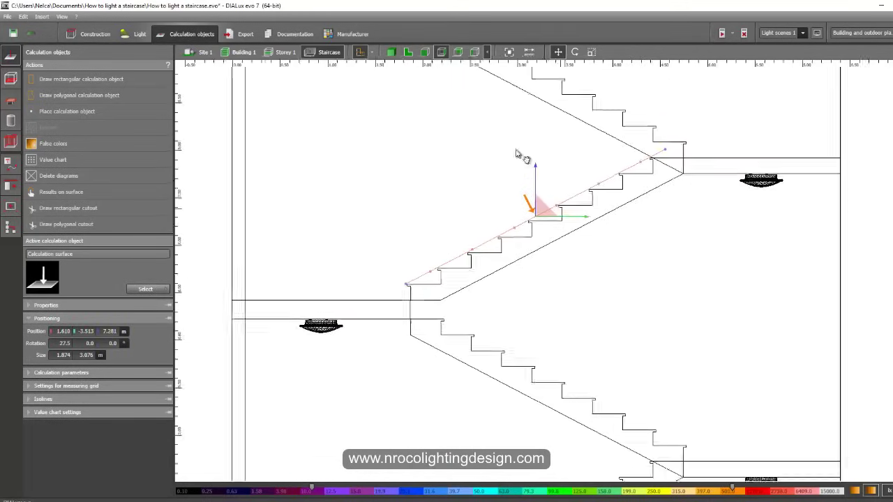
pyautogui.moveTo(445, 132); pyautogui.dragTo(469, 225, button='middle')
pyautogui.moveTo(443, 142); pyautogui.dragTo(466, 368)
pyautogui.moveTo(469, 416); pyautogui.dragTo(468, 319, button='middle')
pyautogui.scroll(2, 463, 318)
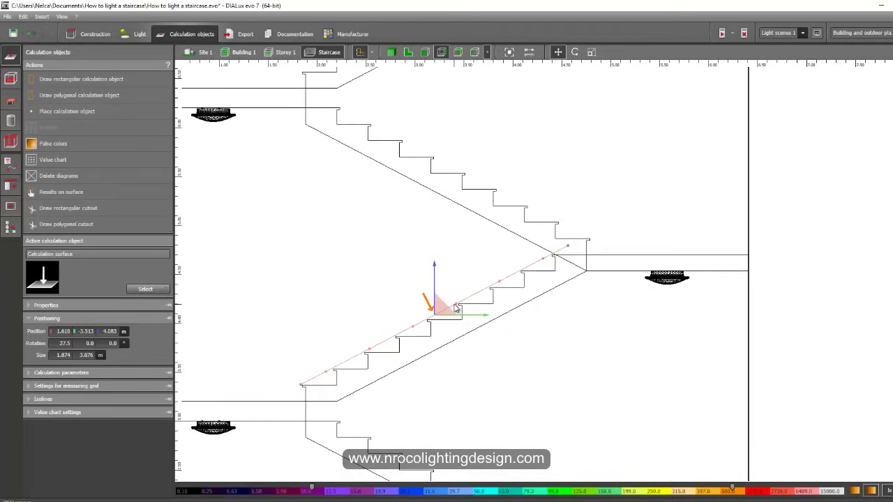
# Show surface results on the landing at the foot of the middle flight, with false colors and a value chart.
pyautogui.click(391, 52)
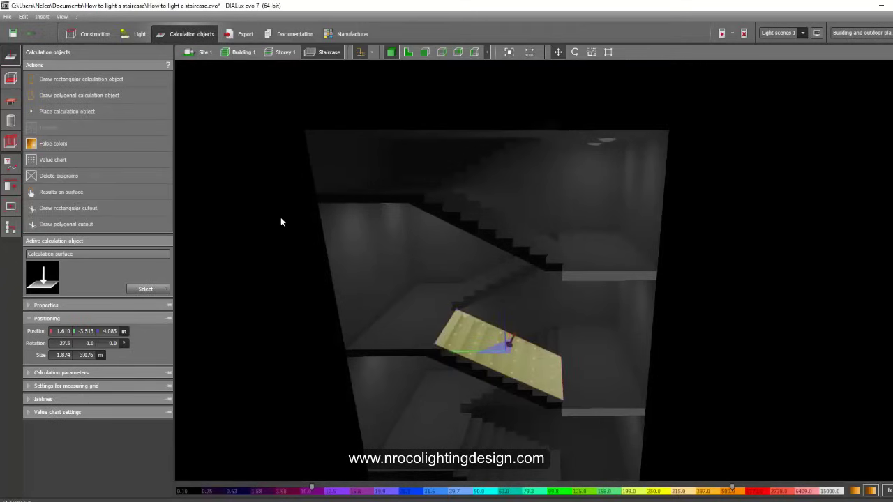
pyautogui.click(269, 314)
pyautogui.moveTo(270, 319); pyautogui.dragTo(390, 354, button='right')
pyautogui.moveTo(390, 354); pyautogui.dragTo(588, 288)
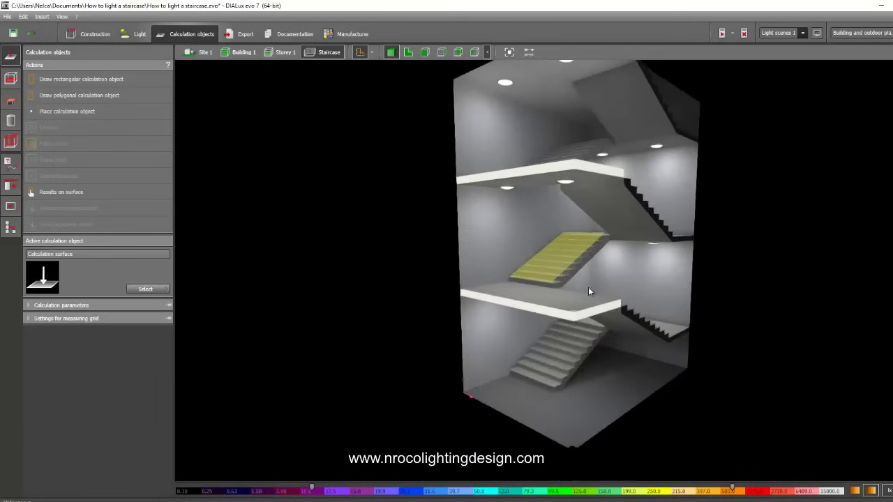
pyautogui.moveTo(497, 256); pyautogui.dragTo(558, 354)
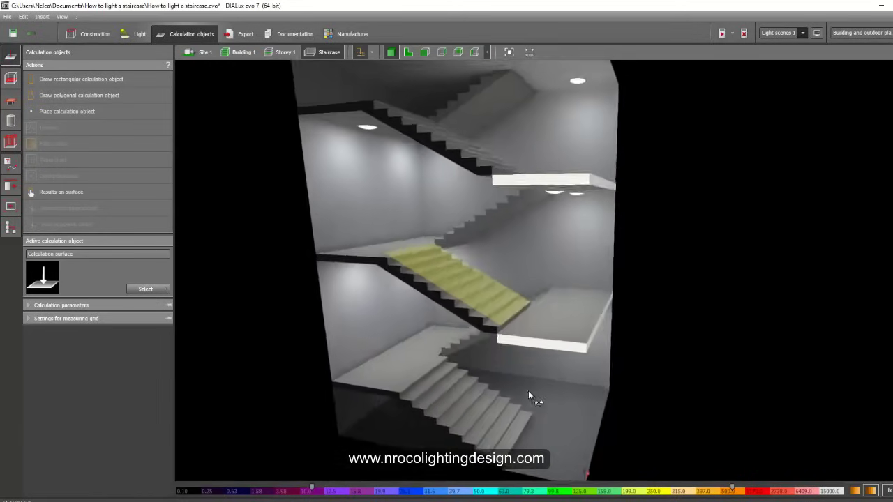
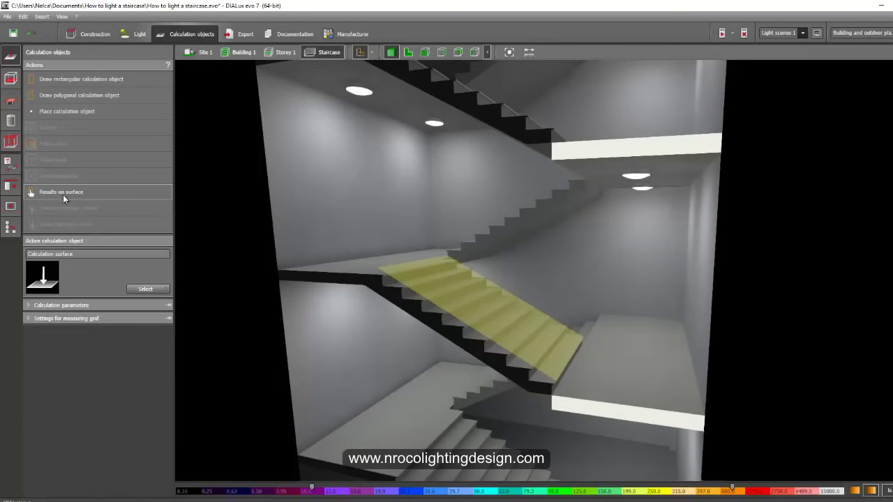
pyautogui.click(532, 231)
pyautogui.click(68, 195)
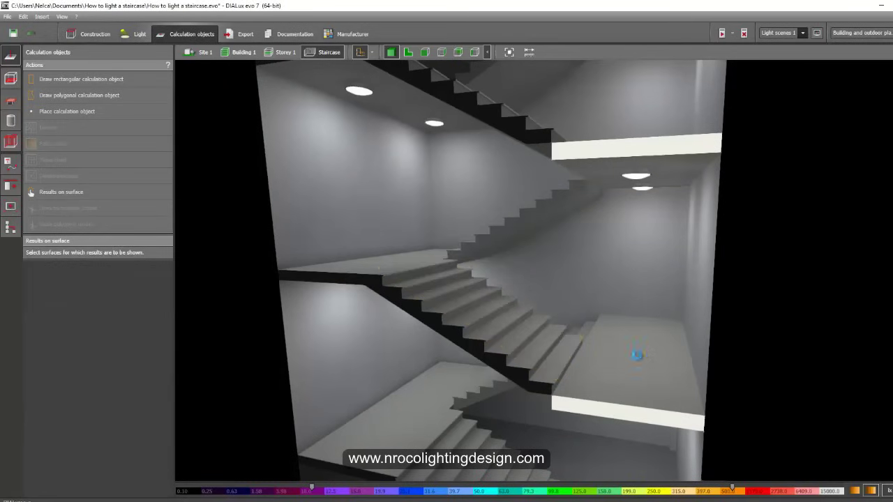
pyautogui.click(638, 354)
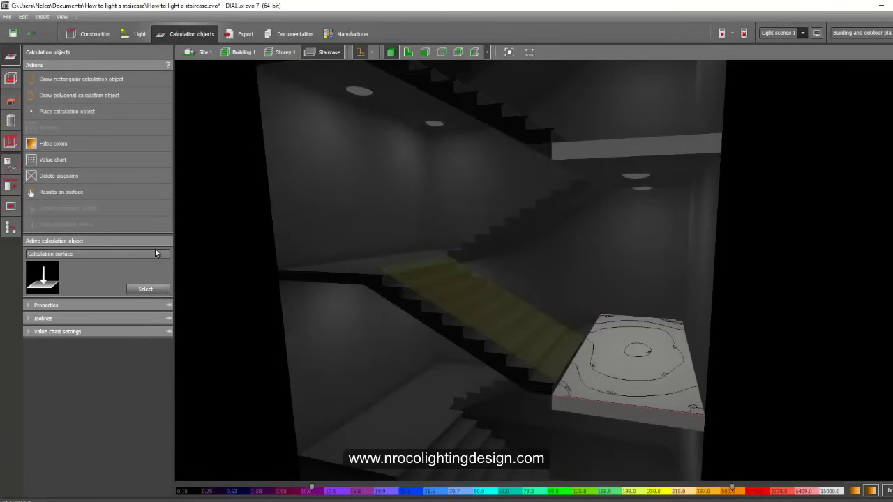
pyautogui.click(70, 140)
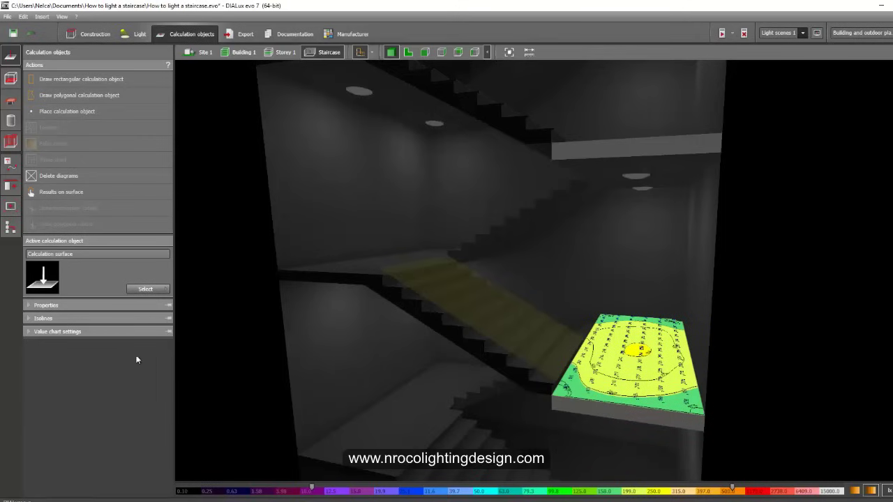
# Switch the isoline labels of the landing's result object to a user-defined font size of 0.050 m.
pyautogui.click(29, 306)
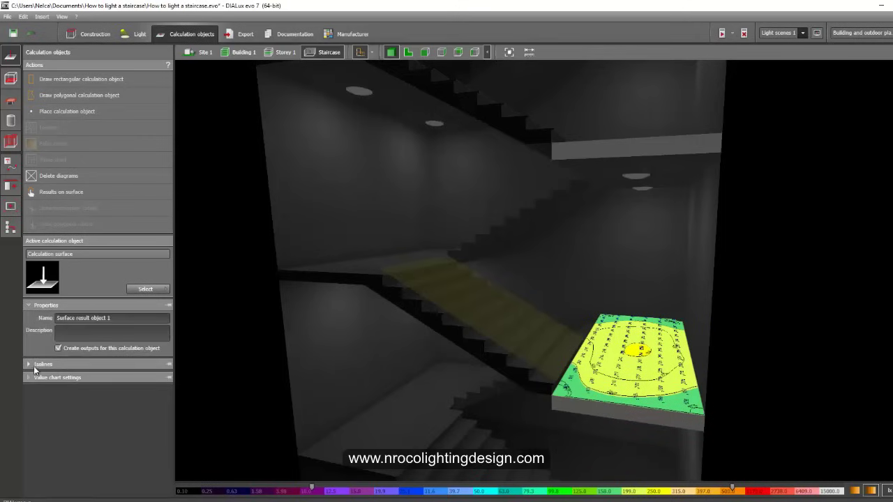
pyautogui.click(29, 365)
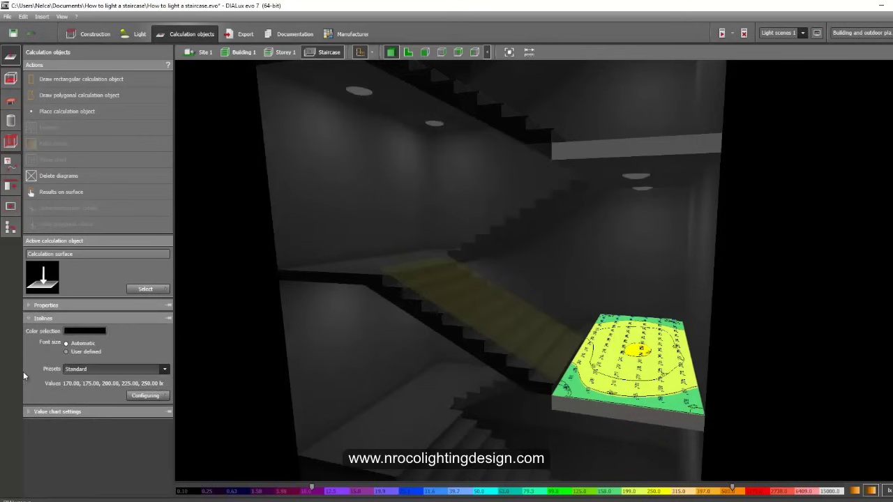
pyautogui.click(66, 352)
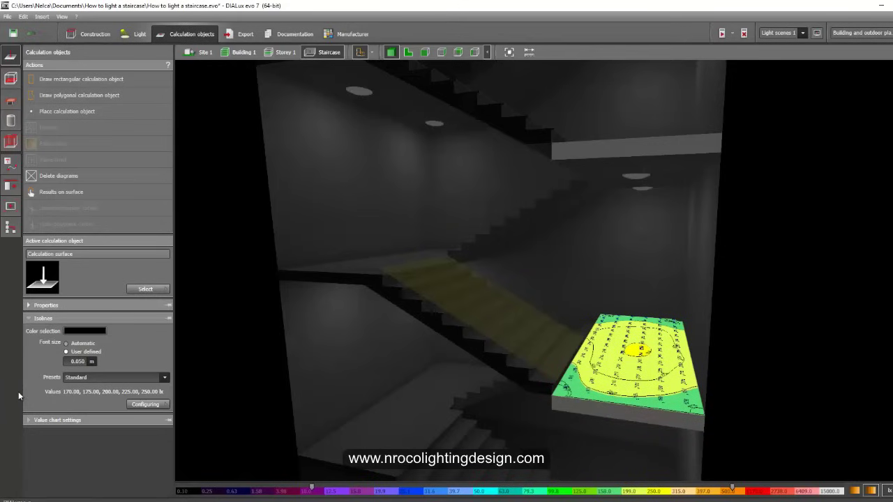
# Give the landing's value chart a user-defined font size of 0.050 m and a point quantity of 10 in X.
pyautogui.click(29, 421)
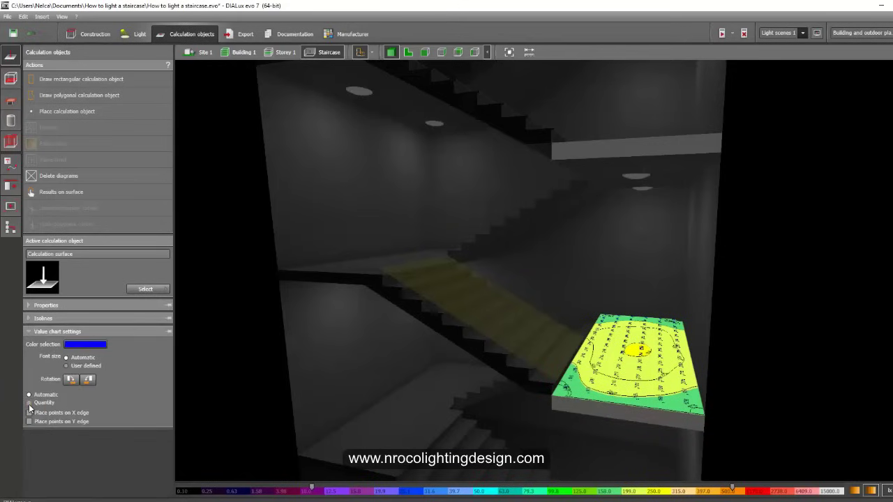
pyautogui.click(29, 403)
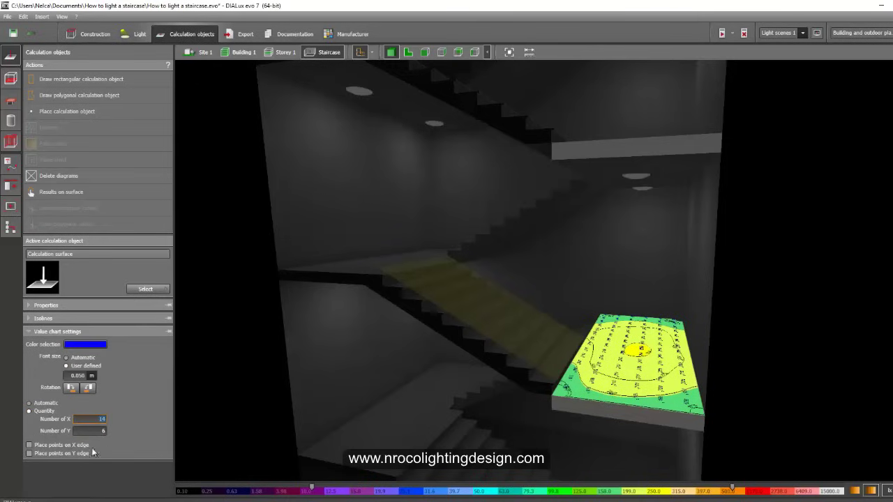
pyautogui.write('10')
pyautogui.click(99, 431)
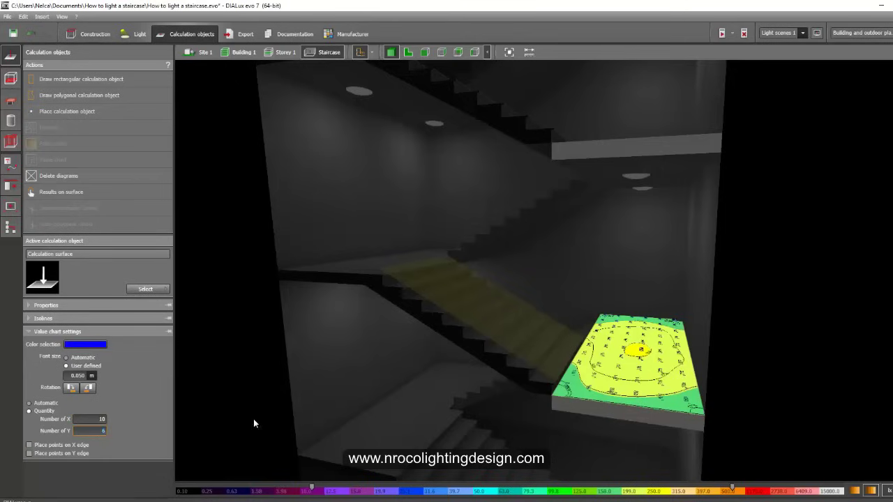
# Turn on the value chart and false colors for the tilted calculation surface on the middle flight.
pyautogui.click(254, 390)
pyautogui.moveTo(251, 389); pyautogui.dragTo(246, 425, button='right')
pyautogui.scroll(5, 594, 417)
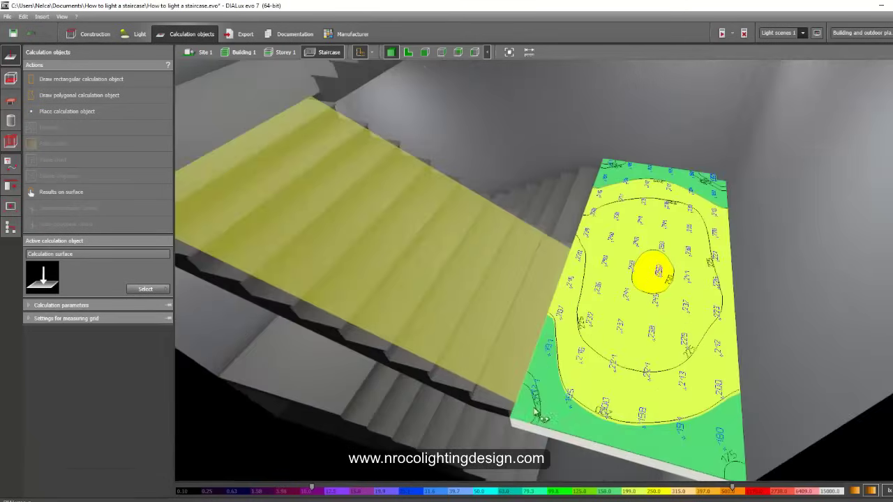
pyautogui.moveTo(535, 412); pyautogui.dragTo(444, 362, button='right')
pyautogui.scroll(-4, 529, 401)
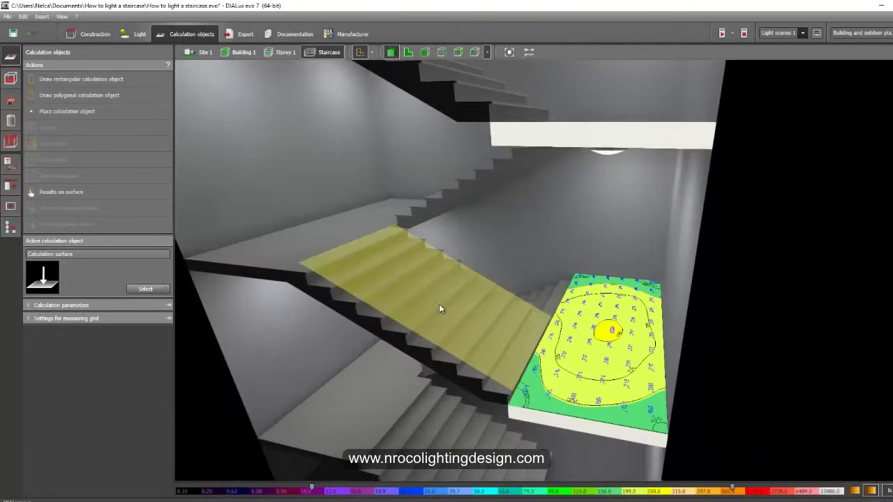
pyautogui.click(443, 313)
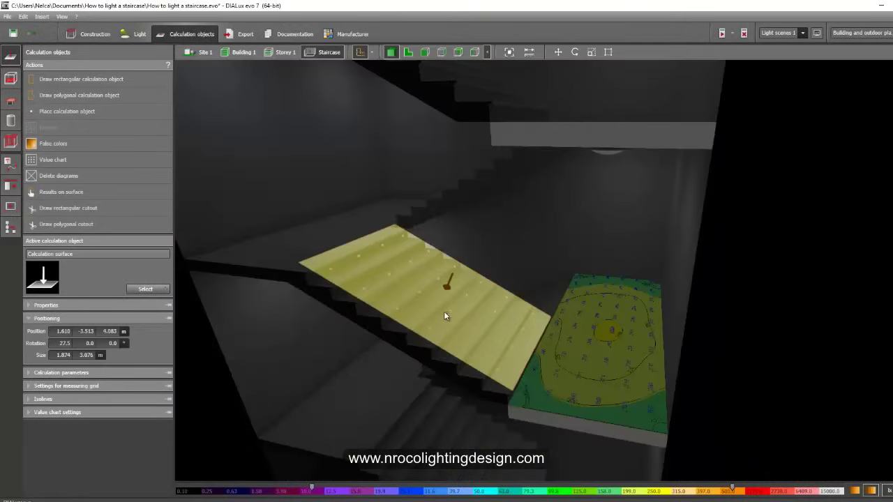
pyautogui.click(58, 165)
pyautogui.click(63, 143)
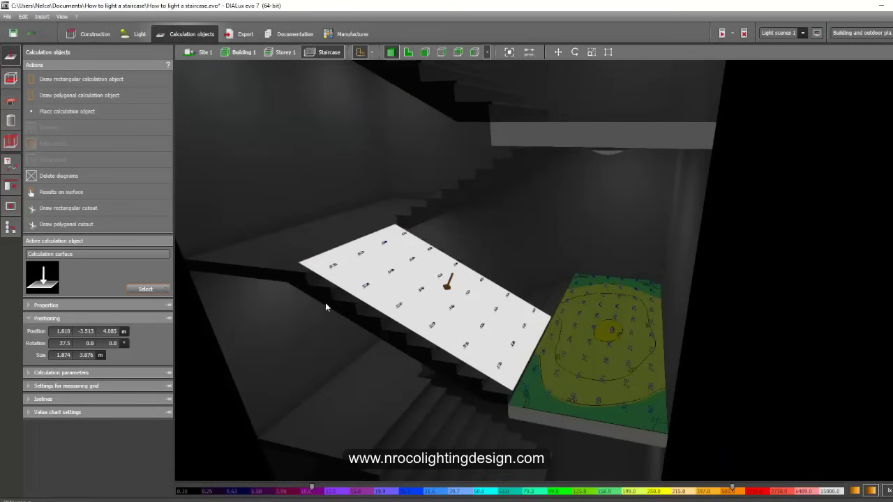
# Show surface results on the landing at the head of the middle flight, with a value chart and false colors.
pyautogui.click(724, 377)
pyautogui.moveTo(683, 388); pyautogui.dragTo(684, 364, button='right')
pyautogui.scroll(-3, 683, 364)
pyautogui.moveTo(447, 344); pyautogui.dragTo(414, 328)
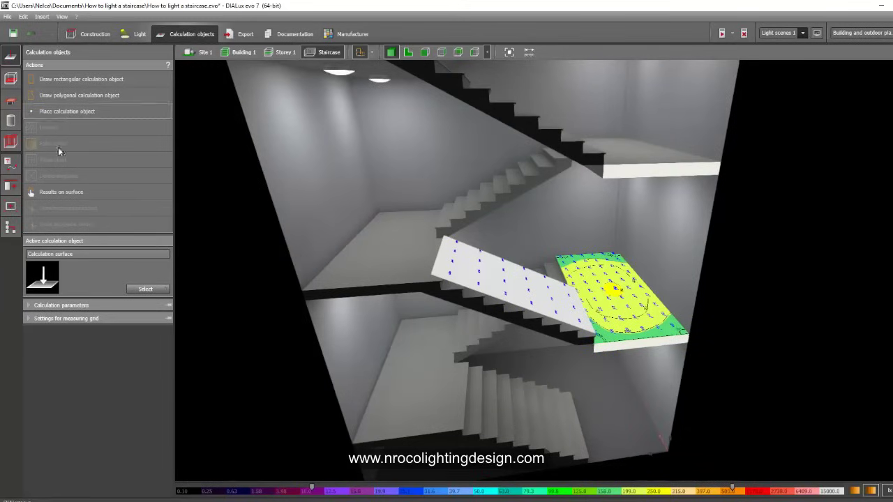
pyautogui.click(63, 192)
pyautogui.click(384, 251)
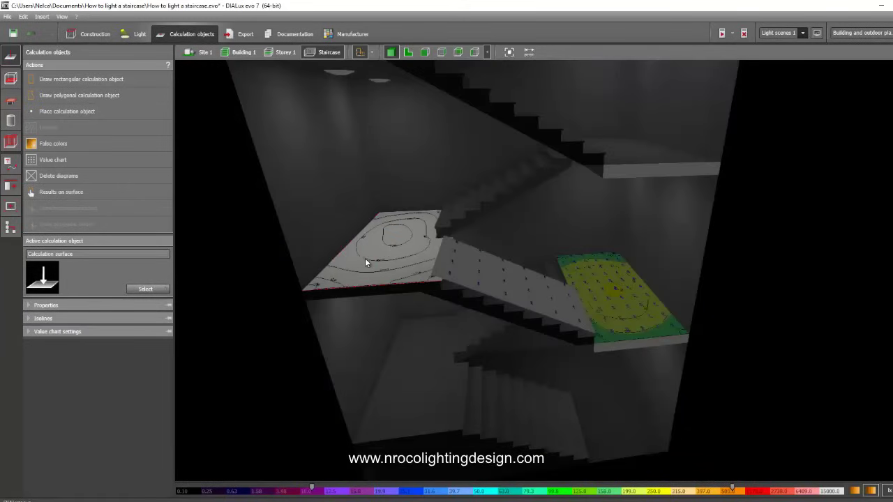
pyautogui.click(52, 145)
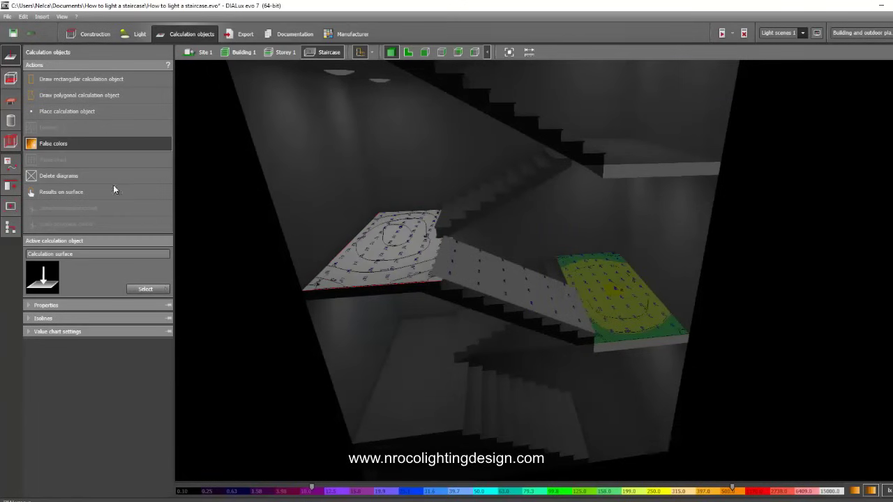
# Set the upper landing's value chart to a user-defined font size of 0.050 m and a quantity of 10 points in Y.
pyautogui.click(41, 331)
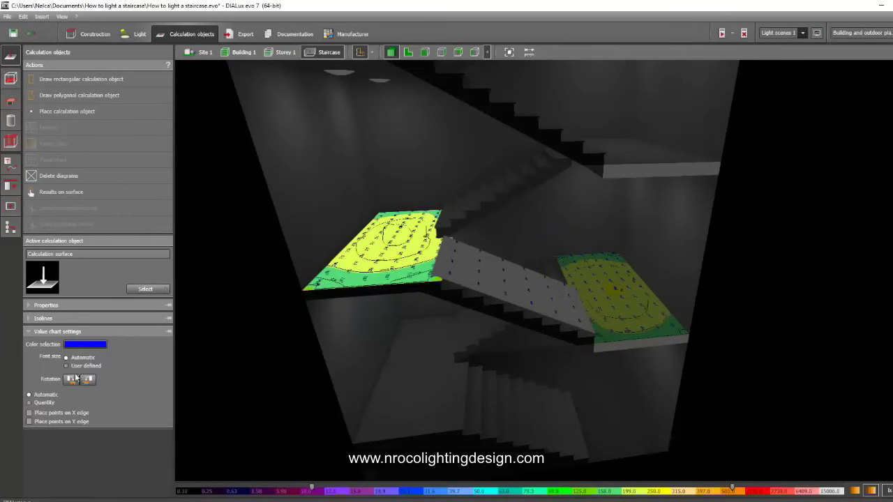
pyautogui.click(67, 366)
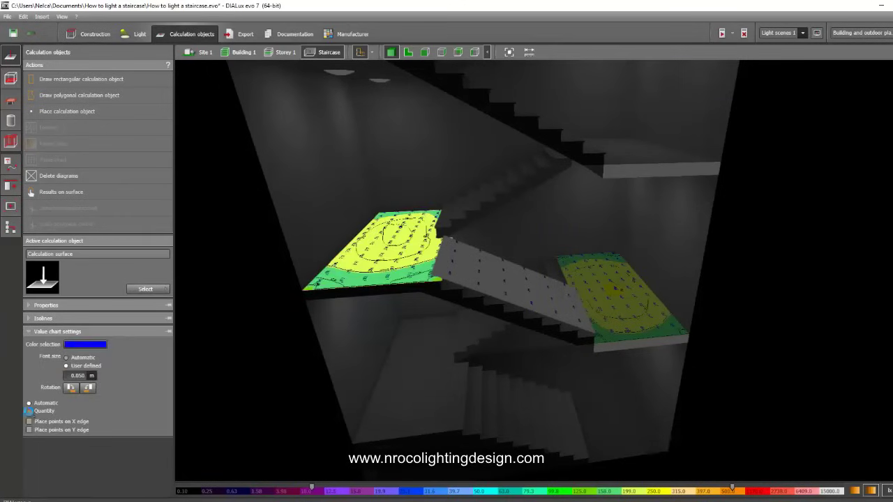
pyautogui.click(29, 411)
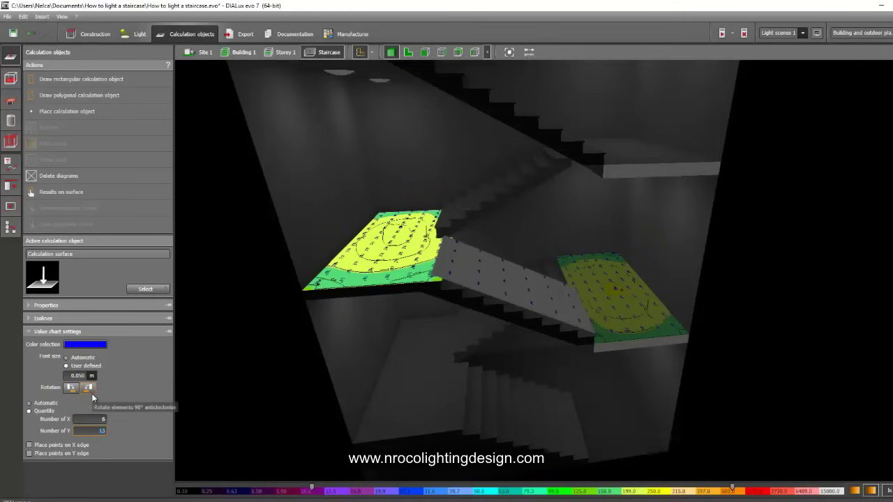
pyautogui.write('10')
pyautogui.press('Return')
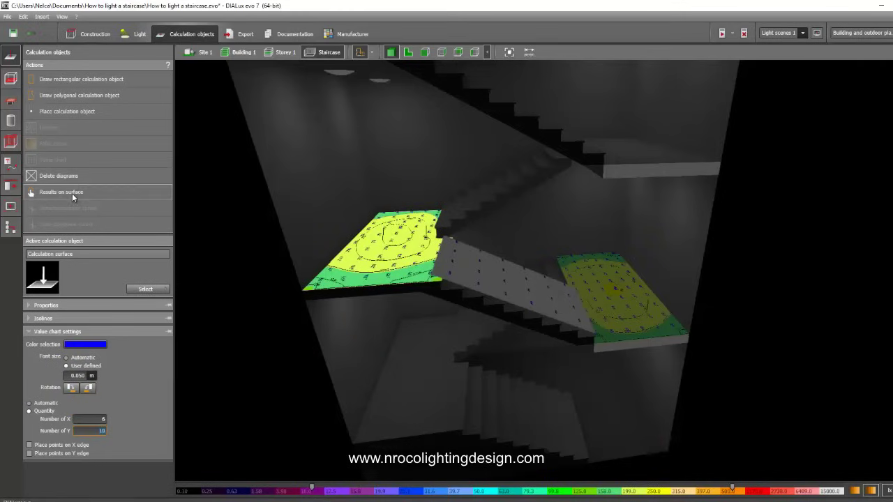
# Show results on the lowest landing with false colors and a value chart, using a quantity of 10 points in Y.
pyautogui.click(416, 396)
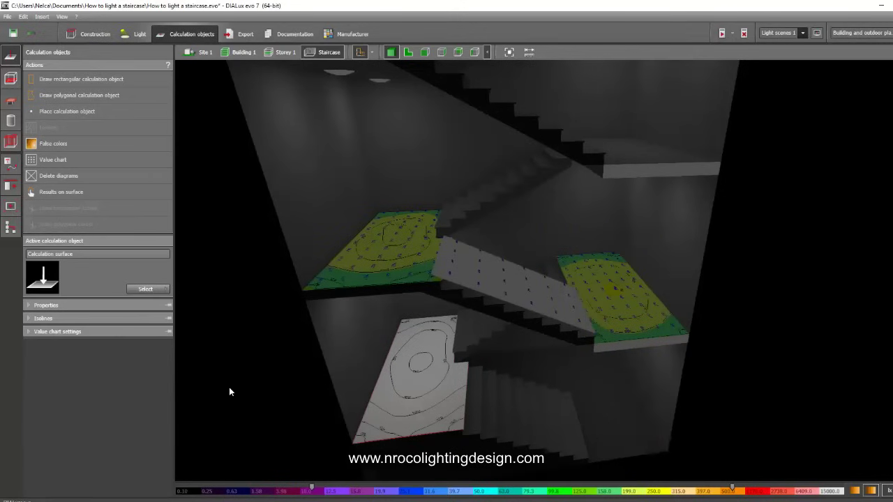
pyautogui.click(31, 332)
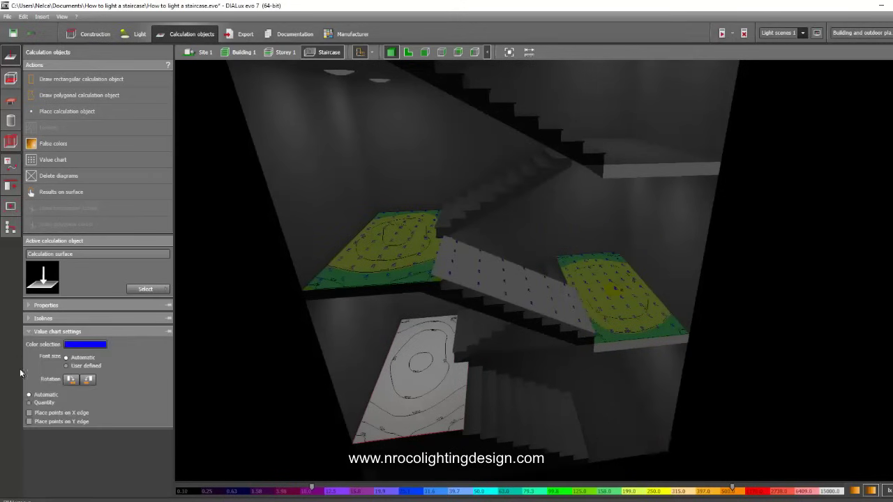
pyautogui.click(28, 404)
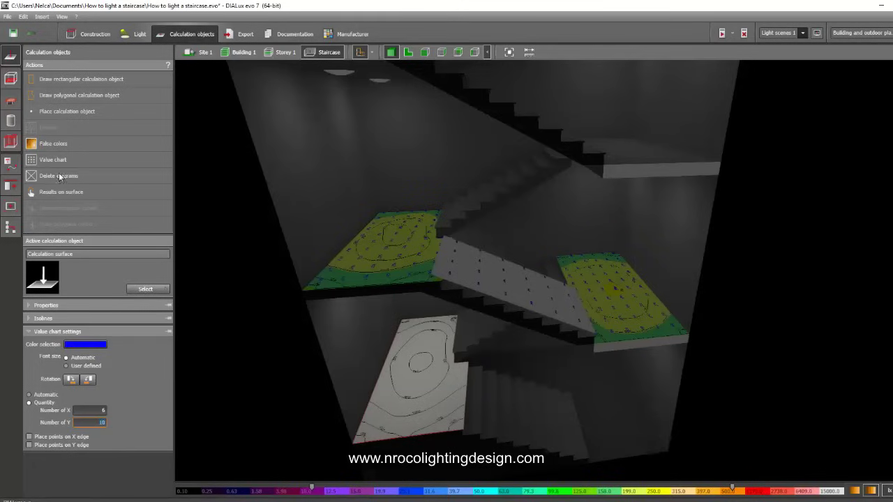
pyautogui.click(59, 144)
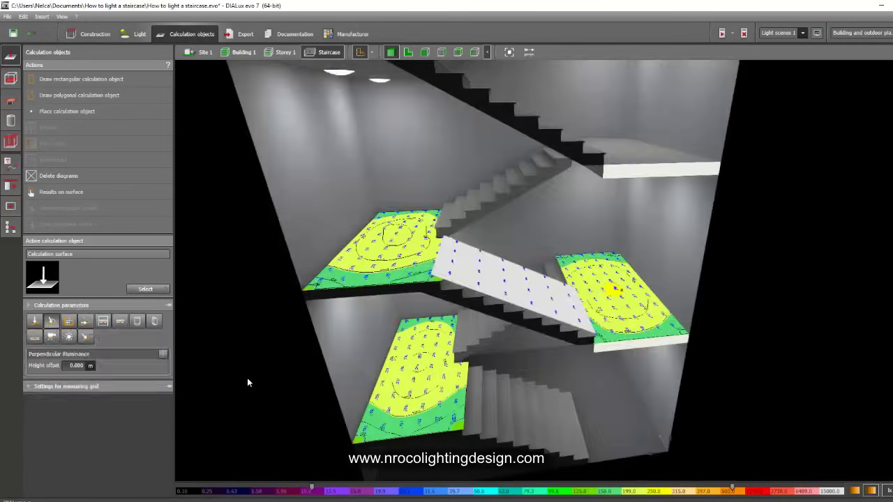
# Copy the middle flight's tilted calculation surface across to the adjacent flight in plan view.
pyautogui.moveTo(247, 382); pyautogui.dragTo(396, 405)
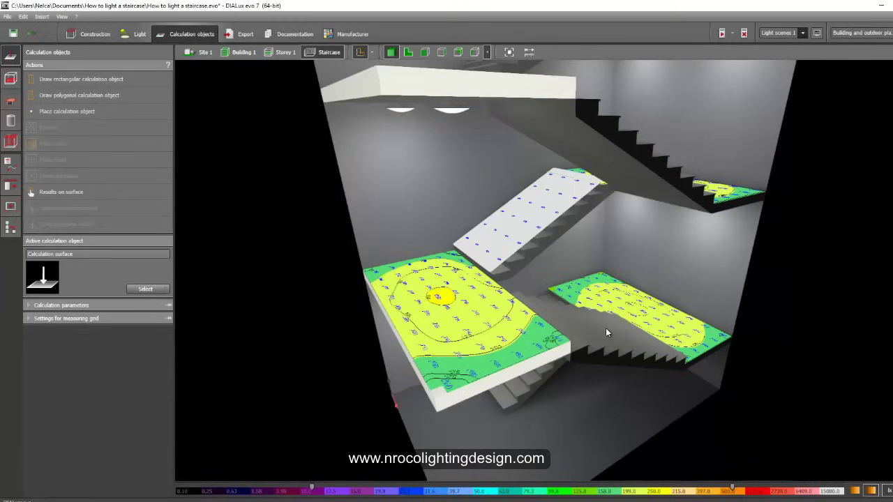
pyautogui.click(531, 223)
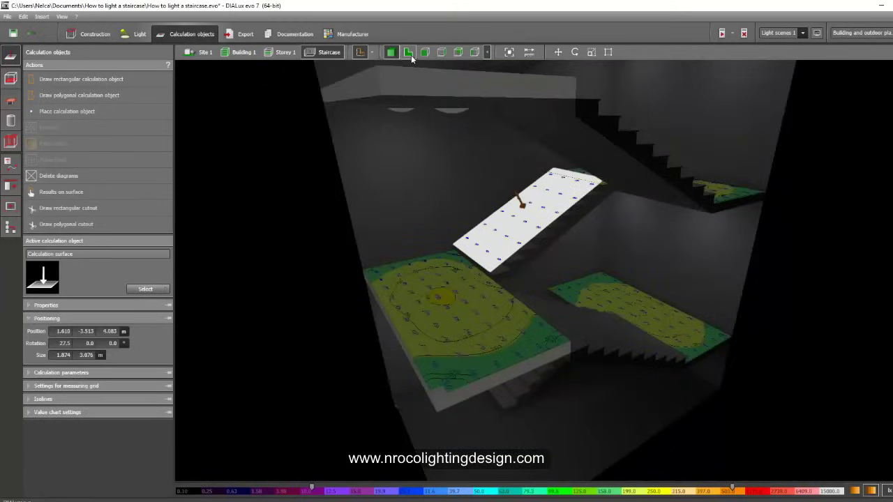
pyautogui.click(411, 56)
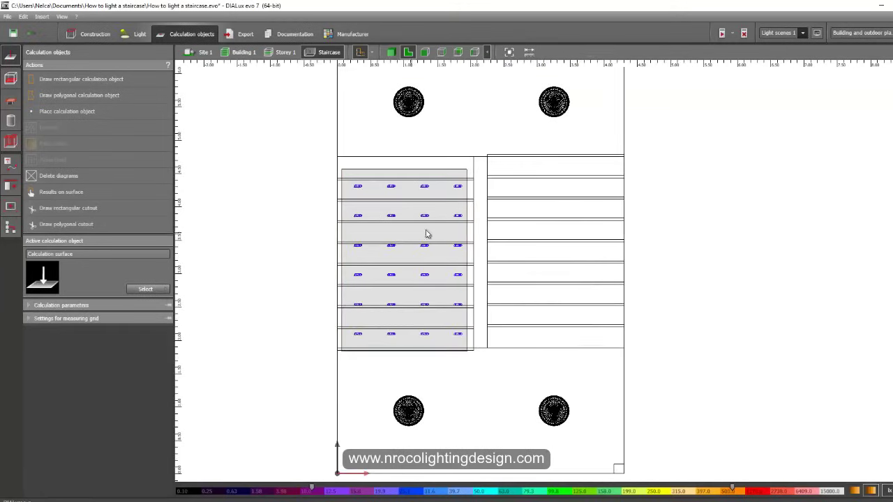
pyautogui.click(422, 248)
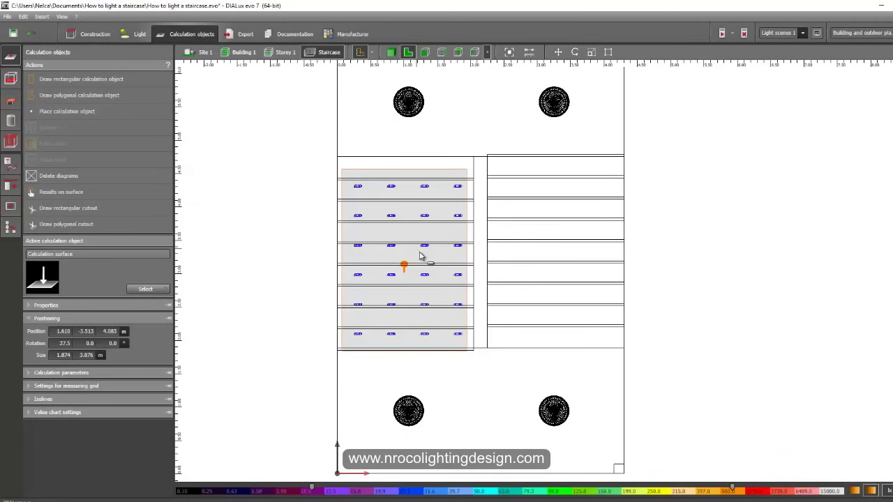
pyautogui.keyDown('ctrl'); pyautogui.moveTo(421, 256); pyautogui.dragTo(604, 266); pyautogui.keyUp('ctrl')
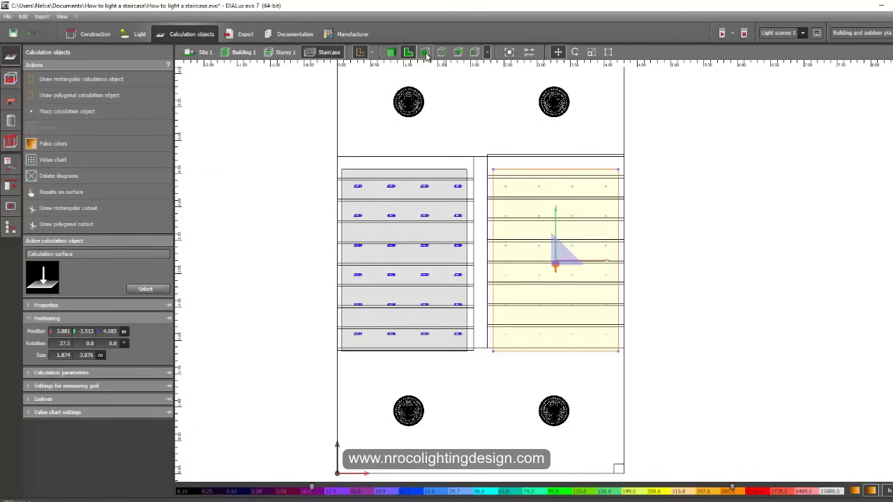
# Set the copied calculation surface's X rotation to -27.5°, checking its slope in a side view.
pyautogui.click(426, 54)
pyautogui.click(441, 53)
pyautogui.scroll(-2, 465, 236)
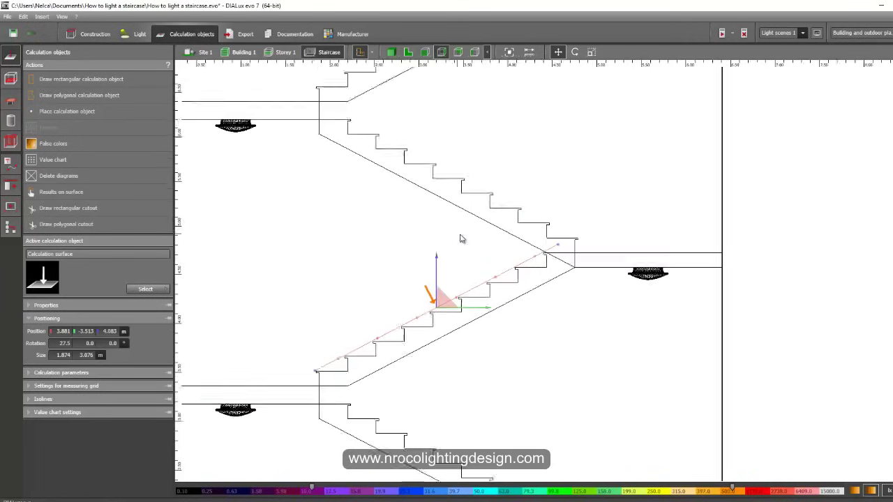
pyautogui.click(62, 344)
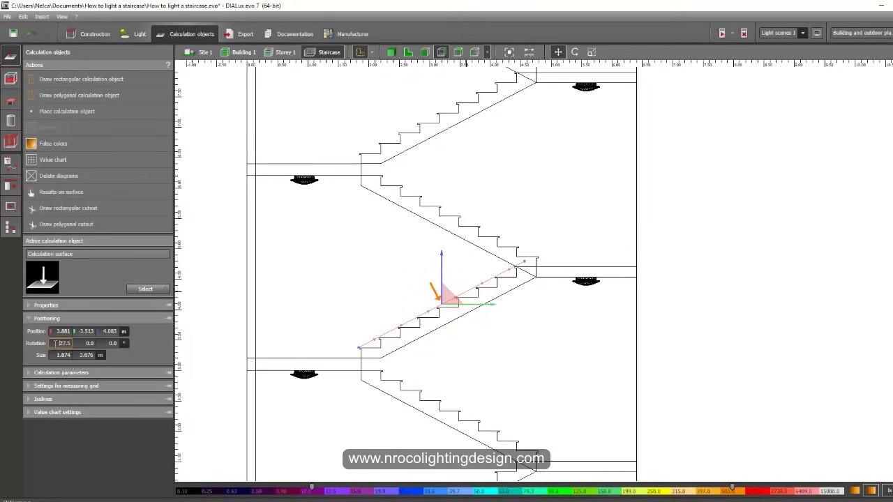
pyautogui.write('-27.5')
pyautogui.press('Return')
# Move the copied surface down onto the flight below, to about -3.267 m in Y and 2.402 m in Z.
pyautogui.moveTo(329, 359); pyautogui.dragTo(262, 198, button='middle')
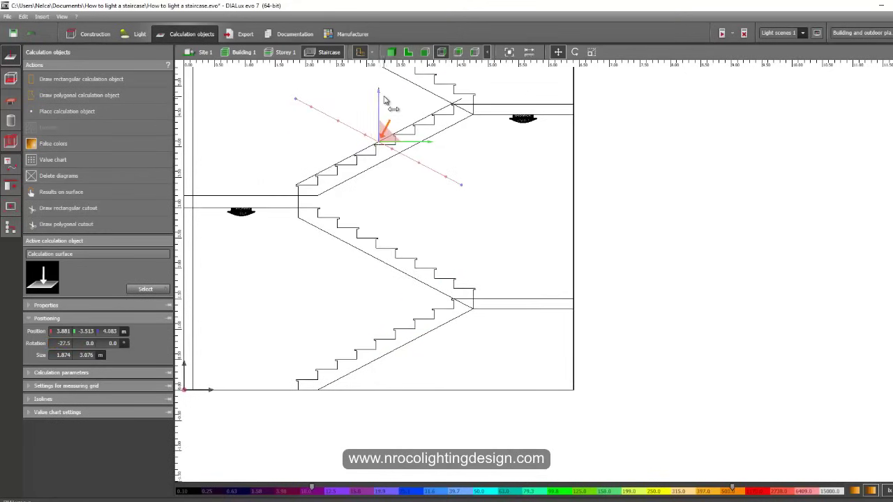
pyautogui.moveTo(382, 112); pyautogui.dragTo(384, 199)
pyautogui.scroll(2, 415, 246)
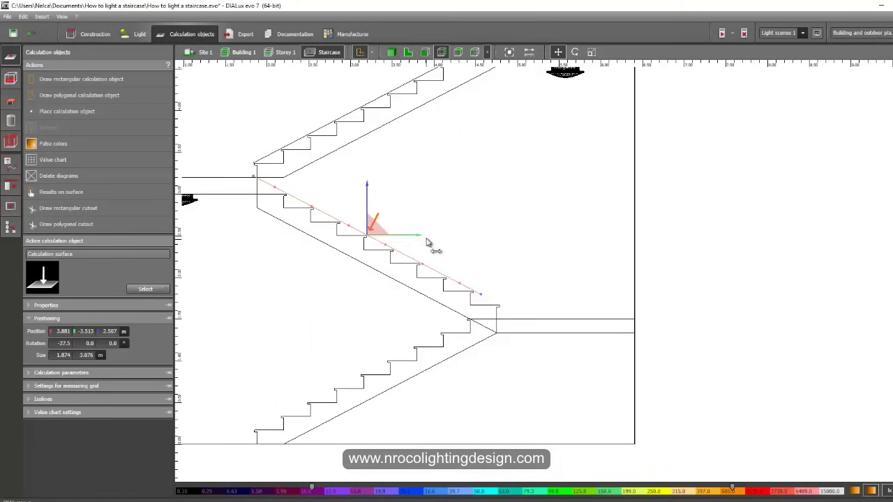
pyautogui.moveTo(418, 241); pyautogui.dragTo(433, 241)
pyautogui.moveTo(386, 194); pyautogui.dragTo(387, 199)
pyautogui.moveTo(428, 241); pyautogui.dragTo(433, 240)
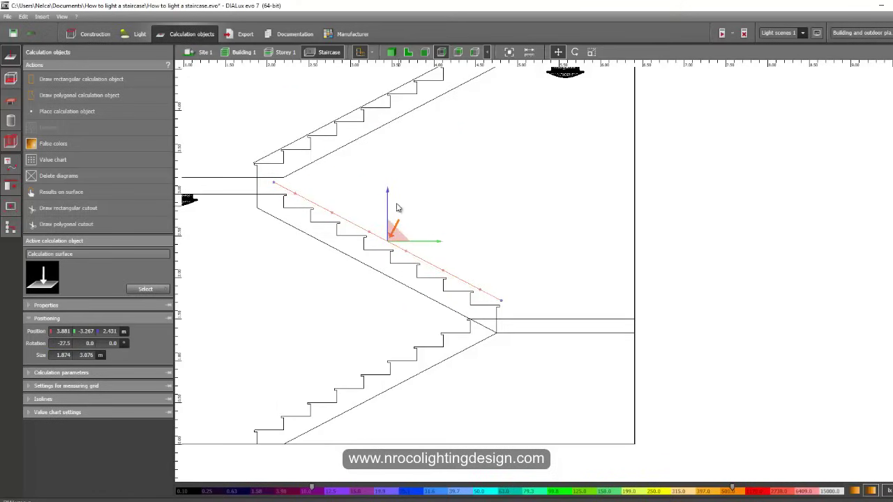
pyautogui.moveTo(396, 207); pyautogui.dragTo(393, 202)
# Turn on the value chart and false colors for the copied calculation surface in the 3D view.
pyautogui.click(390, 51)
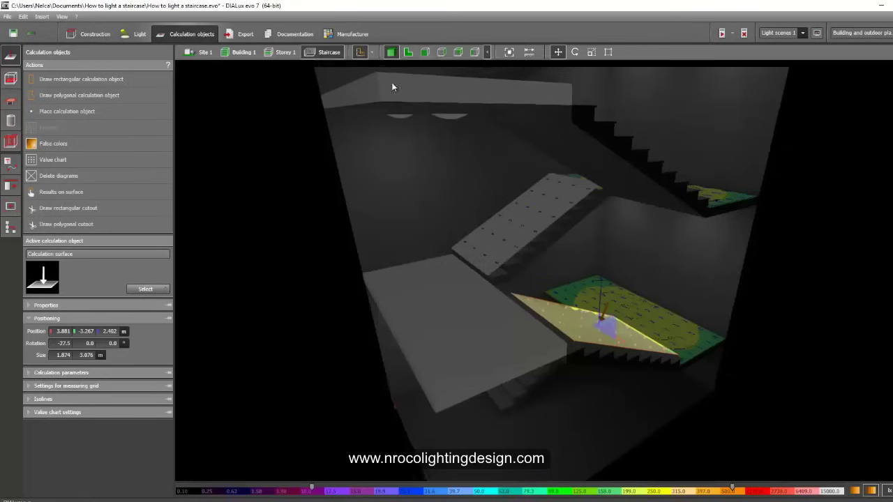
pyautogui.click(291, 190)
pyautogui.moveTo(291, 190); pyautogui.dragTo(241, 231, button='right')
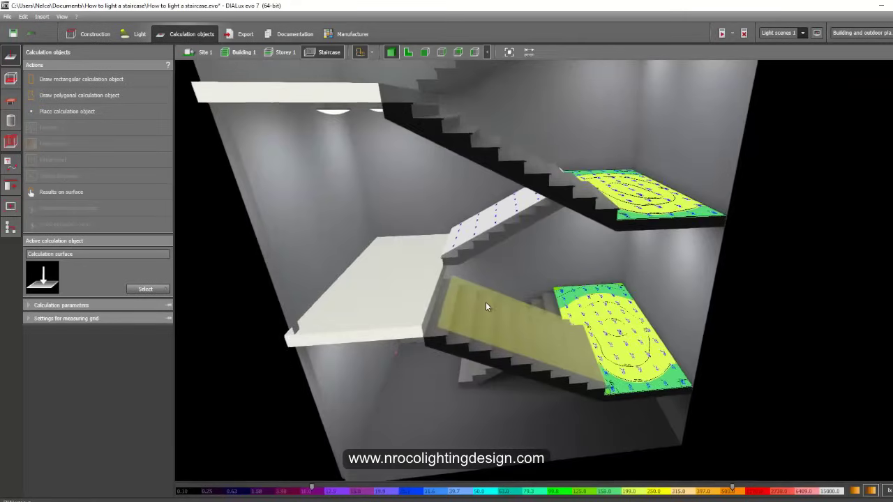
pyautogui.click(474, 317)
pyautogui.click(47, 160)
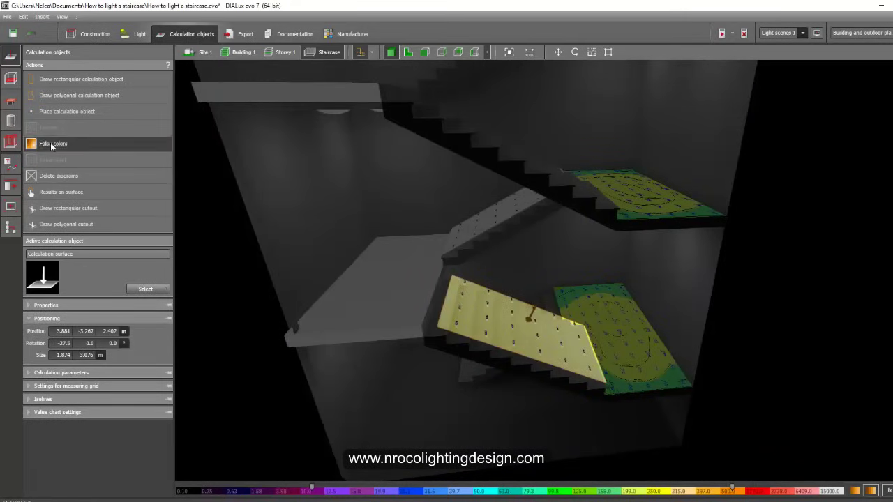
pyautogui.click(50, 143)
# Run the lighting calculation with the new surface on the lower flight.
pyautogui.moveTo(228, 265); pyautogui.dragTo(597, 264)
pyautogui.moveTo(539, 325); pyautogui.dragTo(727, 90)
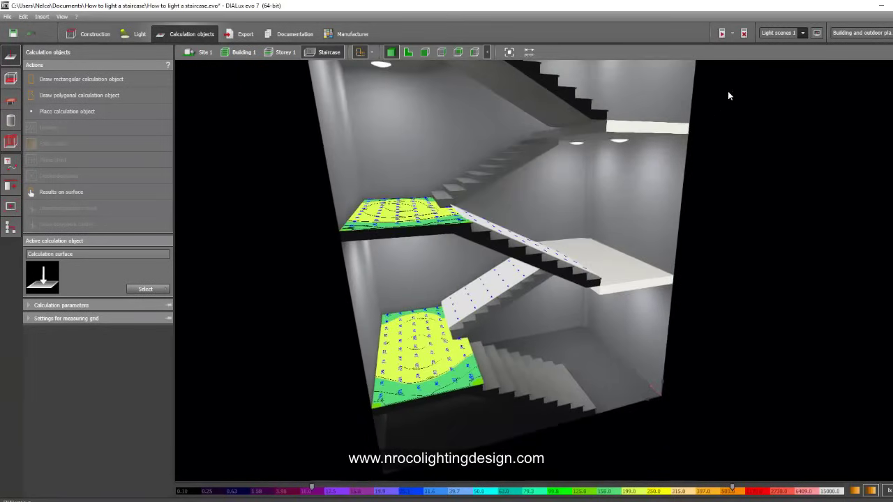
pyautogui.click(723, 34)
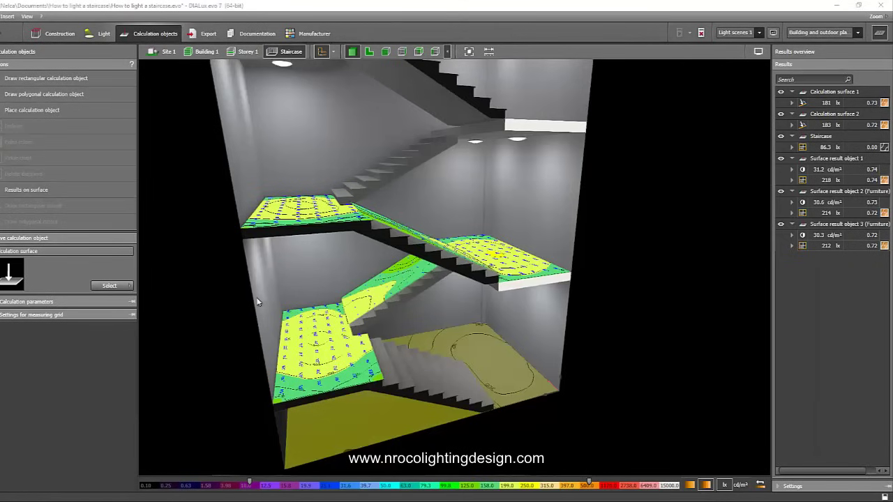
# Examine the average illuminance and uniformity of Calculation surface 1, Calculation surface 2 and the Staircase plane.
pyautogui.moveTo(256, 302); pyautogui.dragTo(743, 188)
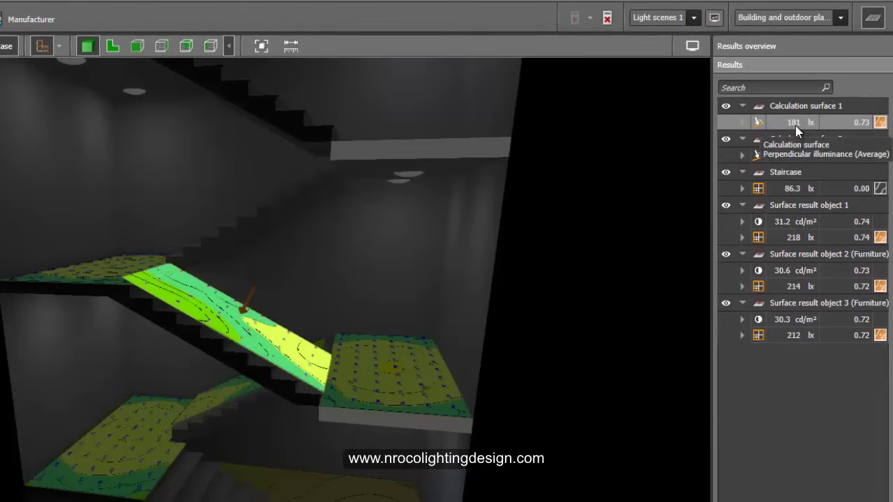
pyautogui.click(795, 125)
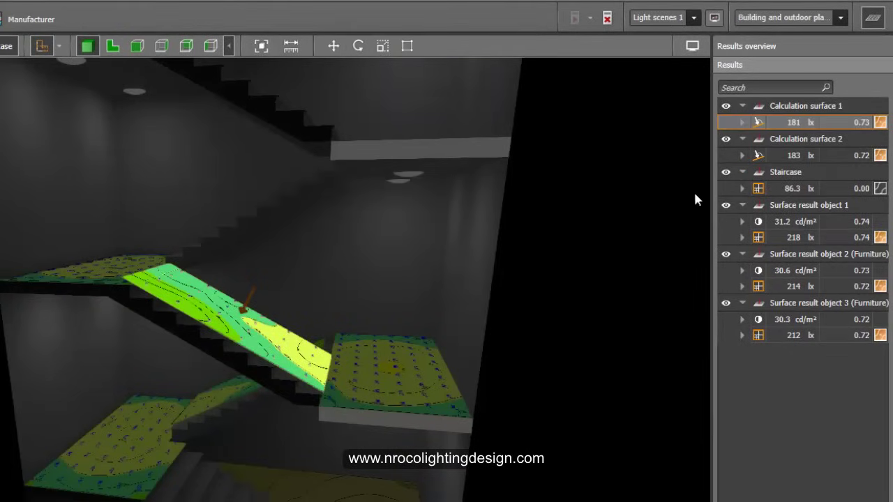
pyautogui.click(799, 153)
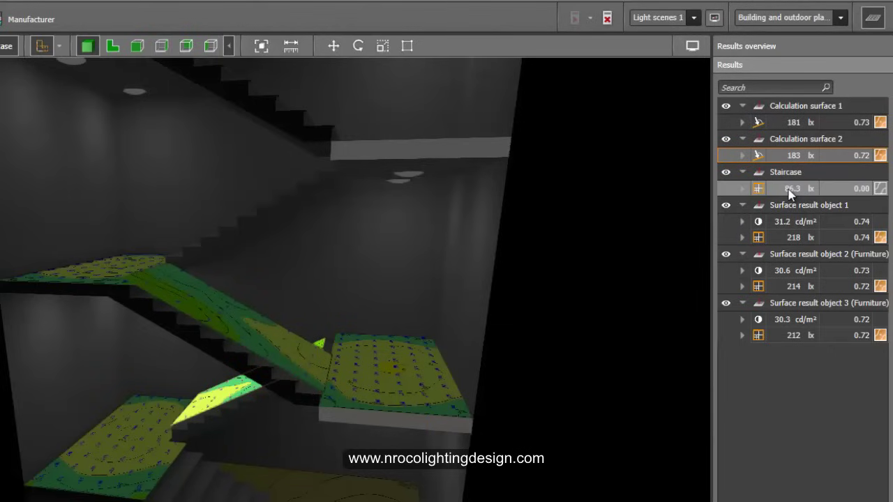
pyautogui.click(791, 191)
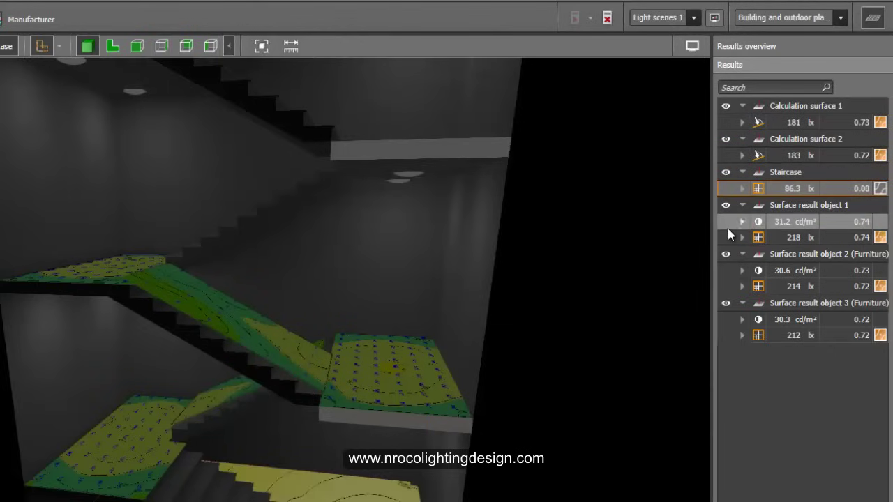
# Toggle the visibility of Surface result object 1 off and on, and hide the Staircase result.
pyautogui.click(727, 206)
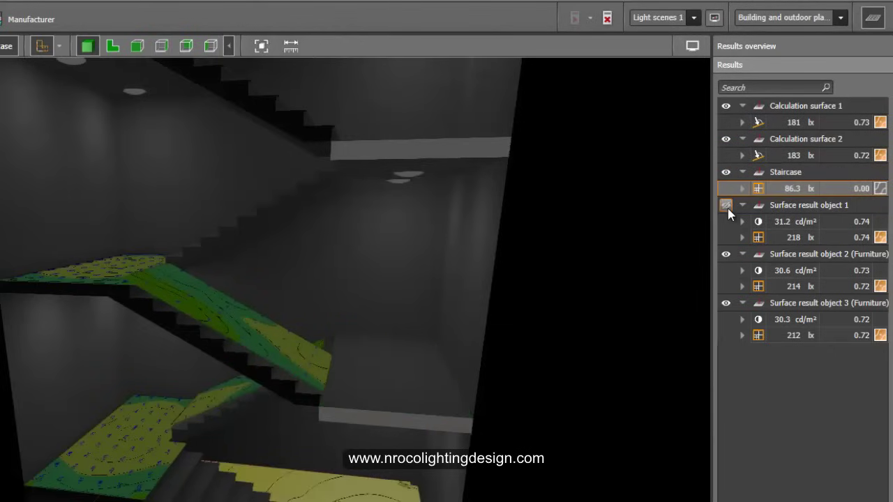
pyautogui.click(727, 207)
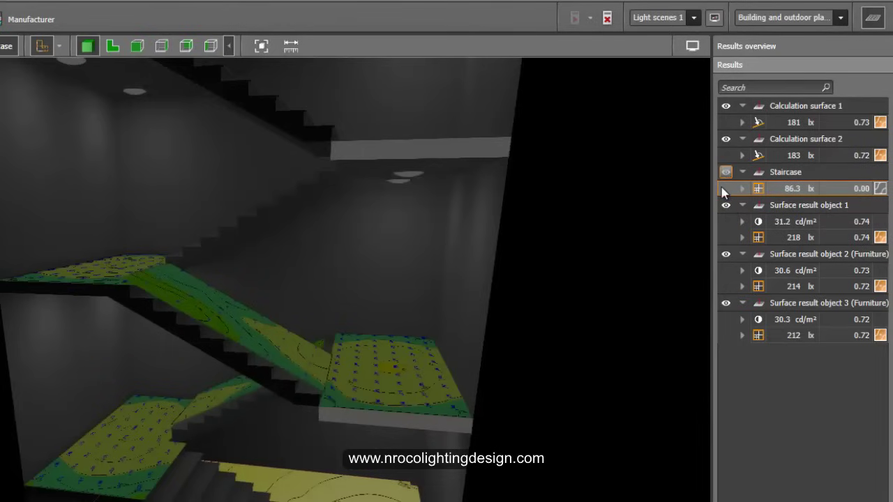
# Examine the landing illuminance results of Surface result objects 1, 2 and 3.
pyautogui.click(787, 236)
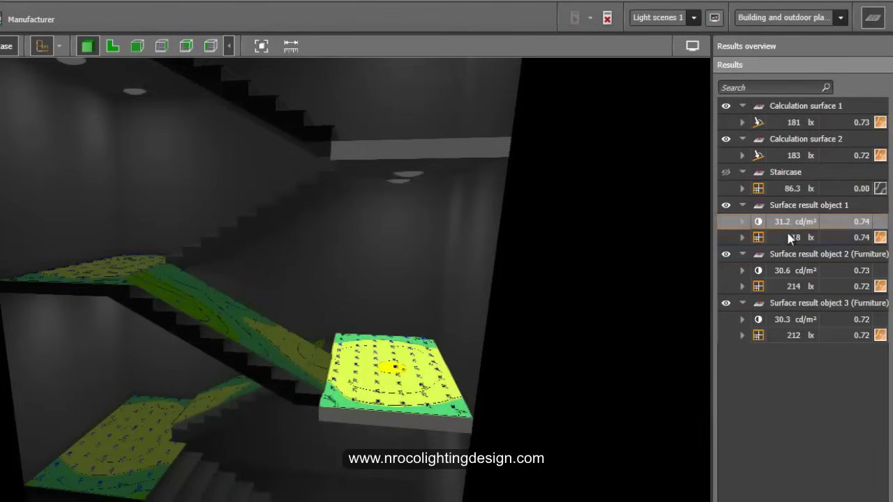
pyautogui.moveTo(642, 324); pyautogui.dragTo(721, 336)
pyautogui.click(797, 287)
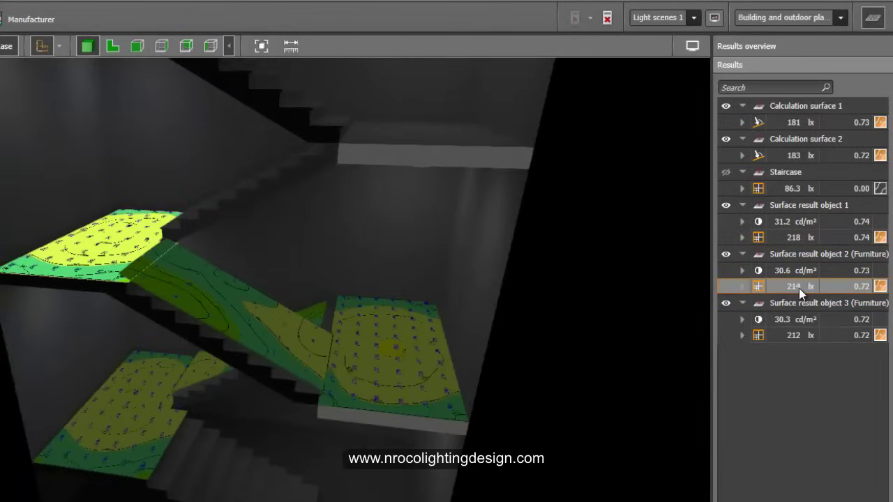
pyautogui.click(801, 335)
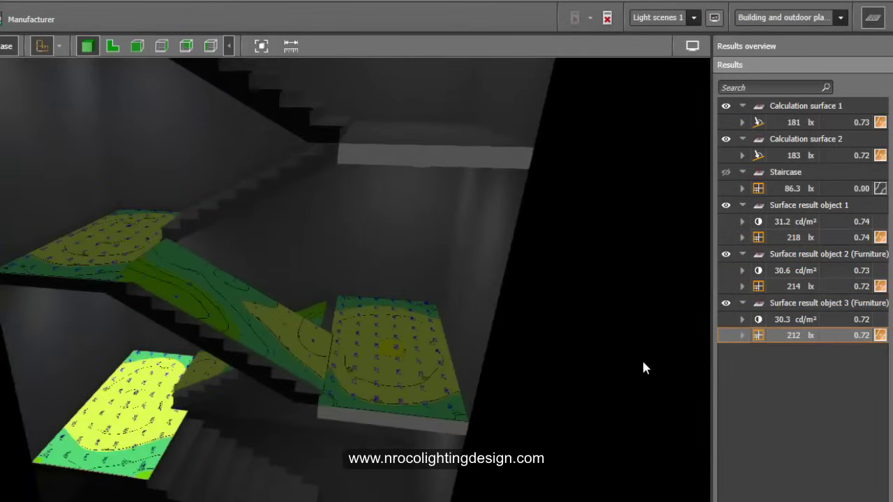
# Inspect the false-color results on the flights and landings from several angles, highlighting Calculation surface 2.
pyautogui.moveTo(613, 264); pyautogui.dragTo(561, 356, button='middle')
pyautogui.moveTo(561, 355); pyautogui.dragTo(592, 404, button='right')
pyautogui.scroll(-2, 592, 404)
pyautogui.moveTo(592, 410); pyautogui.dragTo(461, 446)
pyautogui.moveTo(480, 408); pyautogui.dragTo(429, 491)
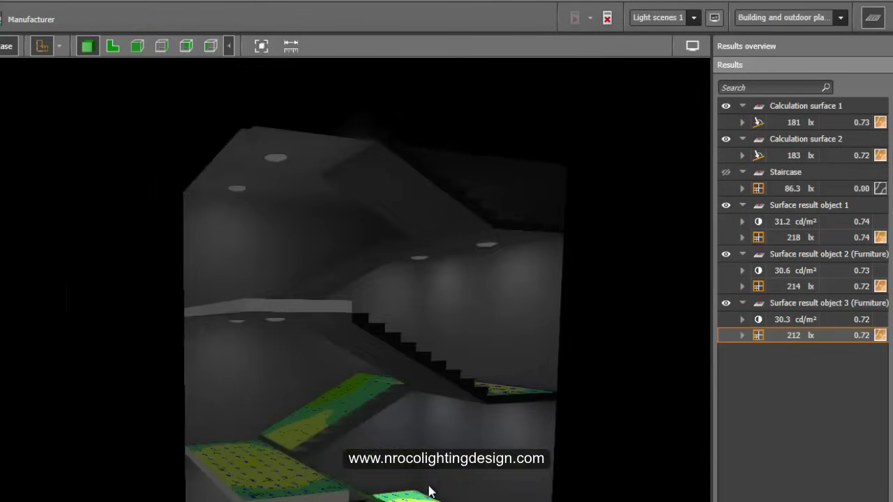
pyautogui.moveTo(564, 428); pyautogui.dragTo(416, 395)
pyautogui.moveTo(359, 420); pyautogui.dragTo(225, 481)
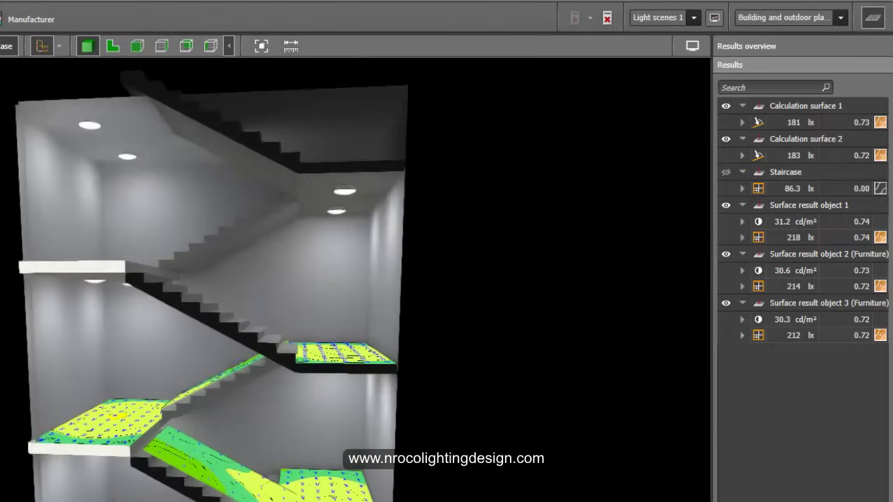
pyautogui.click(224, 482)
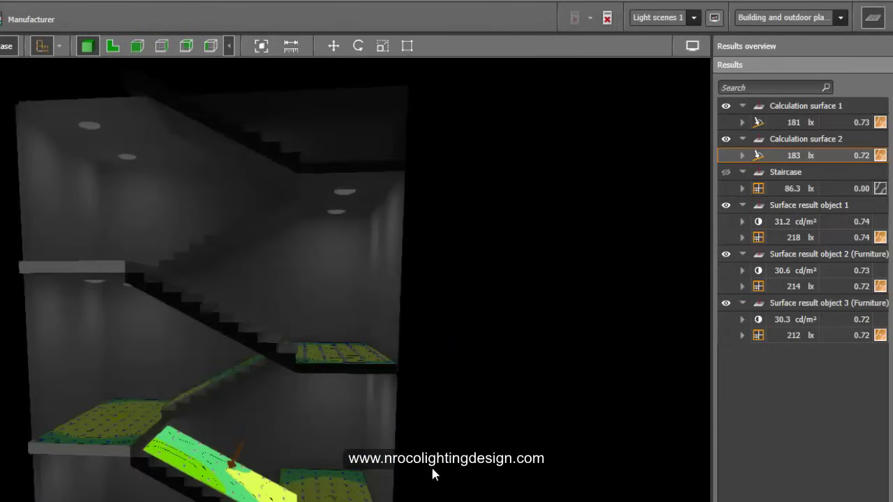
pyautogui.click(538, 428)
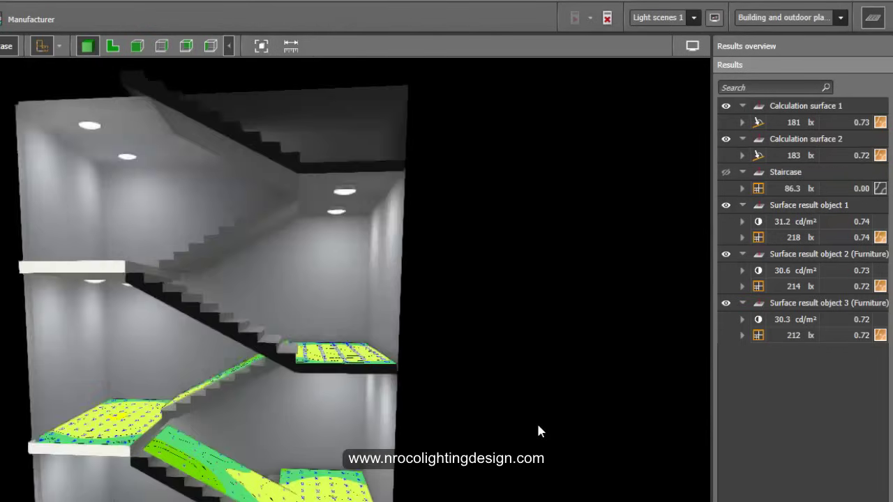
pyautogui.moveTo(538, 428); pyautogui.dragTo(200, 481)
pyautogui.moveTo(385, 478); pyautogui.dragTo(262, 427)
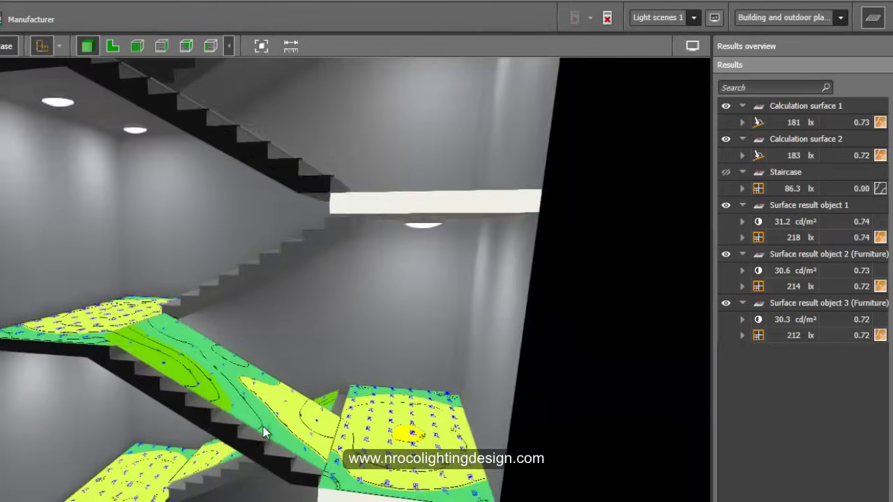
pyautogui.scroll(-3, 262, 427)
# Close the results overview and frame the flights and landings carrying result diagrams in the 3D view.
pyautogui.click(873, 18)
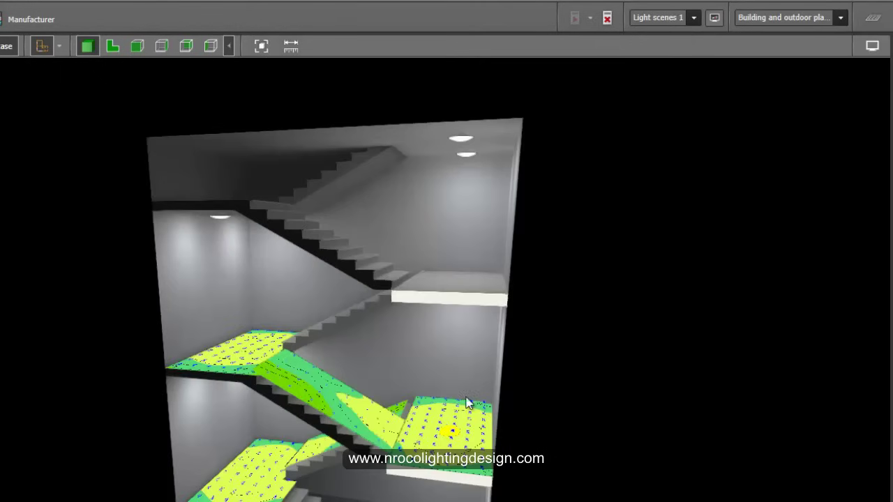
pyautogui.moveTo(467, 405); pyautogui.dragTo(489, 469)
pyautogui.scroll(2, 428, 421)
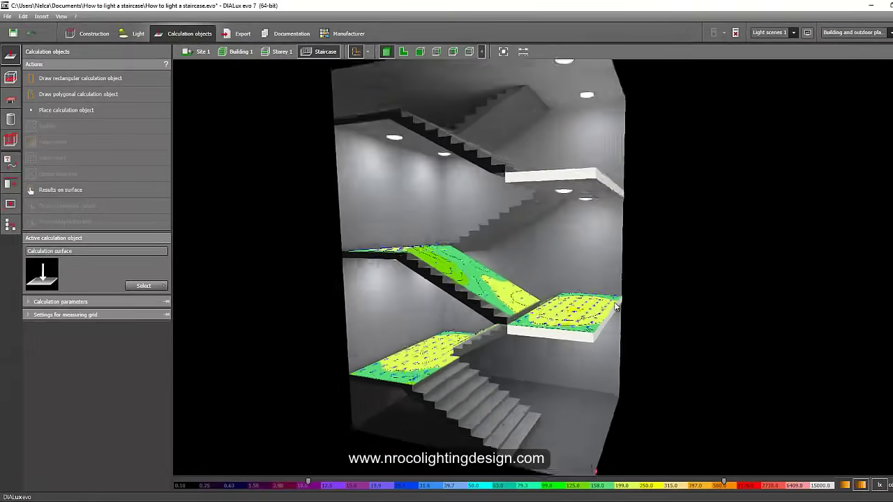
pyautogui.scroll(1, 615, 307)
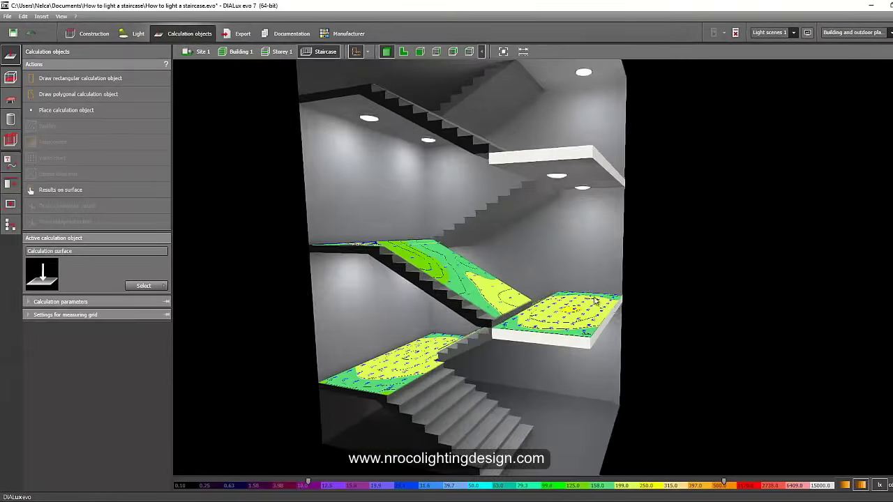
pyautogui.moveTo(595, 300); pyautogui.dragTo(614, 266)
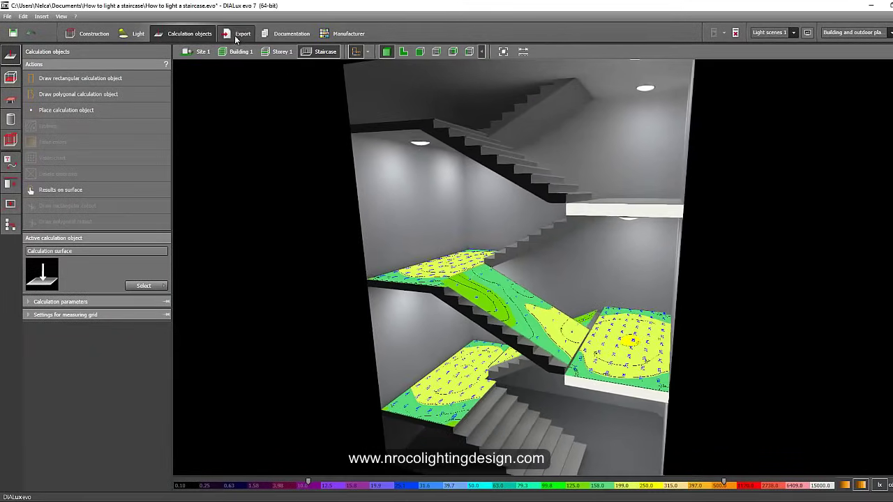
# Switch to the Export mode and show the results overview along with the result diagrams.
pyautogui.click(235, 37)
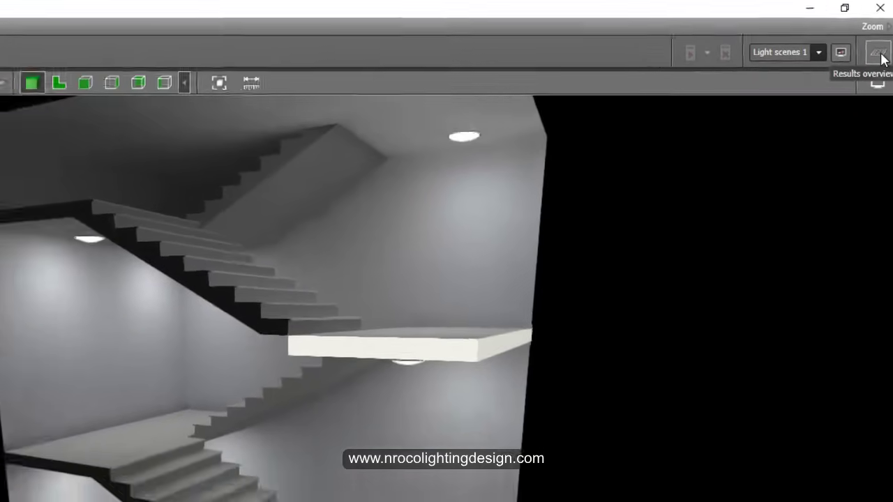
pyautogui.click(871, 59)
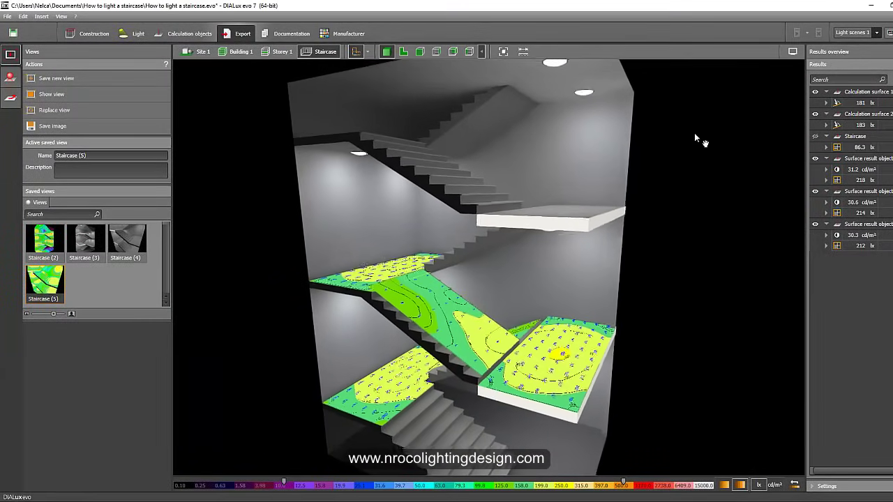
# Save a new view showing the flights and landings with their result diagrams from an oblique side angle.
pyautogui.moveTo(694, 134); pyautogui.dragTo(698, 135, button='middle')
pyautogui.moveTo(654, 241); pyautogui.dragTo(634, 270, button='right')
pyautogui.scroll(1, 634, 271)
pyautogui.scroll(3, 662, 284)
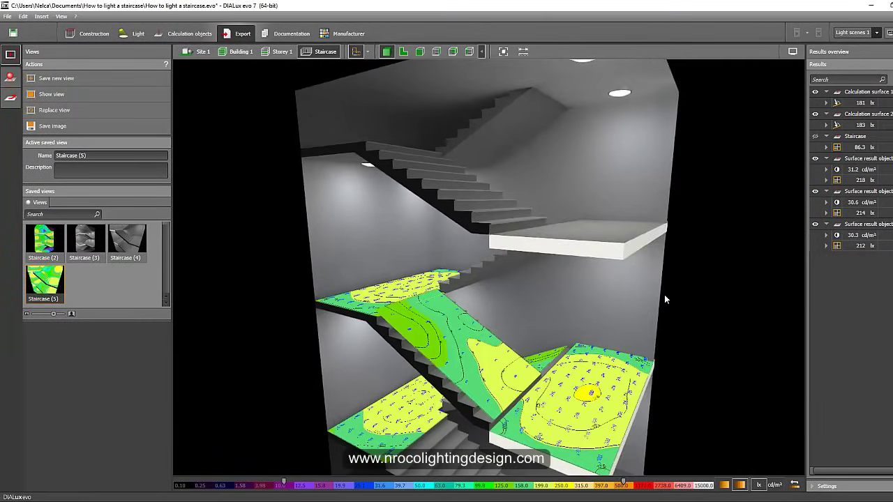
pyautogui.scroll(1, 671, 291)
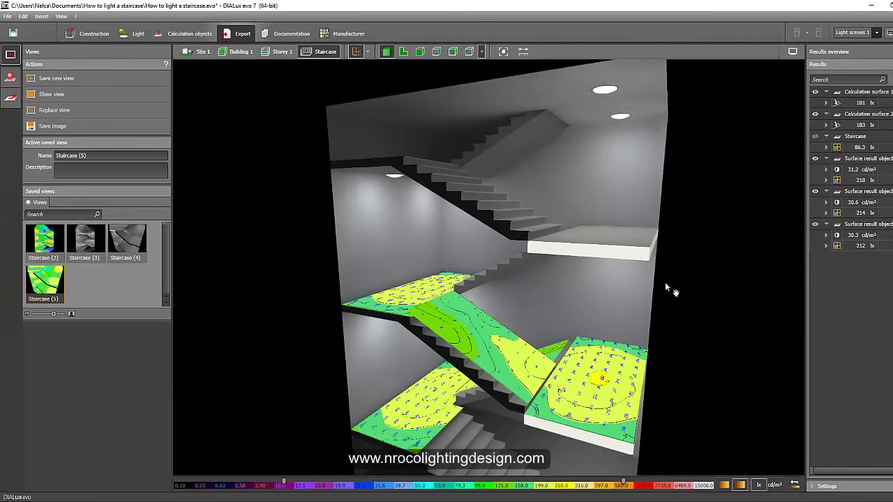
pyautogui.moveTo(671, 287); pyautogui.dragTo(651, 278, button='middle')
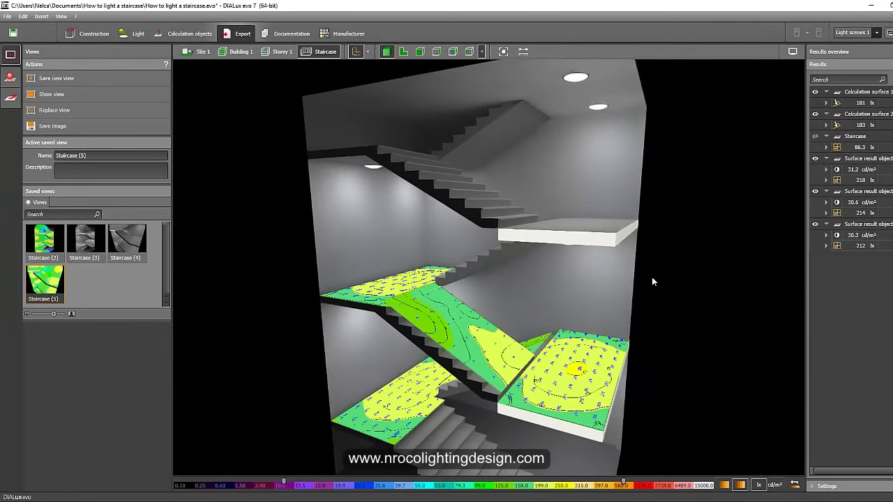
pyautogui.click(63, 81)
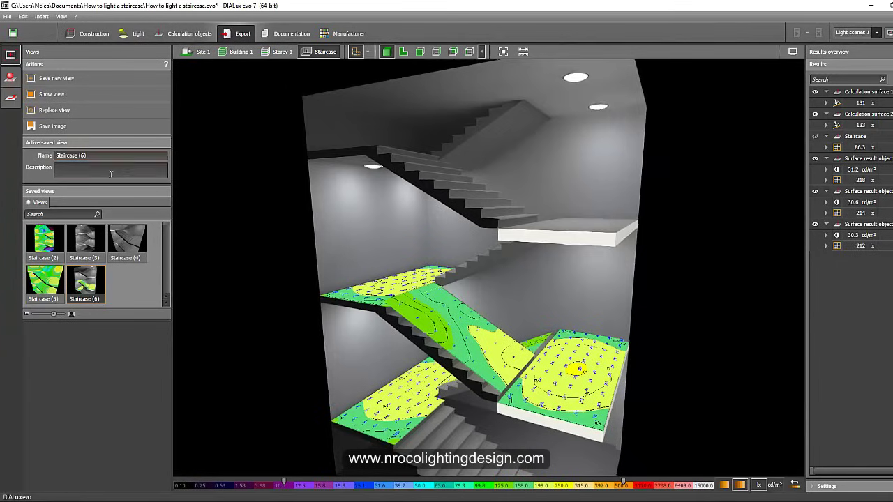
# Save two more result views of the staircase, one facing the landing frontally and one from the opposite side.
pyautogui.moveTo(249, 305); pyautogui.dragTo(332, 306, button='right')
pyautogui.moveTo(329, 305); pyautogui.dragTo(295, 310, button='middle')
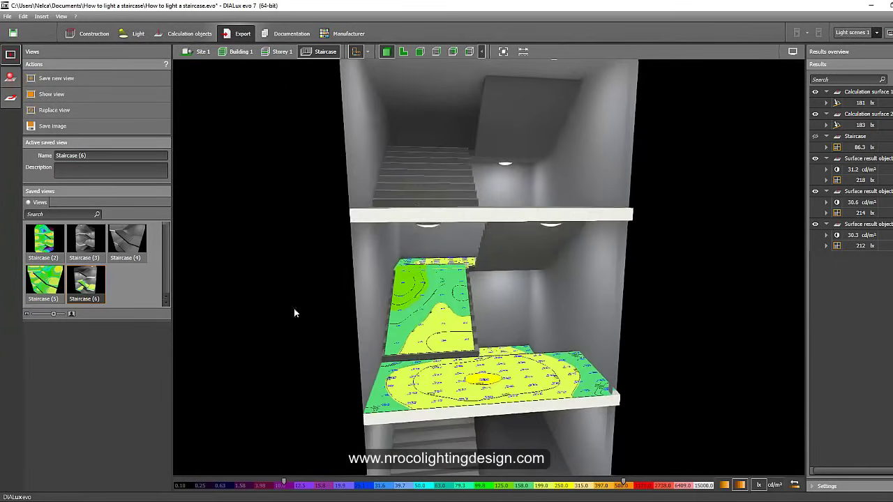
pyautogui.moveTo(294, 309); pyautogui.dragTo(288, 298, button='right')
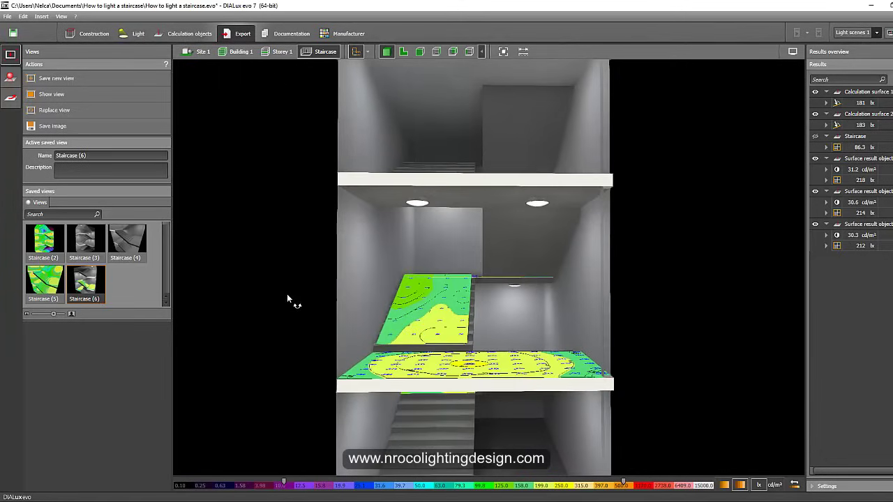
pyautogui.scroll(1, 305, 309)
pyautogui.moveTo(306, 308); pyautogui.dragTo(300, 339, button='middle')
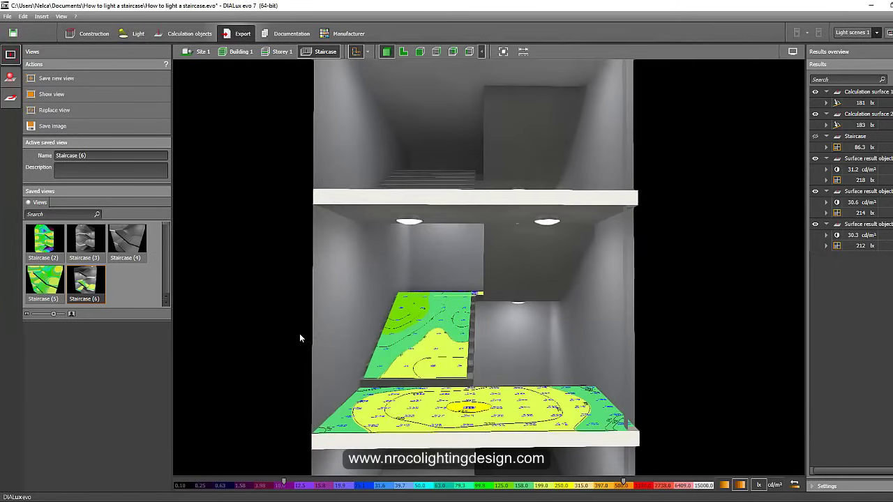
pyautogui.click(99, 81)
pyautogui.moveTo(507, 300); pyautogui.dragTo(598, 393, button='right')
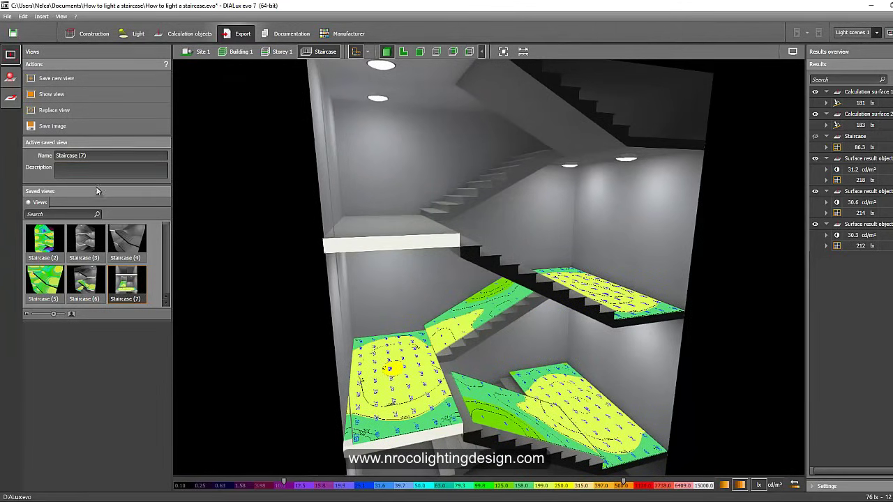
pyautogui.click(73, 78)
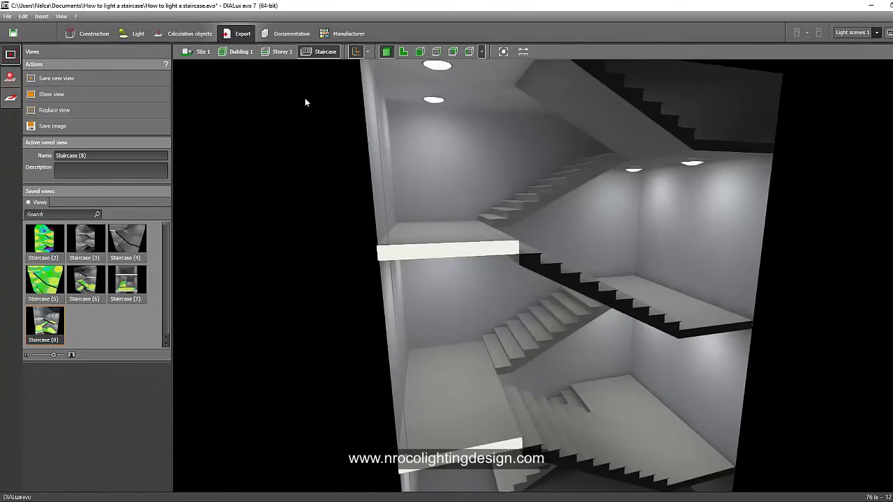
# Switch to the Documentation mode and review the project cover, table of contents, room summary and luminaire layout plan.
pyautogui.click(292, 34)
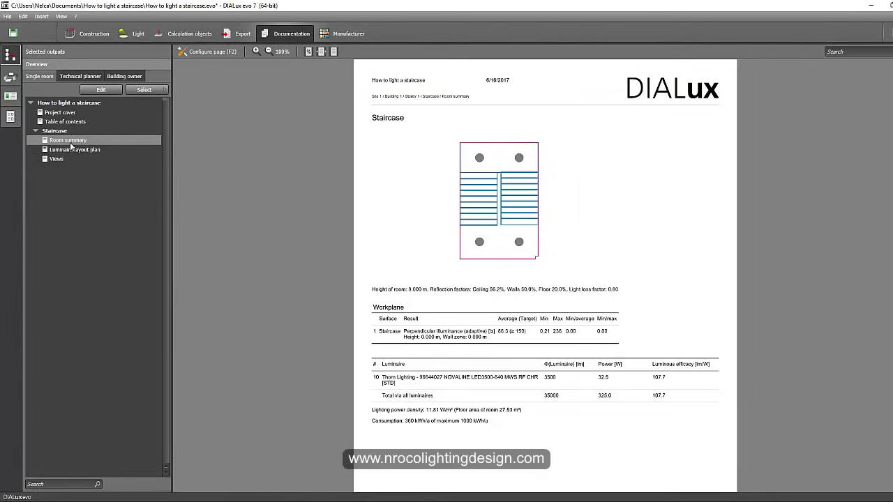
pyautogui.click(66, 113)
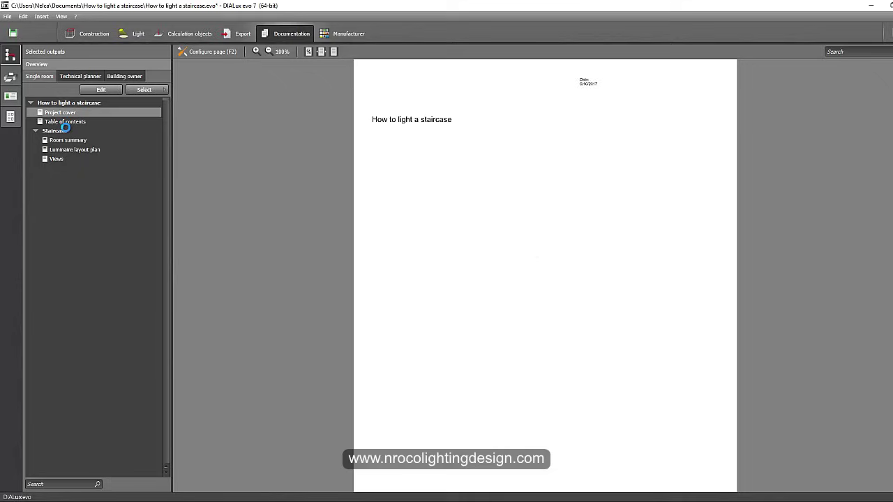
pyautogui.click(64, 123)
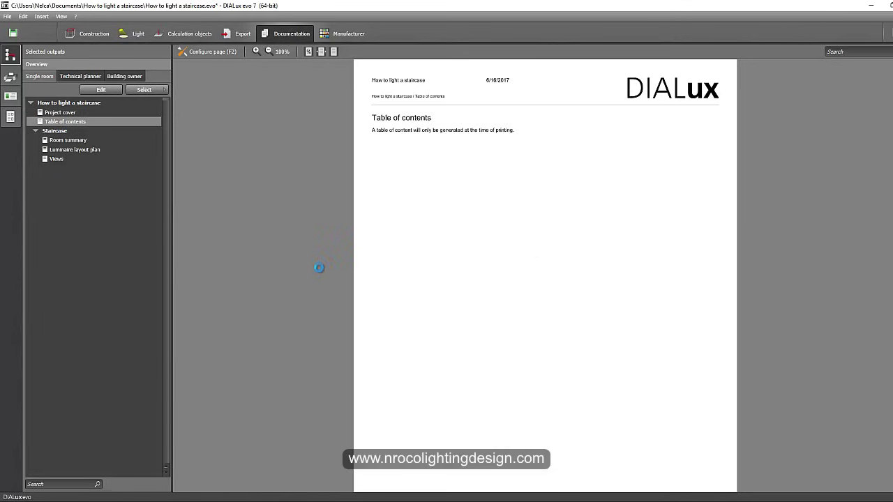
pyautogui.click(78, 141)
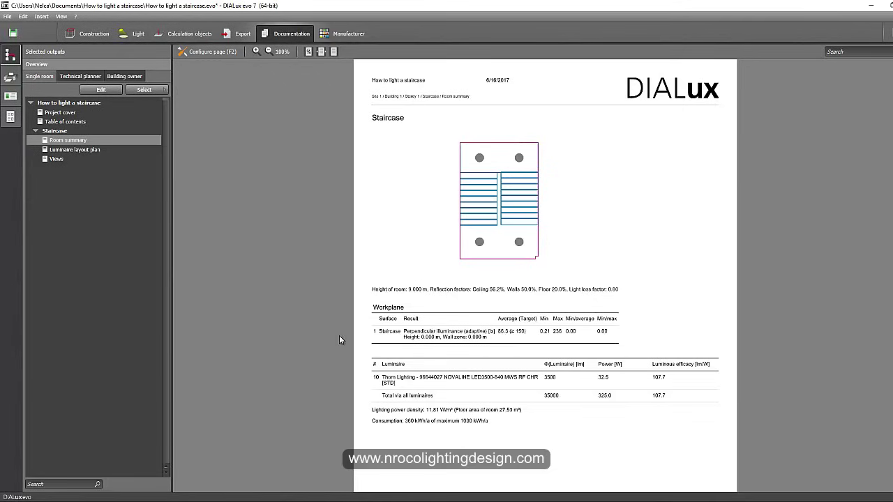
pyautogui.click(86, 149)
pyautogui.click(56, 160)
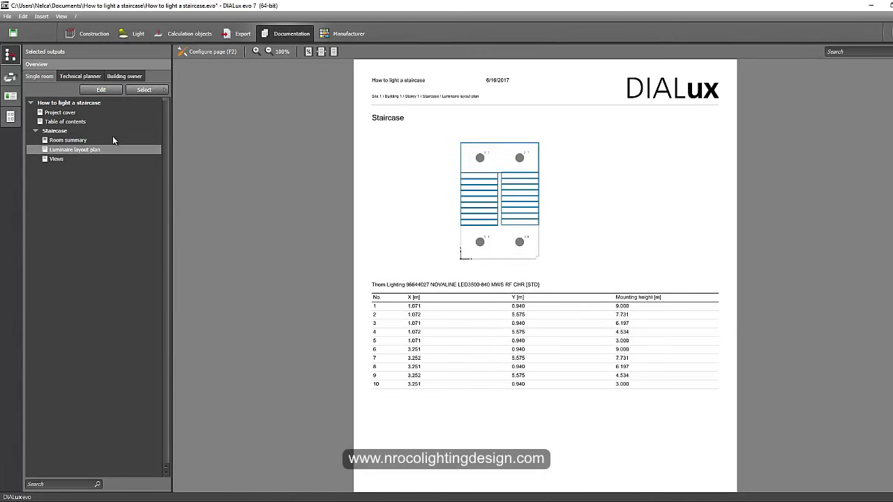
# Add the results summary of surfaces and the perpendicular illuminance pages of Surface result object 1 and Calculation surface 1 to the documentation.
pyautogui.click(105, 90)
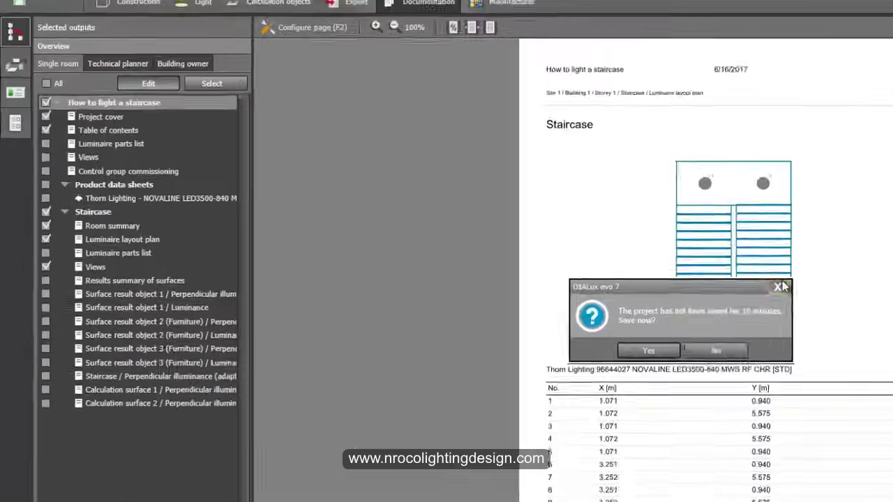
pyautogui.click(533, 225)
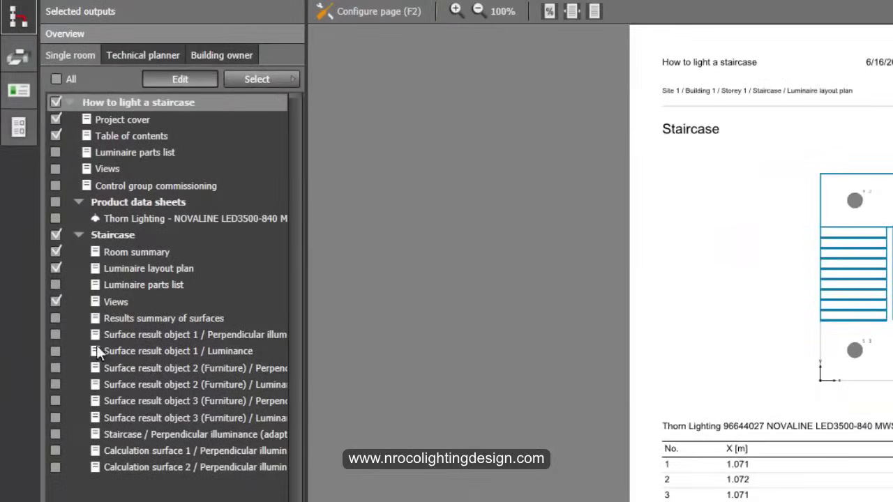
pyautogui.click(56, 318)
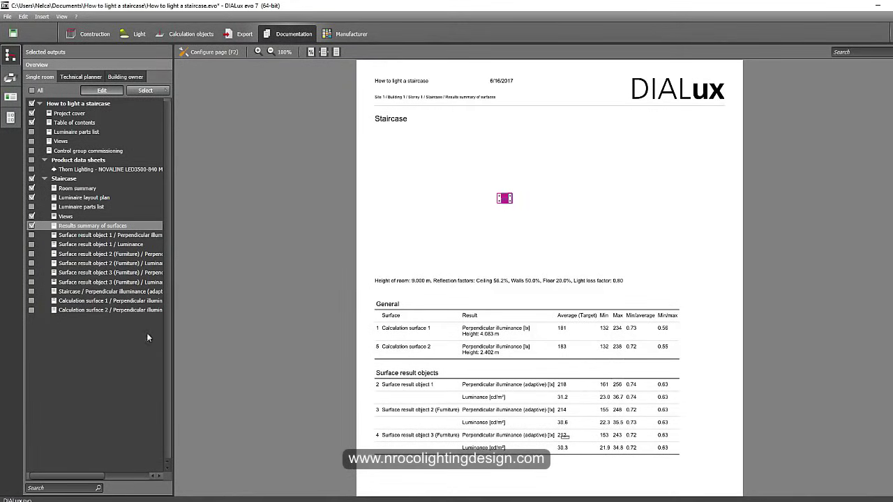
pyautogui.click(30, 236)
pyautogui.scroll(-2, 319, 297)
pyautogui.scroll(1, 319, 296)
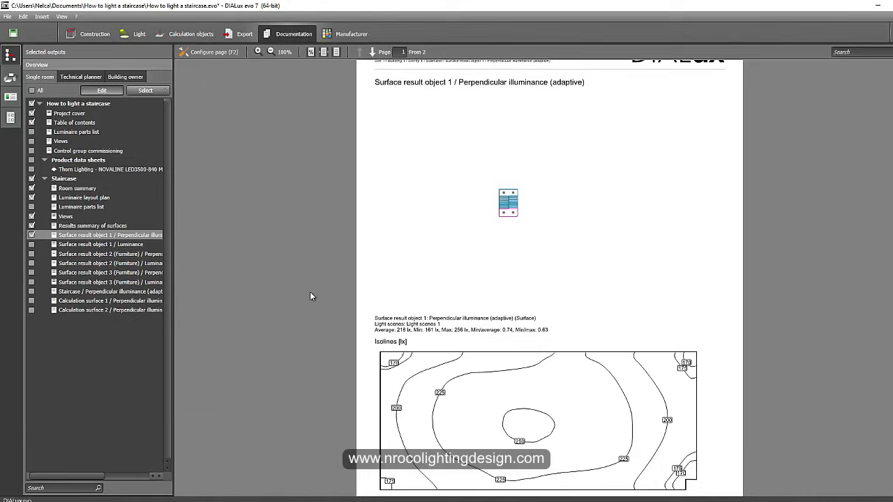
pyautogui.scroll(-2, 300, 293)
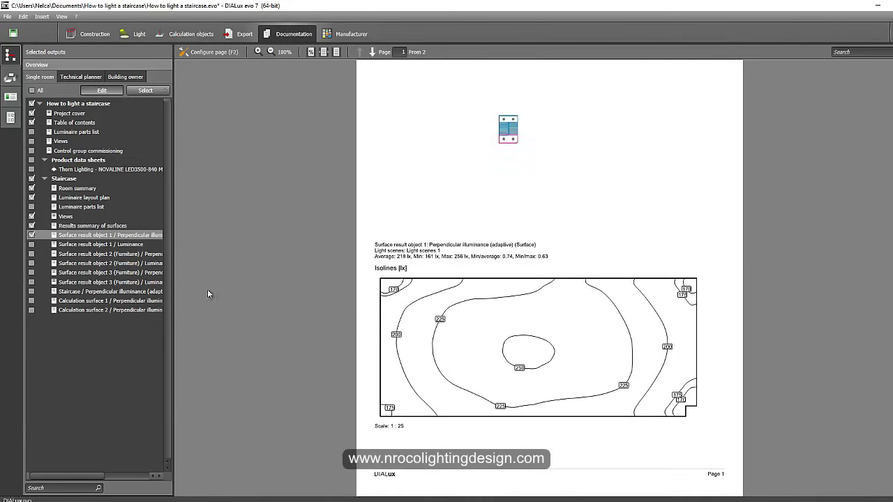
pyautogui.click(31, 302)
# Configure the Staircase Views page to display the saved views Staircase (2) to Staircase (8), and return to the page view.
pyautogui.click(67, 217)
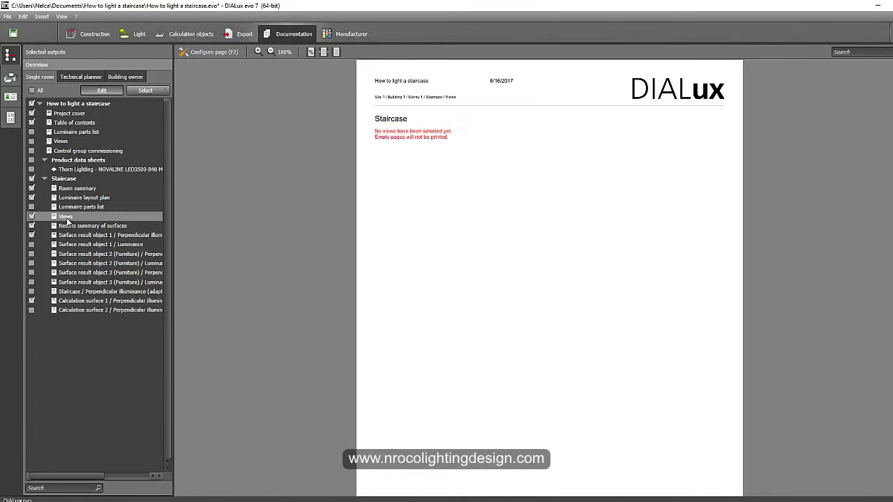
pyautogui.click(209, 52)
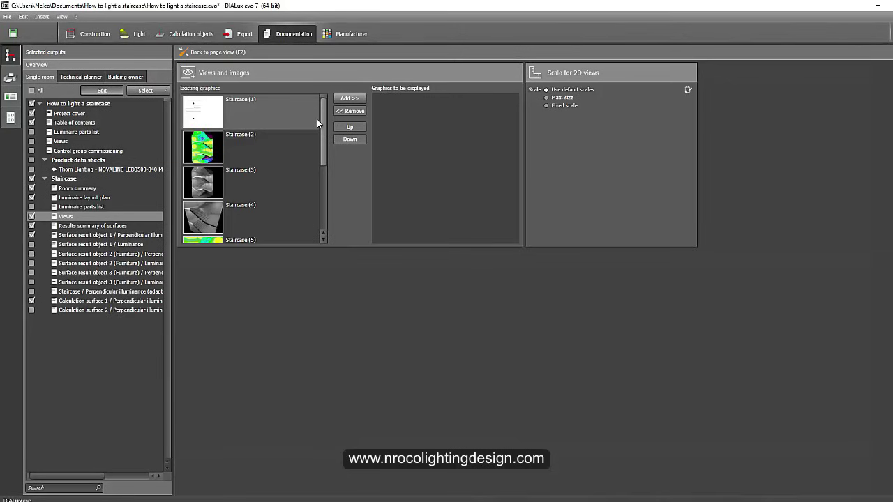
pyautogui.click(293, 147)
pyautogui.click(346, 99)
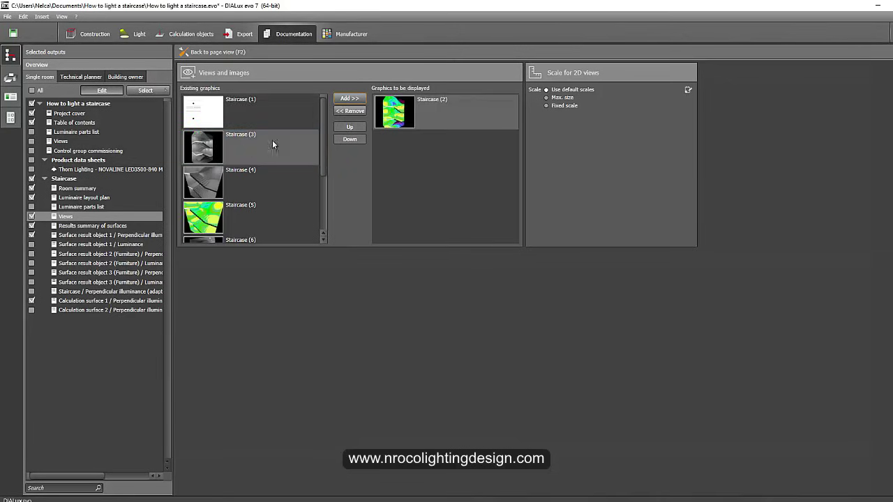
pyautogui.click(344, 100)
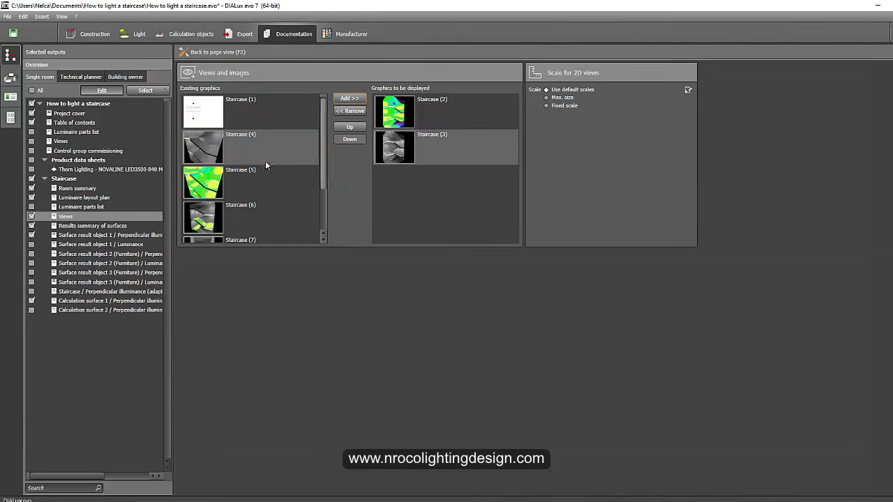
pyautogui.click(347, 99)
pyautogui.click(346, 99)
pyautogui.click(346, 100)
pyautogui.click(346, 99)
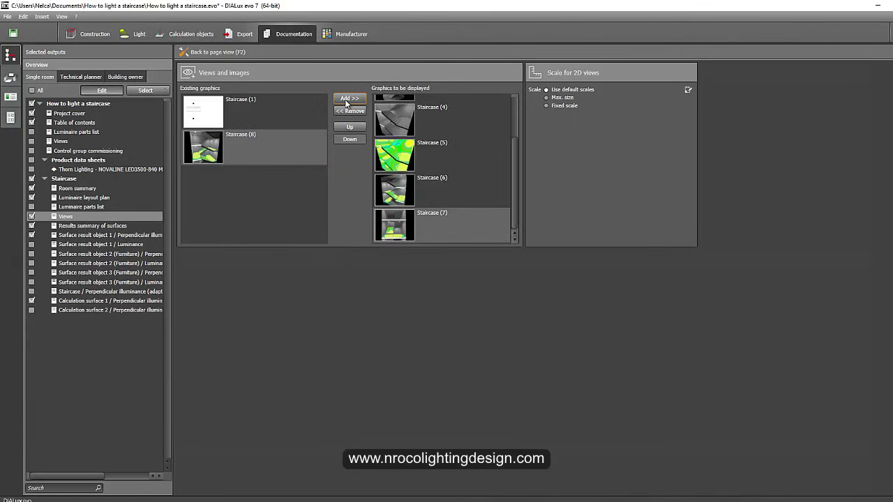
pyautogui.click(346, 100)
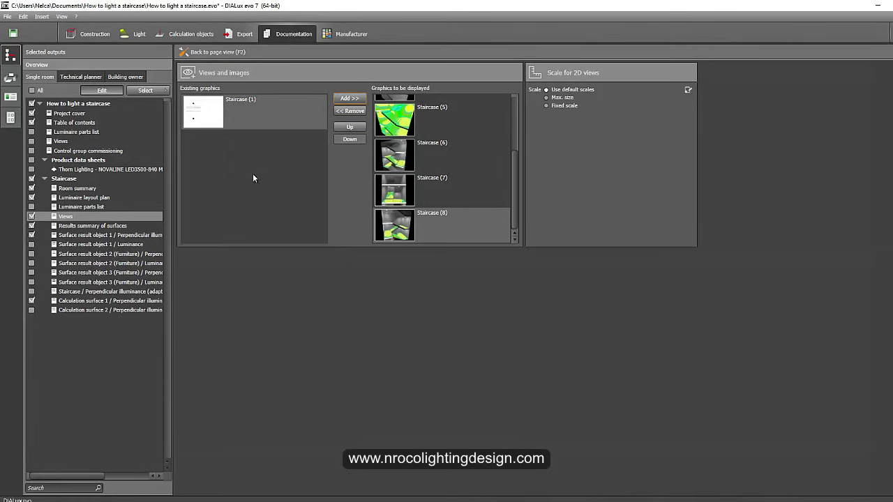
pyautogui.click(212, 51)
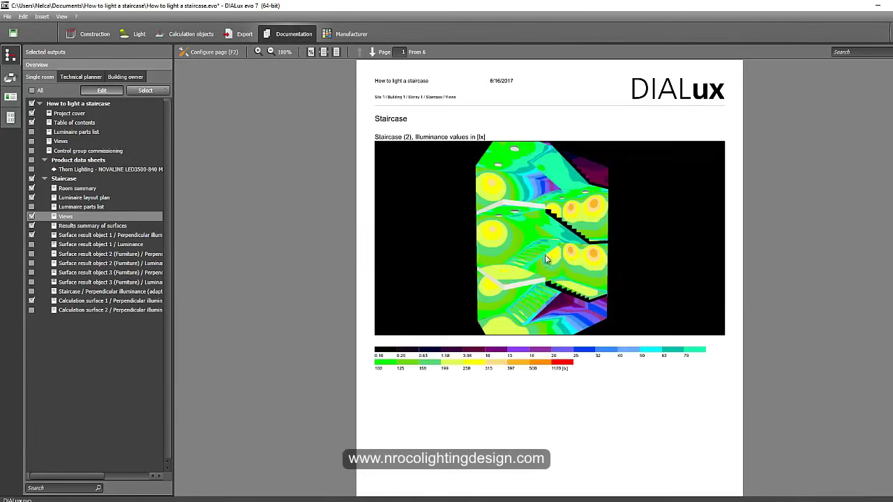
# Review the report pages with the saved staircase views and the results summary of surfaces.
pyautogui.scroll(-10, 576, 256)
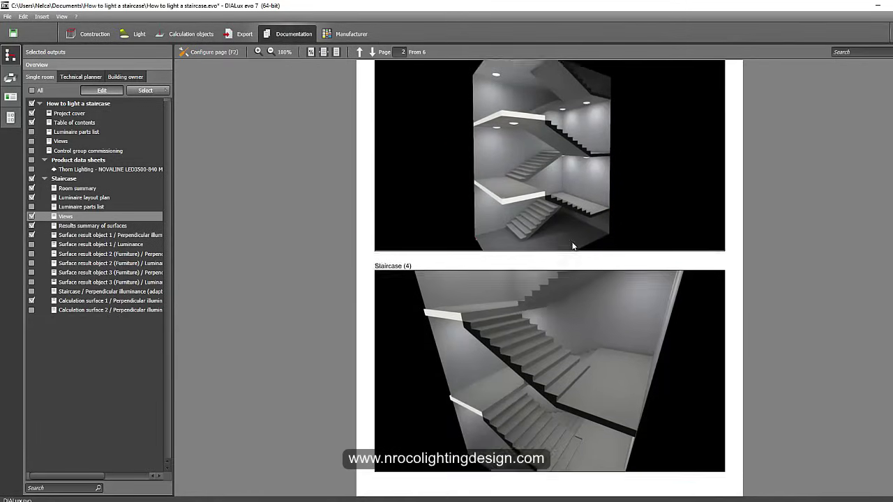
pyautogui.scroll(-10, 573, 244)
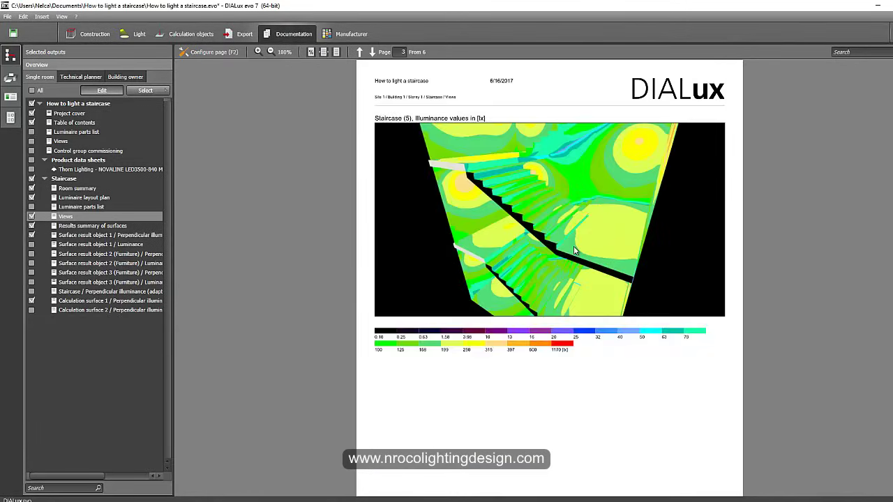
pyautogui.scroll(-4, 583, 247)
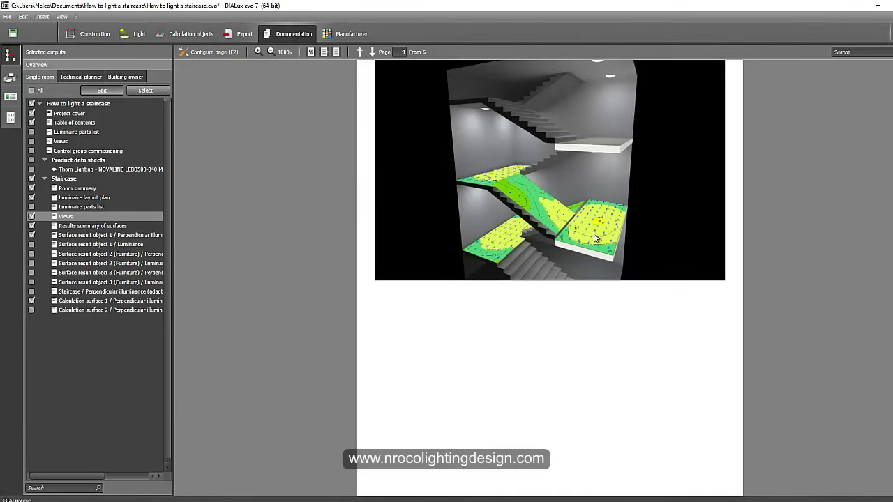
pyautogui.scroll(3, 597, 238)
pyautogui.scroll(3, 616, 242)
pyautogui.scroll(-4, 632, 250)
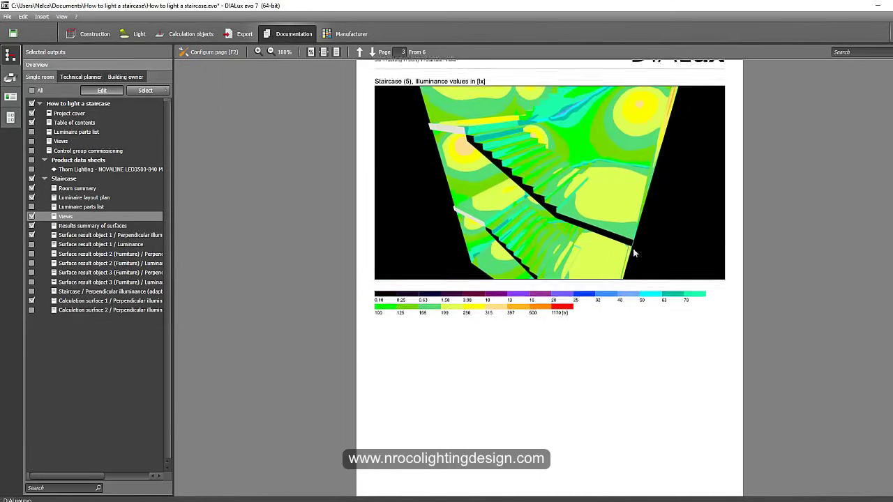
pyautogui.scroll(-1, 635, 254)
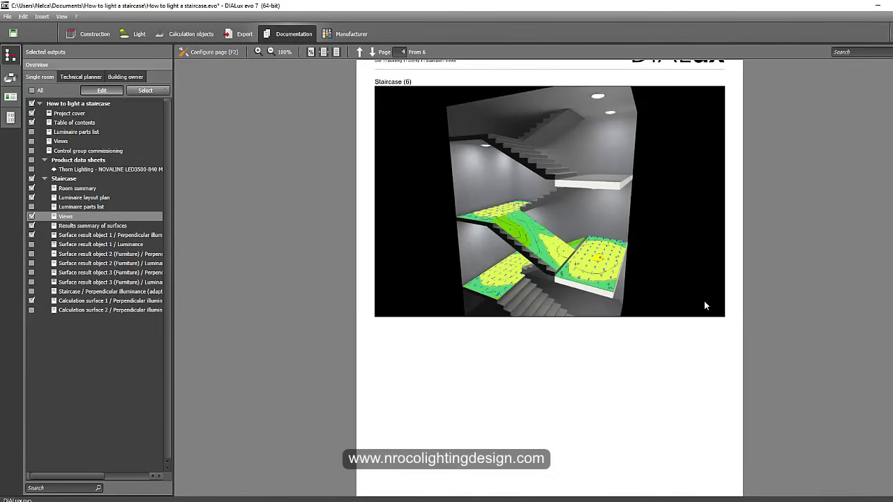
pyautogui.scroll(5, 627, 275)
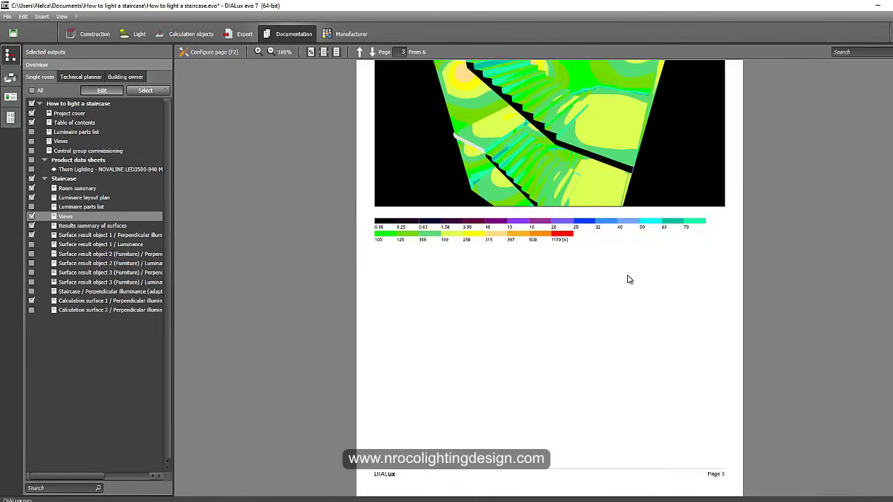
pyautogui.scroll(2, 628, 279)
pyautogui.scroll(-7, 630, 302)
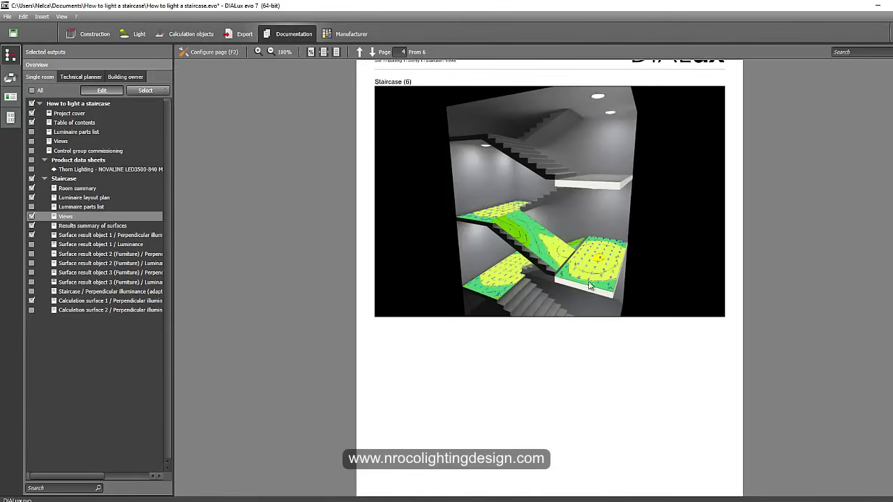
pyautogui.scroll(-7, 556, 296)
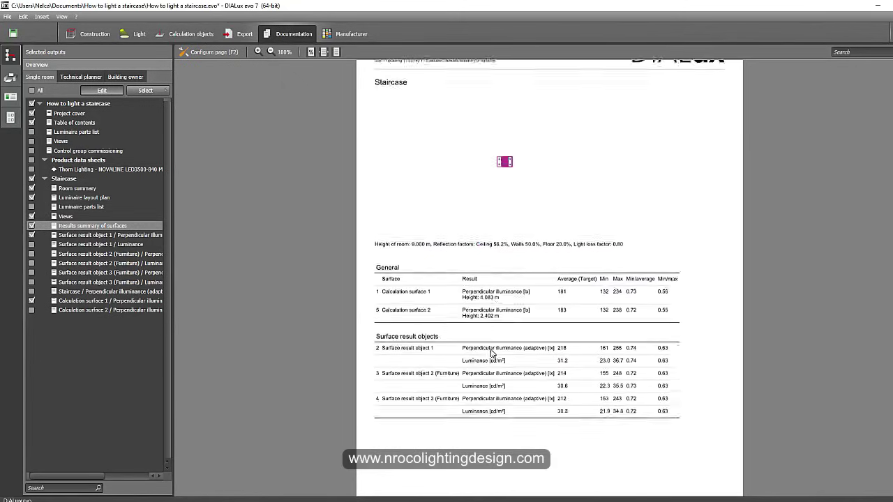
# Return to the Construction mode and view the lit staircase in 3D from the front.
pyautogui.click(110, 33)
pyautogui.moveTo(320, 184); pyautogui.dragTo(330, 302, button='right')
pyautogui.scroll(-4, 440, 296)
pyautogui.moveTo(330, 305); pyautogui.dragTo(426, 254)
pyautogui.scroll(5, 608, 368)
pyautogui.scroll(-4, 426, 254)
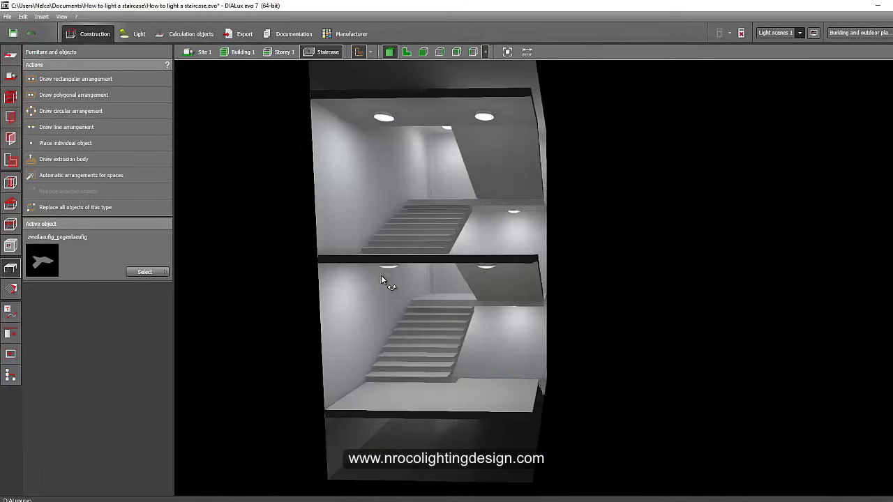
# On Storey 1 in plan, draw a line arrangement of three luminaires about 6.405 m long along the staircase wall opposite the duct and lift.
pyautogui.moveTo(383, 278); pyautogui.dragTo(404, 275)
pyautogui.click(411, 55)
pyautogui.scroll(5, 377, 180)
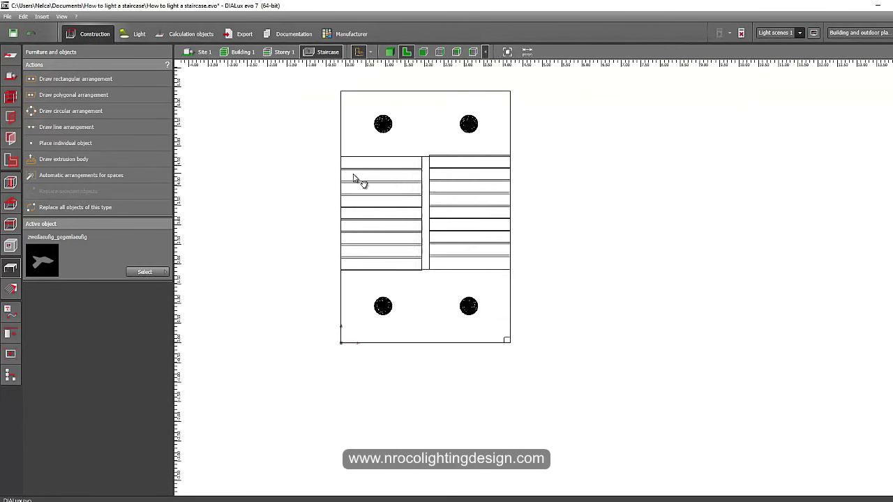
pyautogui.click(289, 52)
pyautogui.scroll(-2, 289, 119)
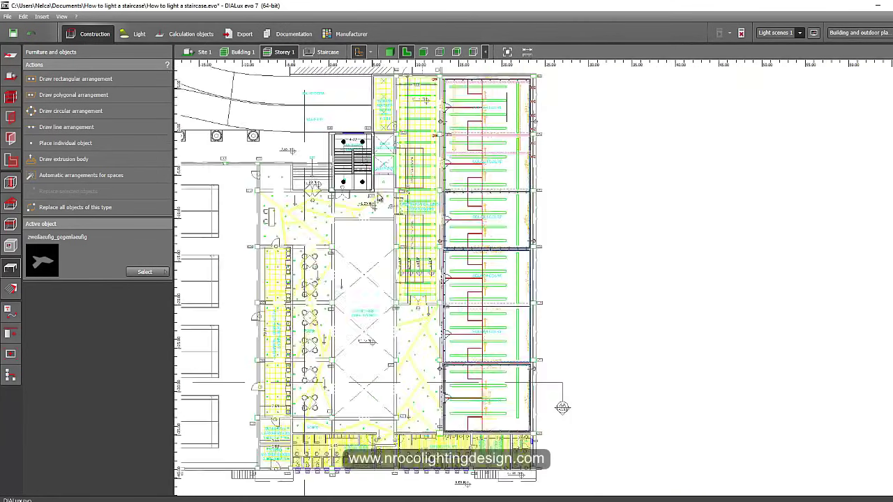
pyautogui.scroll(5, 417, 209)
pyautogui.scroll(3, 416, 208)
pyautogui.click(135, 34)
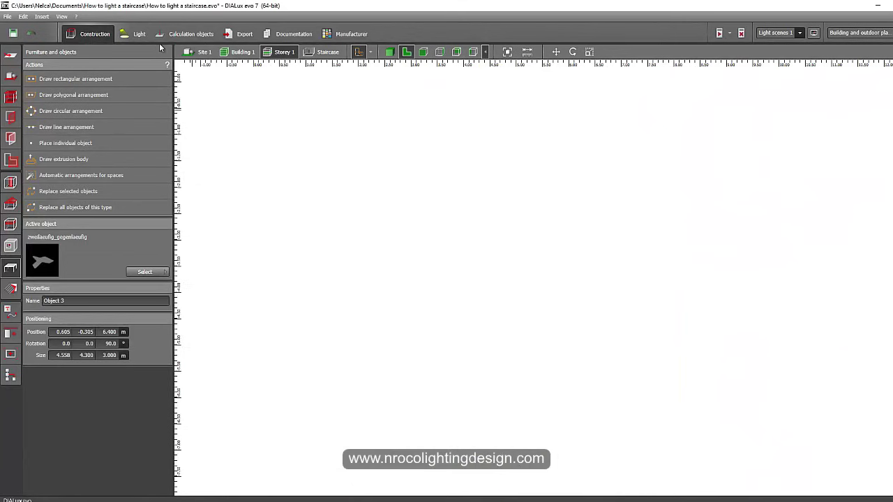
pyautogui.click(204, 107)
pyautogui.click(339, 131)
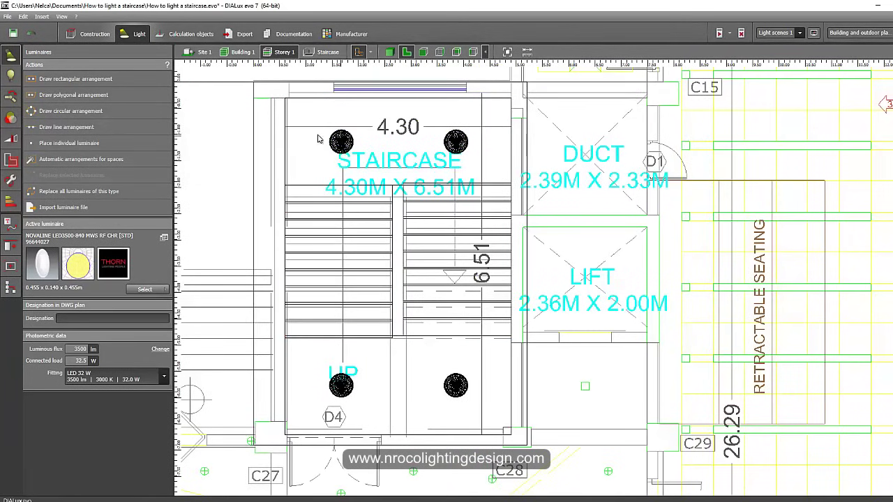
pyautogui.click(223, 158)
pyautogui.click(66, 127)
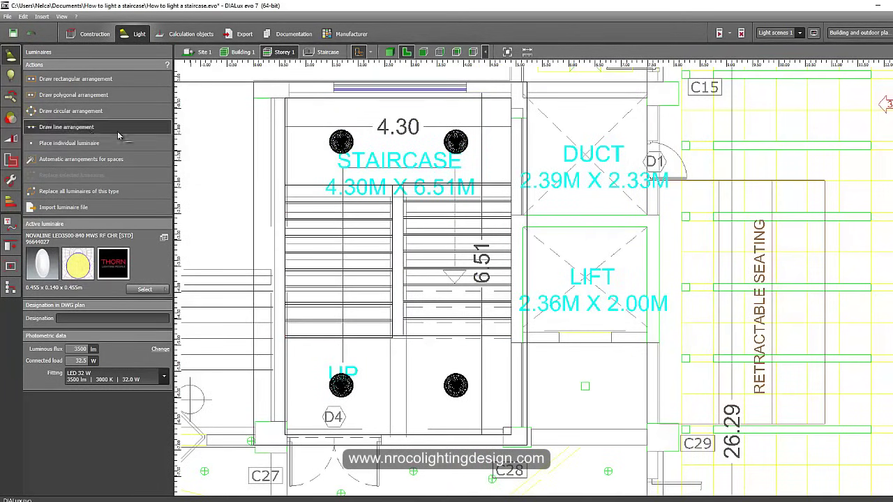
pyautogui.click(285, 99)
pyautogui.click(285, 436)
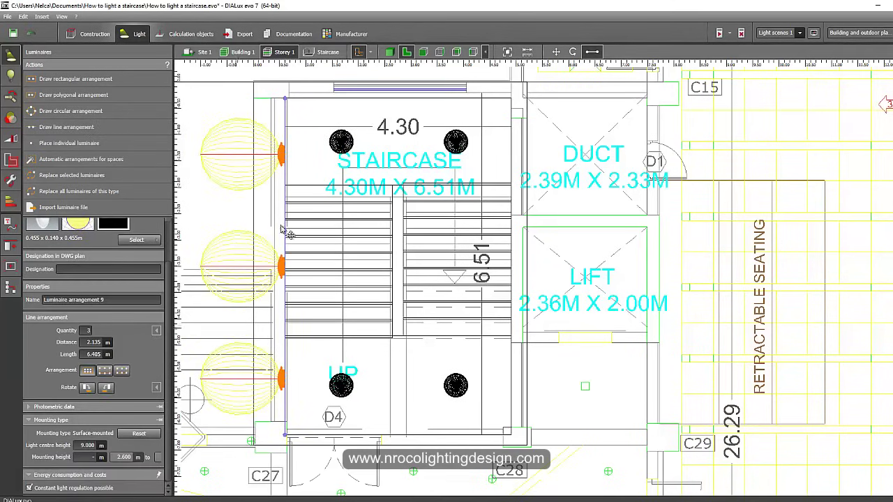
# Rotate the luminaires of the new line arrangement to face into the staircase, and check their orientation in 3D.
pyautogui.moveTo(297, 193); pyautogui.dragTo(320, 163, button='middle')
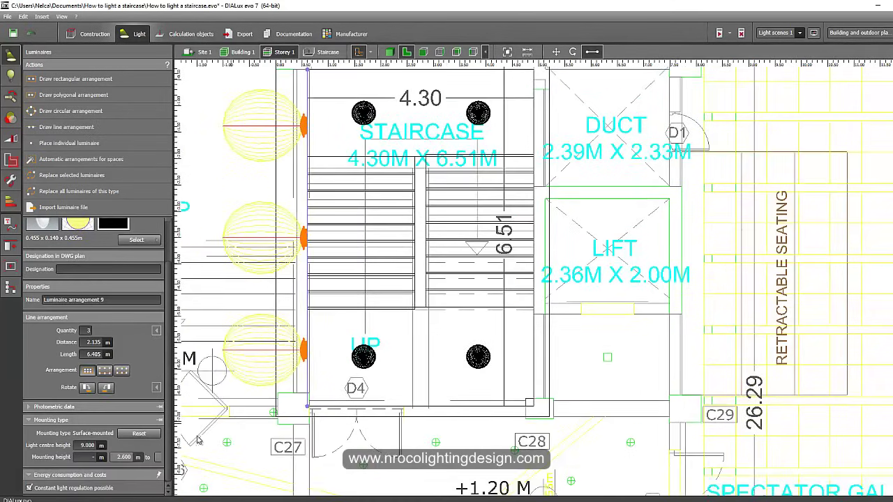
pyautogui.click(107, 388)
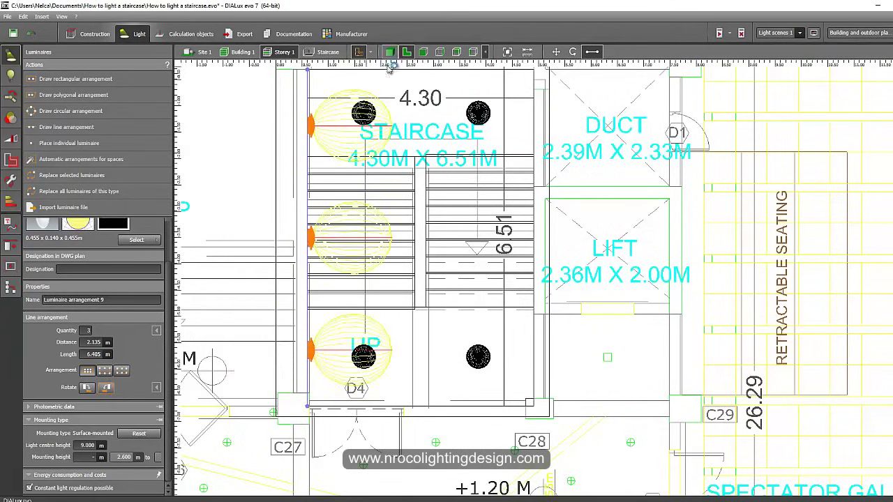
pyautogui.click(390, 53)
pyautogui.moveTo(429, 329); pyautogui.dragTo(330, 248, button='right')
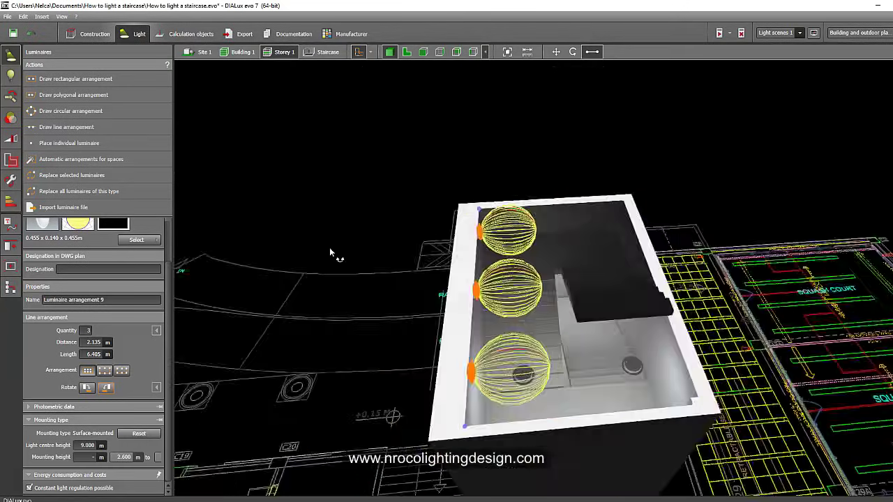
pyautogui.moveTo(331, 252); pyautogui.dragTo(302, 222)
pyautogui.moveTo(339, 234); pyautogui.dragTo(373, 230, button='right')
pyautogui.click(407, 53)
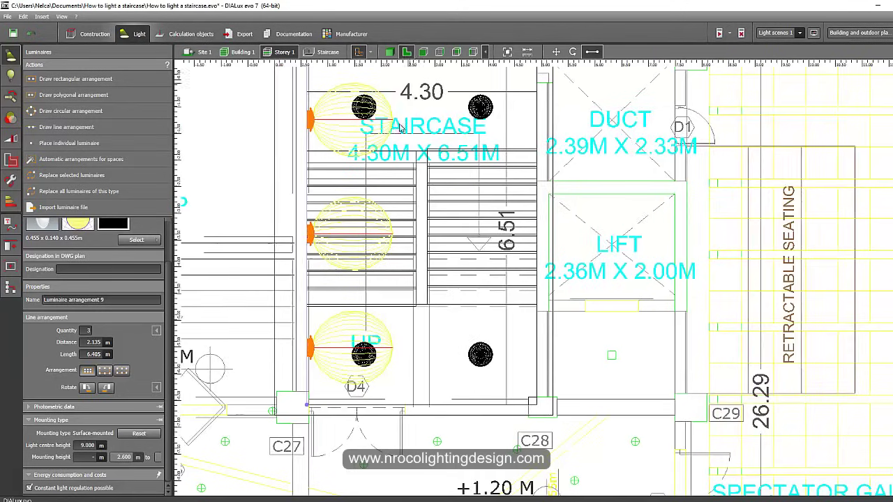
# Set the quantity of luminaires in the line arrangement to 2.
pyautogui.scroll(-3, 388, 144)
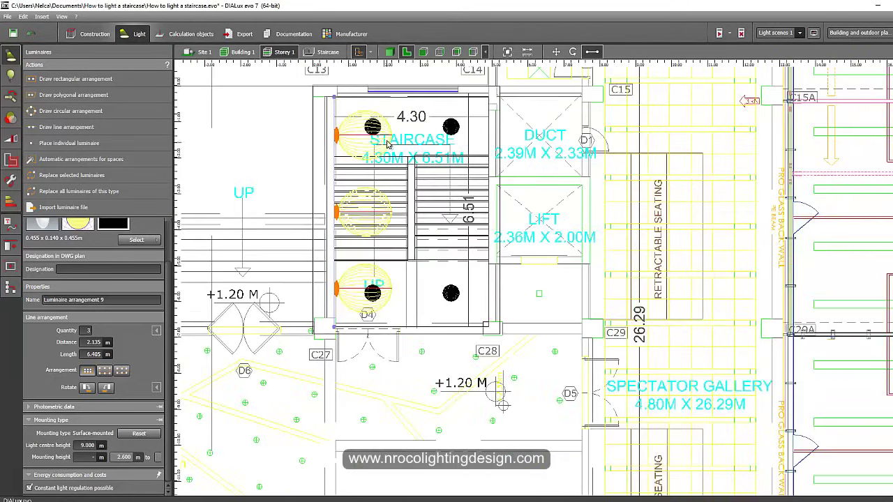
pyautogui.click(91, 330)
pyautogui.write('2')
pyautogui.press('Return')
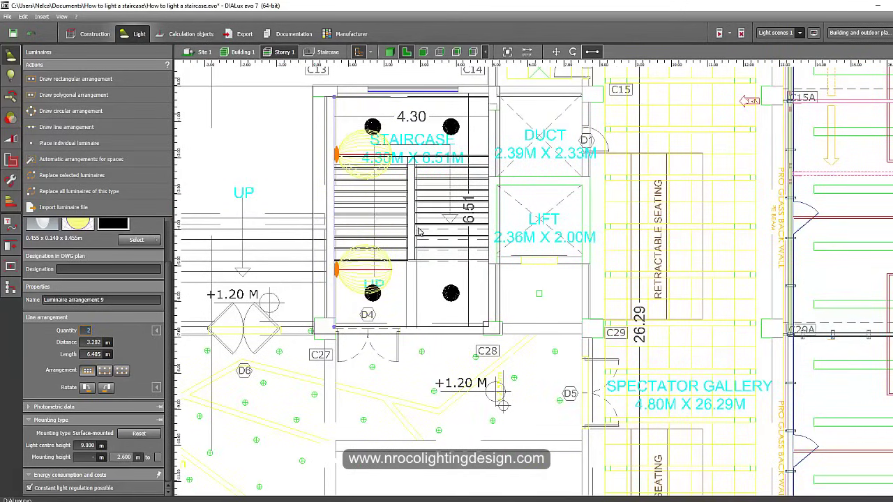
# Lower the two-luminaire arrangement to a light centre height of about 5.855 m, and check its position from the side and in 3D.
pyautogui.click(423, 51)
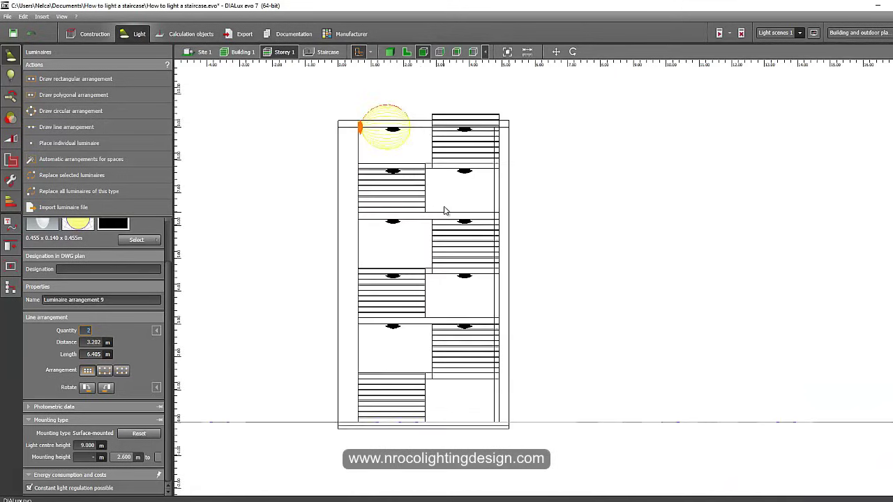
pyautogui.rightClick(364, 128)
pyautogui.click(375, 131)
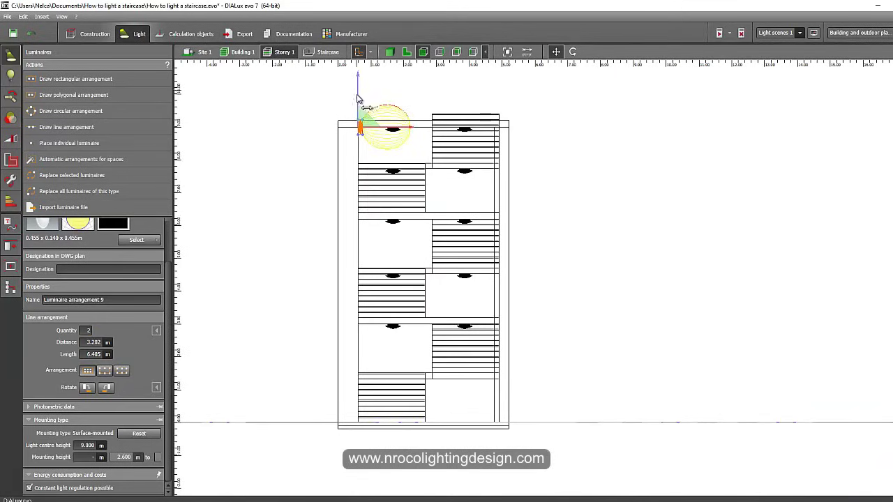
pyautogui.moveTo(358, 95); pyautogui.dragTo(363, 195)
pyautogui.click(440, 52)
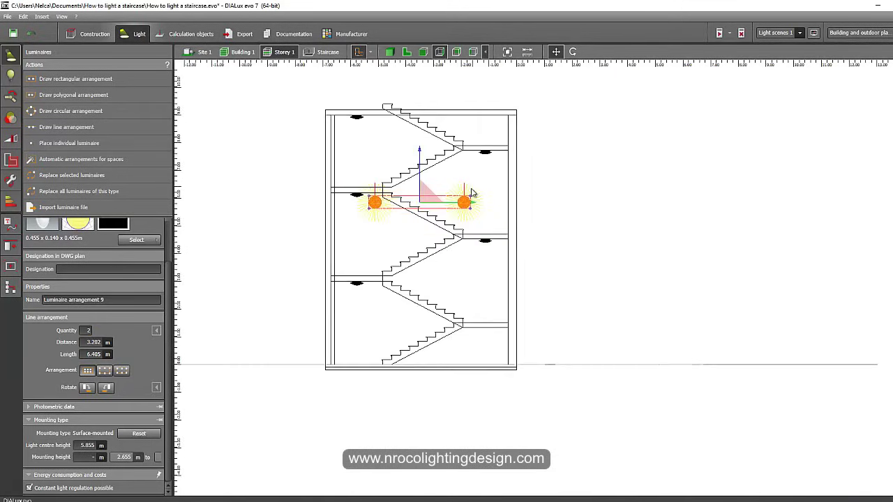
pyautogui.click(389, 52)
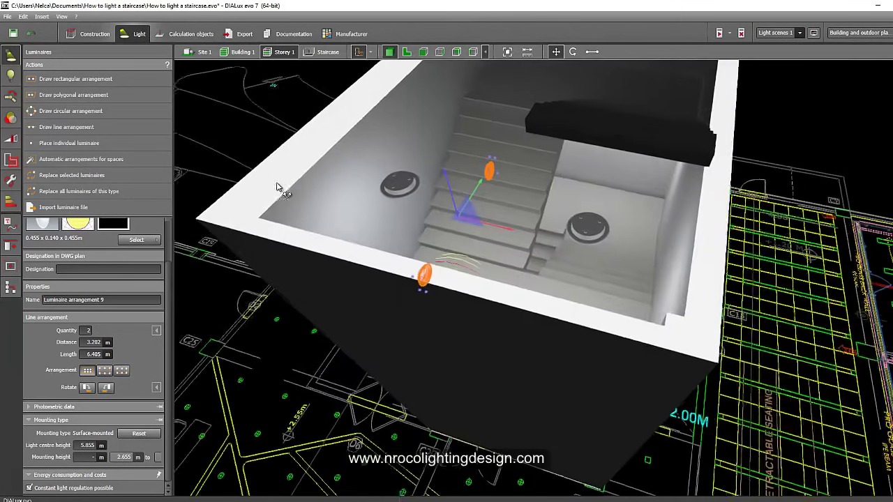
pyautogui.moveTo(276, 187); pyautogui.dragTo(424, 68, button='right')
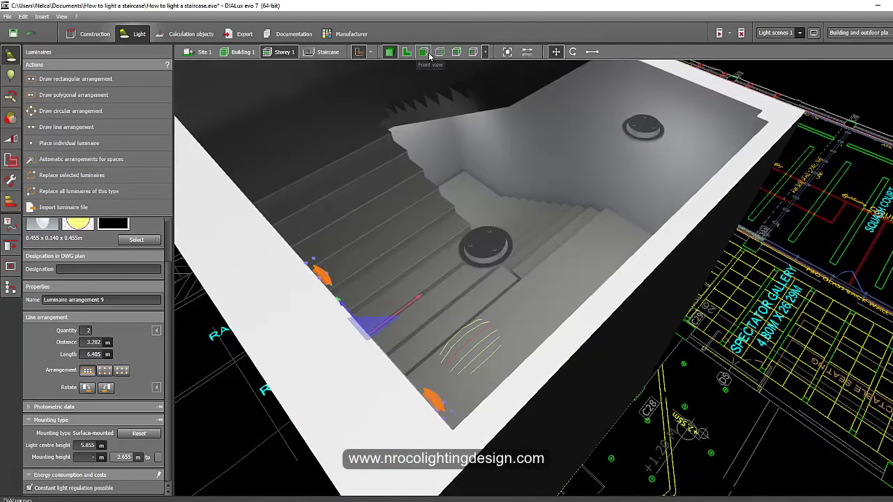
# Tilt the luminaire arrangement along the slope of the stair flight in the side view, setting the arrangement rotation to -27.5°.
pyautogui.click(439, 52)
pyautogui.rightClick(472, 199)
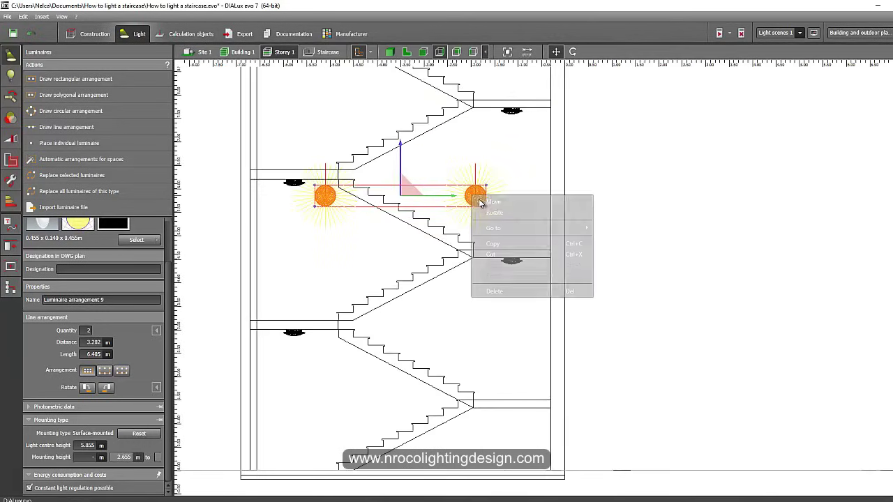
pyautogui.click(482, 212)
pyautogui.moveTo(400, 143); pyautogui.dragTo(430, 145)
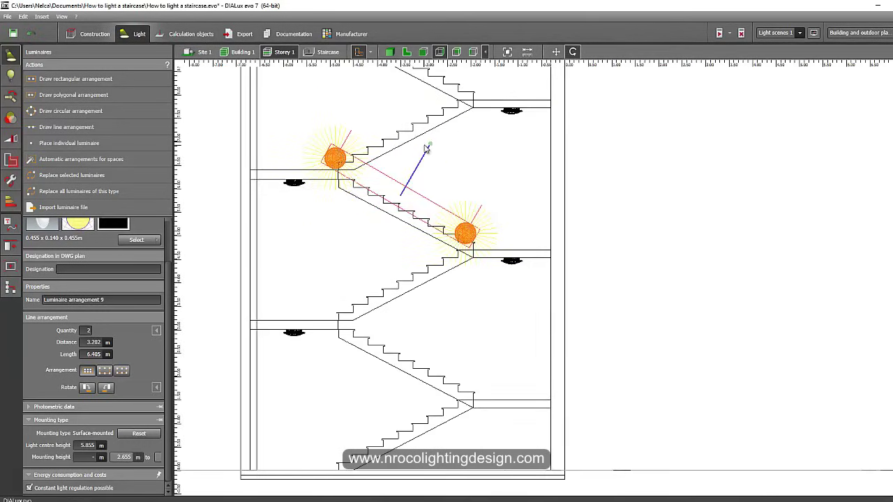
pyautogui.click(156, 387)
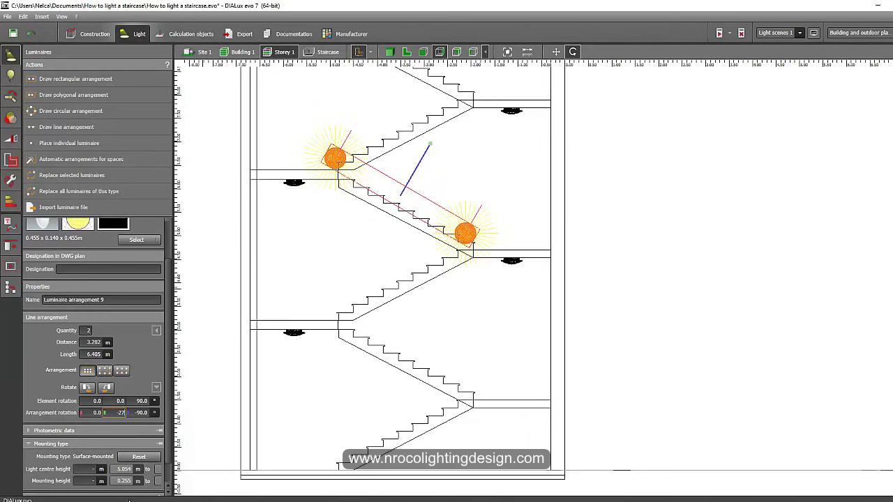
pyautogui.write('5')
pyautogui.press('Return')
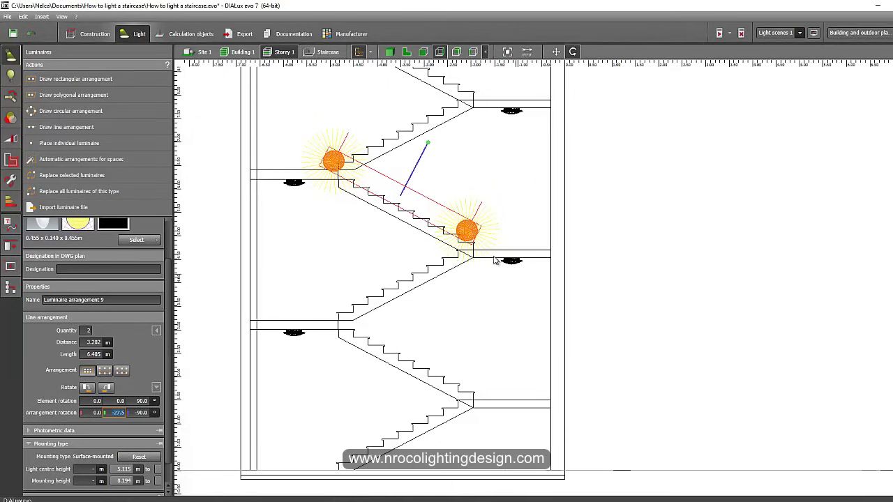
# Move the tilted arrangement up and slightly sideways above the stair flight, to a lowest mounting height of about 5.935 m.
pyautogui.rightClick(479, 237)
pyautogui.click(490, 243)
pyautogui.moveTo(403, 153); pyautogui.dragTo(403, 111)
pyautogui.moveTo(439, 157); pyautogui.dragTo(451, 158)
pyautogui.moveTo(431, 185); pyautogui.dragTo(421, 245, button='middle')
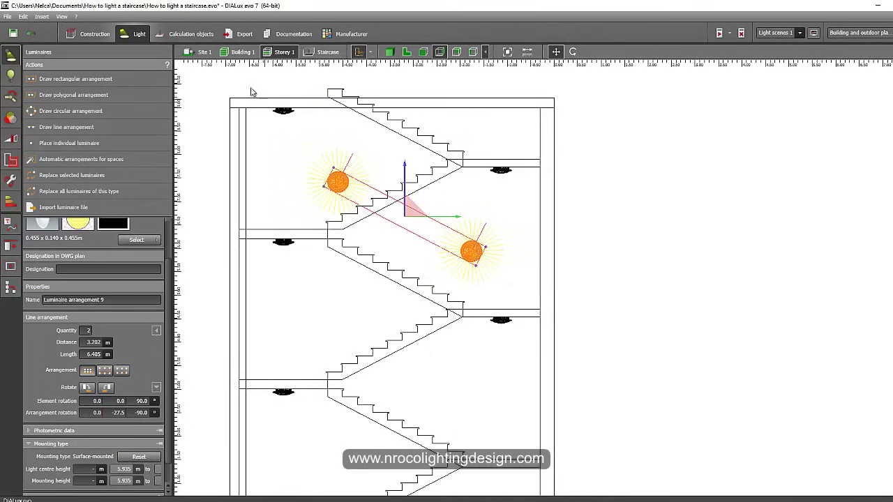
# In the 3D view of the Staircase space, remove the ceiling luminaires and keep only the two wall luminaires.
pyautogui.click(328, 52)
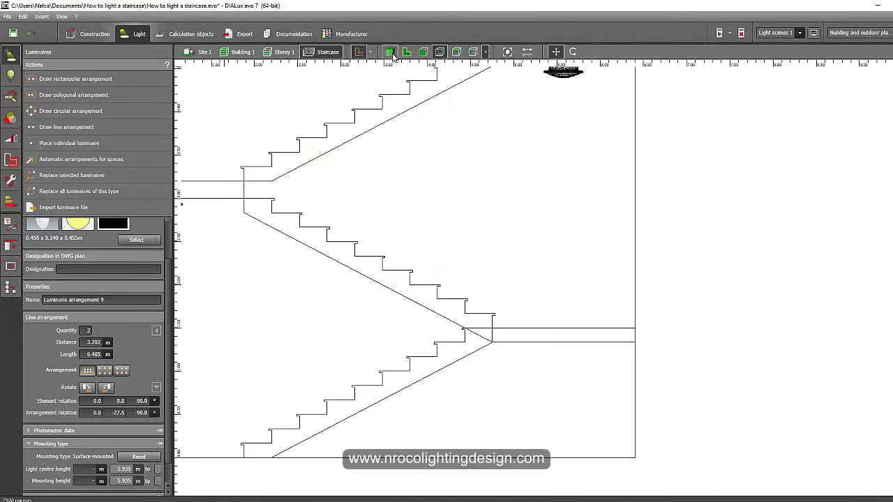
pyautogui.click(389, 51)
pyautogui.moveTo(324, 229); pyautogui.dragTo(512, 228)
pyautogui.moveTo(383, 195); pyautogui.dragTo(577, 208)
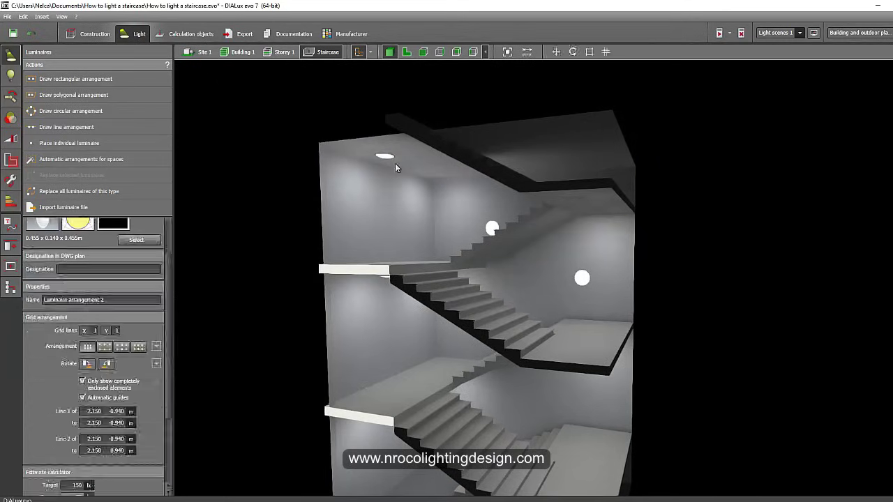
pyautogui.moveTo(291, 278); pyautogui.dragTo(528, 271)
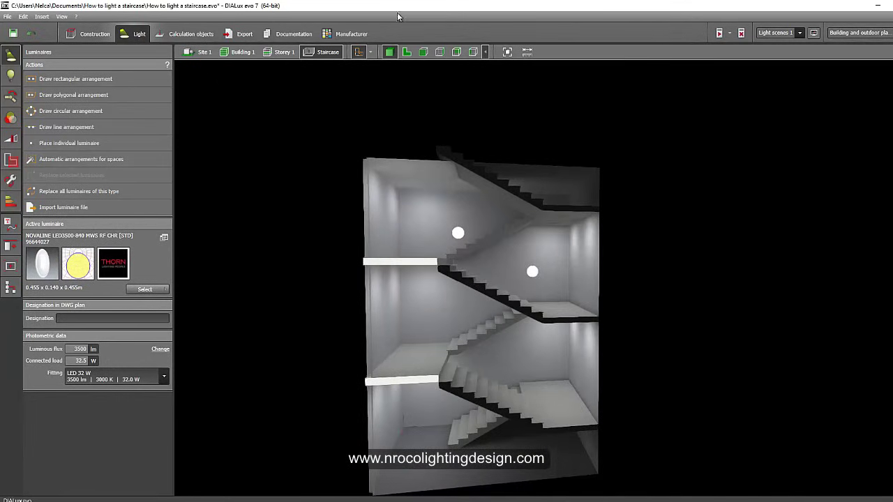
# Duplicate the wall luminaire arrangement in plan and move the copy across to the opposite flight, near the other wall.
pyautogui.click(406, 52)
pyautogui.click(239, 209)
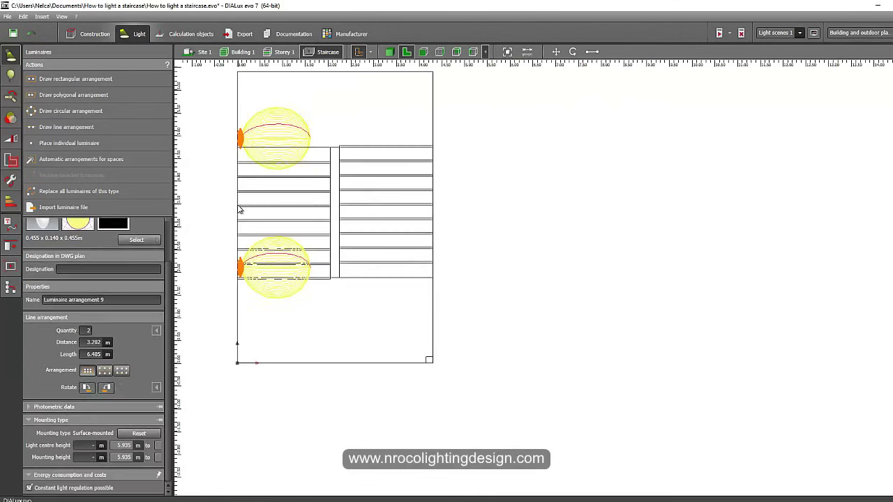
pyautogui.hotkey('ctrl', 'c')
pyautogui.hotkey('ctrl', 'v')
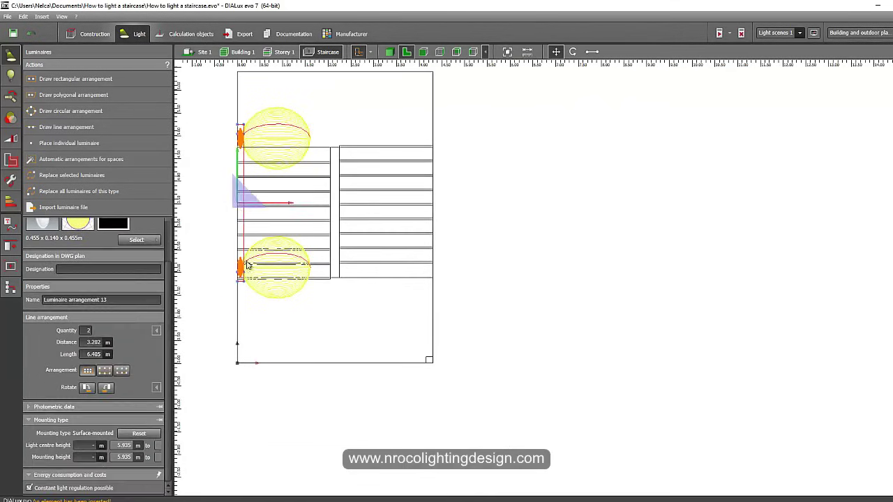
pyautogui.moveTo(290, 202); pyautogui.dragTo(461, 203)
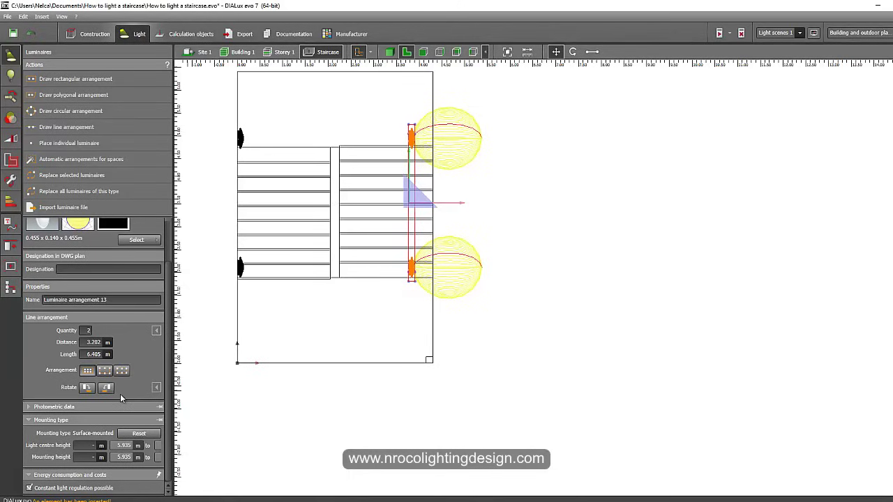
# Try to rotate the copied arrangement by hand about half a turn in plan, and undo the rotation.
pyautogui.rightClick(409, 264)
pyautogui.click(430, 281)
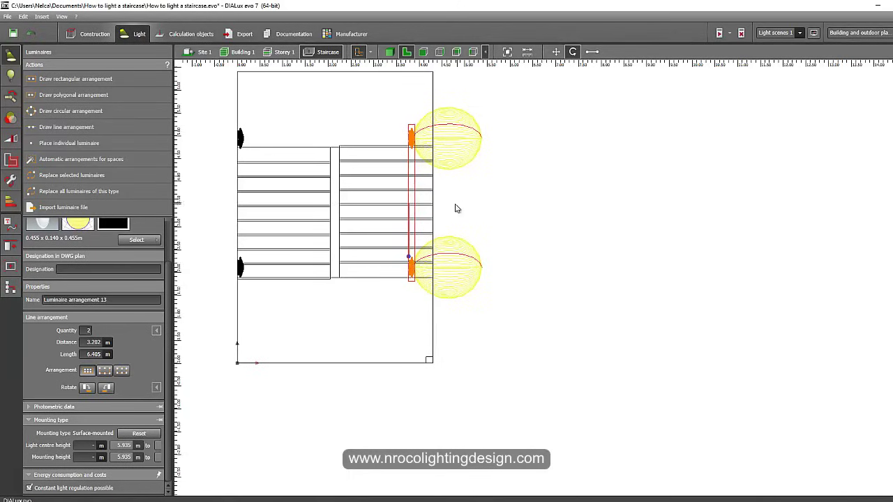
pyautogui.moveTo(412, 259); pyautogui.dragTo(413, 116)
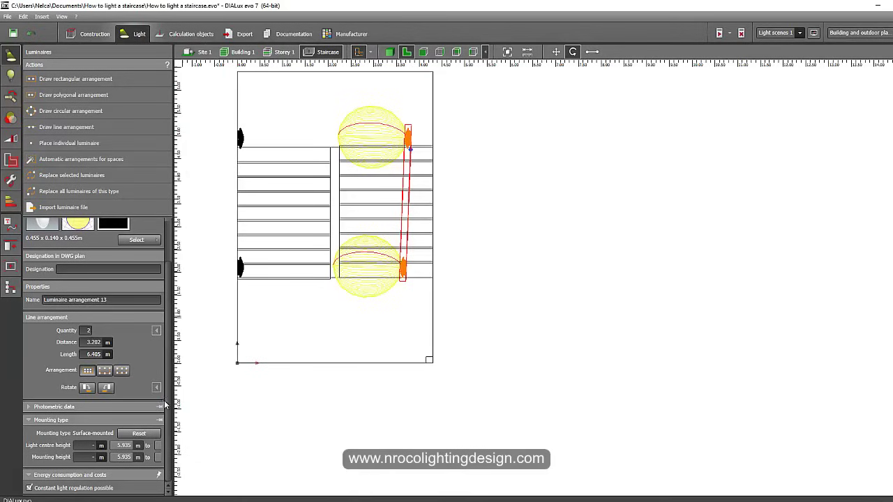
pyautogui.hotkey('ctrl', 'z')
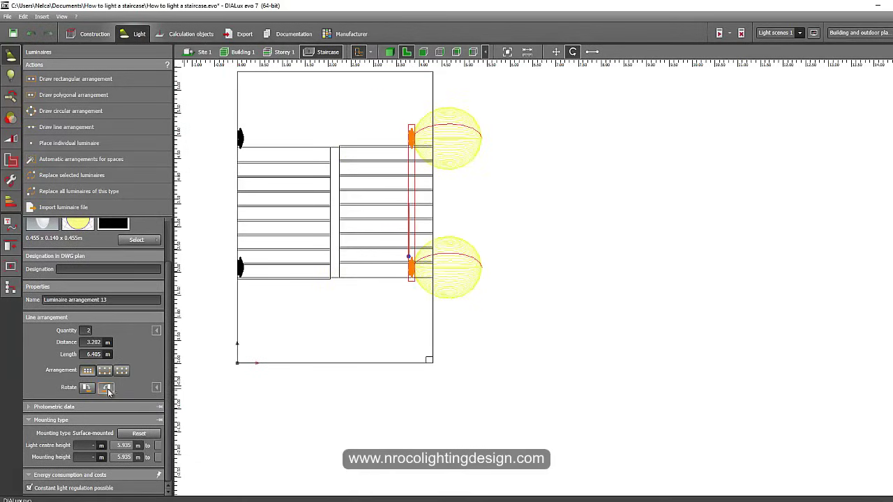
# Rotate the copied luminaires by 180° to face into the staircase, shift them to the opposite wall, and check them in 3D.
pyautogui.click(107, 388)
pyautogui.click(107, 389)
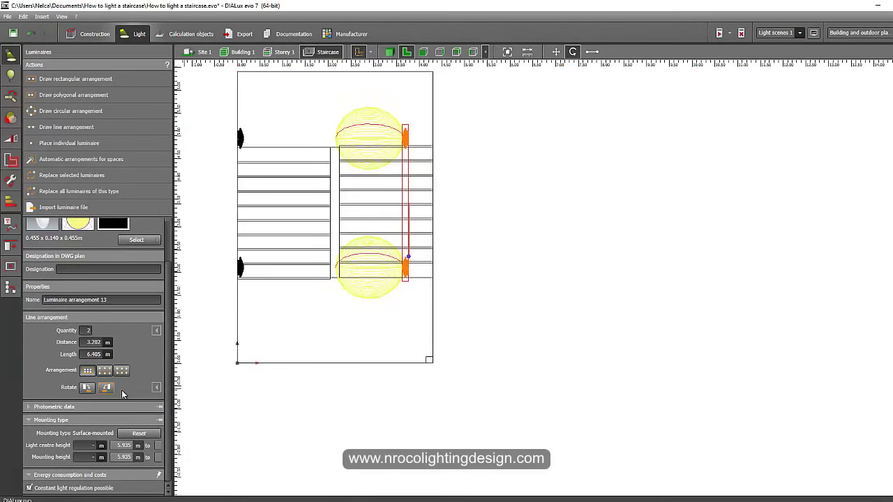
pyautogui.rightClick(413, 274)
pyautogui.moveTo(459, 202); pyautogui.dragTo(487, 202)
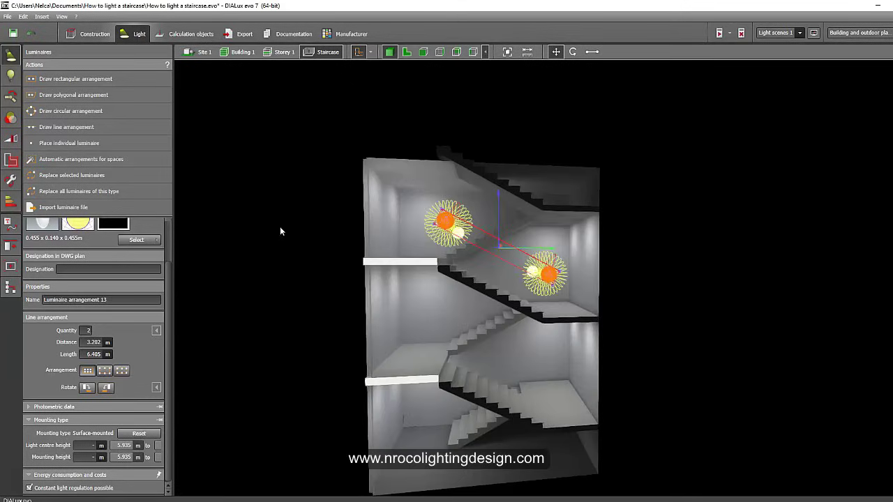
pyautogui.click(279, 226)
pyautogui.moveTo(307, 259); pyautogui.dragTo(436, 292, button='right')
# Set the middle arrangement rotation of Luminaire arrangement 9 to 27.5° in the side elevation so it slopes along the opposite flight.
pyautogui.click(530, 212)
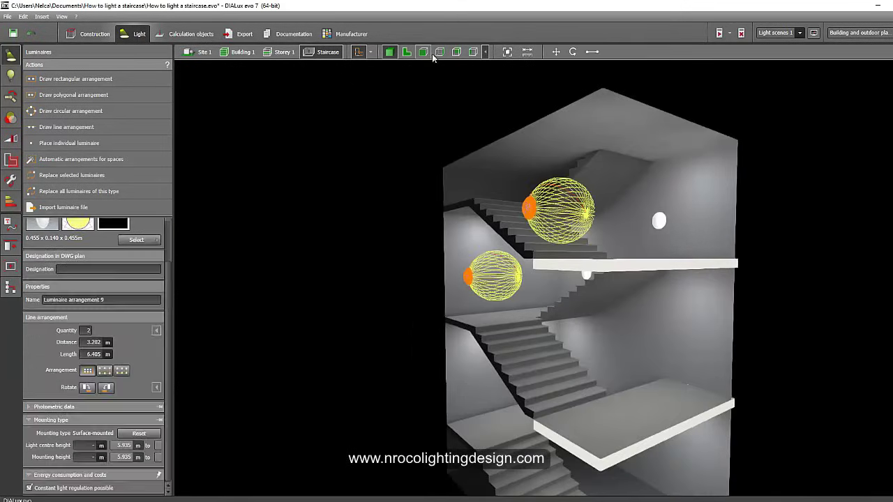
pyautogui.click(439, 51)
pyautogui.scroll(-3, 447, 186)
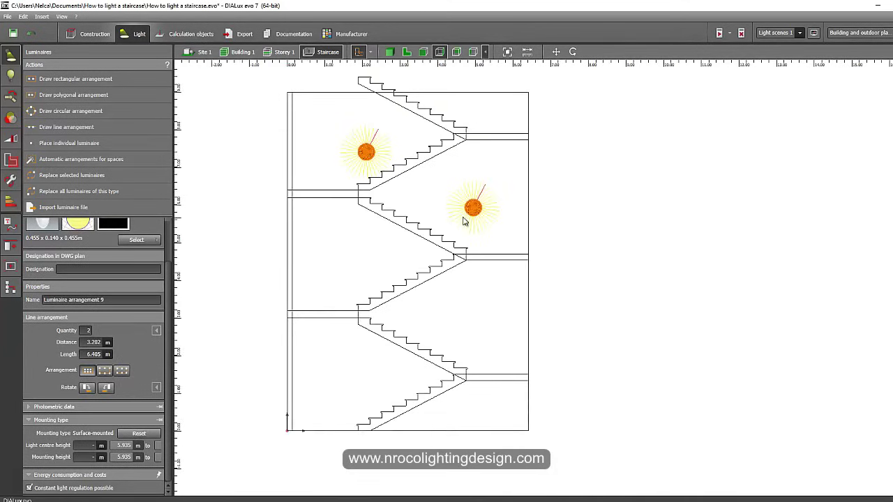
pyautogui.rightClick(472, 208)
pyautogui.click(491, 218)
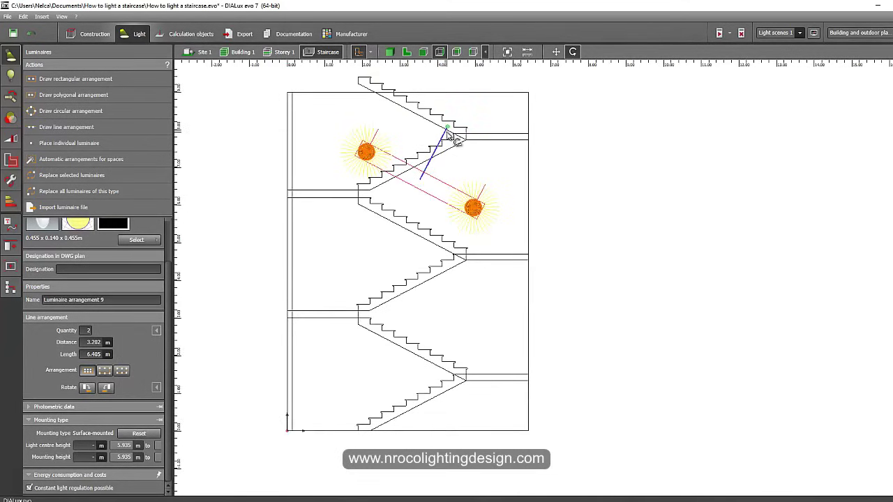
pyautogui.click(156, 387)
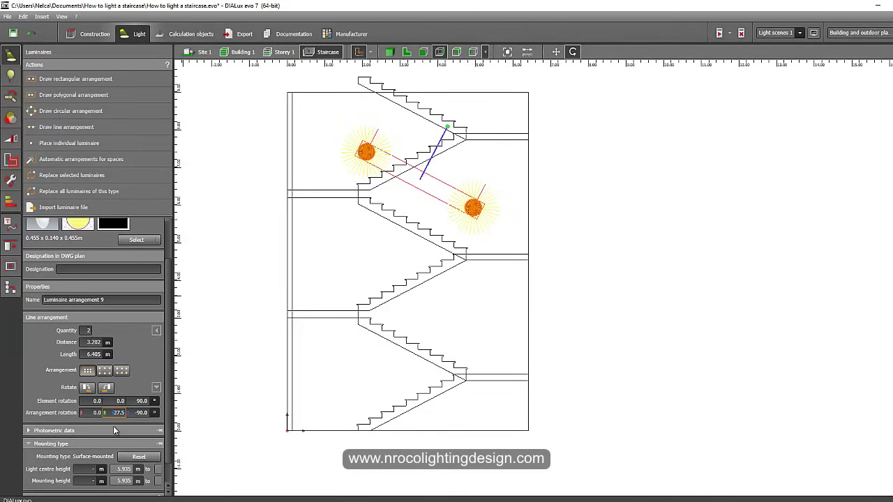
pyautogui.press('BackSpace')
pyautogui.press('Return')
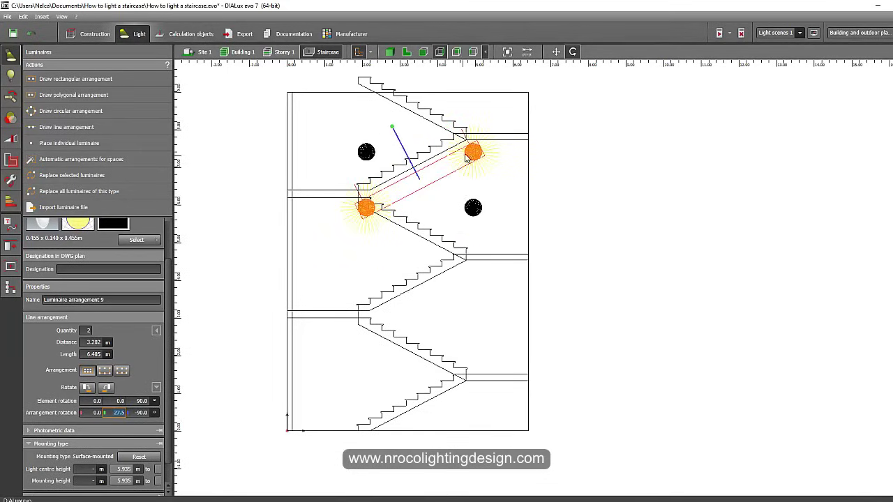
# Lower the sloped Luminaire arrangement 9 in the side elevation to a mounting height of about 4.45 m.
pyautogui.rightClick(471, 151)
pyautogui.click(491, 158)
pyautogui.moveTo(421, 130); pyautogui.dragTo(425, 182)
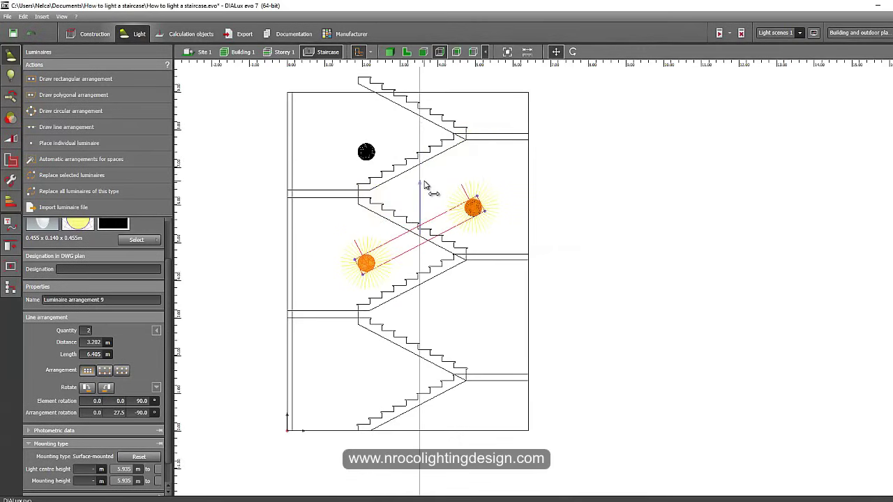
pyautogui.click(426, 186)
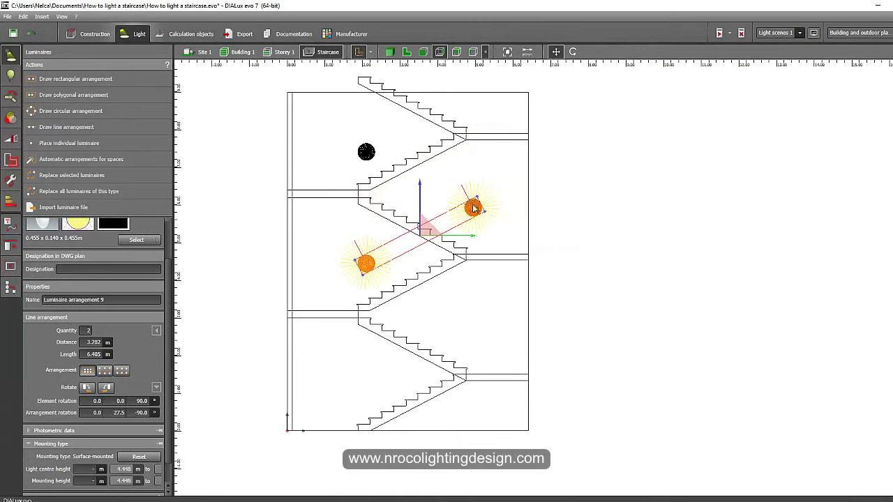
pyautogui.scroll(2, 487, 211)
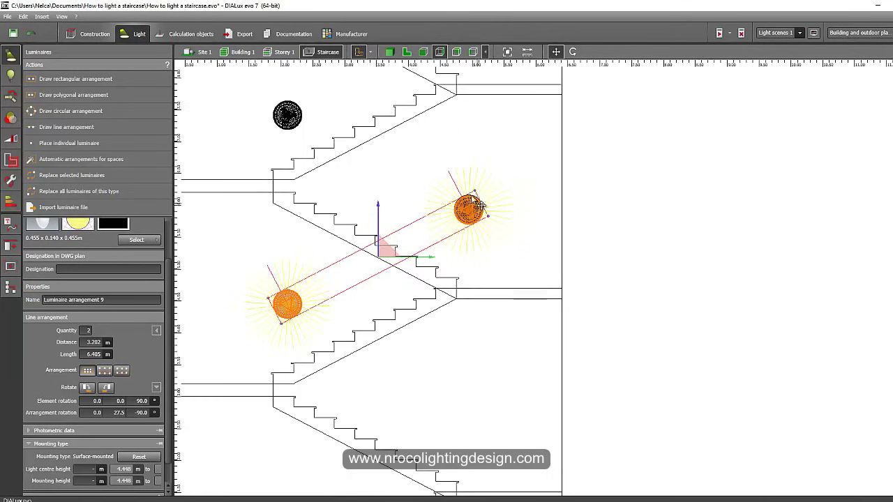
# Examine the positions of the wall luminaires on both flights in 3D, including the arrangement on the opposite wall.
pyautogui.click(389, 52)
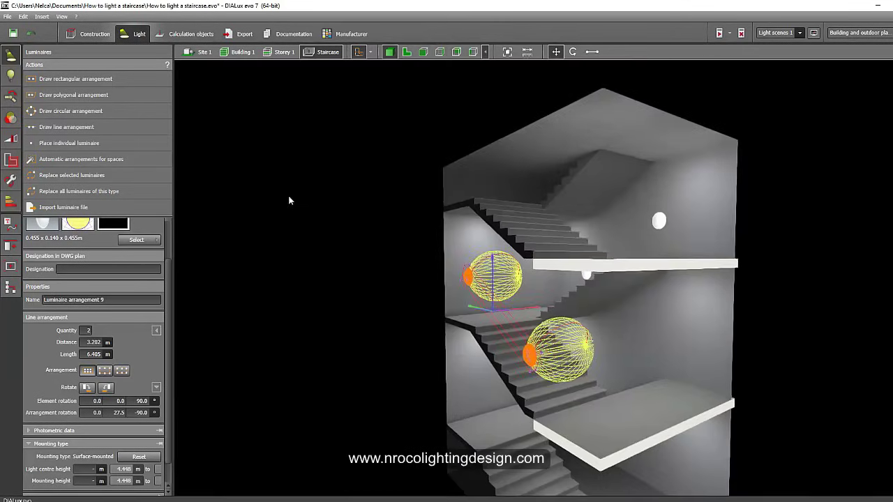
pyautogui.click(367, 285)
pyautogui.moveTo(368, 285); pyautogui.dragTo(336, 314, button='right')
pyautogui.scroll(3, 527, 325)
pyautogui.moveTo(612, 289); pyautogui.dragTo(527, 323, button='right')
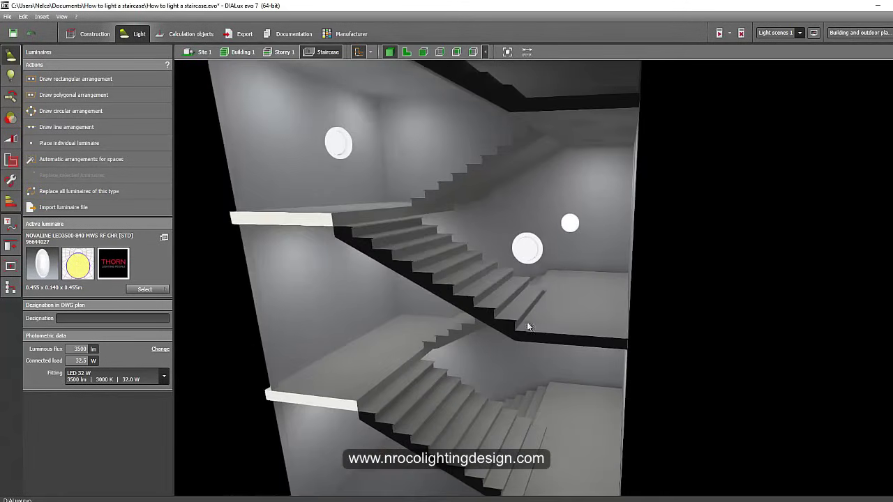
pyautogui.click(571, 229)
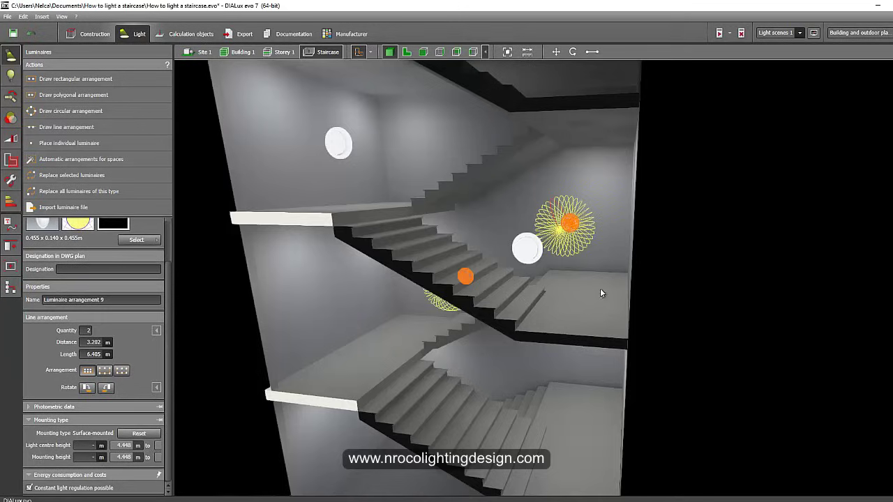
pyautogui.click(673, 274)
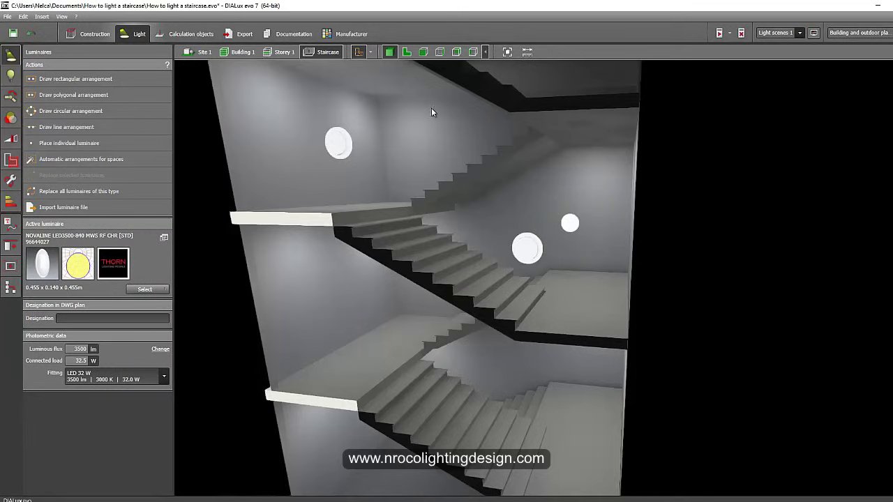
# Draw a horizontal reference line about 2.5 m long on the middle right landing in side elevation, with one parallel spaced 1.5 m apart.
pyautogui.click(527, 54)
pyautogui.click(424, 53)
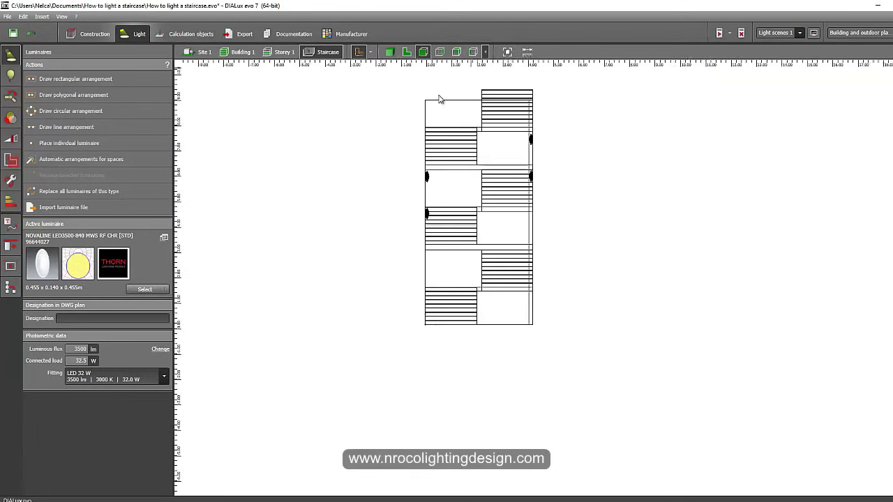
pyautogui.click(440, 52)
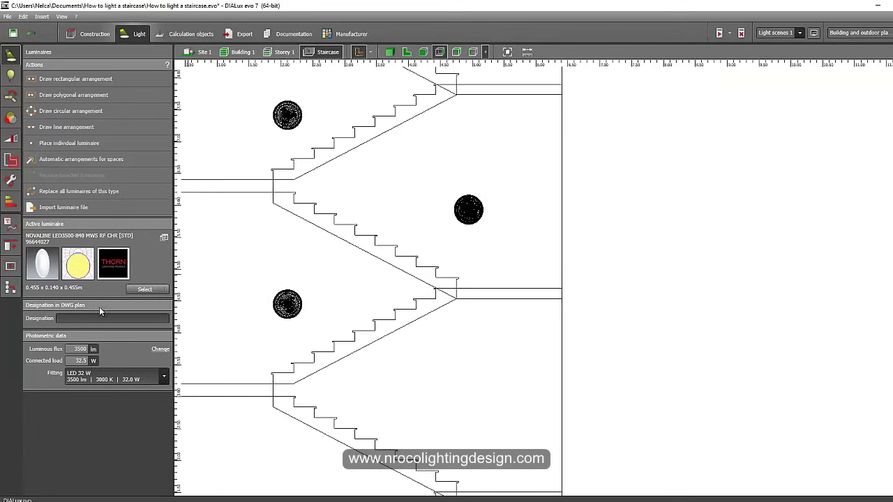
pyautogui.click(10, 225)
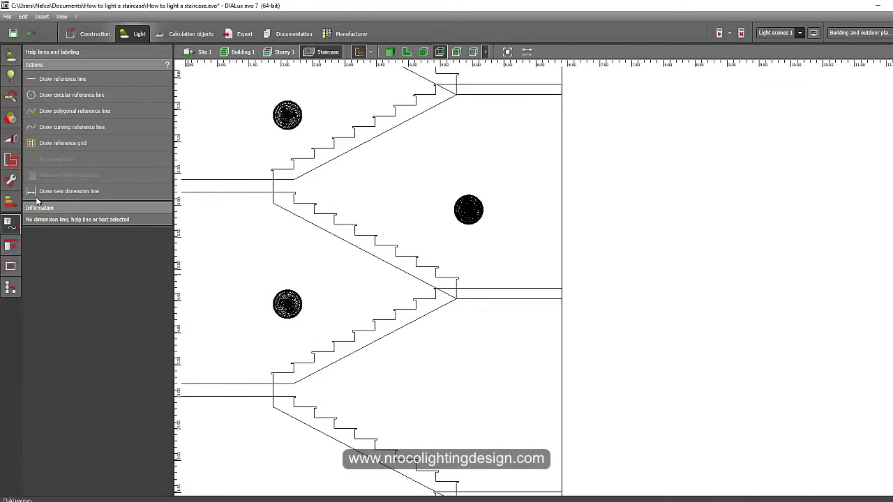
pyautogui.click(86, 79)
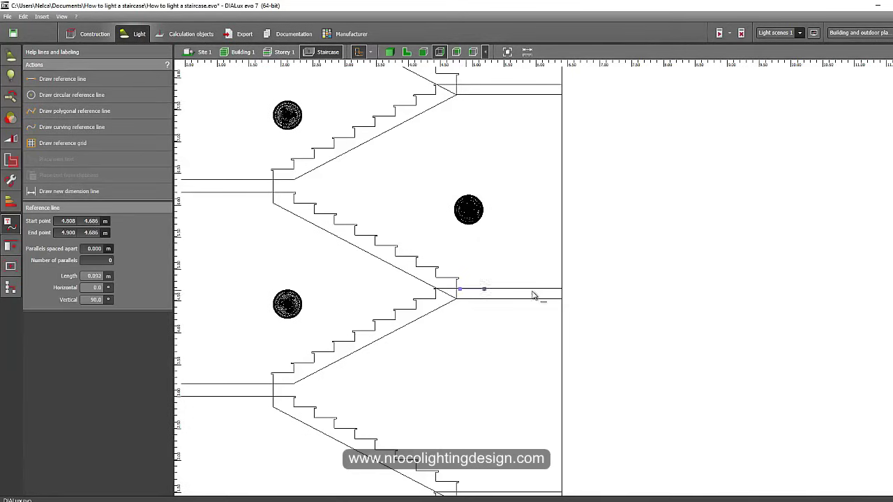
pyautogui.click(95, 249)
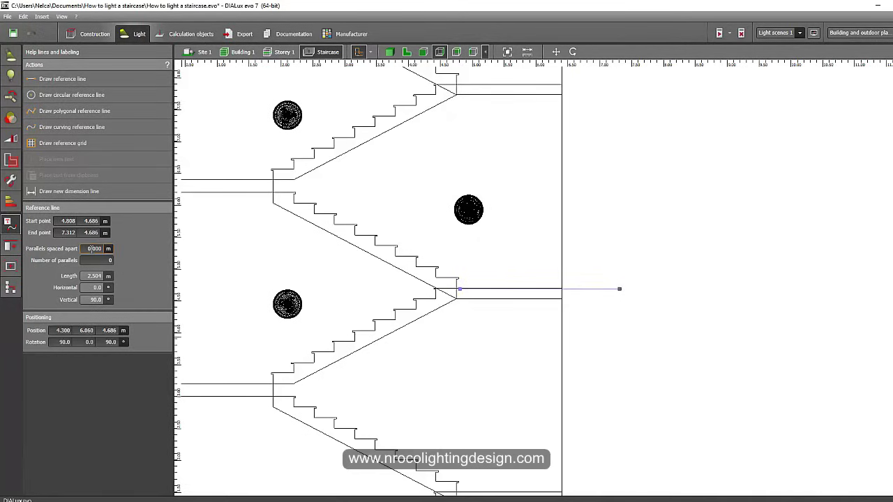
pyautogui.write('1..5')
pyautogui.click(109, 262)
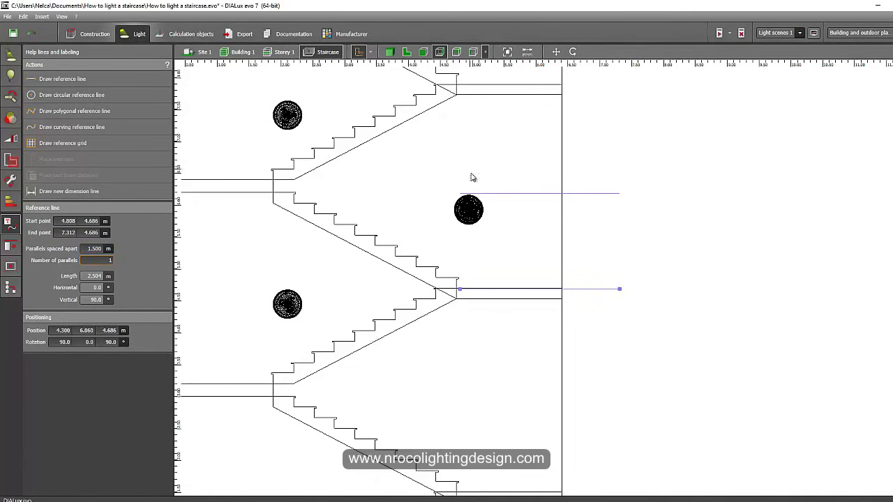
# Set the reference line's parallel spacing to 1.6 m.
pyautogui.click(96, 250)
pyautogui.write('1.6')
pyautogui.press('Return')
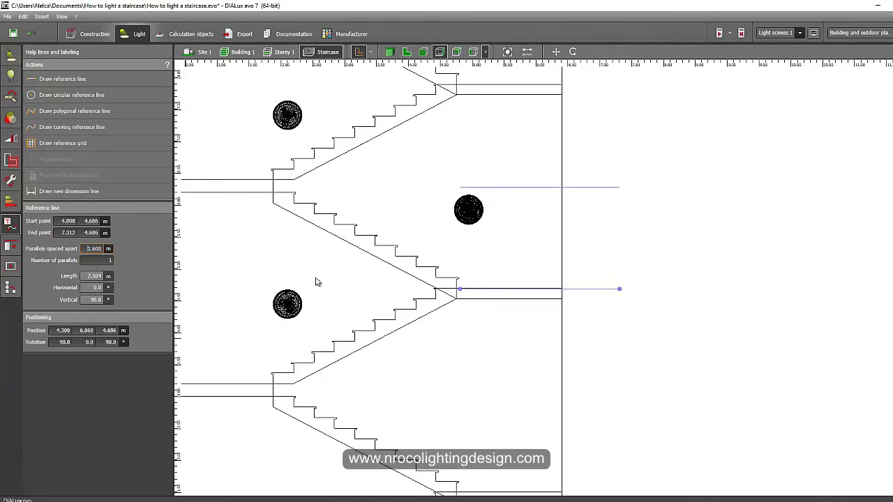
# Raise Luminaire arrangement 13 until its lower luminaire sits on the parallel reference line, at about 6.29 m mounting height, and dismiss the save reminder.
pyautogui.click(473, 211)
pyautogui.rightClick(470, 208)
pyautogui.click(491, 213)
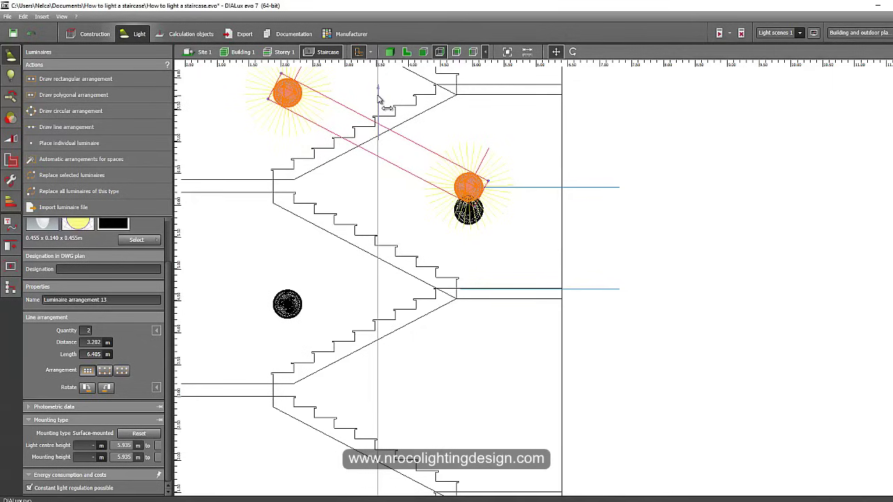
pyautogui.click(444, 156)
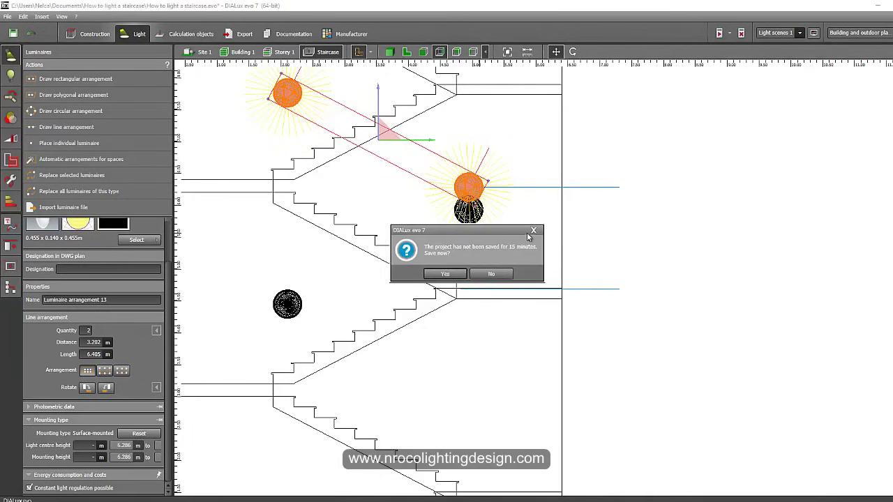
pyautogui.click(533, 231)
# Raise Luminaire arrangement 9 to about 4.81 m so its upper luminaire meets the same reference line, and check both arrangements in 3D.
pyautogui.click(470, 219)
pyautogui.rightClick(468, 218)
pyautogui.click(478, 226)
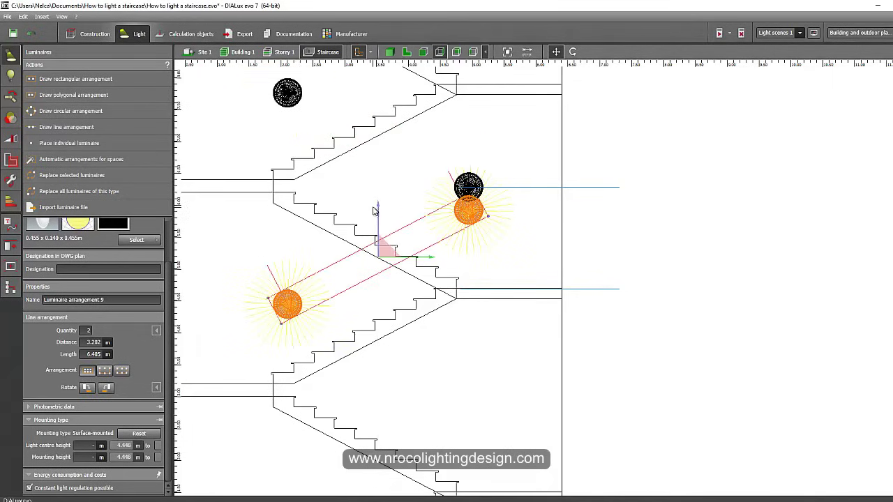
pyautogui.moveTo(374, 211); pyautogui.dragTo(383, 187)
pyautogui.click(631, 159)
pyautogui.click(390, 52)
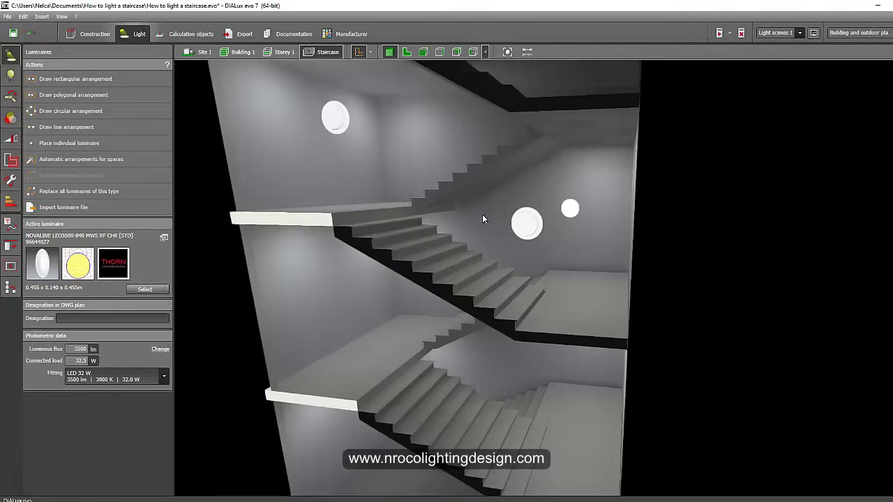
pyautogui.moveTo(482, 215); pyautogui.dragTo(660, 292, button='right')
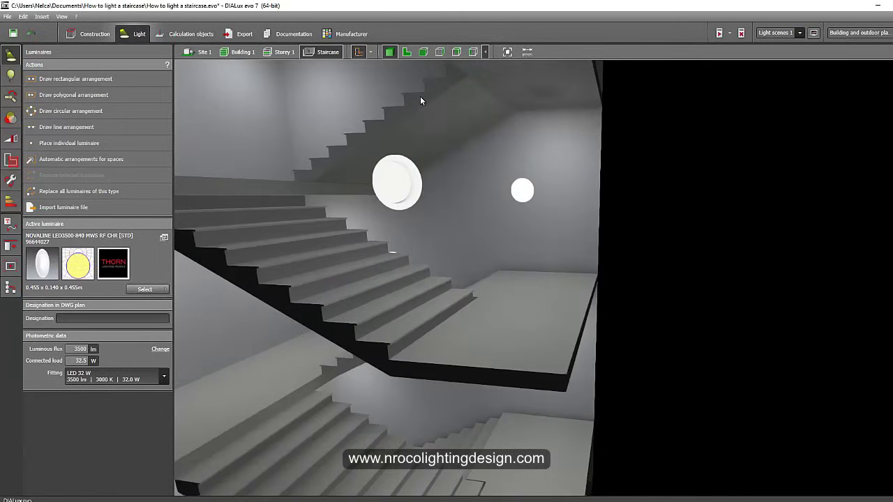
# Return to the side elevation and set the reference line's parallel spacing to 2 m.
pyautogui.click(406, 52)
pyautogui.click(423, 52)
pyautogui.click(439, 52)
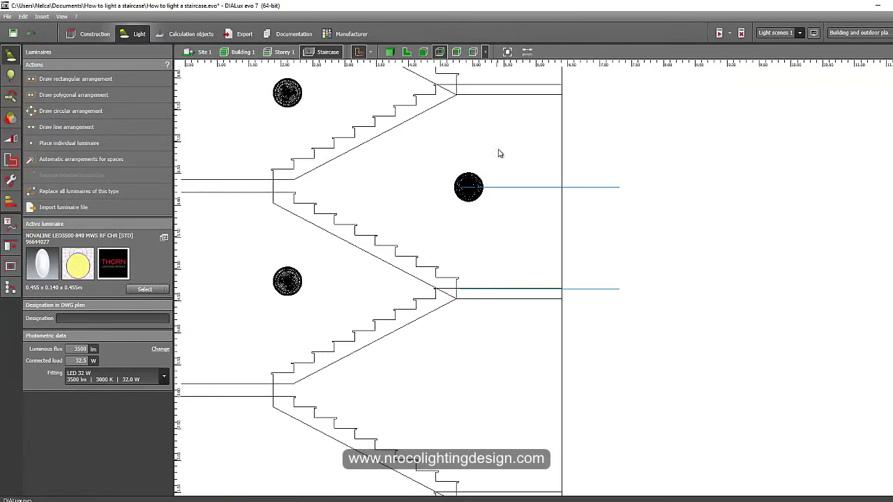
pyautogui.click(595, 193)
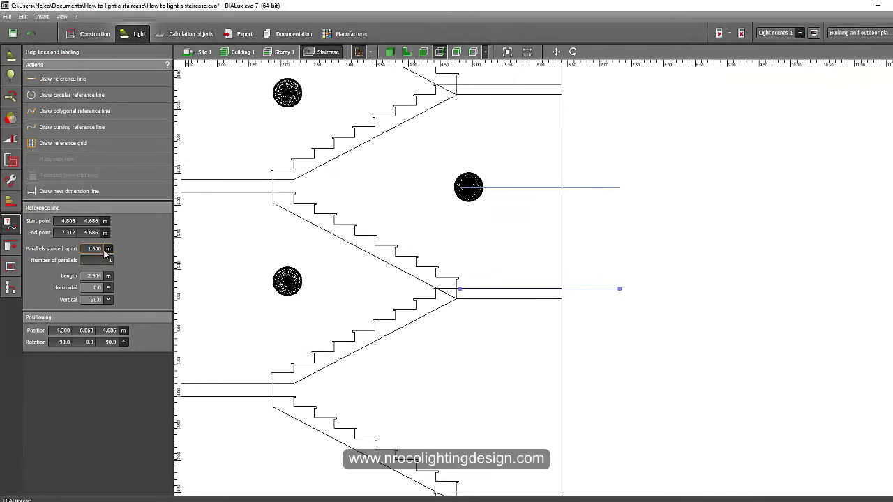
pyautogui.press('Return')
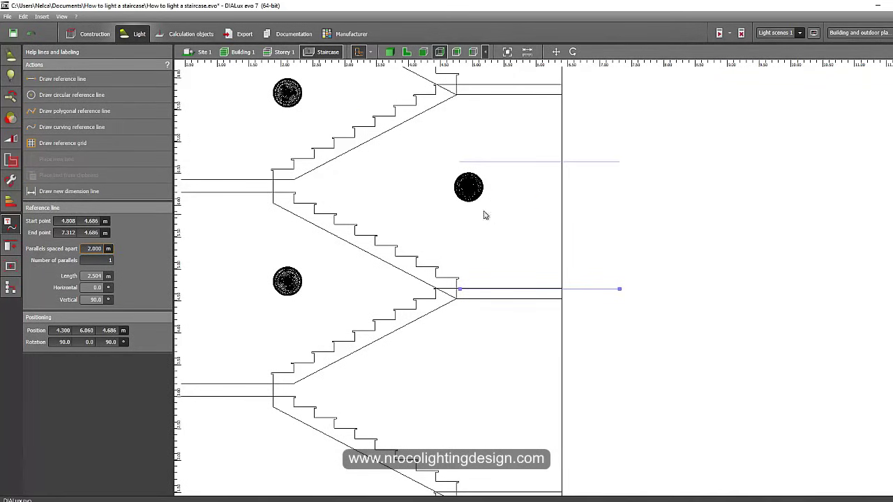
# Raise both wall luminaire arrangements to the 2 m reference line, placing Luminaire arrangement 9 at about 5.2 m mounting height.
pyautogui.rightClick(475, 188)
pyautogui.click(481, 196)
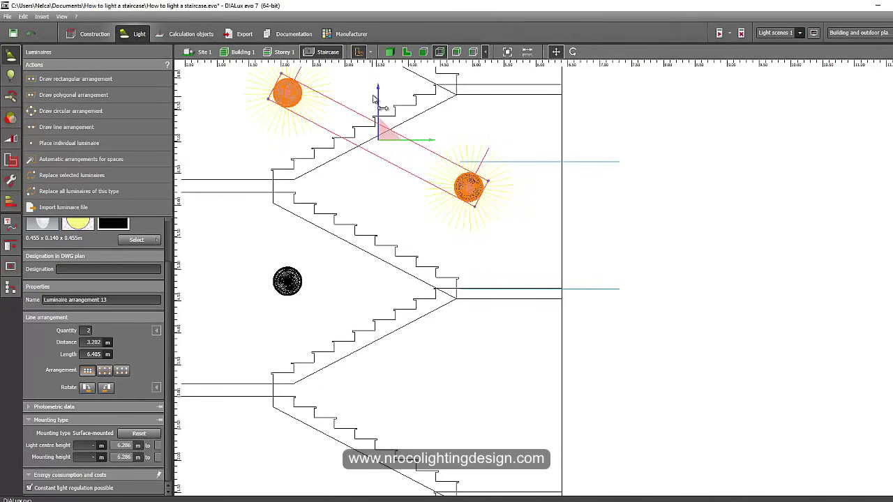
pyautogui.moveTo(377, 100); pyautogui.dragTo(378, 74)
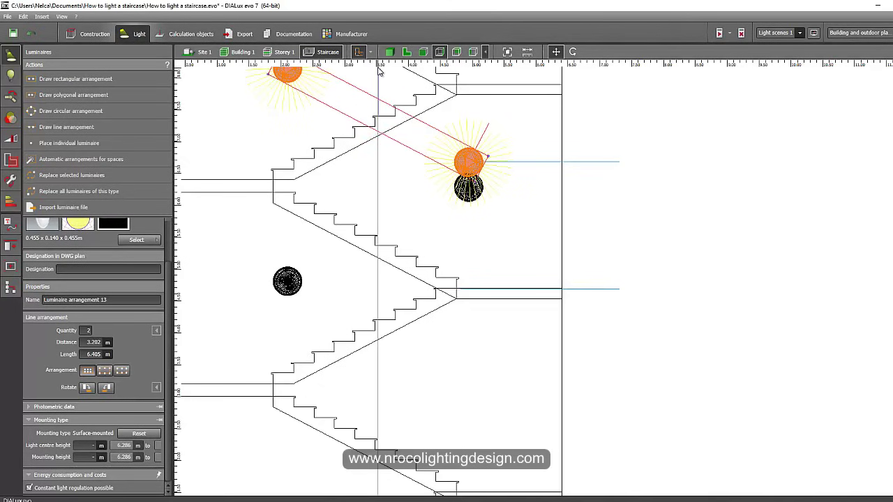
pyautogui.rightClick(472, 203)
pyautogui.press('Escape')
pyautogui.moveTo(380, 189); pyautogui.dragTo(380, 165)
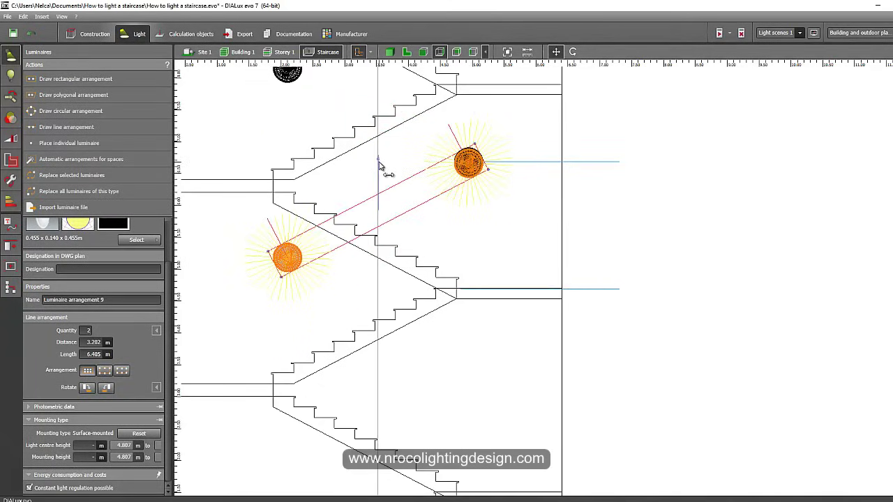
# Move the reference line down to the lowest right landing at about 1.51 m and stretch it to about 3.63 m long.
pyautogui.scroll(-3, 544, 315)
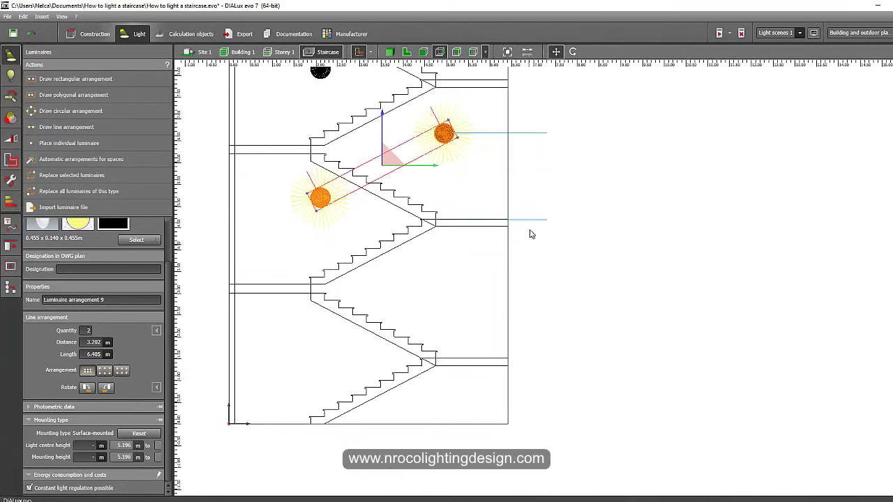
pyautogui.click(514, 221)
pyautogui.moveTo(437, 219); pyautogui.dragTo(437, 359)
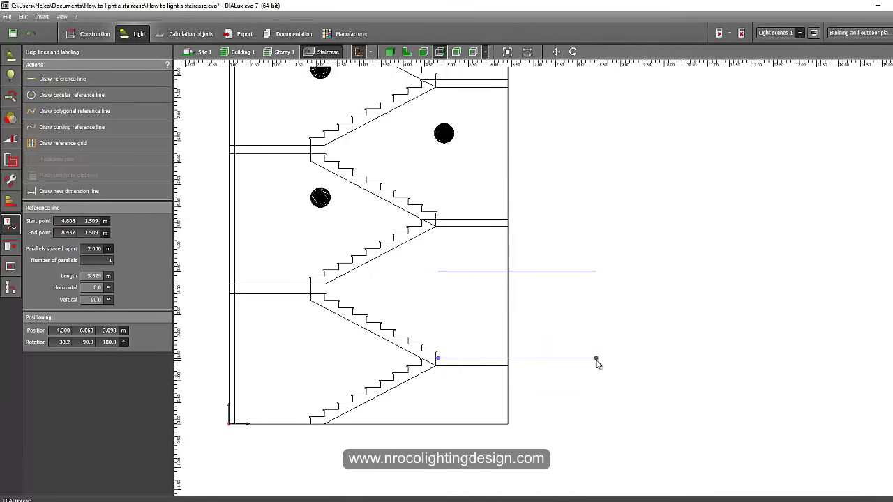
pyautogui.click(596, 358)
# Copy both wall luminaire arrangements down one storey to about 2.24 m mounting height, with the upper copies meeting the existing luminaires.
pyautogui.moveTo(546, 131); pyautogui.dragTo(534, 208, button='right')
pyautogui.moveTo(268, 120); pyautogui.dragTo(450, 285)
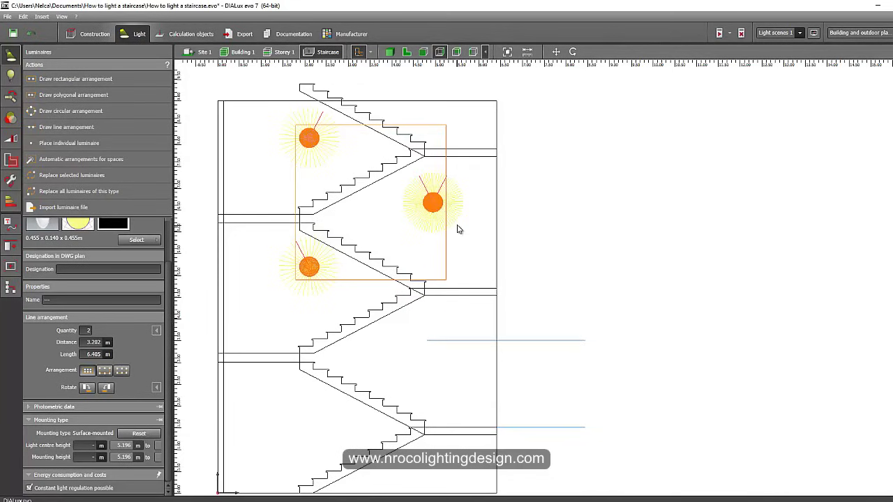
pyautogui.click(406, 52)
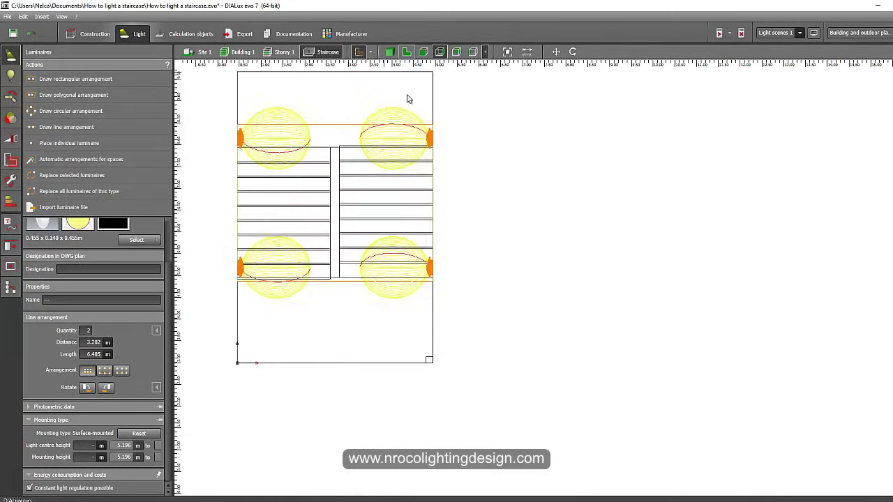
pyautogui.click(415, 175)
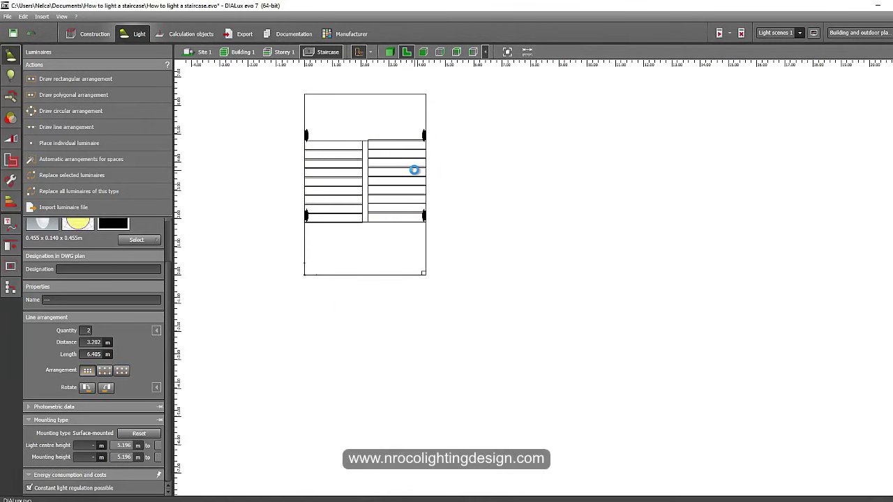
pyautogui.click(440, 52)
pyautogui.moveTo(372, 157); pyautogui.dragTo(380, 280)
pyautogui.scroll(3, 390, 258)
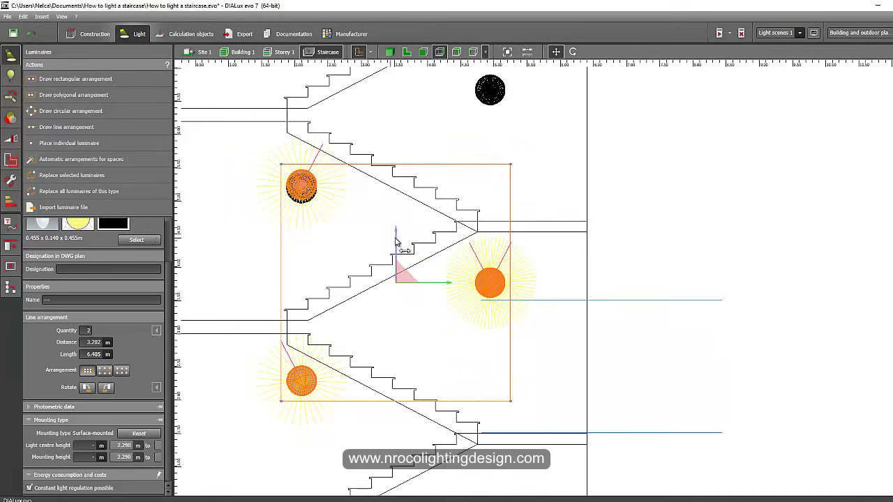
pyautogui.moveTo(395, 242); pyautogui.dragTo(398, 233)
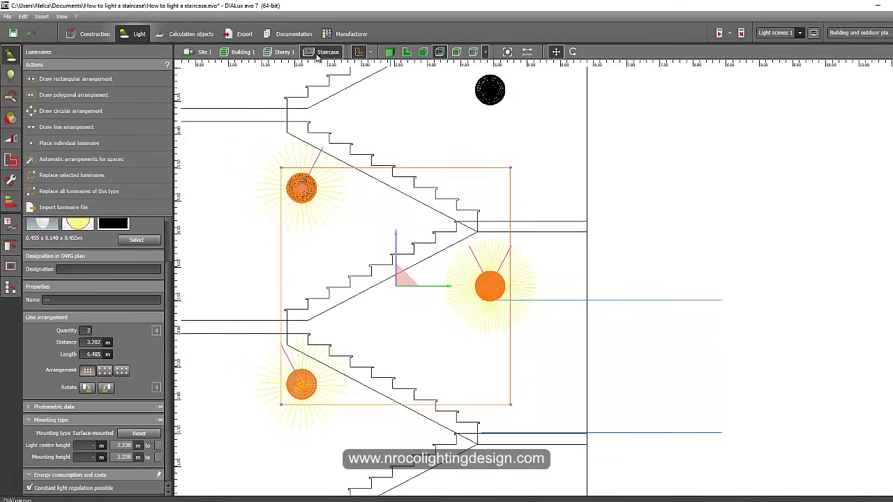
# Check the copied wall luminaires in 3D from the open side, discard the old calculation results and recalculate.
pyautogui.click(389, 52)
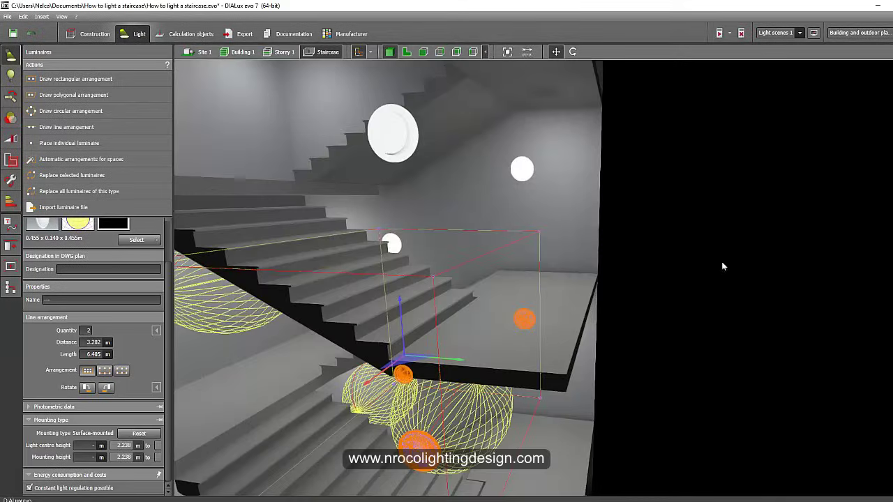
pyautogui.moveTo(723, 266); pyautogui.dragTo(538, 344)
pyautogui.moveTo(594, 346); pyautogui.dragTo(465, 343, button='right')
pyautogui.moveTo(481, 255); pyautogui.dragTo(423, 232, button='right')
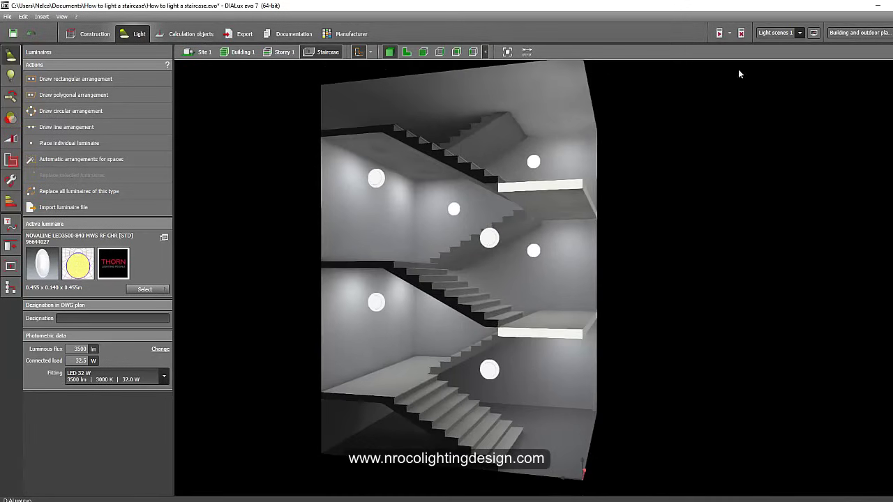
pyautogui.click(741, 33)
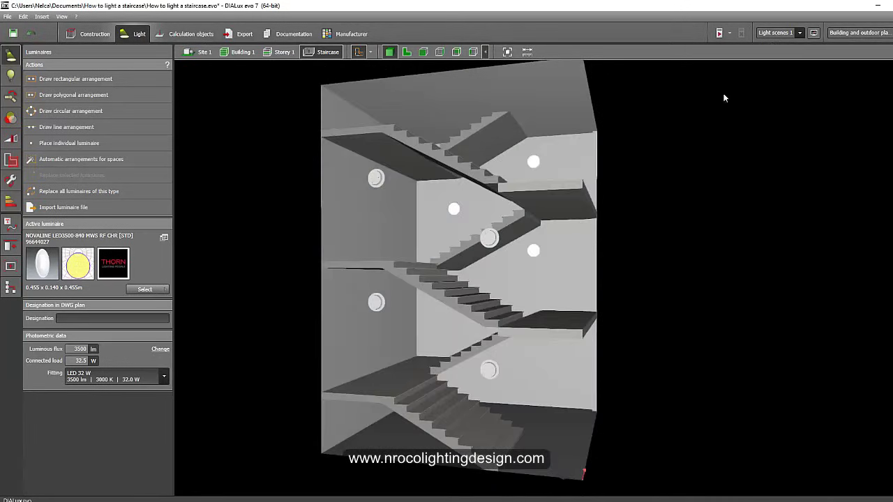
pyautogui.moveTo(690, 169); pyautogui.dragTo(686, 189, button='middle')
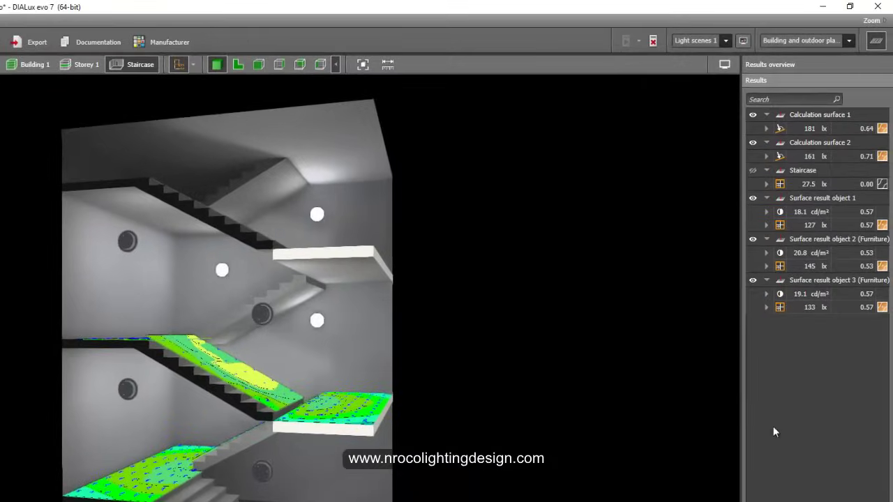
# Review the illuminance results of Calculation surfaces 1 and 2 and Surface result objects 2 and 3 in the 3D view.
pyautogui.click(801, 130)
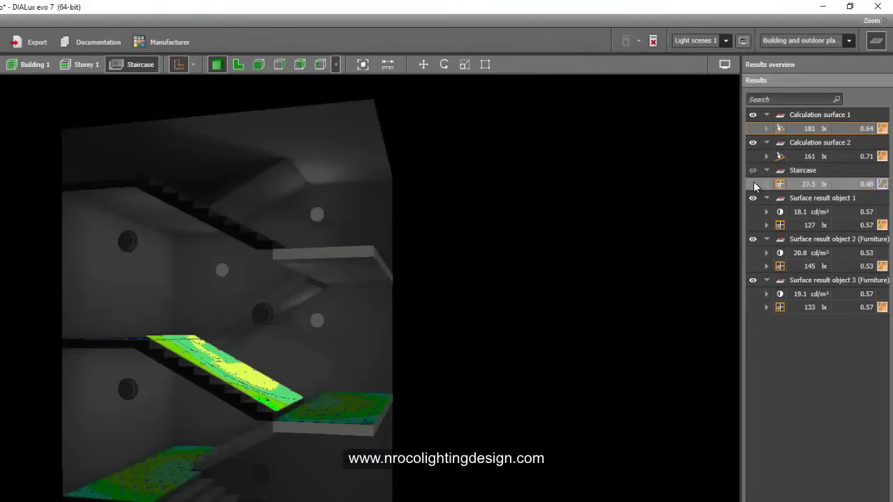
pyautogui.click(806, 156)
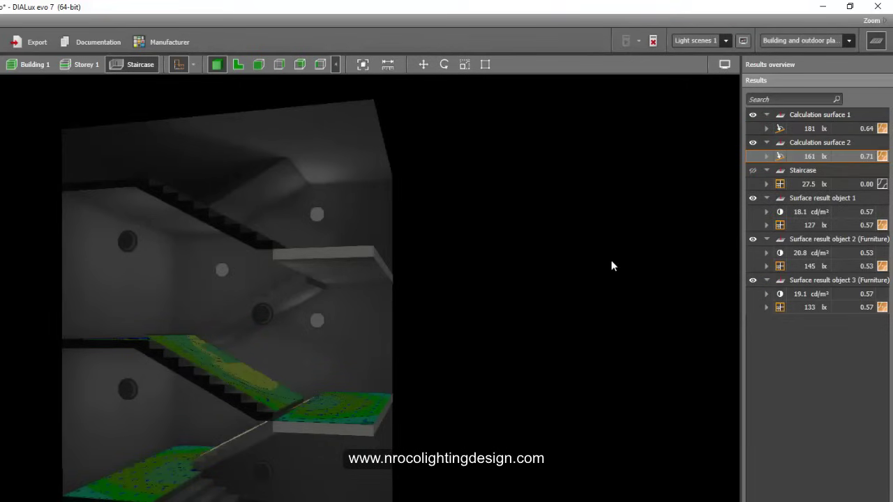
pyautogui.moveTo(611, 265); pyautogui.dragTo(772, 223)
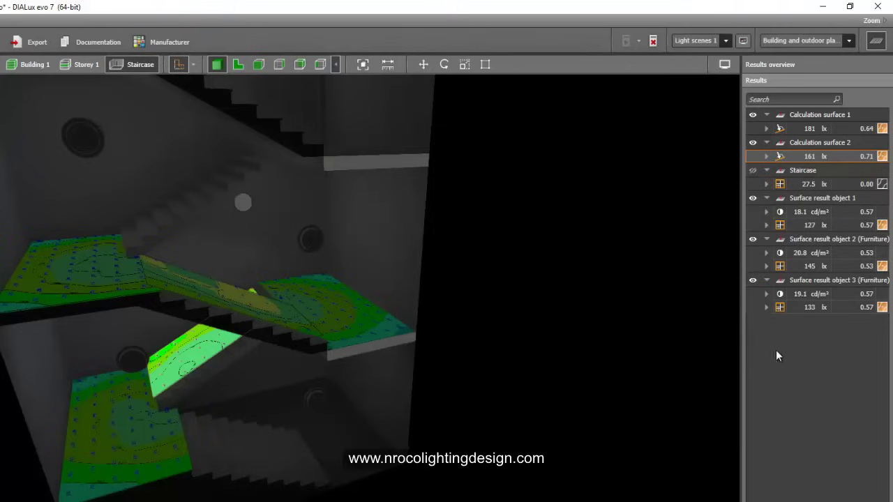
pyautogui.click(816, 265)
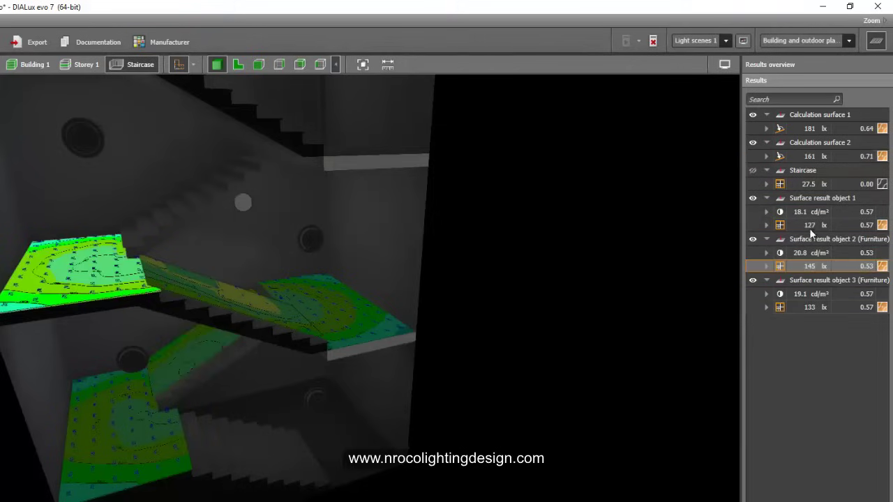
pyautogui.click(819, 310)
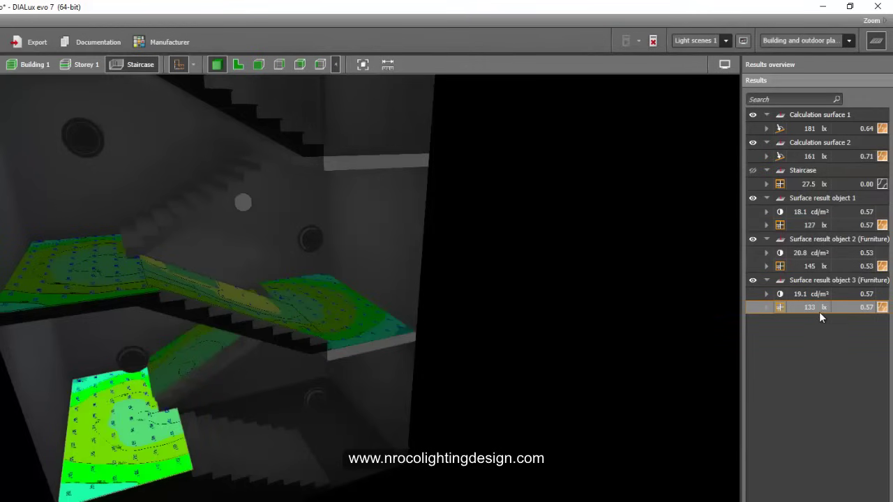
pyautogui.moveTo(613, 341); pyautogui.dragTo(379, 446)
pyautogui.scroll(2, 412, 388)
pyautogui.moveTo(411, 388); pyautogui.dragTo(453, 427)
pyautogui.scroll(2, 452, 343)
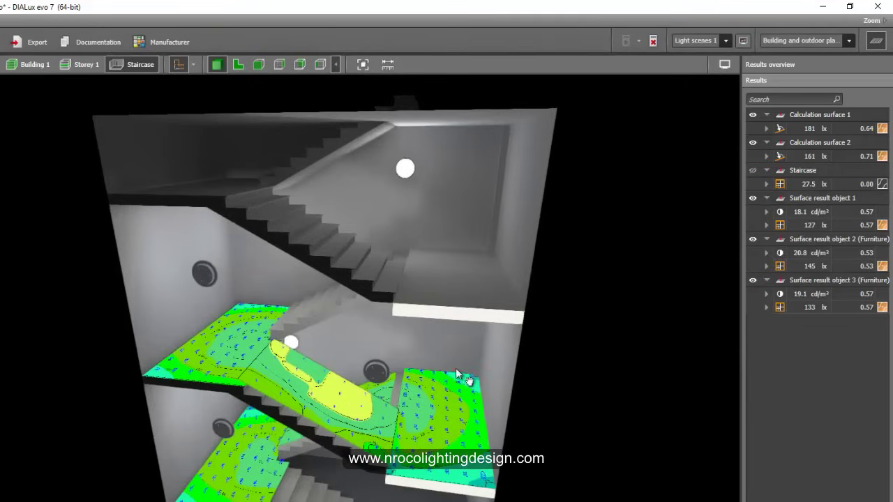
pyautogui.moveTo(455, 369); pyautogui.dragTo(300, 282)
# Hide the calculation results and examine the rendered light distribution on the flights, landings and walls.
pyautogui.click(880, 40)
pyautogui.moveTo(669, 314); pyautogui.dragTo(354, 392)
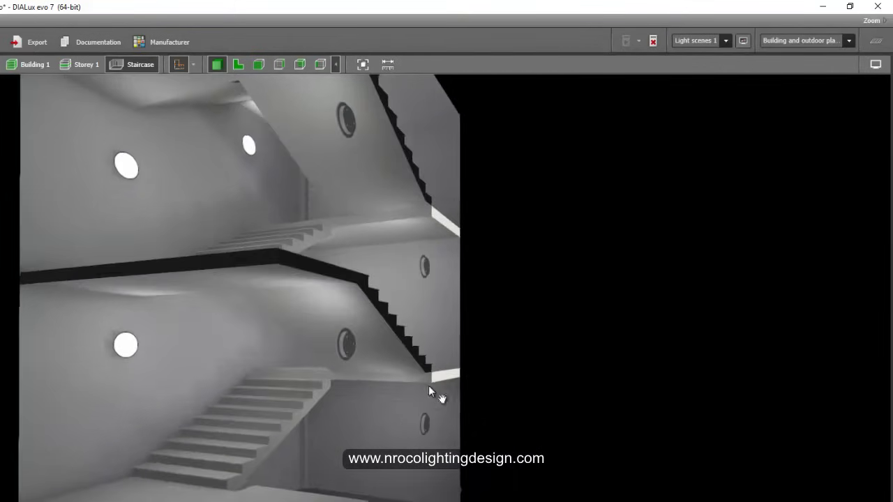
pyautogui.moveTo(428, 385); pyautogui.dragTo(476, 406, button='middle')
pyautogui.moveTo(563, 400); pyautogui.dragTo(487, 411, button='right')
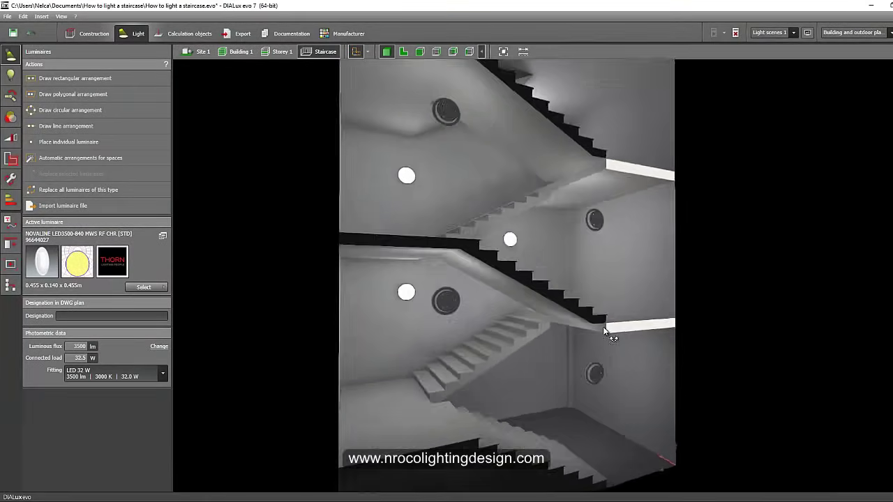
pyautogui.moveTo(604, 331); pyautogui.dragTo(610, 308)
pyautogui.moveTo(658, 291); pyautogui.dragTo(578, 288)
# Show the calculation results again and inspect the false-colour surfaces on the flights and landings from several angles.
pyautogui.click(892, 52)
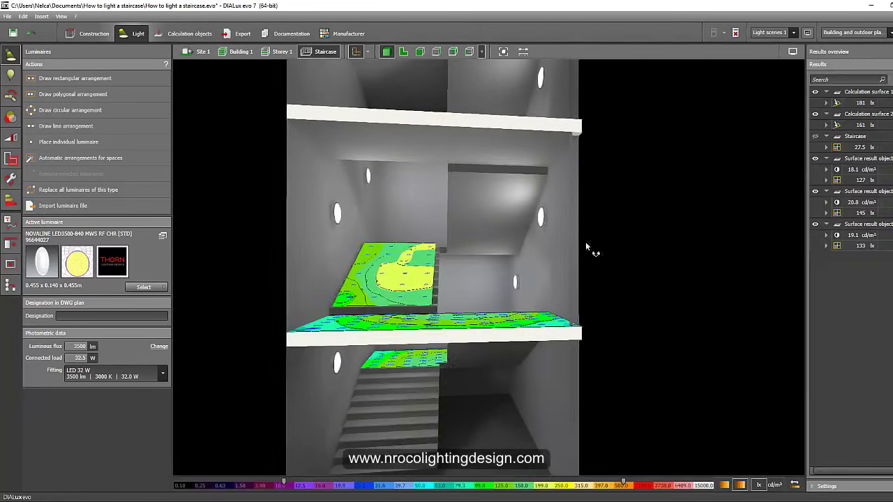
pyautogui.moveTo(586, 247); pyautogui.dragTo(524, 296)
pyautogui.moveTo(524, 296); pyautogui.dragTo(556, 279, button='right')
pyautogui.moveTo(530, 284)
pyautogui.mouseDown()
pyautogui.moveTo(524, 280)
pyautogui.moveTo(570, 241)
pyautogui.moveTo(565, 279)
pyautogui.moveTo(520, 299)
pyautogui.moveTo(474, 296)
pyautogui.moveTo(417, 274)
pyautogui.moveTo(446, 274)
pyautogui.moveTo(442, 265)
pyautogui.moveTo(526, 268)
pyautogui.moveTo(543, 279)
pyautogui.mouseUp()
pyautogui.moveTo(472, 291); pyautogui.dragTo(439, 323)
pyautogui.moveTo(549, 300); pyautogui.dragTo(441, 330)
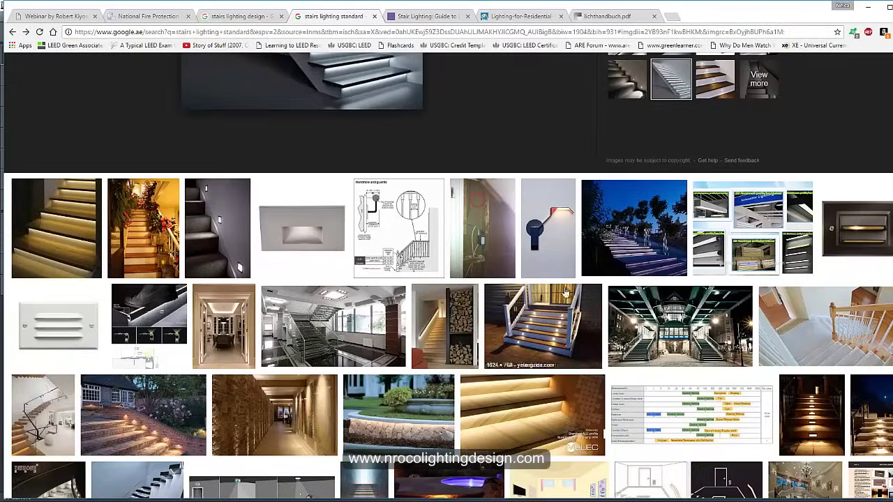
# Switch to the browser and compare stair illuminance recommendations in lichthandbuch.pdf, the Lighting-for-Residential-Buildings PDF and the Stair Lighting codes page.
pyautogui.click(611, 17)
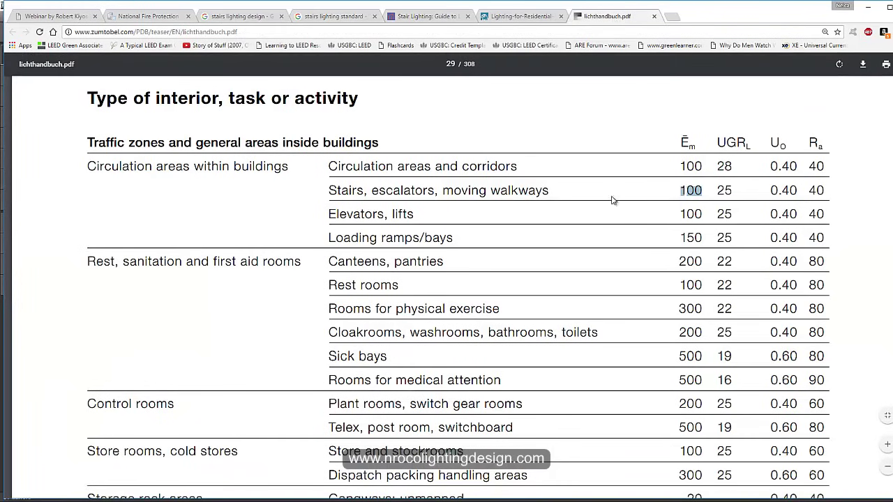
pyautogui.click(528, 19)
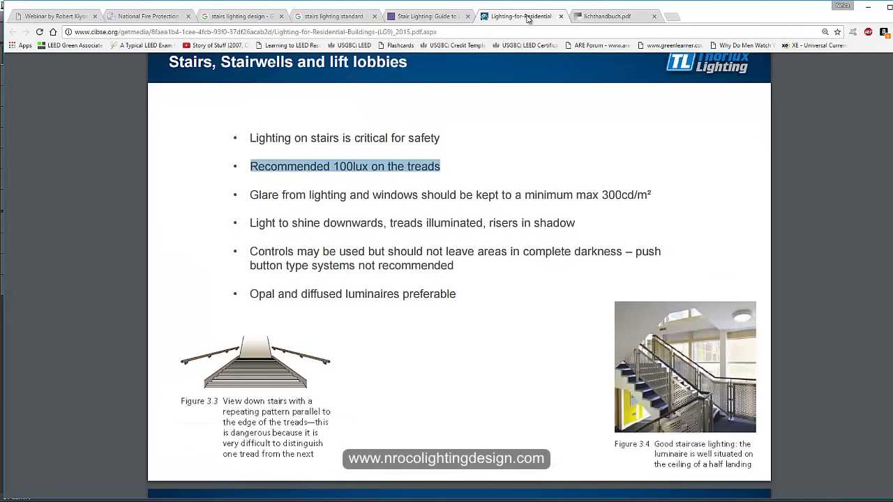
pyautogui.click(453, 170)
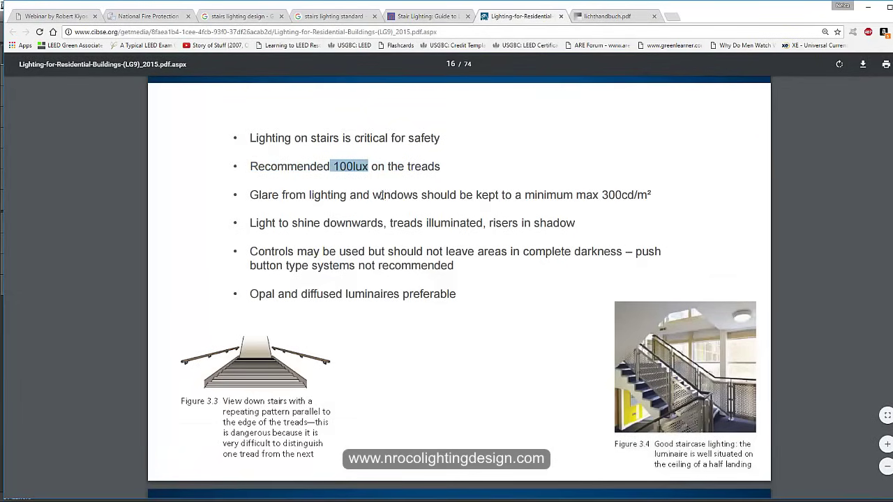
pyautogui.click(412, 19)
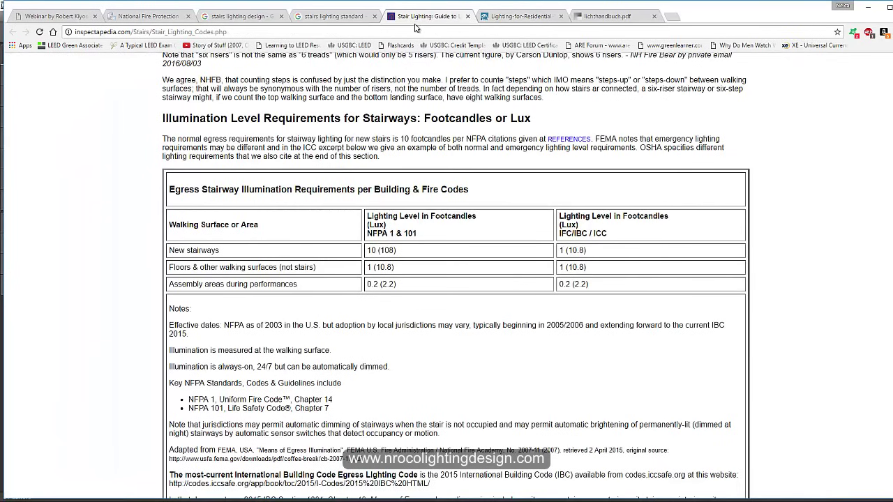
# Browse example photos of illuminated staircases in the stairs lighting standard and stairs lighting design image searches.
pyautogui.click(338, 16)
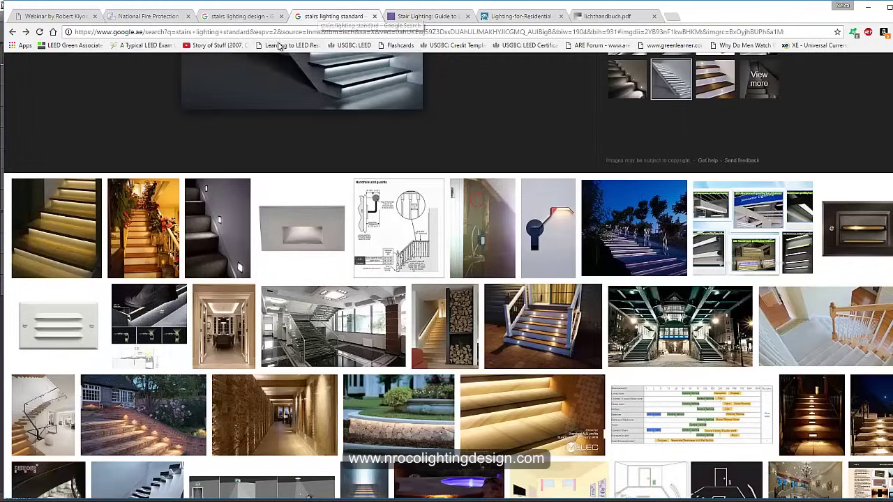
pyautogui.click(235, 17)
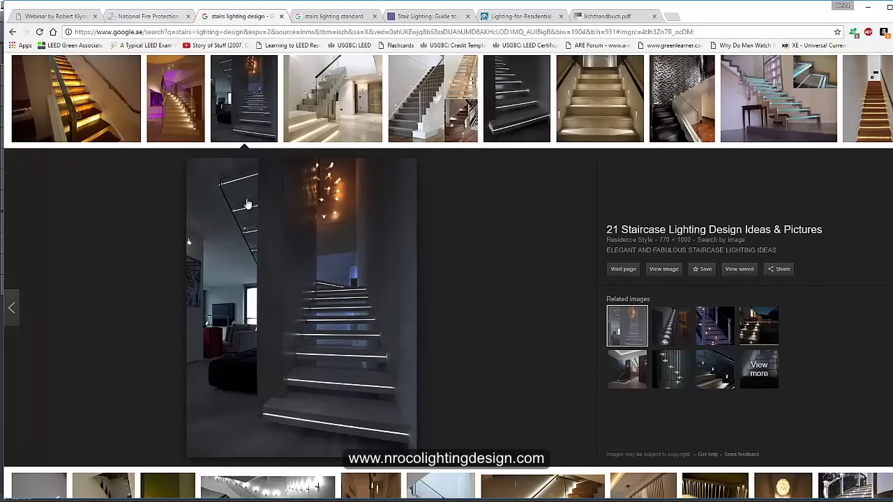
pyautogui.scroll(3, 237, 196)
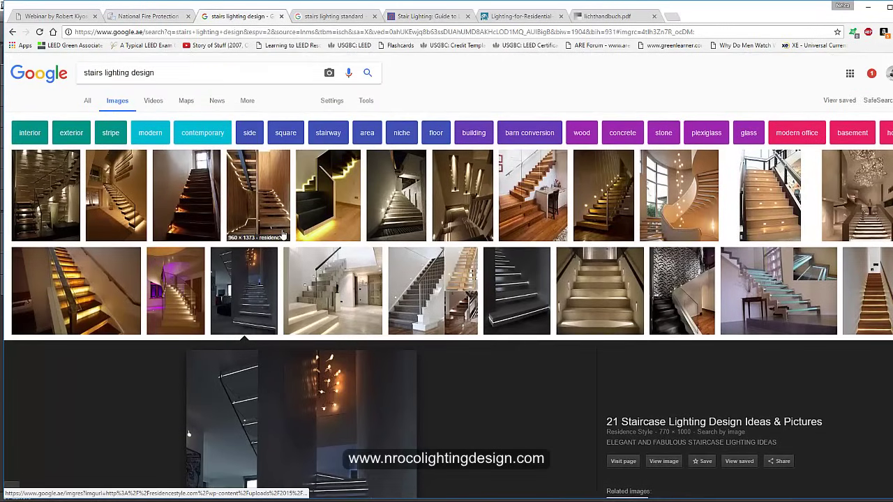
pyautogui.click(392, 217)
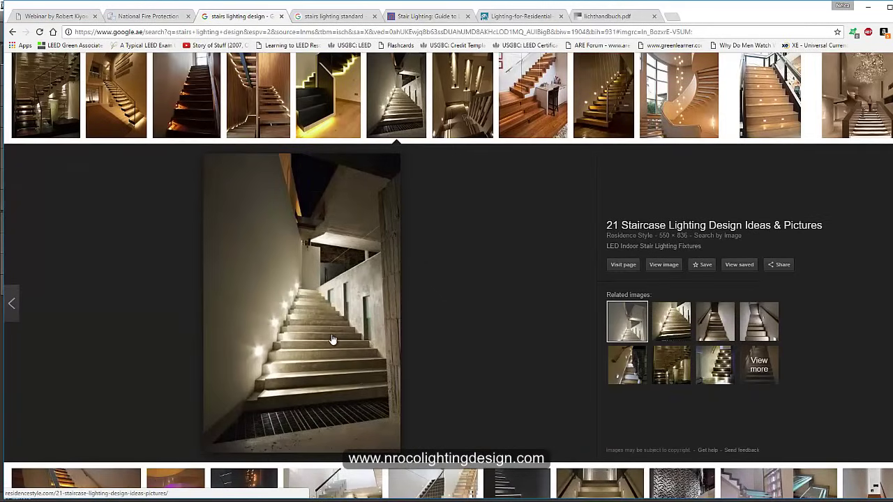
pyautogui.click(770, 105)
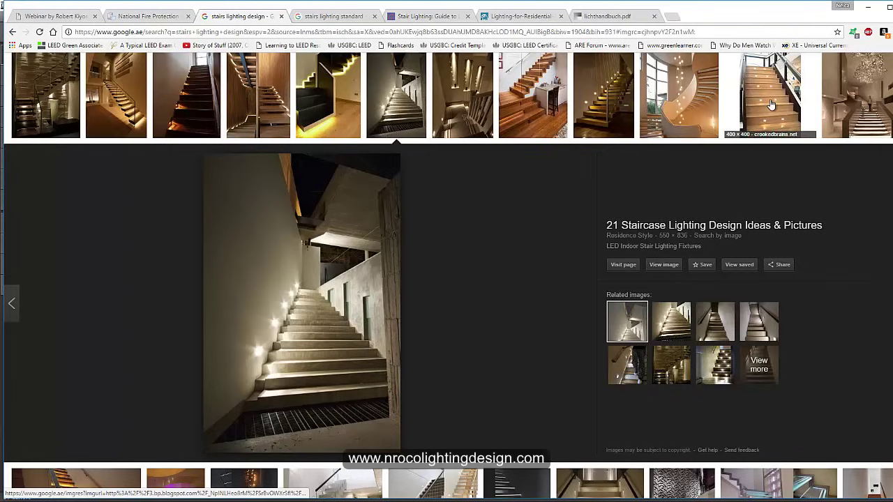
pyautogui.click(134, 105)
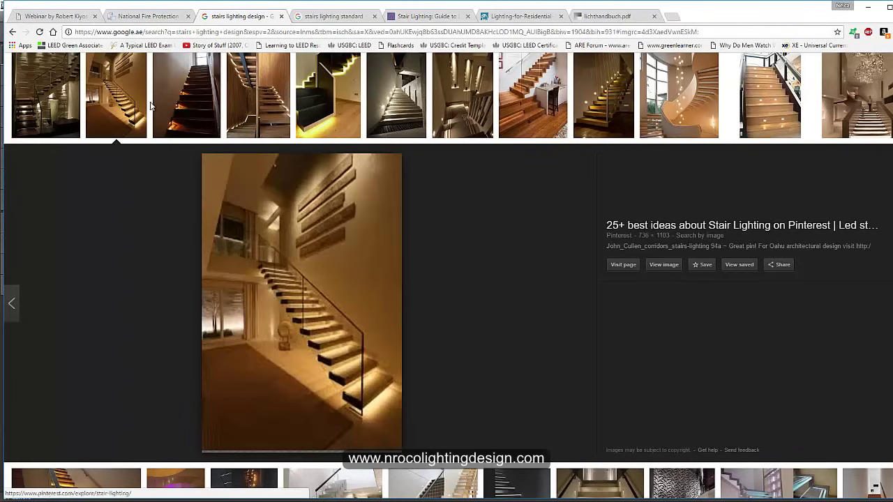
# Revisit the stairs requirement in lichthandbuch.pdf and switch back to the staircase project in DIALux evo.
pyautogui.click(607, 15)
pyautogui.click(201, 501)
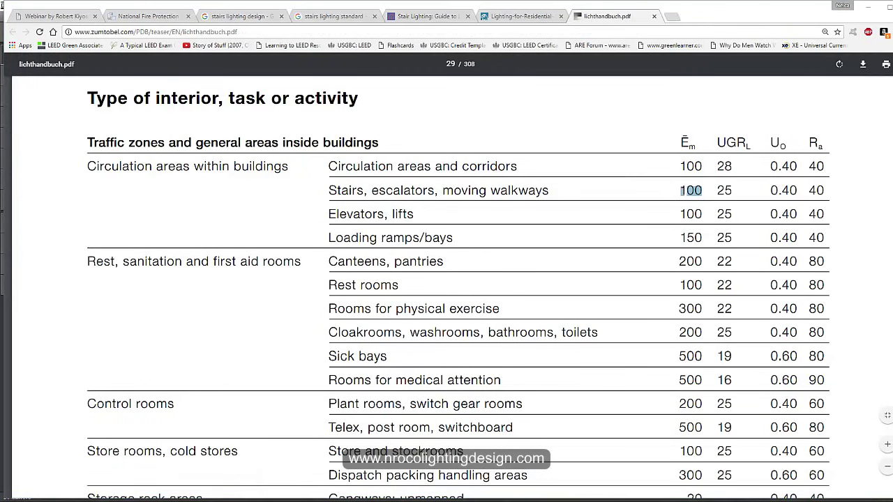
pyautogui.click(171, 478)
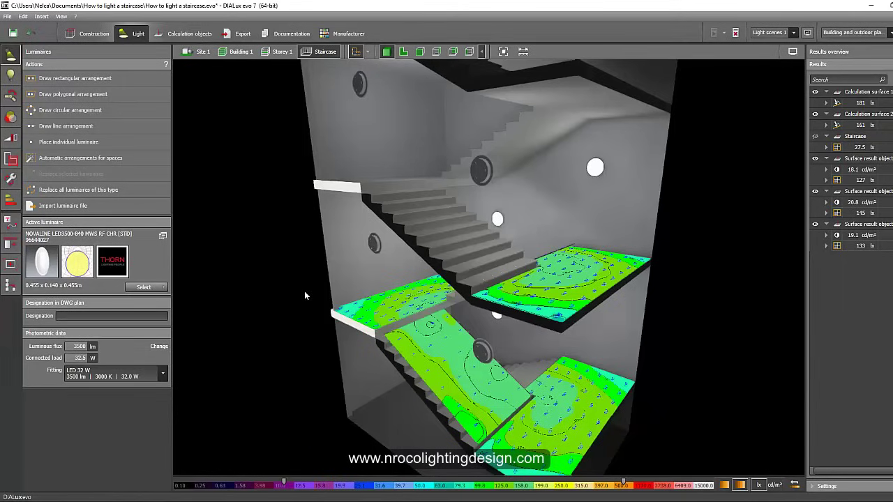